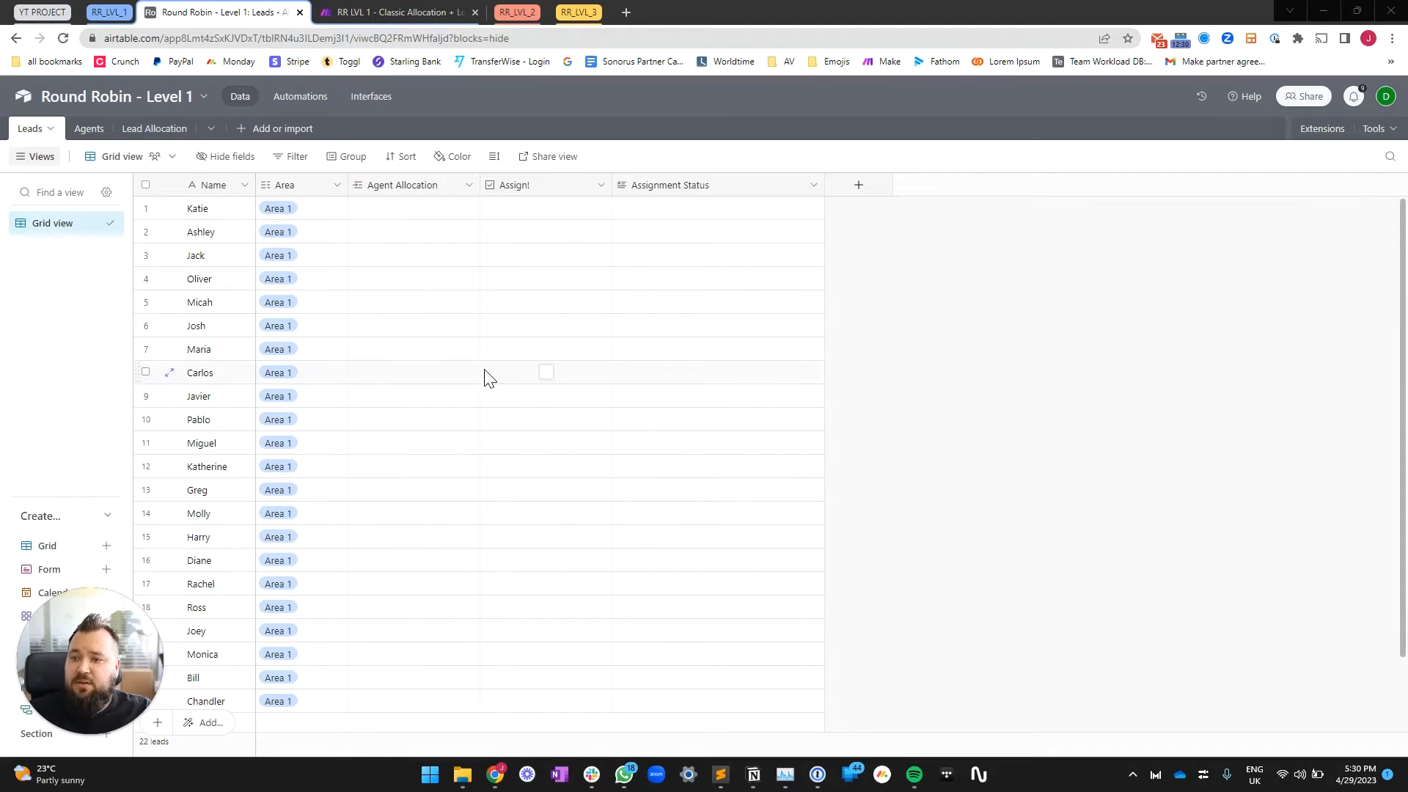
- Mark the first two leads, in rows 1 and 2 of the Leads table, for assignment
click(317, 209)
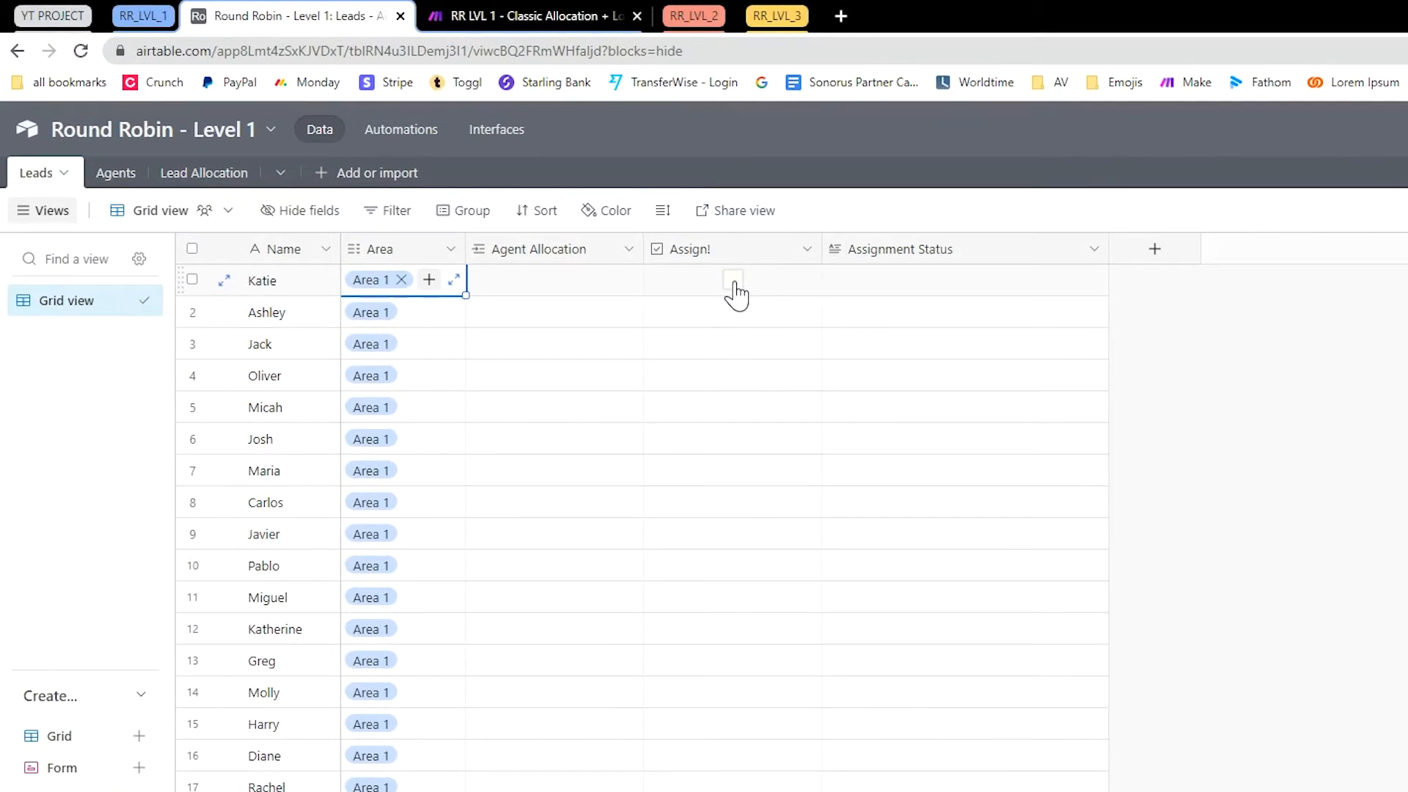
click(732, 281)
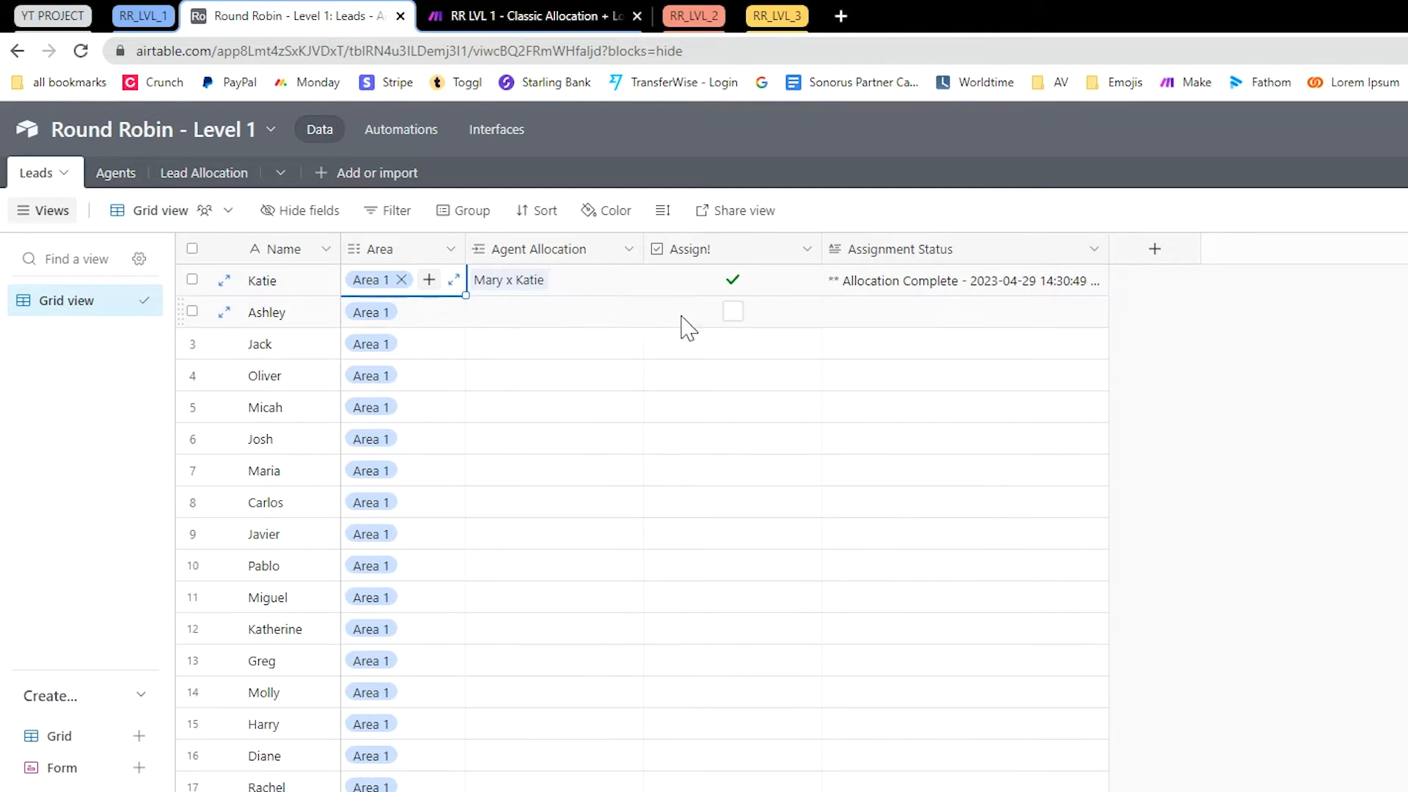
click(733, 313)
- Check the allocations in the Agents table and mark the lead in row 3 of the Leads table for assignment
click(110, 175)
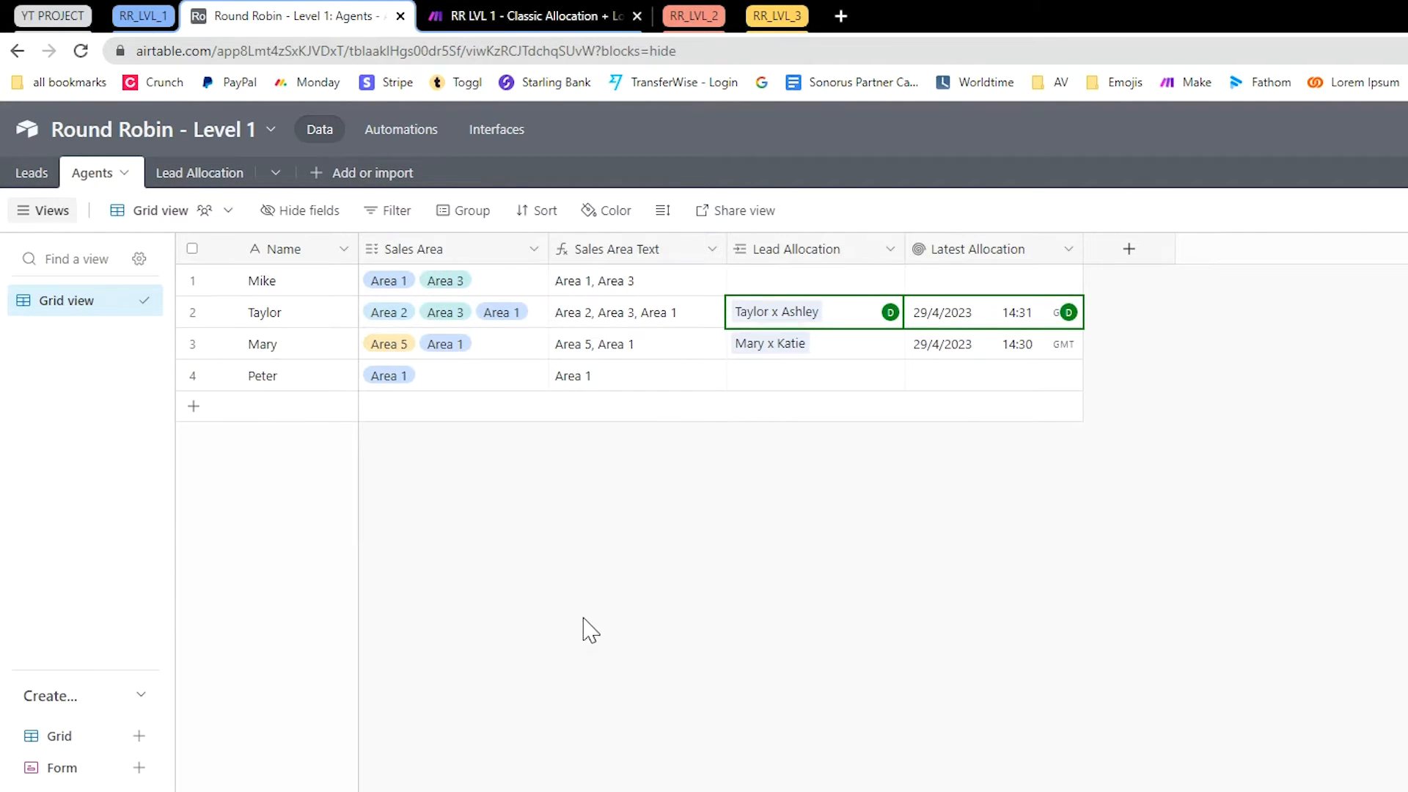
click(31, 174)
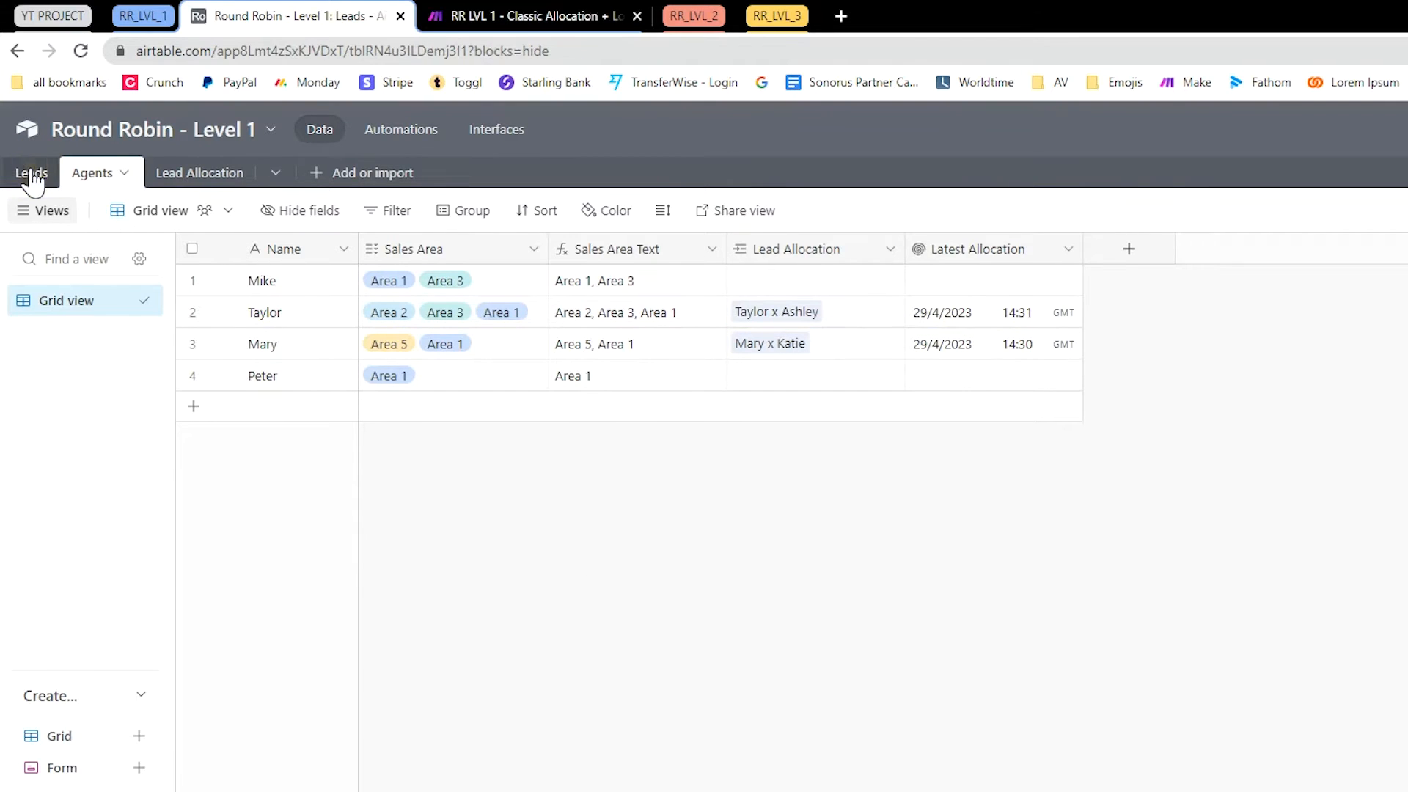
click(741, 348)
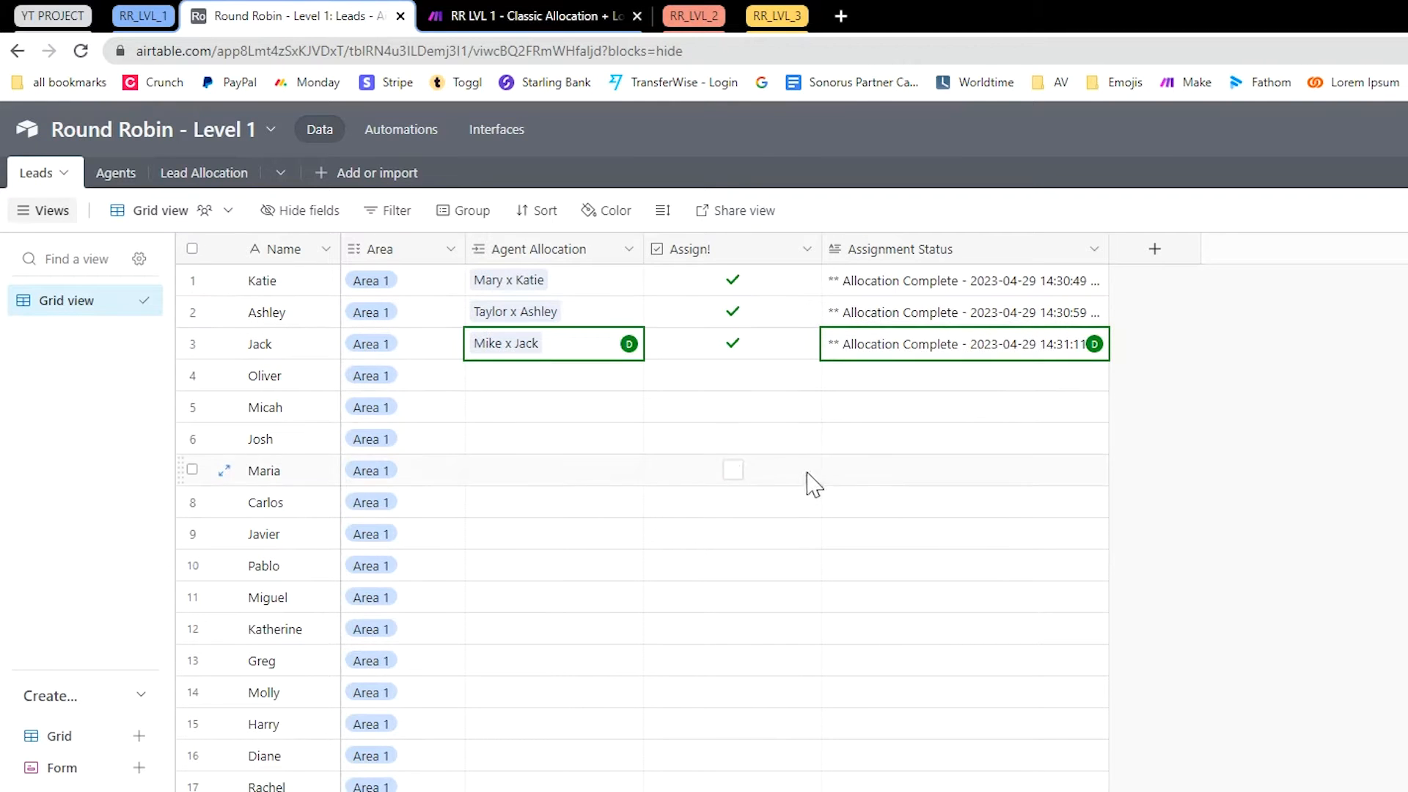
- Compare the agents' Latest Allocation times in the Agents table and find the agent without an allocation
click(115, 178)
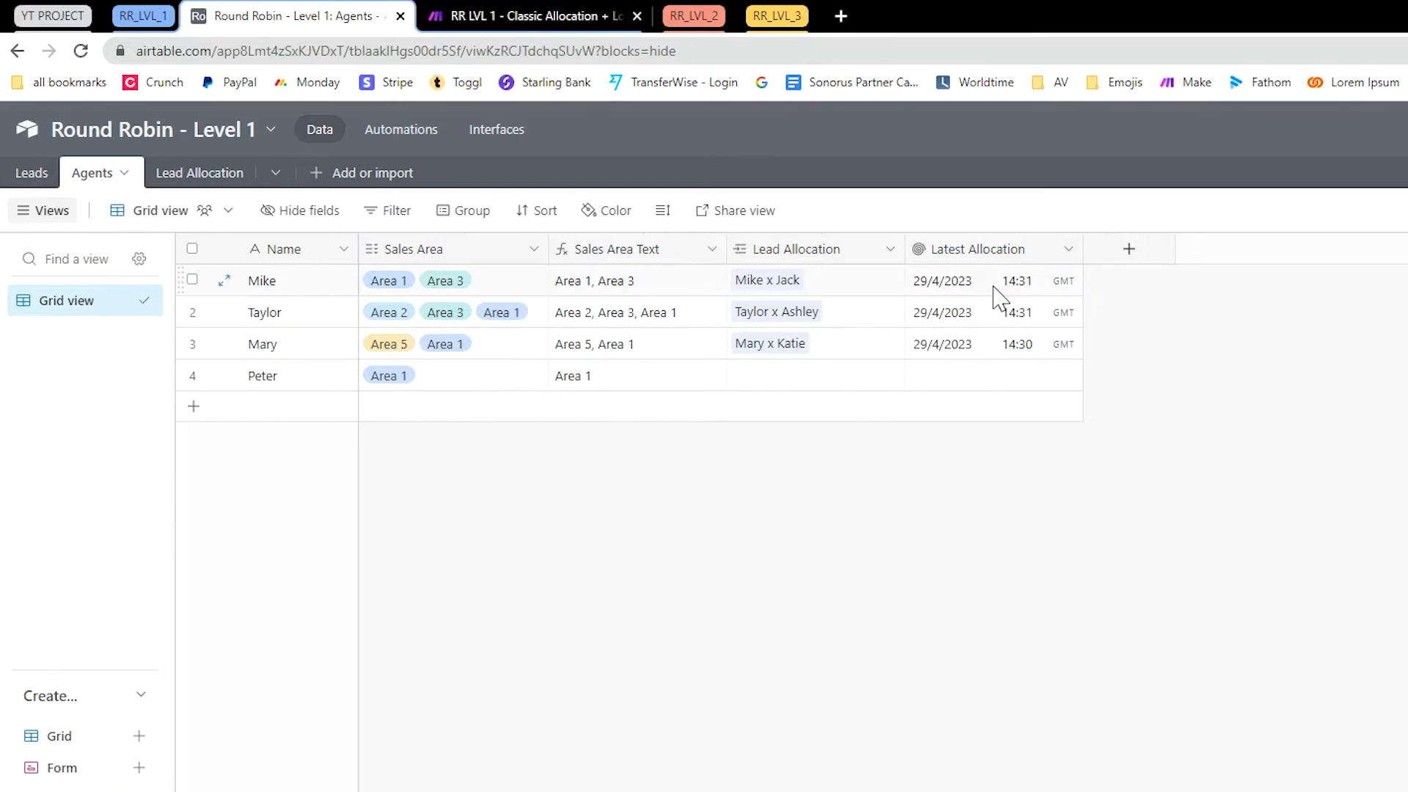
drag(998, 284, 991, 344)
key(Escape)
click(961, 346)
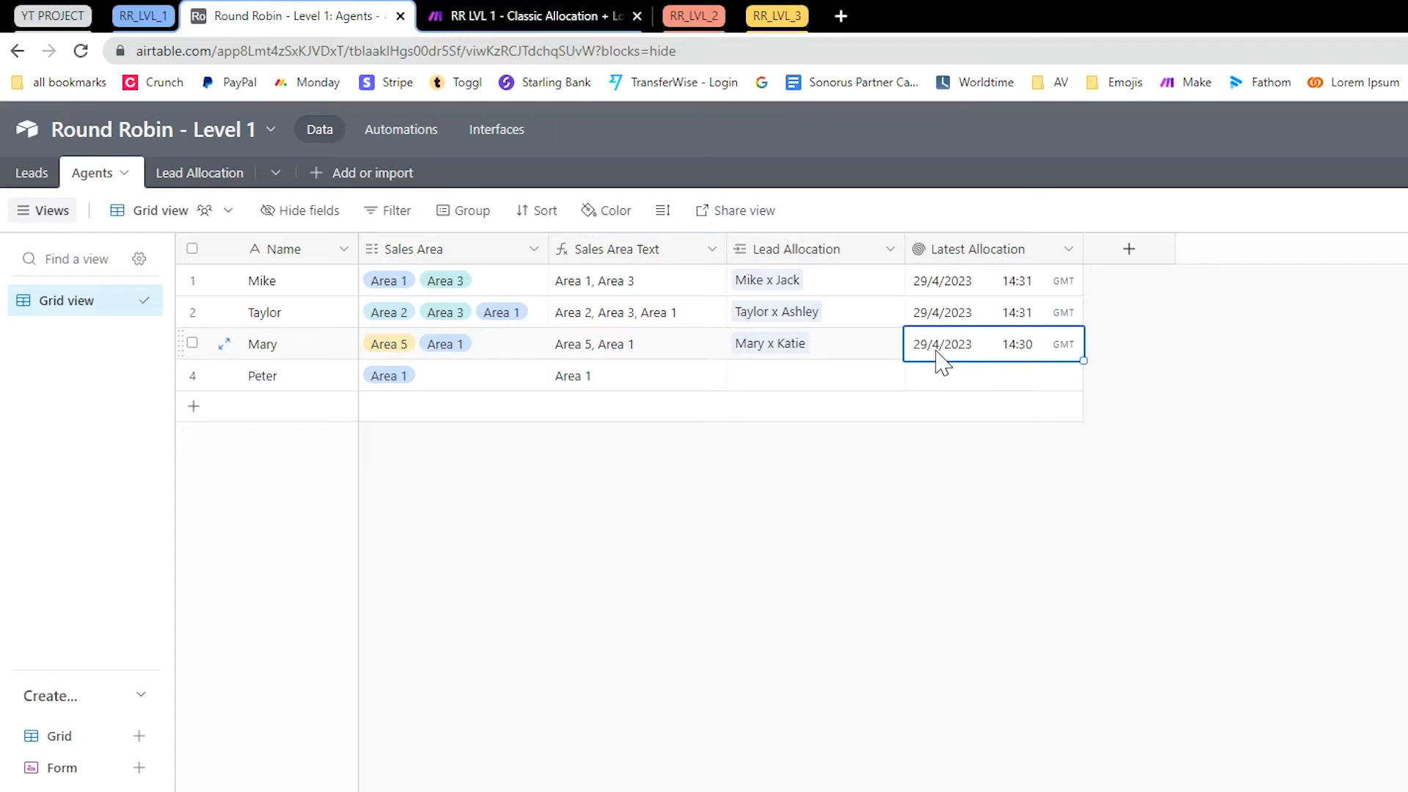
click(322, 378)
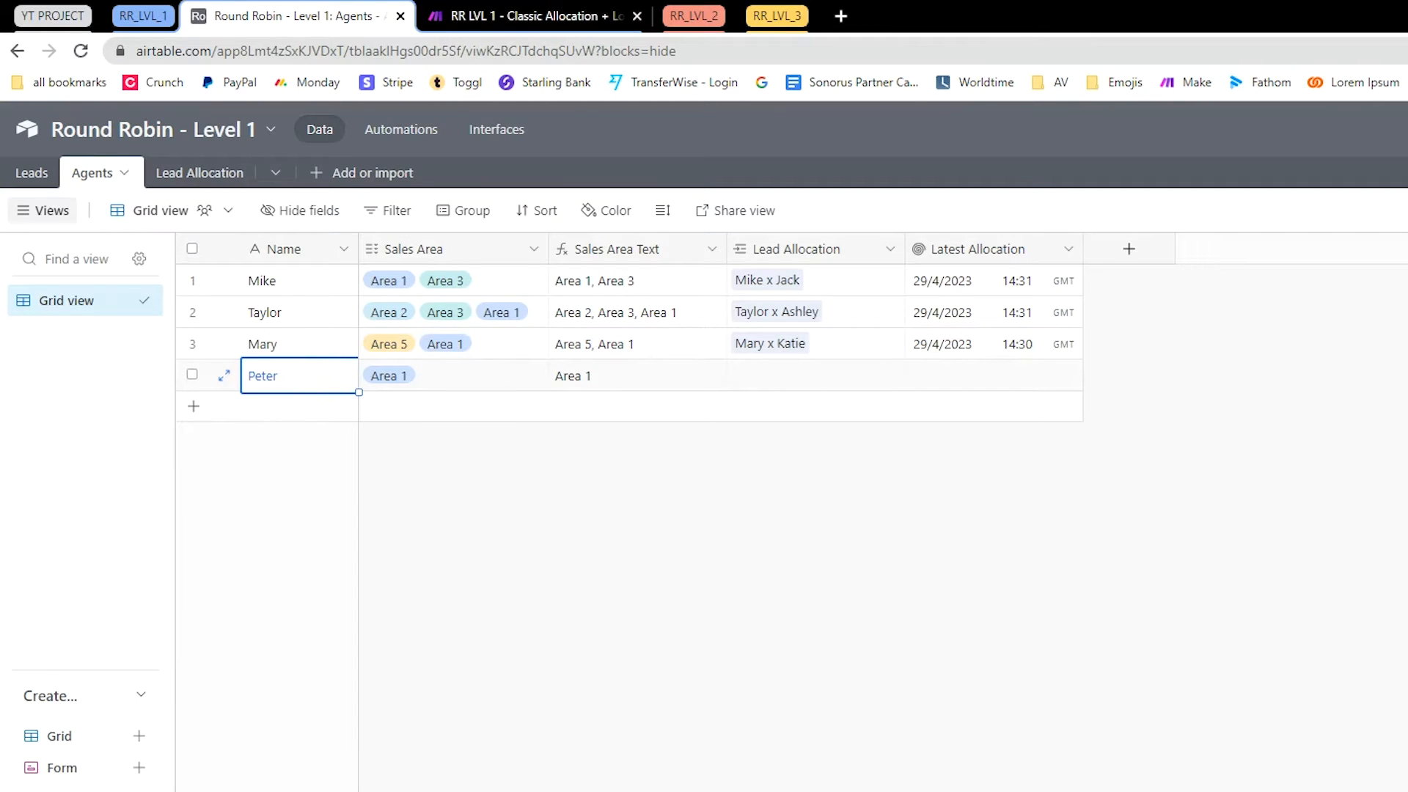
- Mark the leads in rows 4 through 8 of the Leads table for assignment, checking the agents allocated to them
click(31, 175)
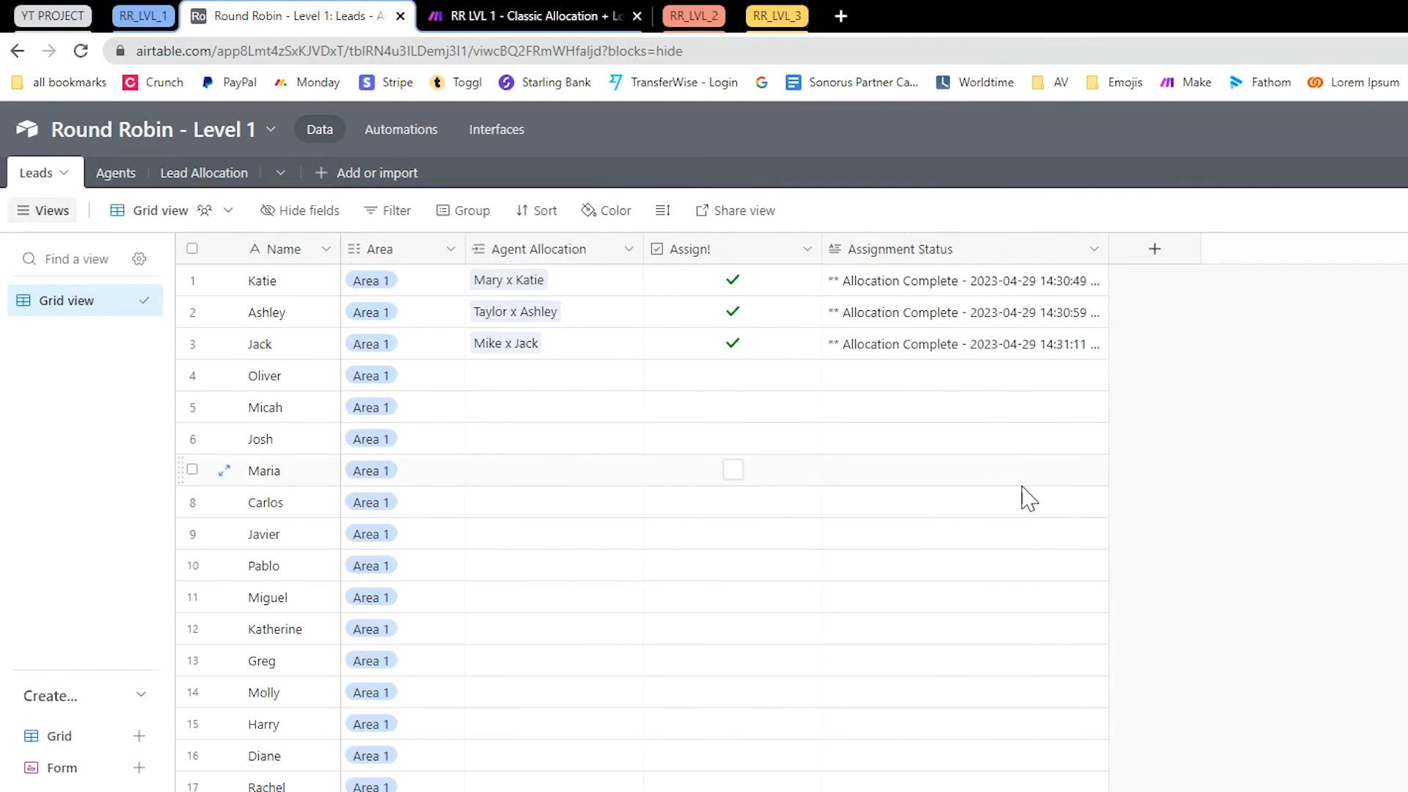
click(731, 377)
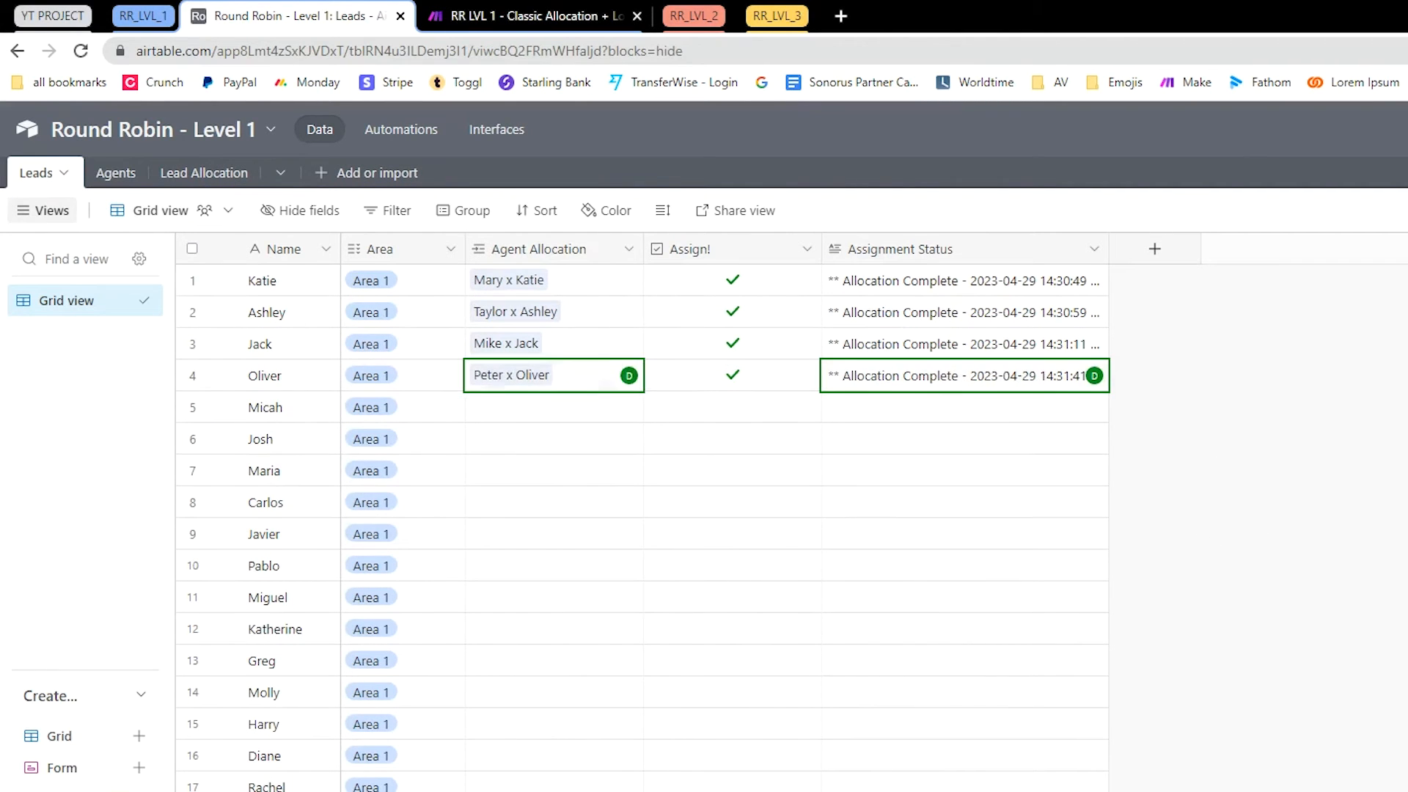
click(732, 407)
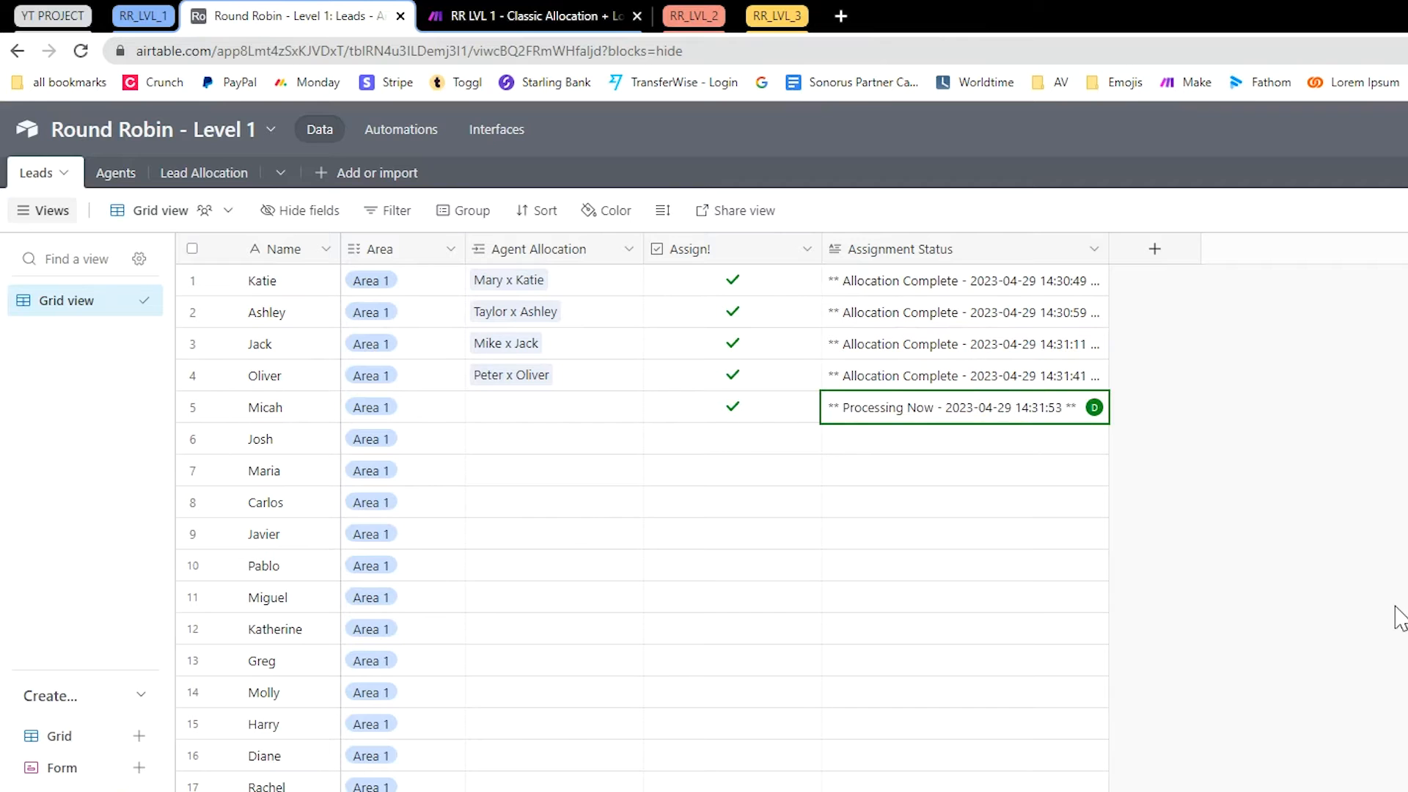
click(732, 438)
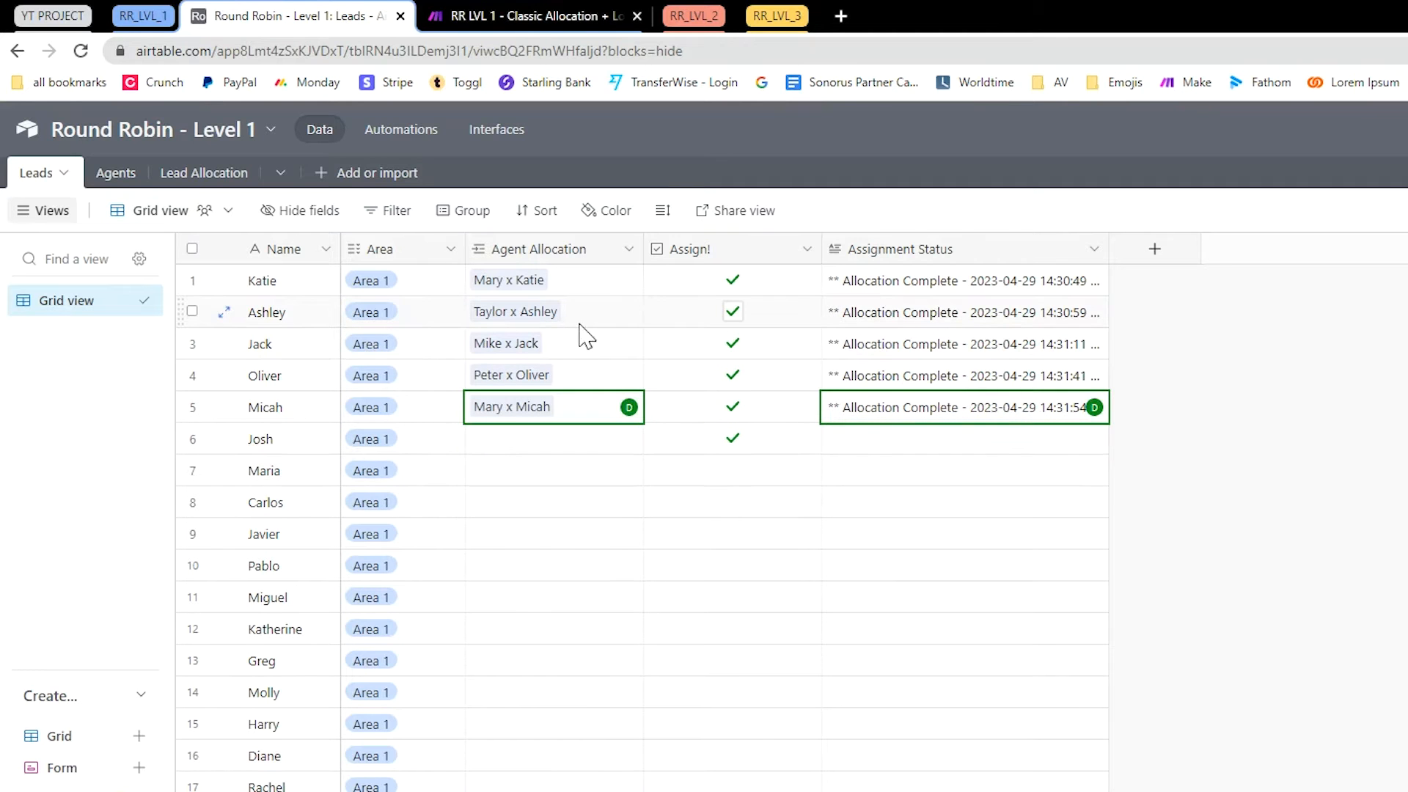
click(733, 470)
click(576, 346)
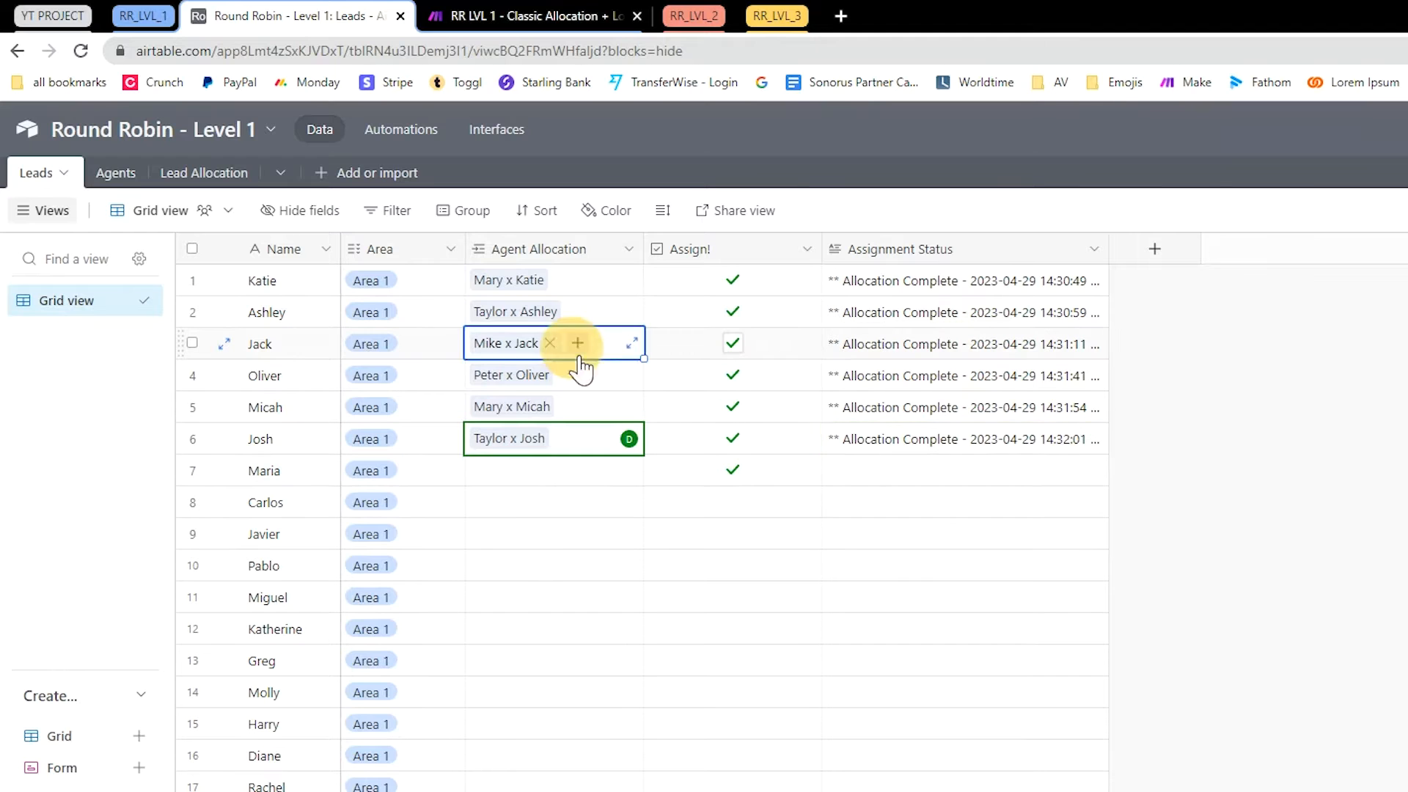
click(608, 383)
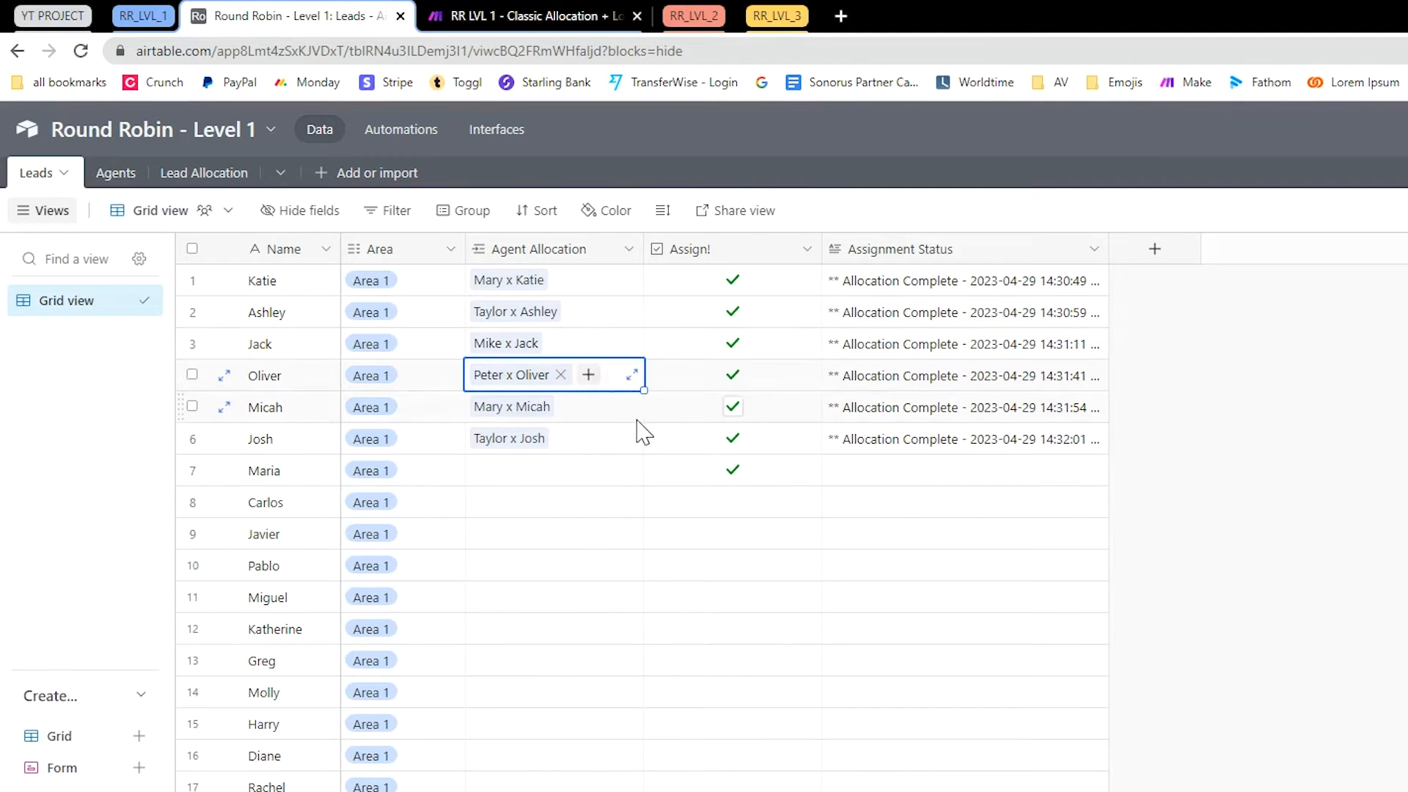
click(734, 503)
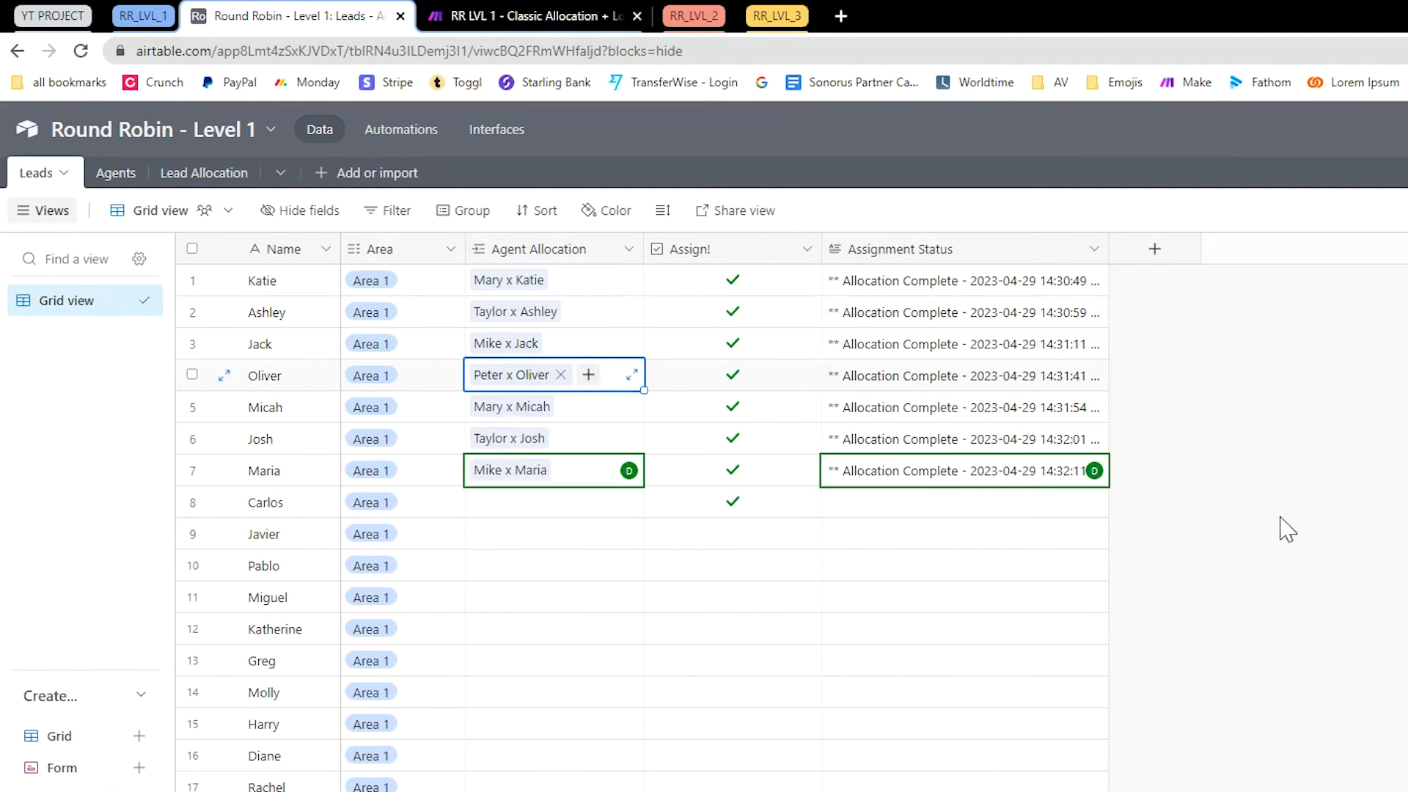
- Check the agents' sales areas and replace the Area 1 tag of the lead in row 9 with Area 5
click(417, 542)
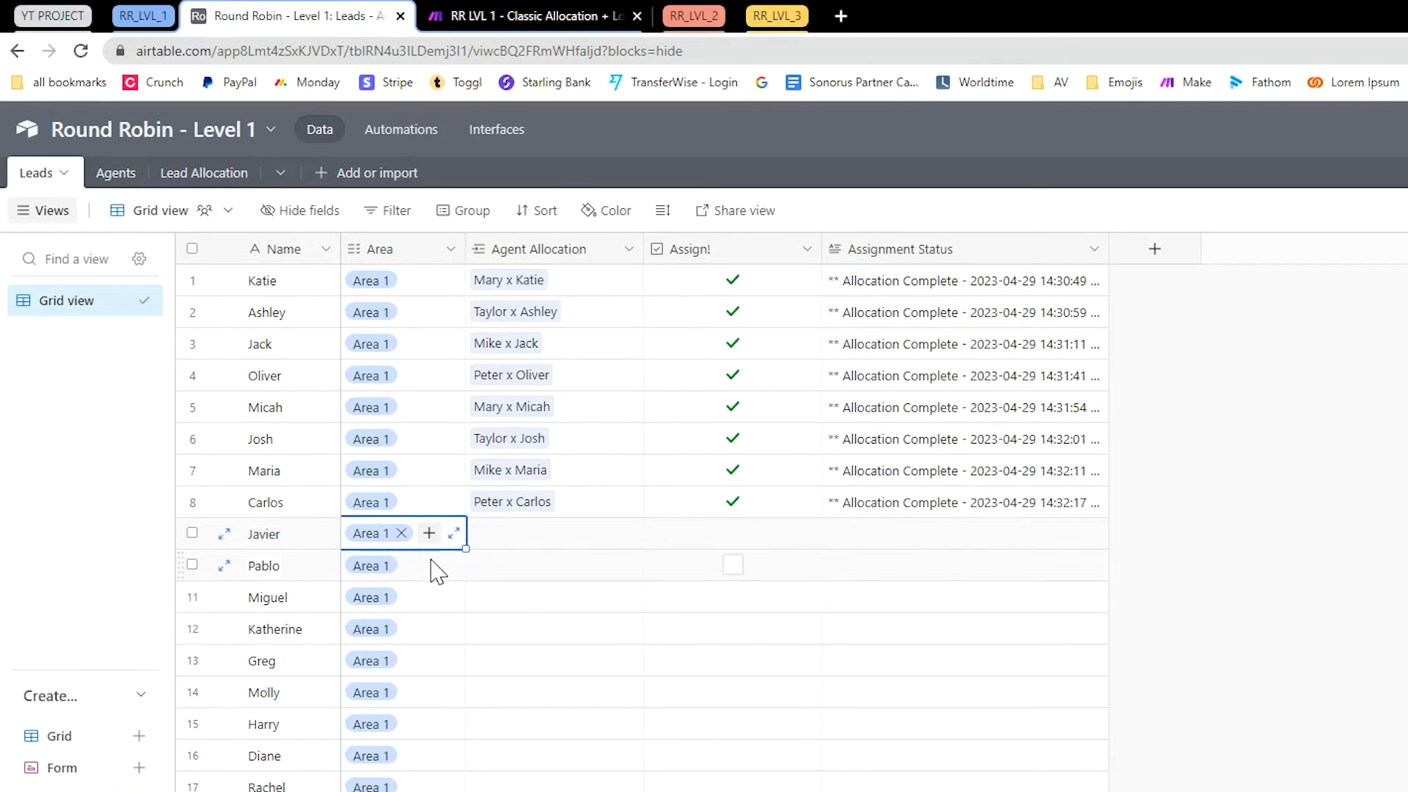
click(114, 173)
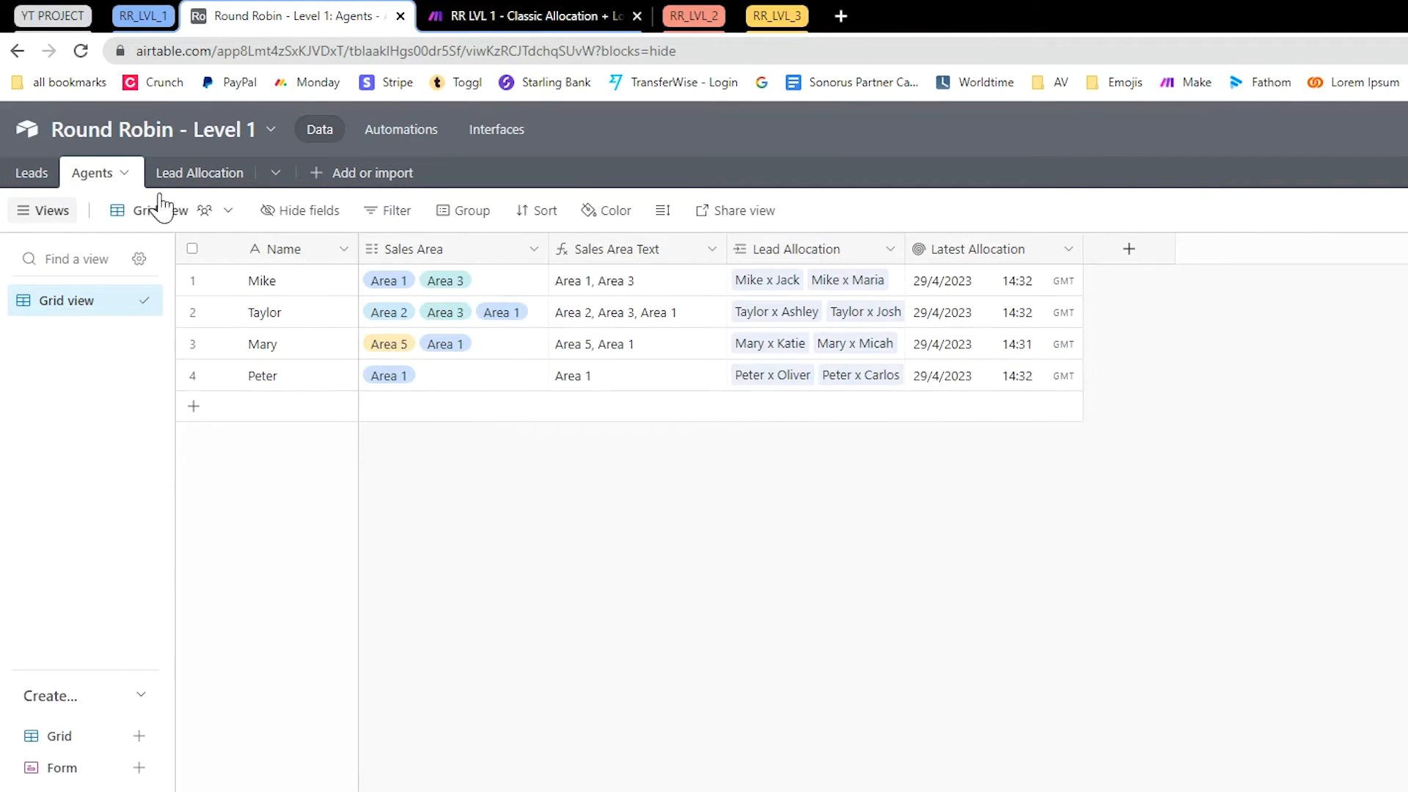
click(33, 175)
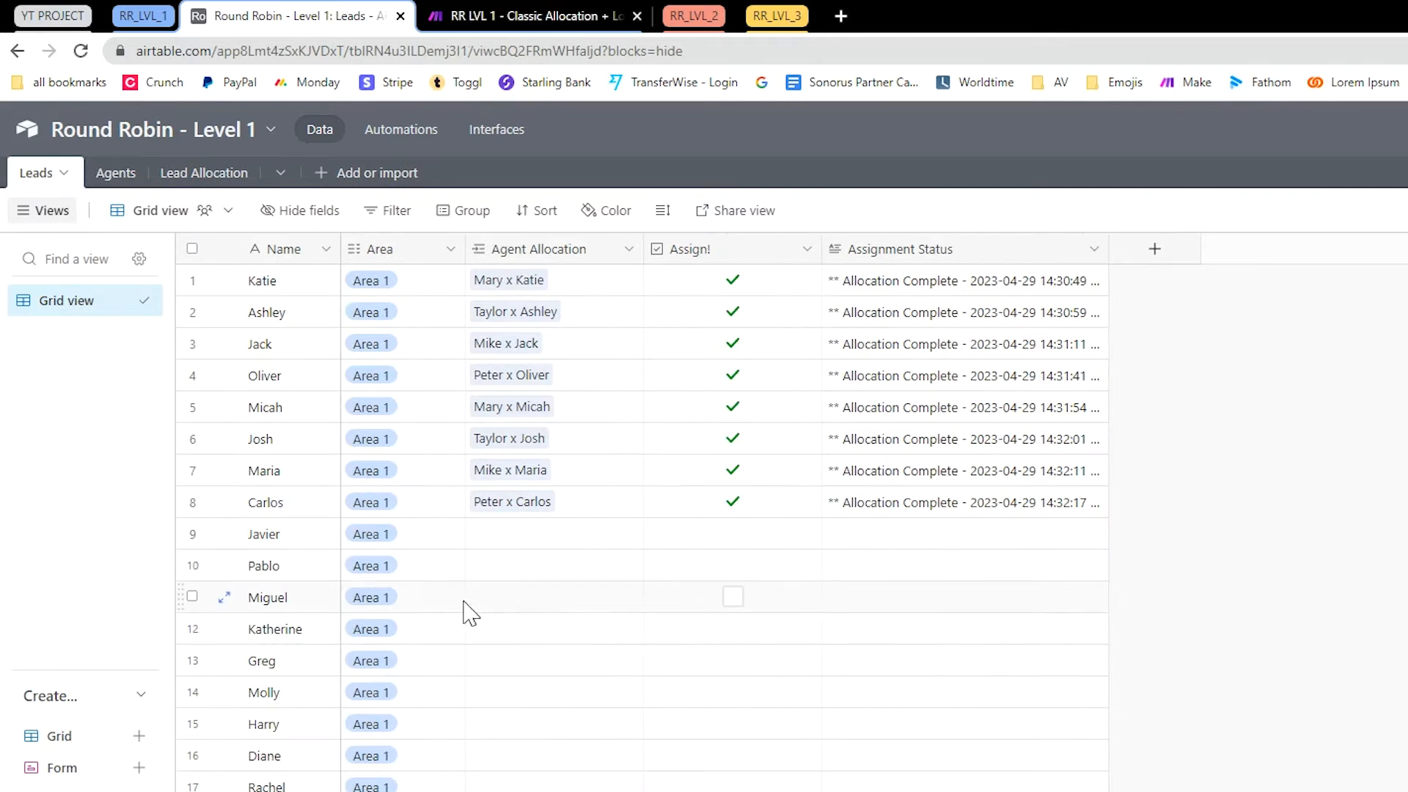
click(411, 535)
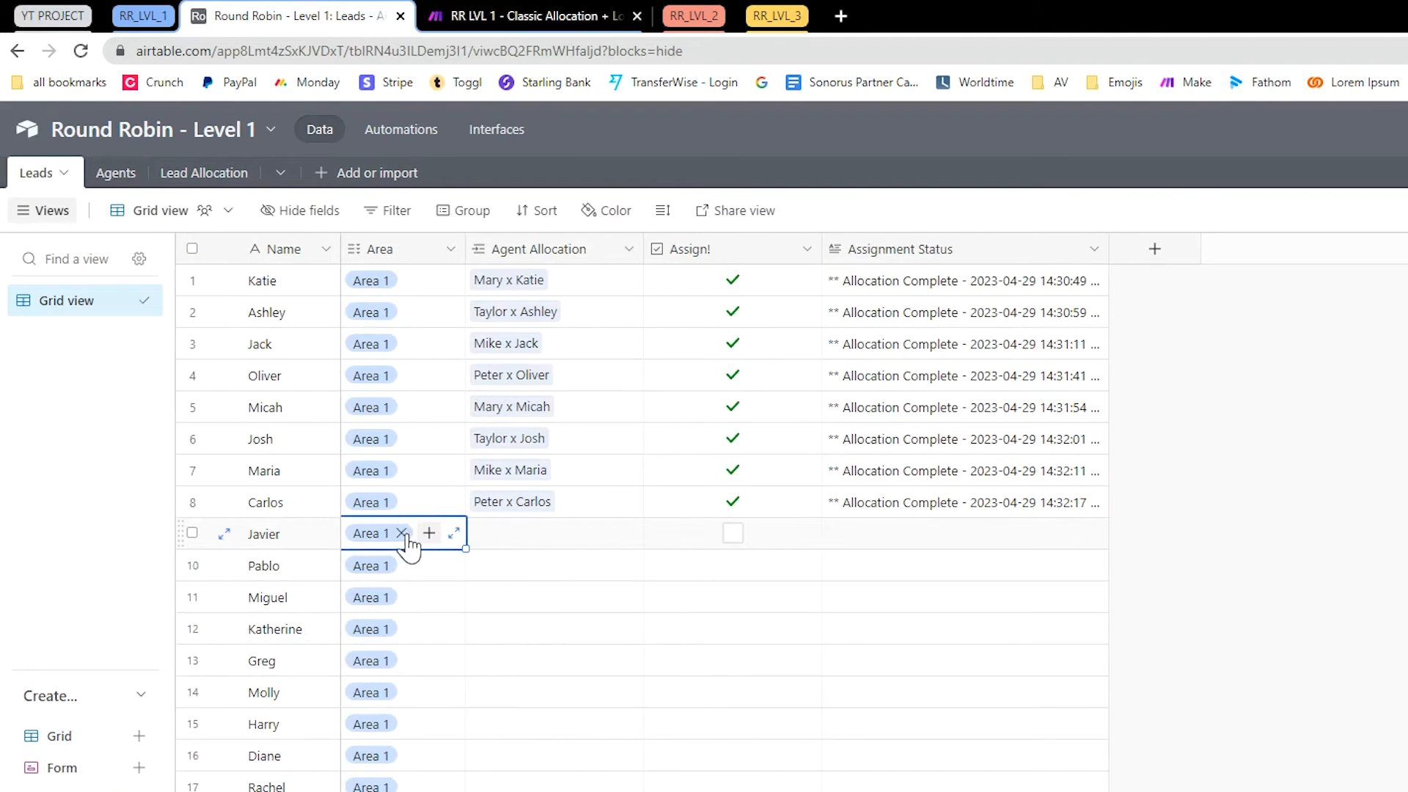
click(402, 534)
click(355, 535)
click(393, 753)
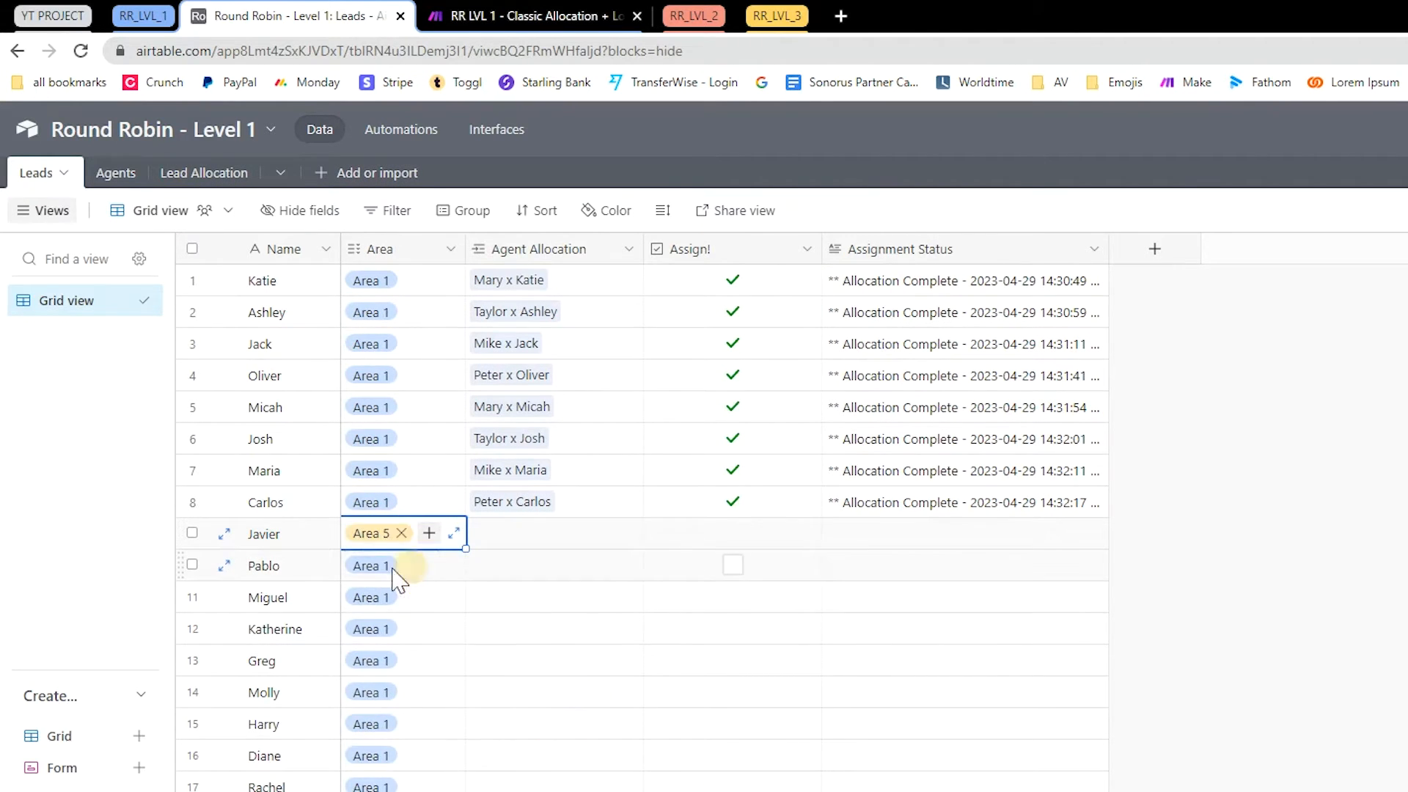
- Replace the Area 1 tag of the lead in row 10 with Area 5
click(400, 571)
click(401, 565)
click(357, 564)
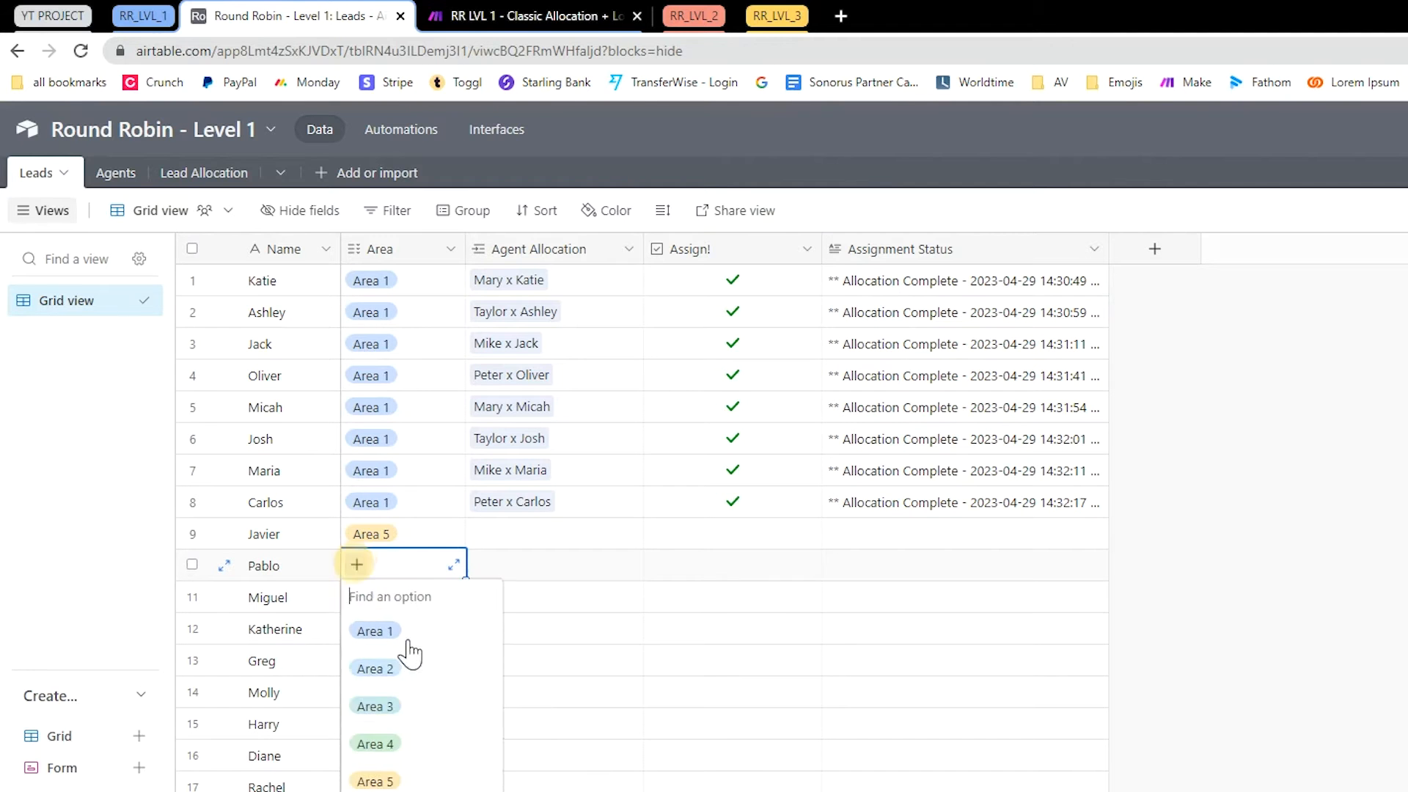
click(414, 782)
click(1259, 503)
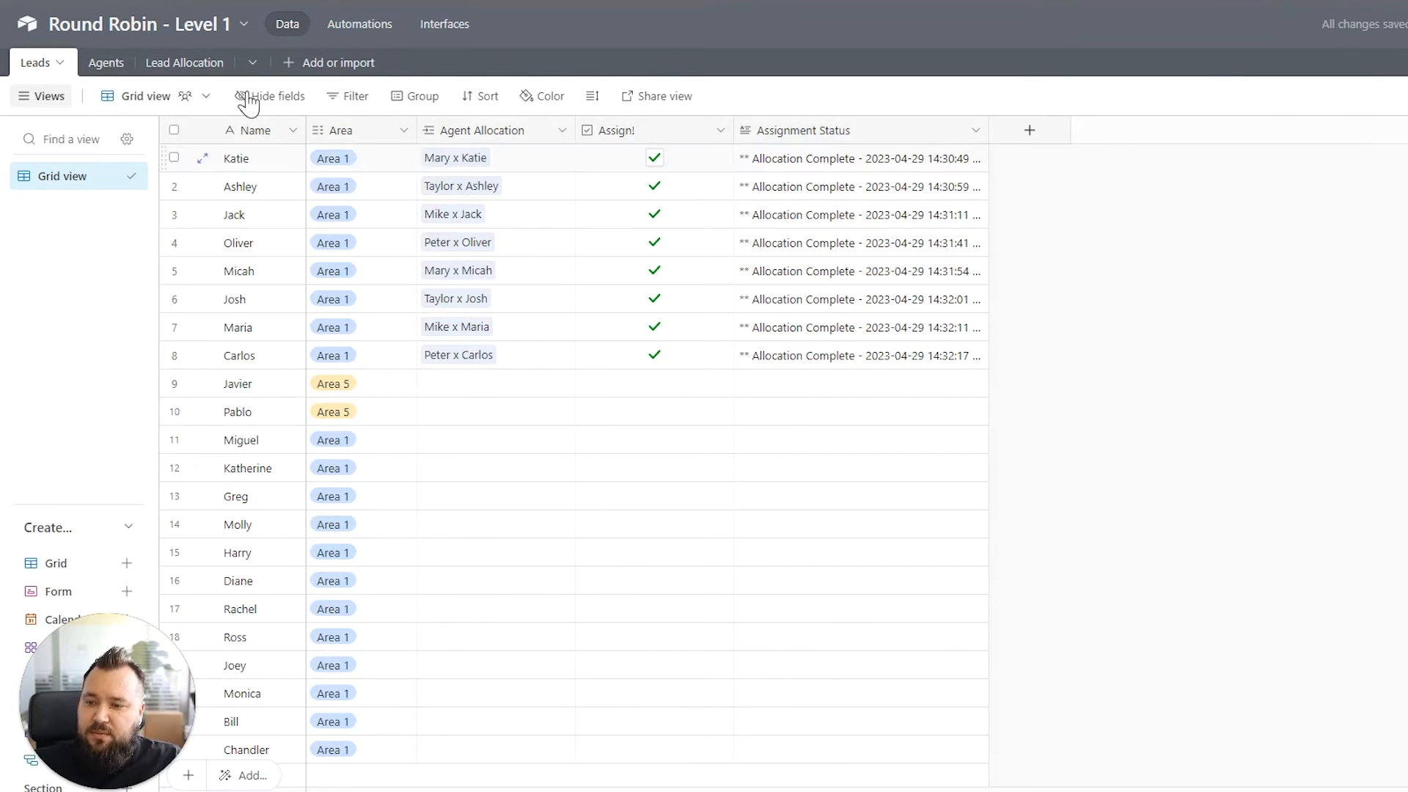
- Check which agents cover Area 5 and mark the leads in rows 9 and 10 for assignment
click(107, 63)
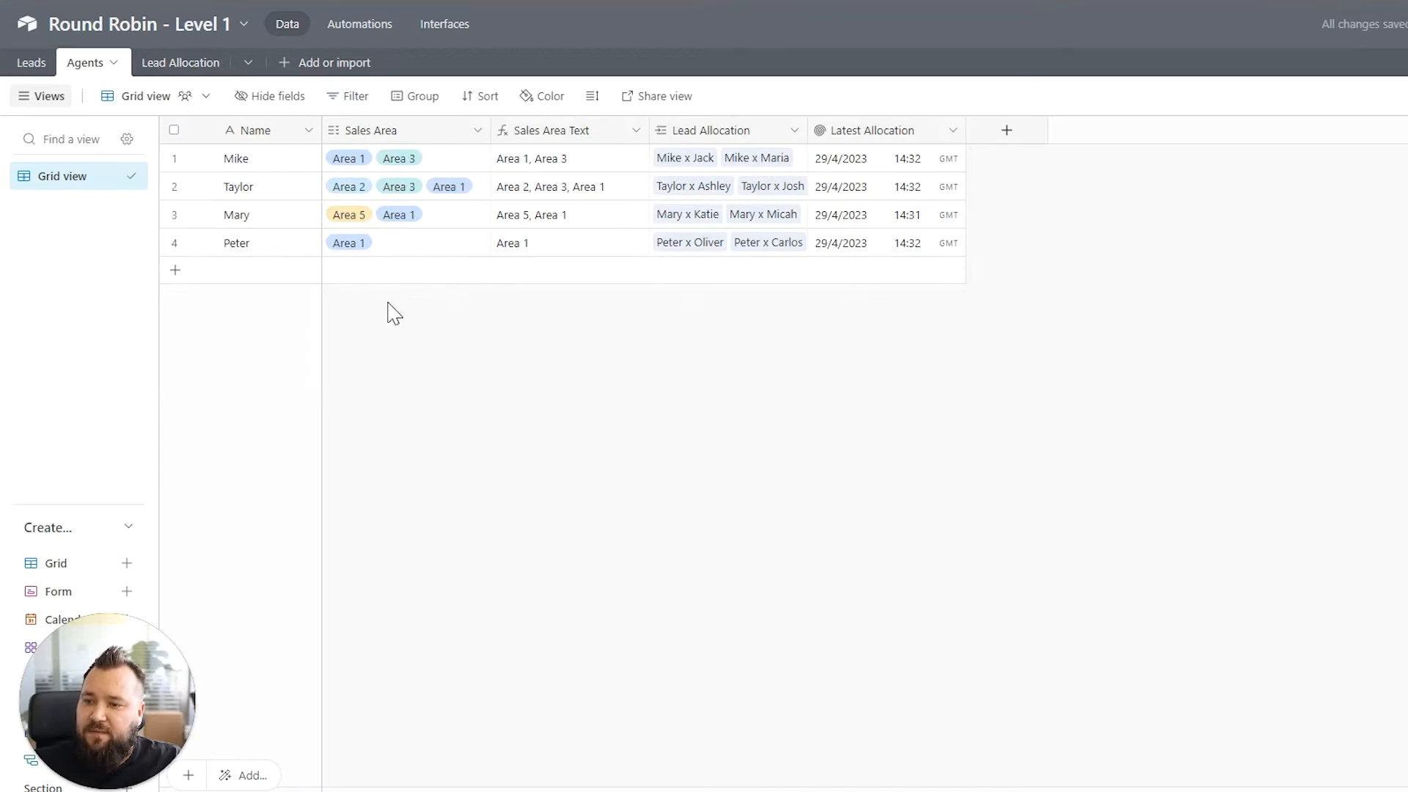
click(32, 62)
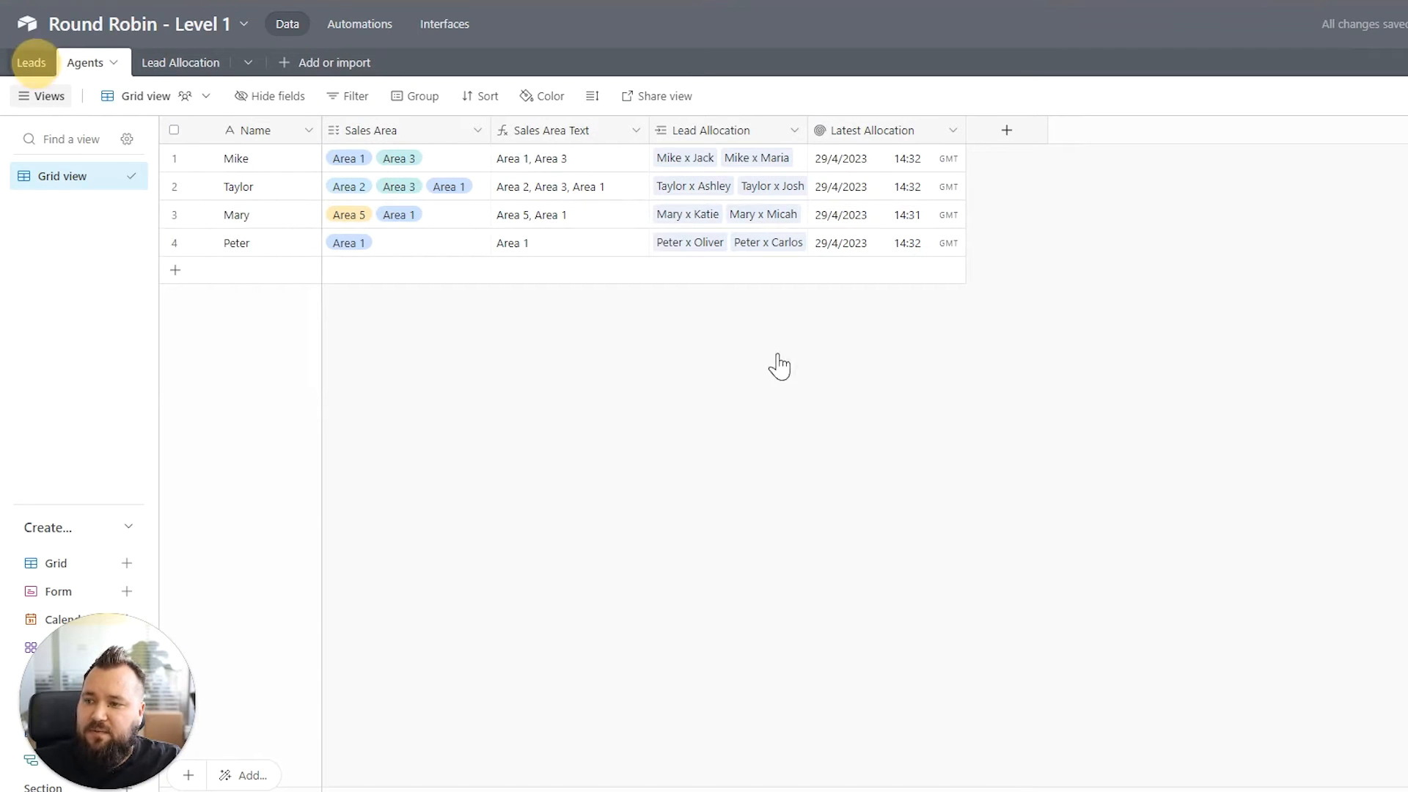
click(655, 383)
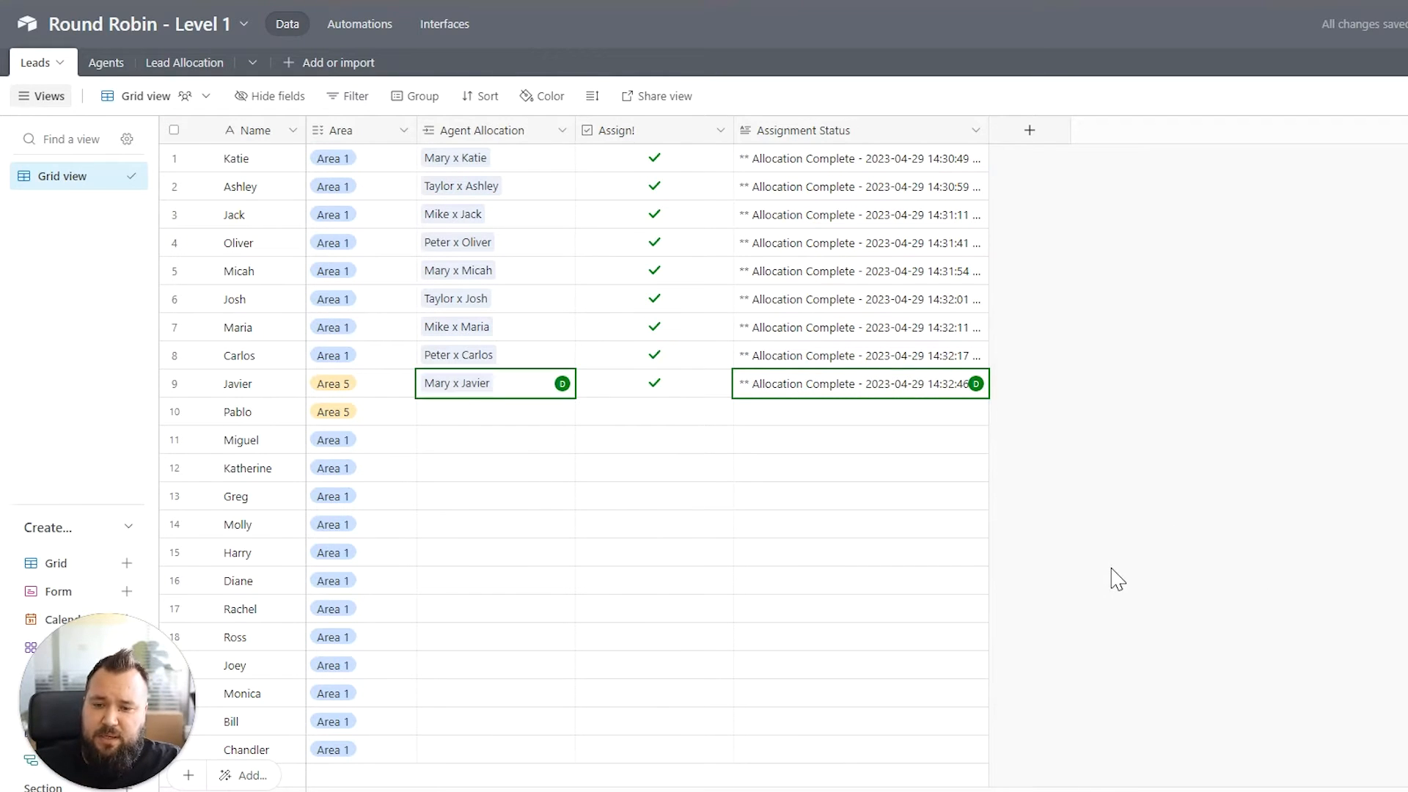
click(655, 412)
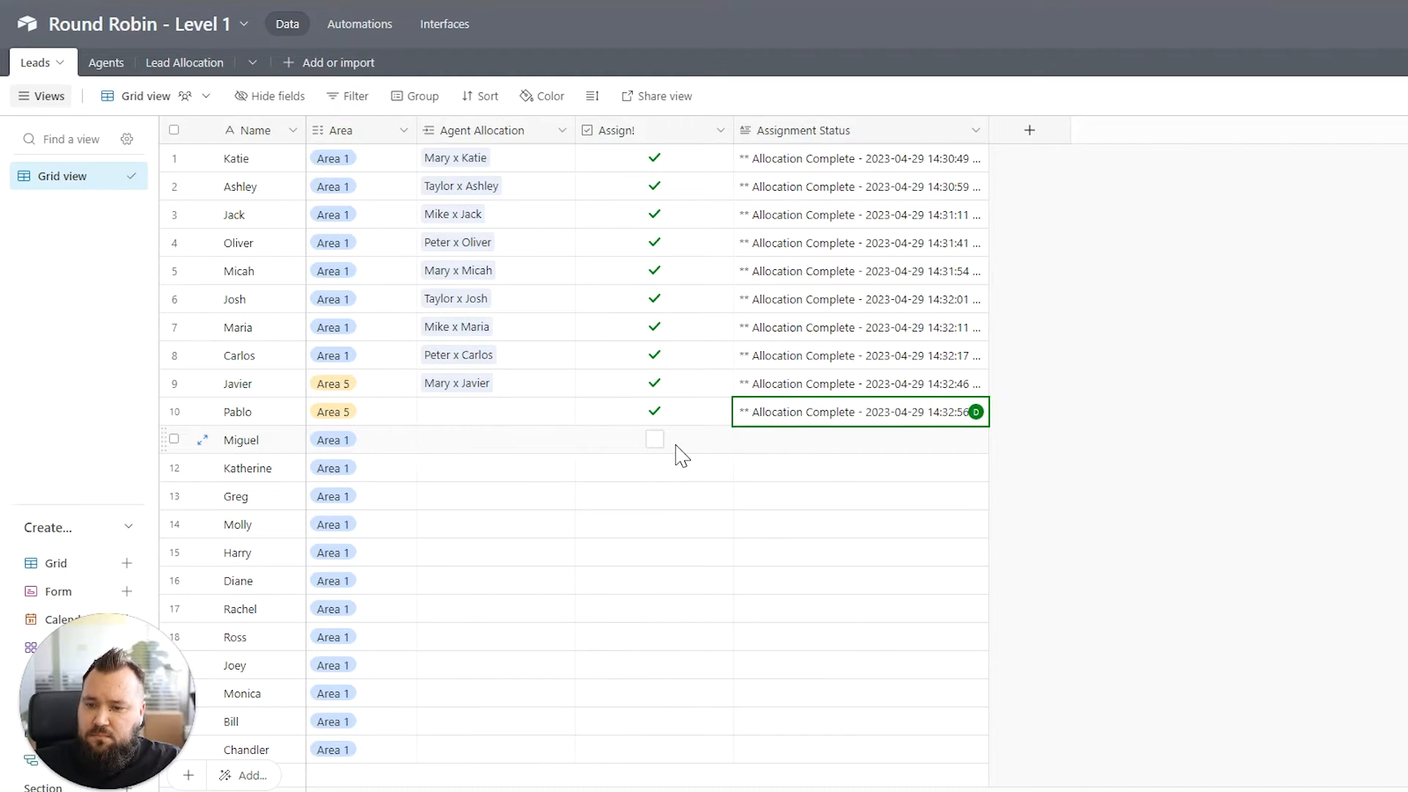
- Add Area 5 to the Sales Area of the agent in row 1 of the Agents table
click(101, 62)
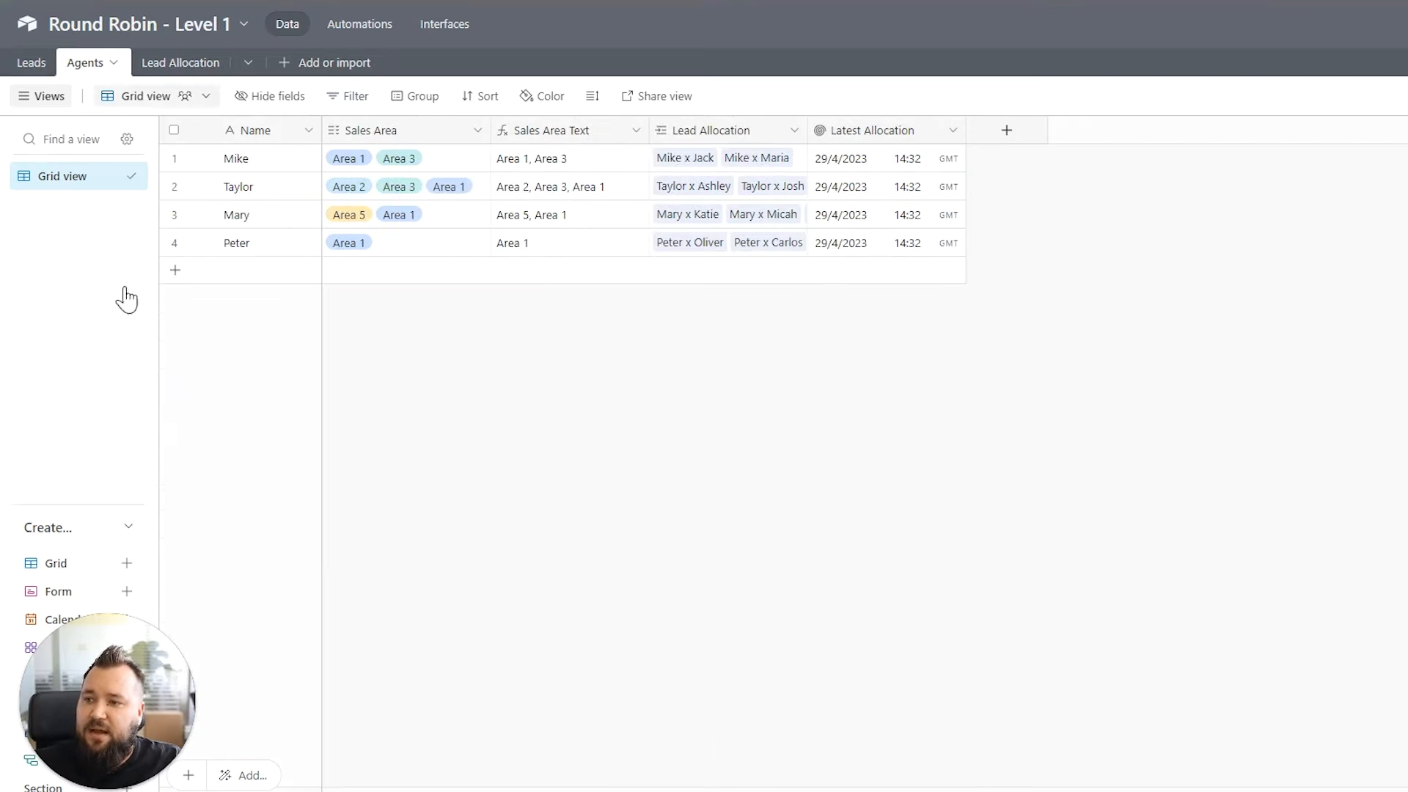
click(421, 244)
click(433, 165)
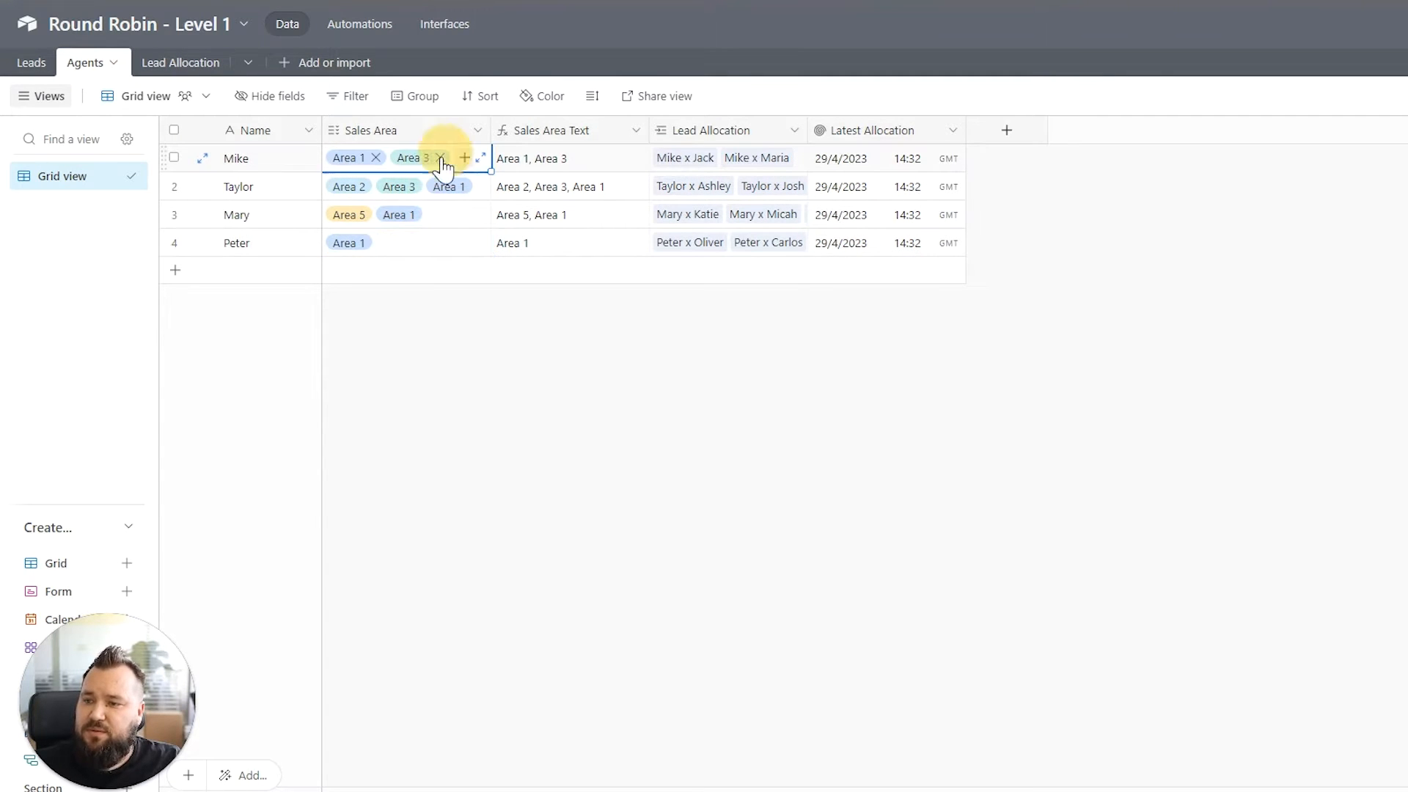
click(464, 158)
click(400, 294)
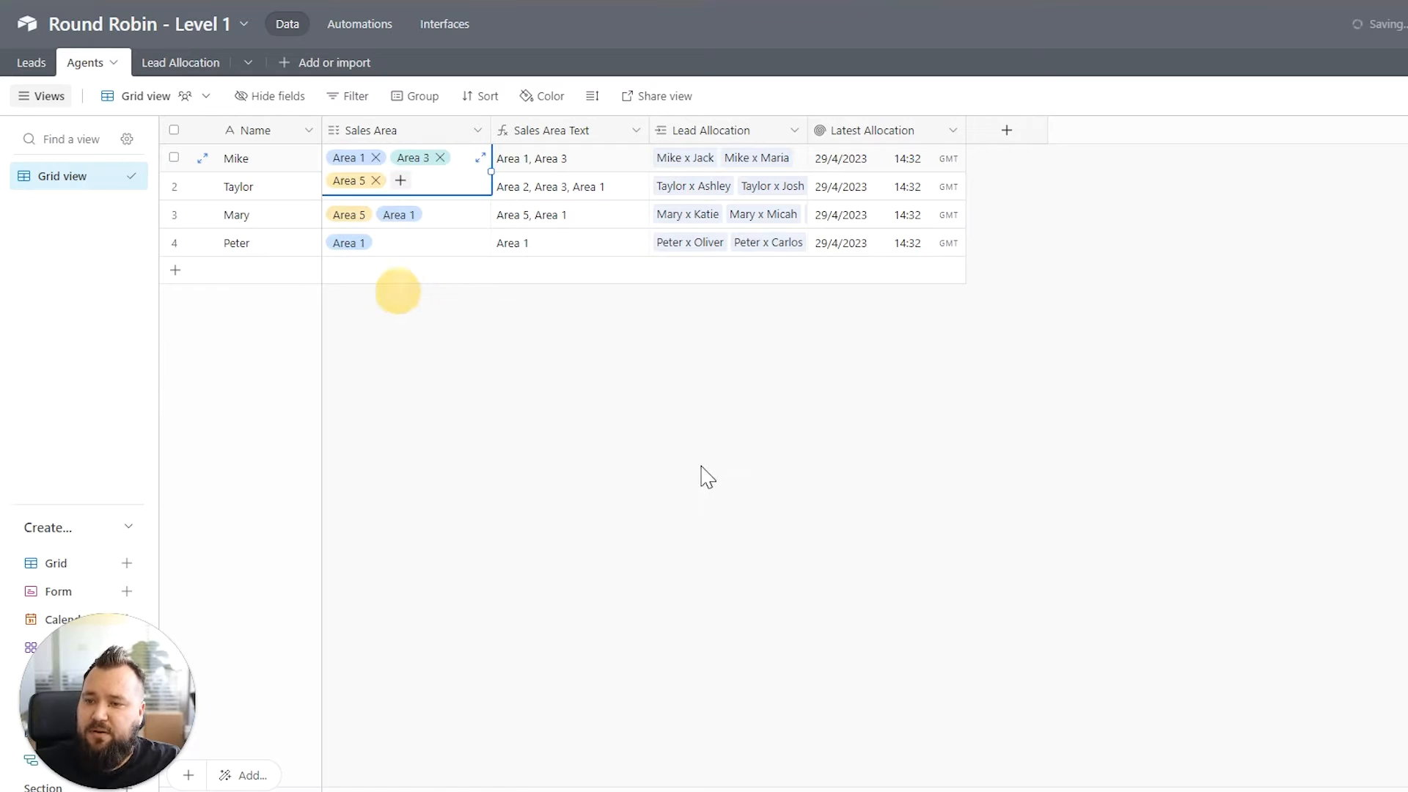
click(701, 472)
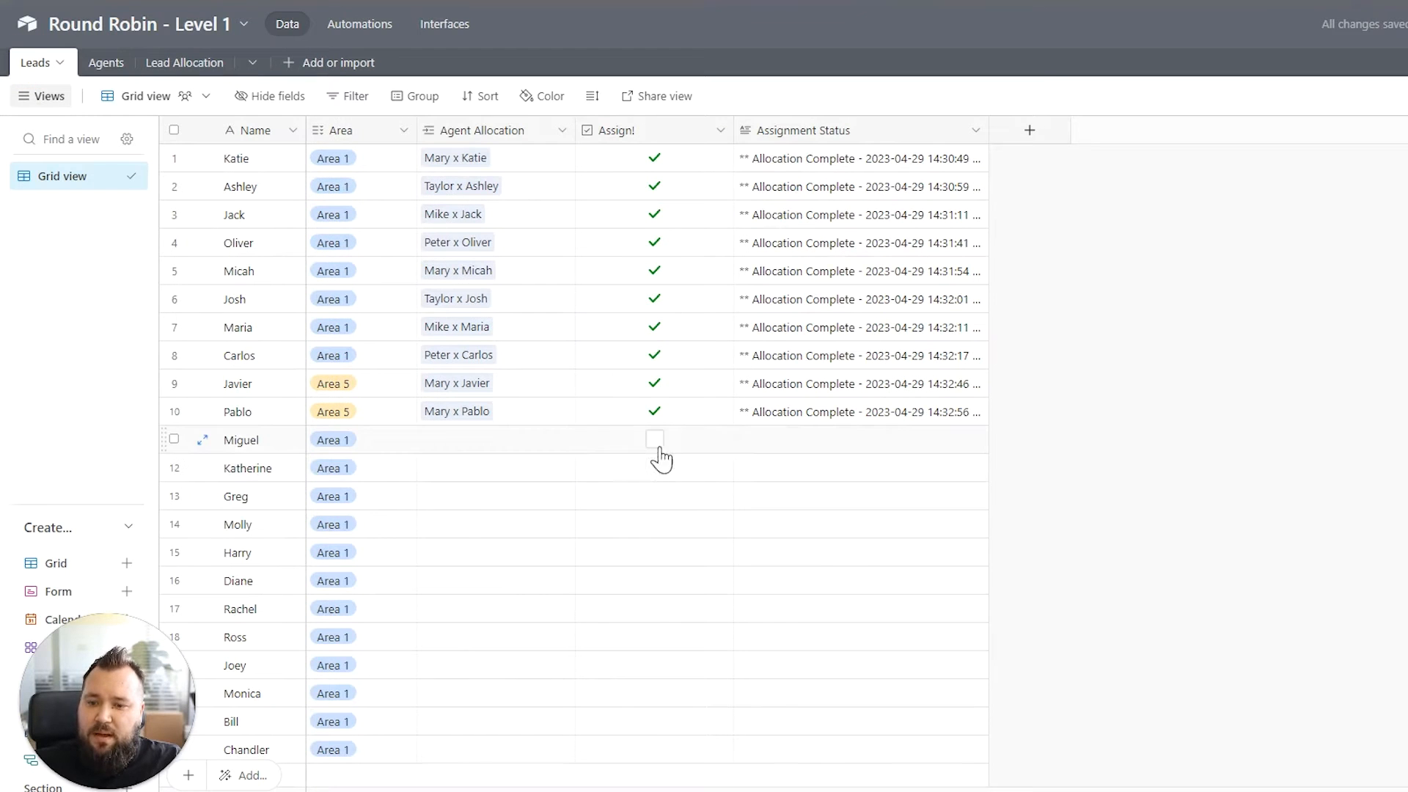
- Mark the Area 1 lead in row 11 of the Leads table for assignment and check its allocated agent
click(655, 439)
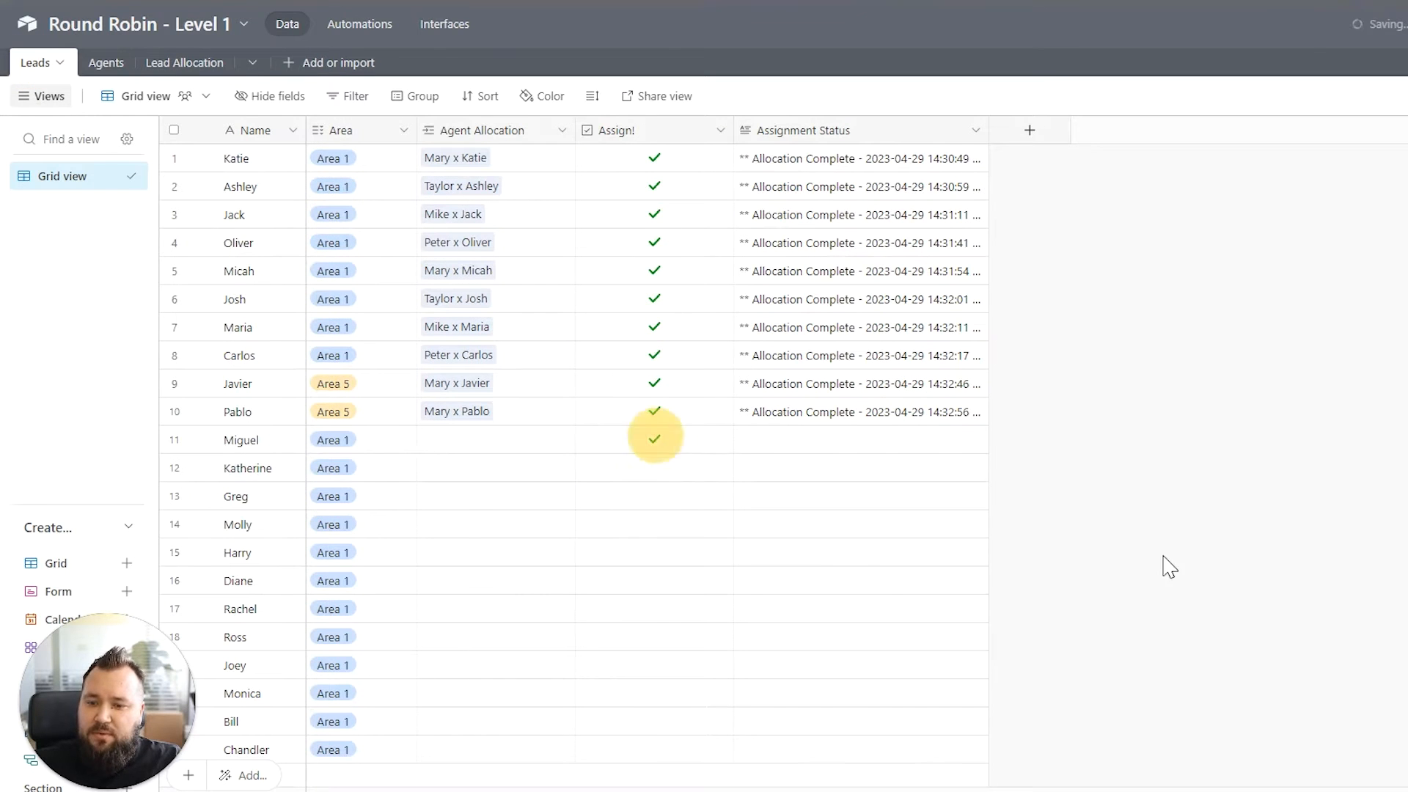
click(370, 440)
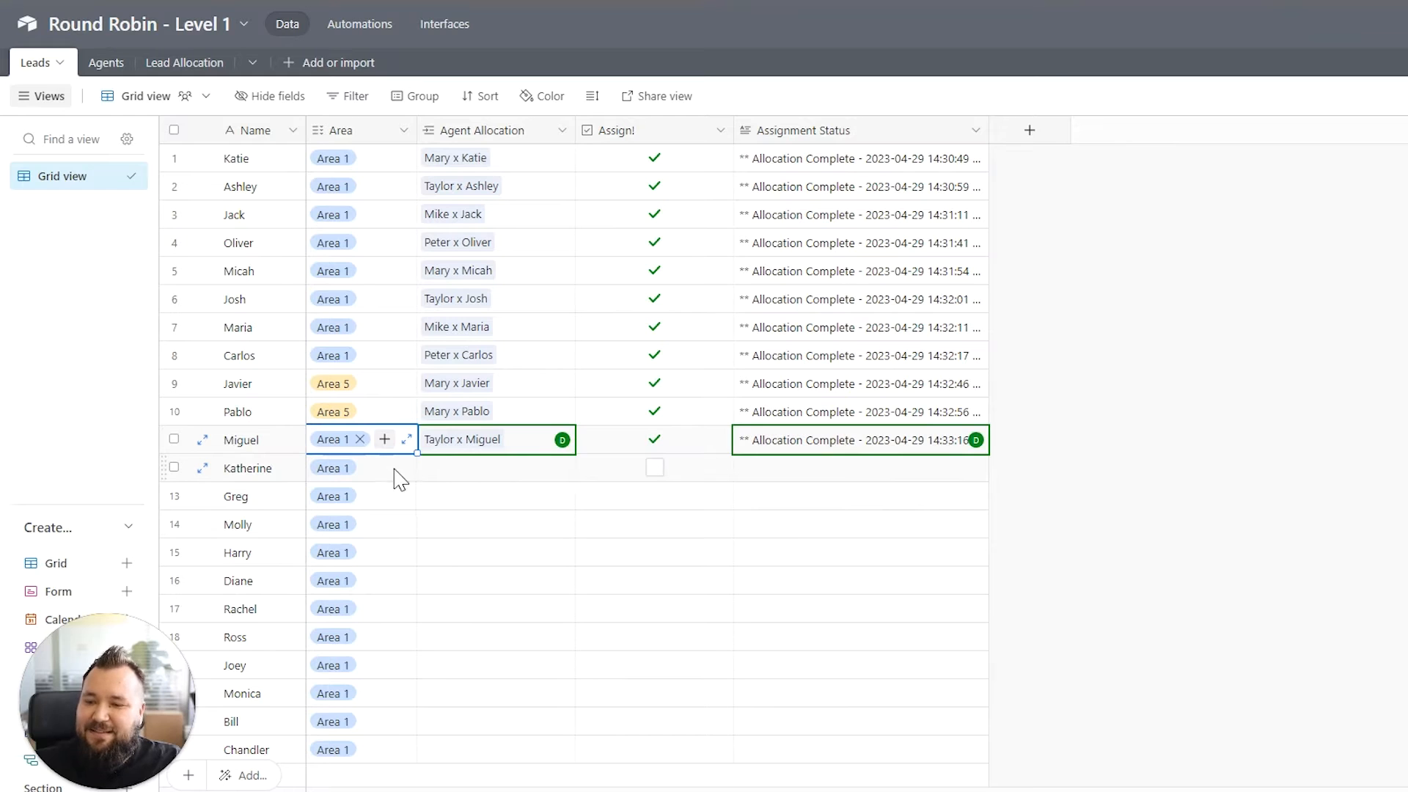
- Change the area of the lead in row 12 to Area 5 and mark that lead for assignment
click(388, 470)
click(360, 468)
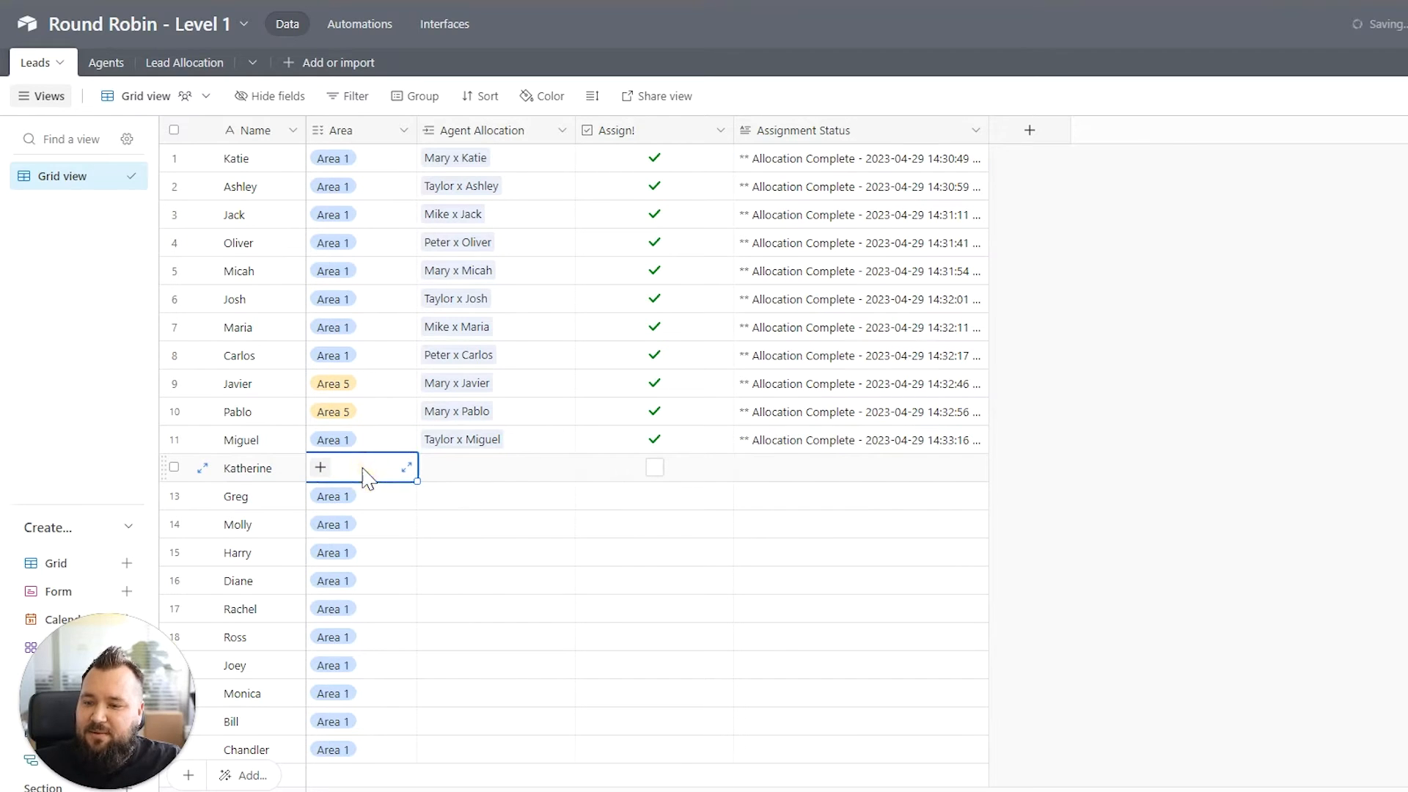
click(321, 467)
click(365, 657)
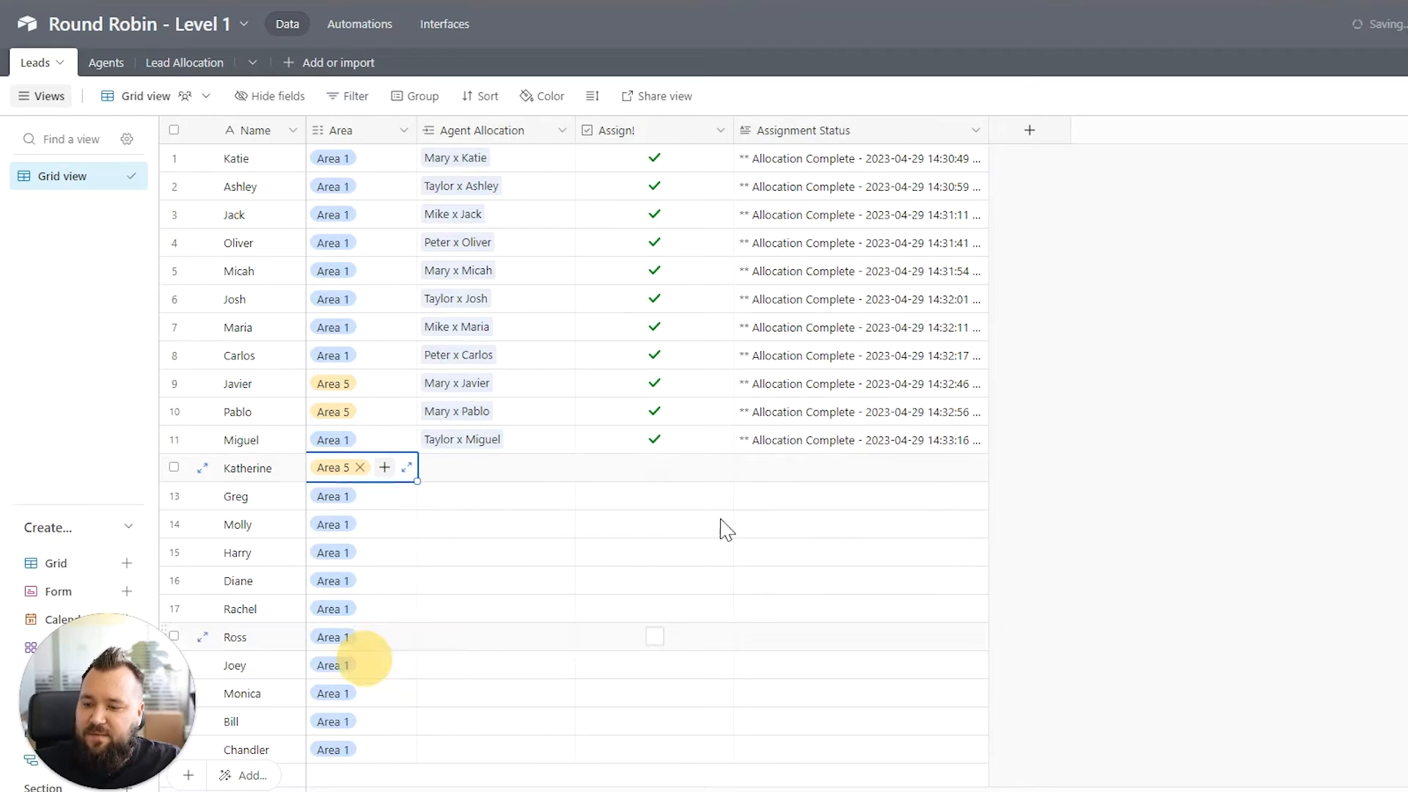
click(655, 468)
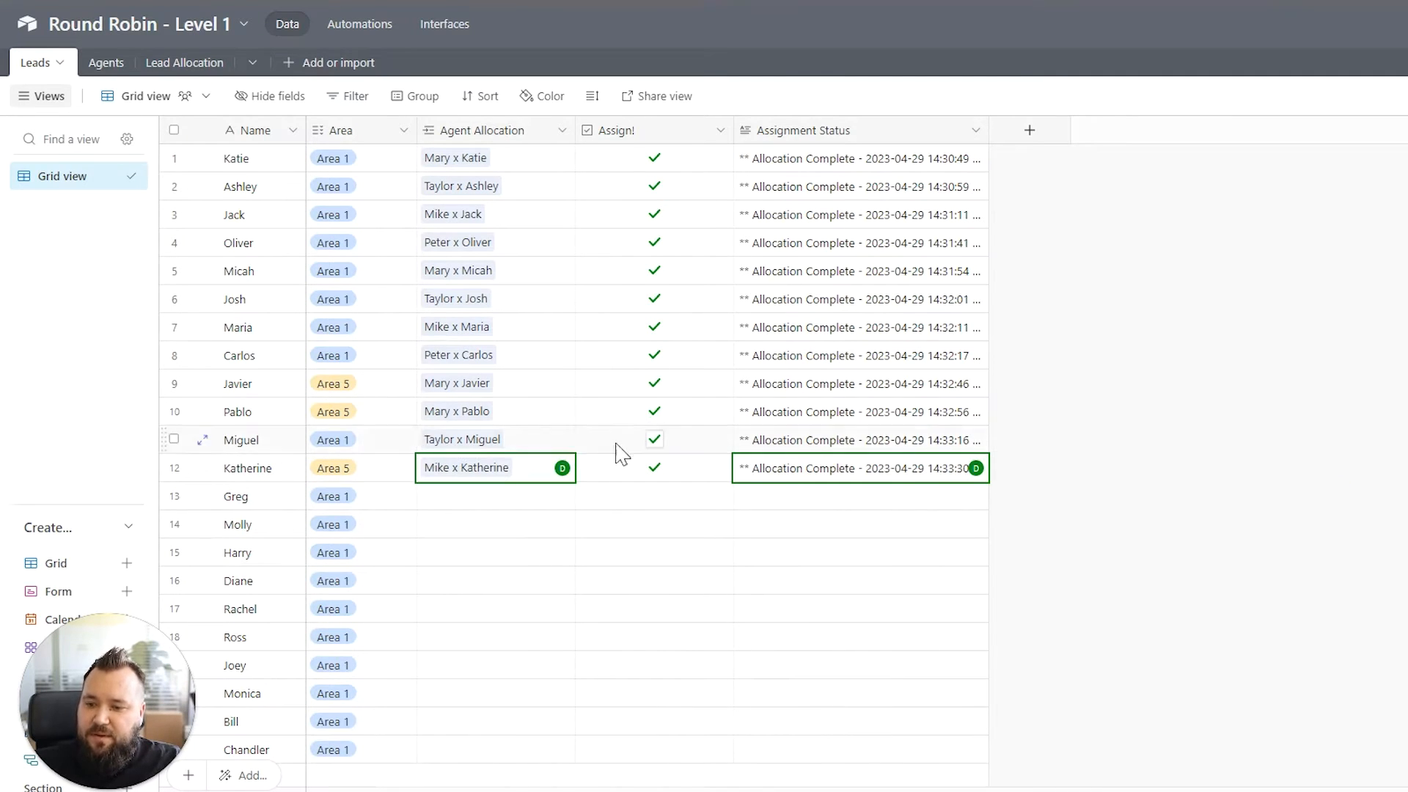
- Change the area of the lead in row 13 to Area 5 and mark that lead for assignment
click(361, 497)
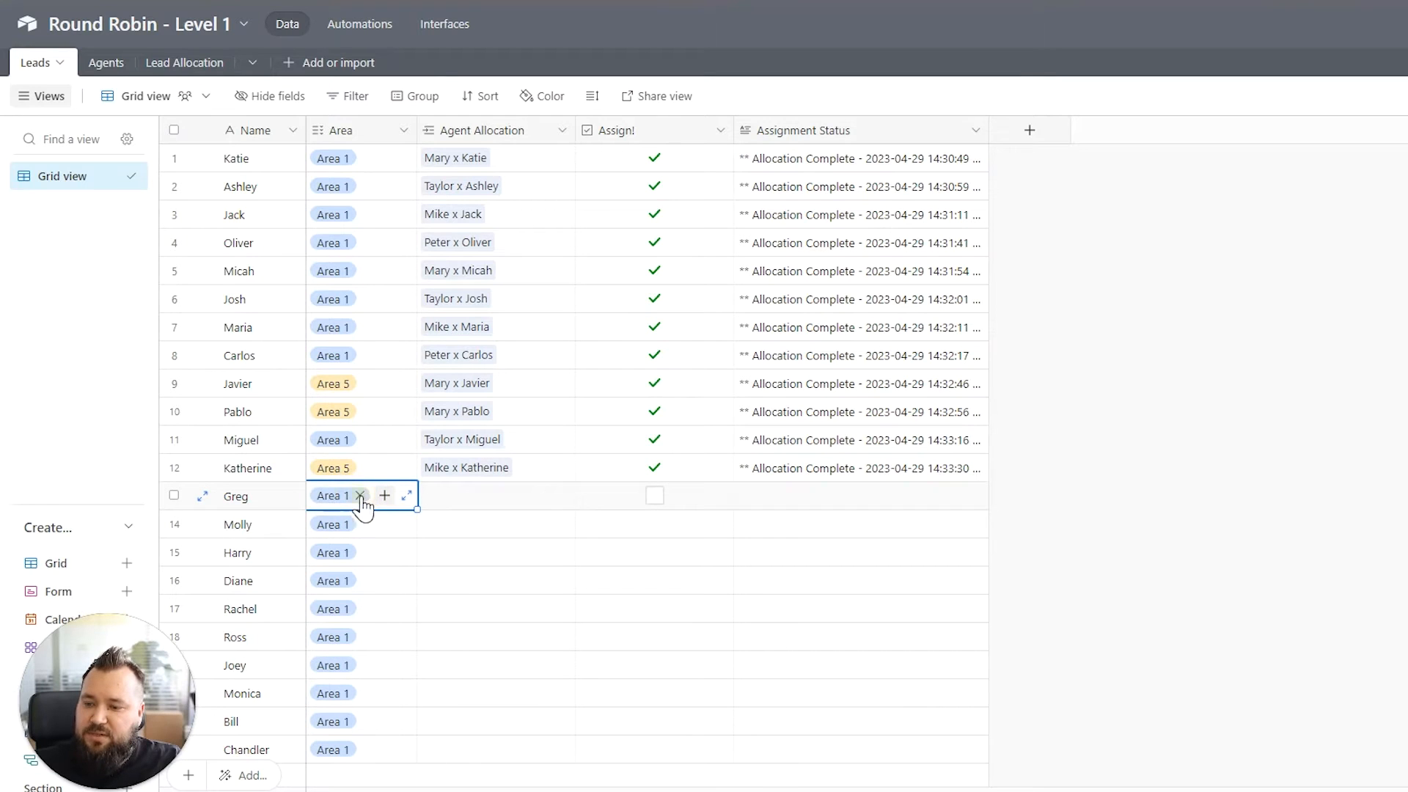
click(361, 496)
click(321, 495)
click(386, 684)
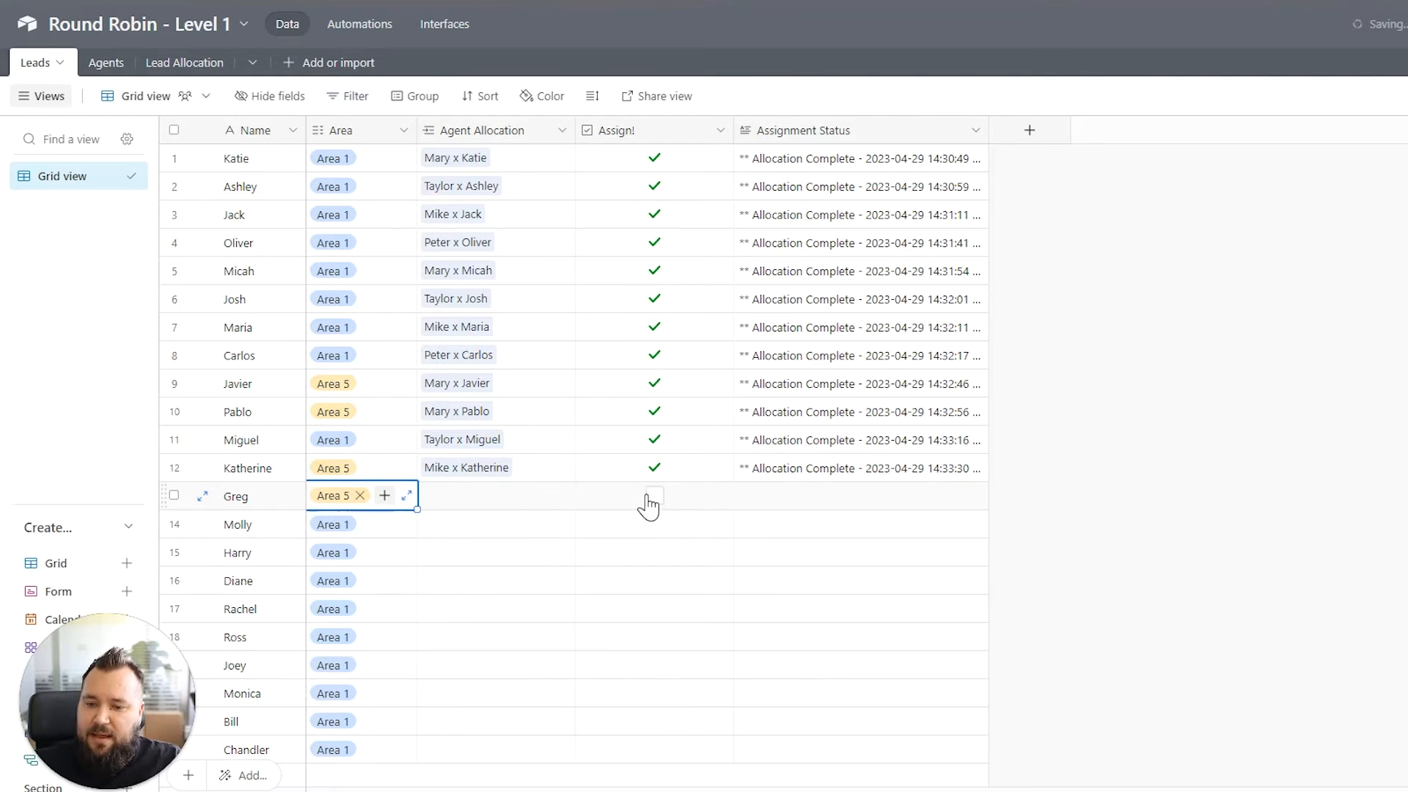
click(654, 496)
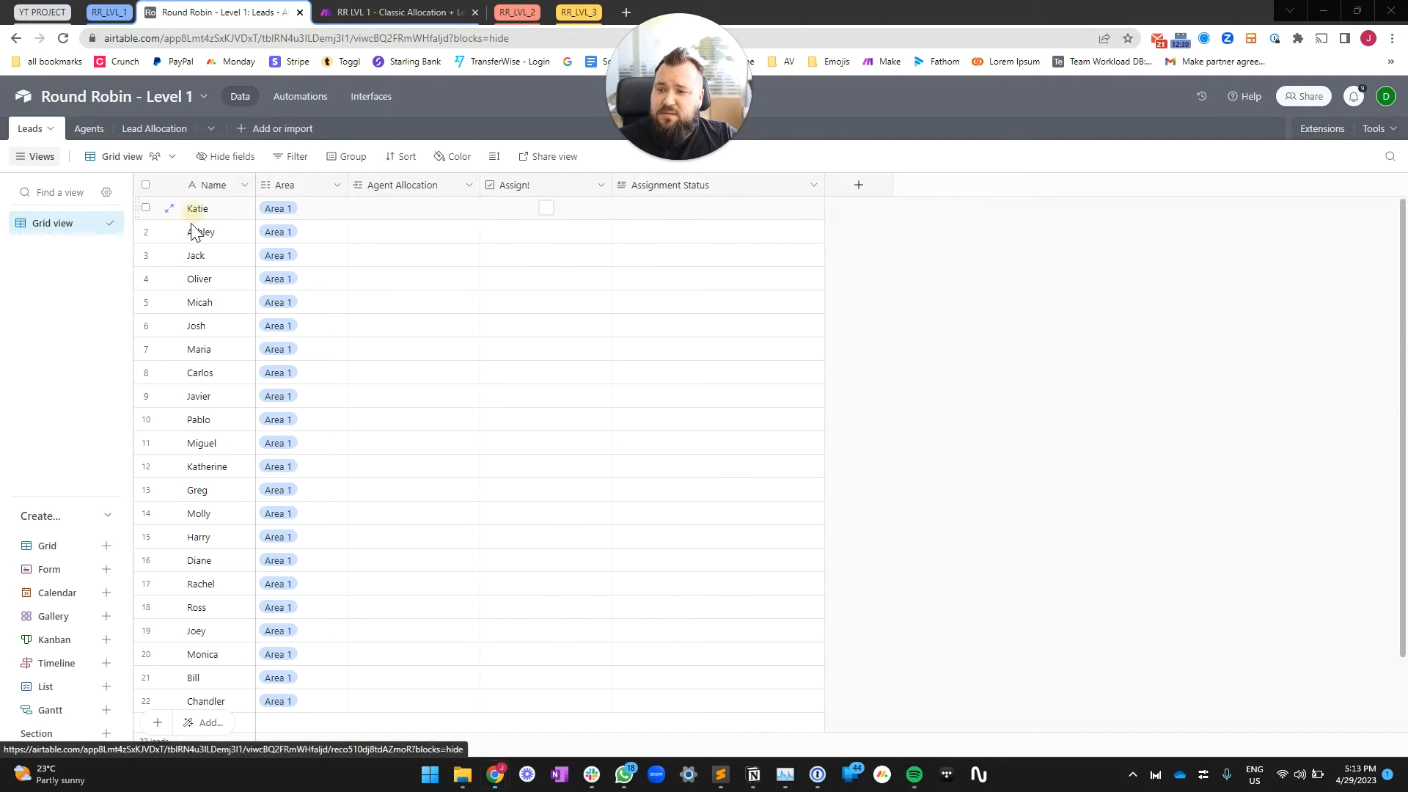
- Review the full list of lead names and the select options of the Area field in the Leads table
drag(196, 211, 196, 304)
drag(196, 502, 208, 708)
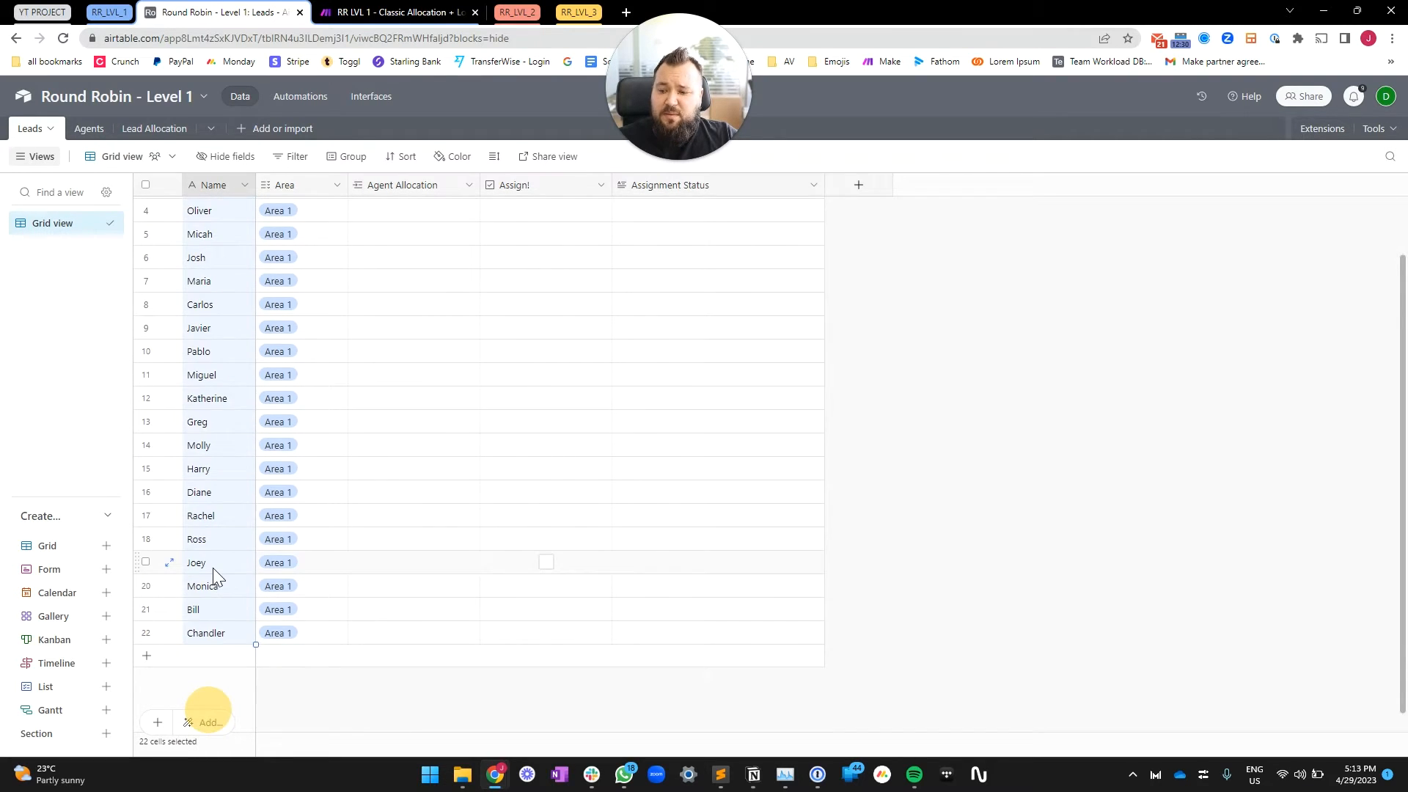
scroll(213, 568, up, 1)
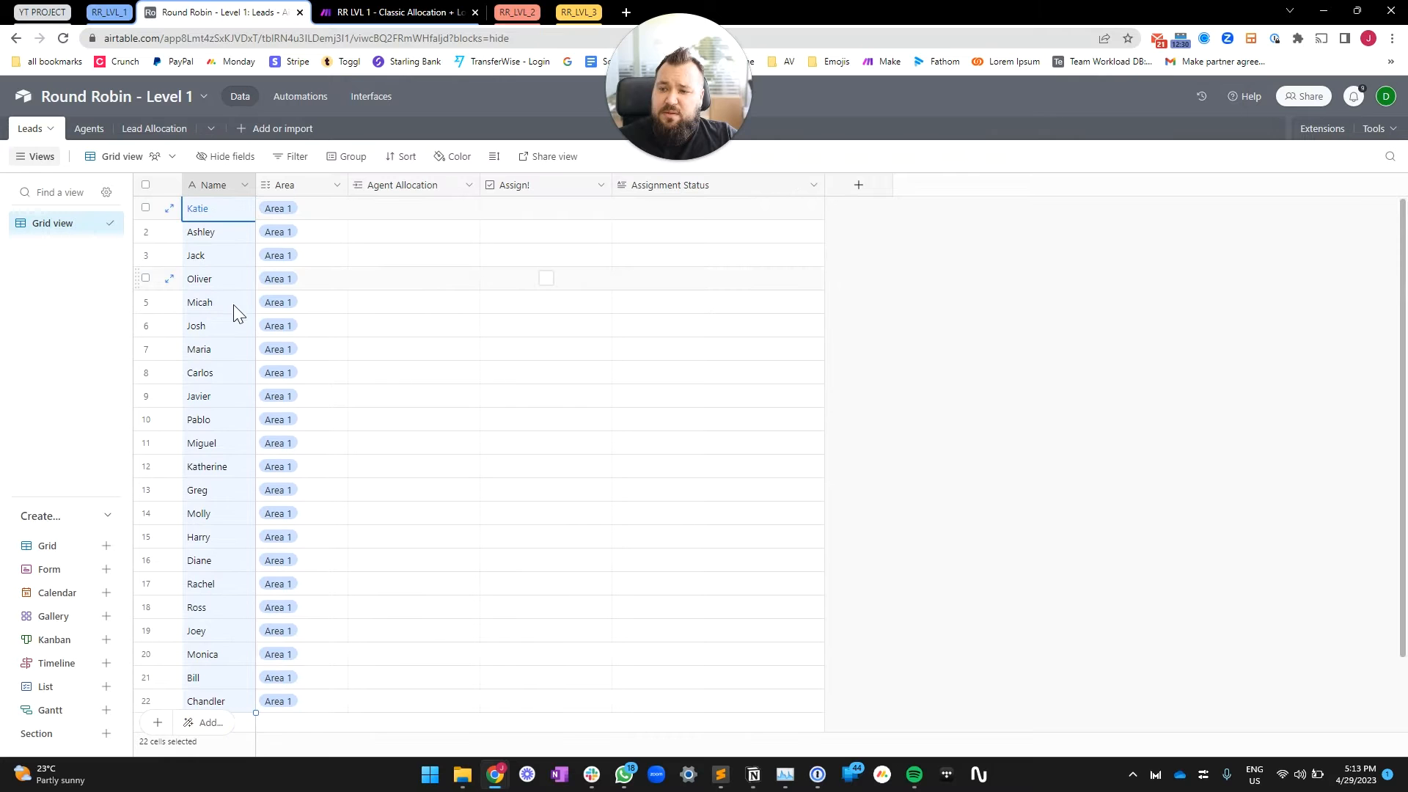
double_click(318, 182)
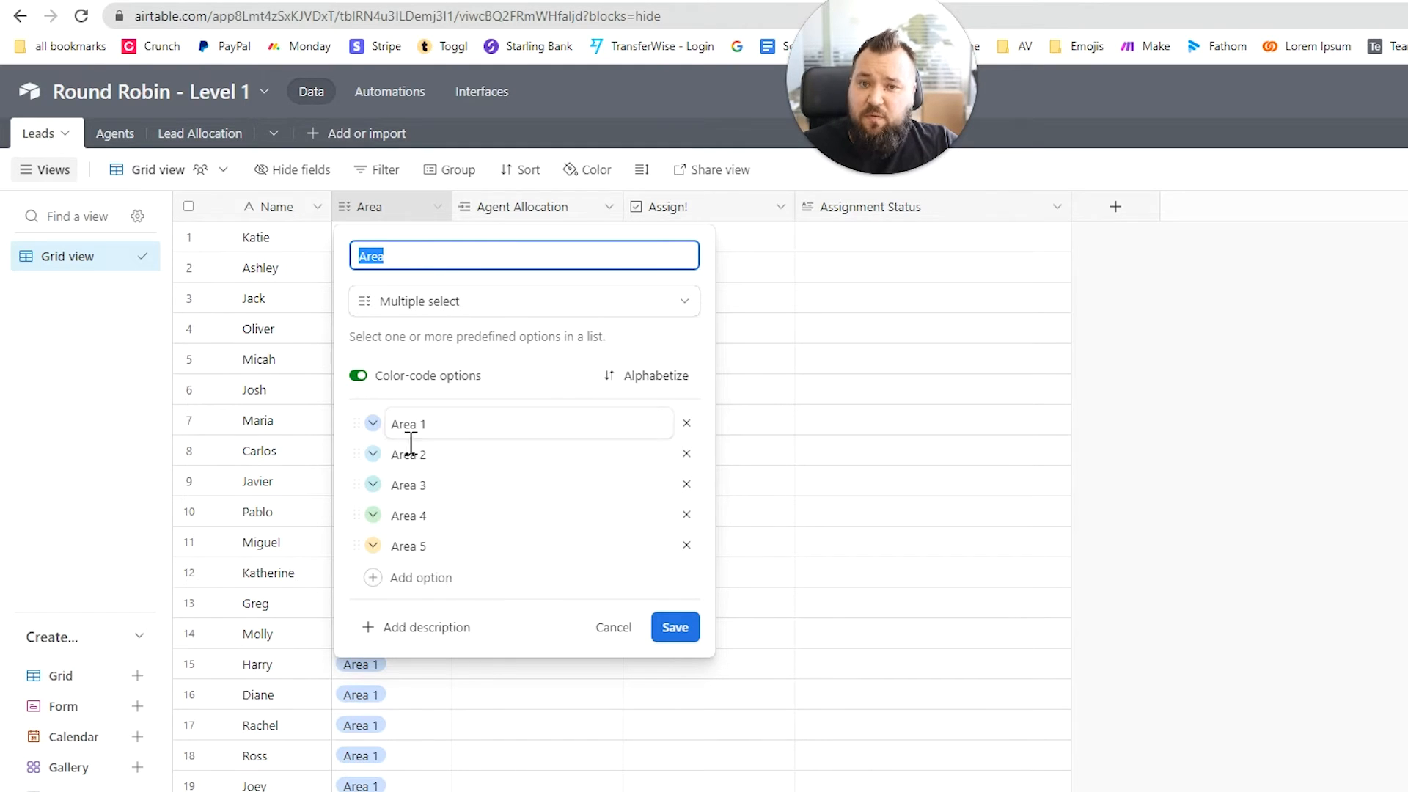
key(Escape)
- Examine the Area values of several leads and the Agent Allocation, Assign! and Assignment Status columns in the Leads table
click(419, 246)
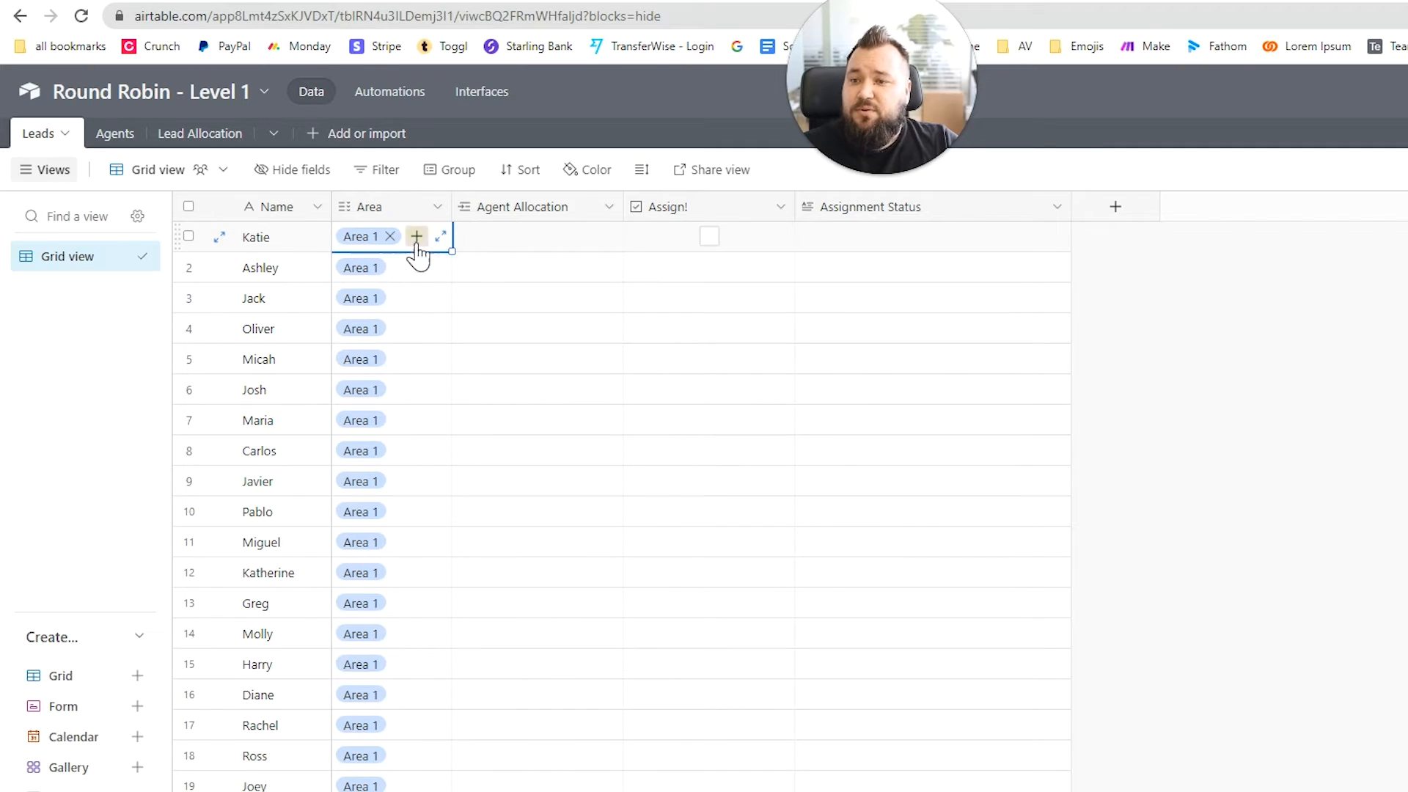
click(417, 275)
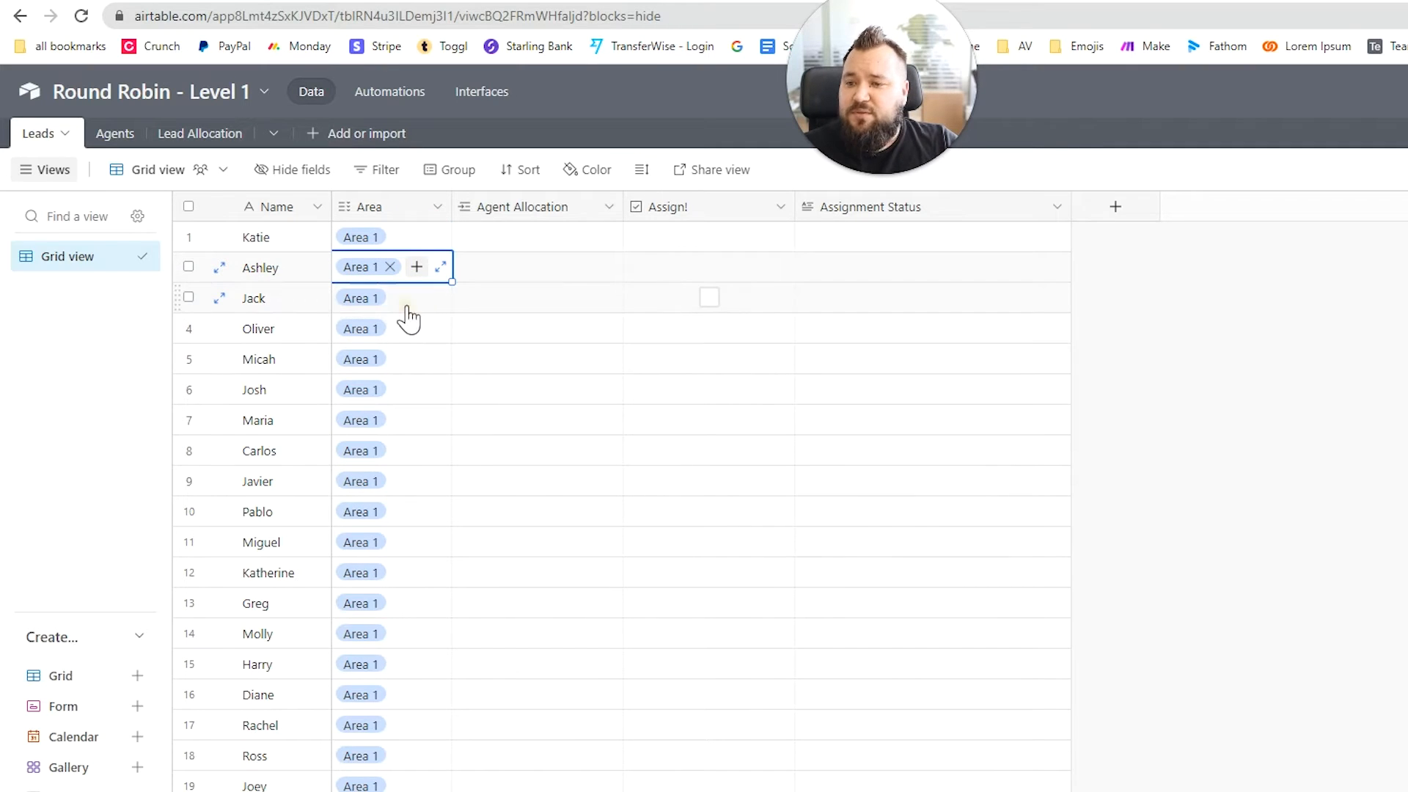
click(407, 307)
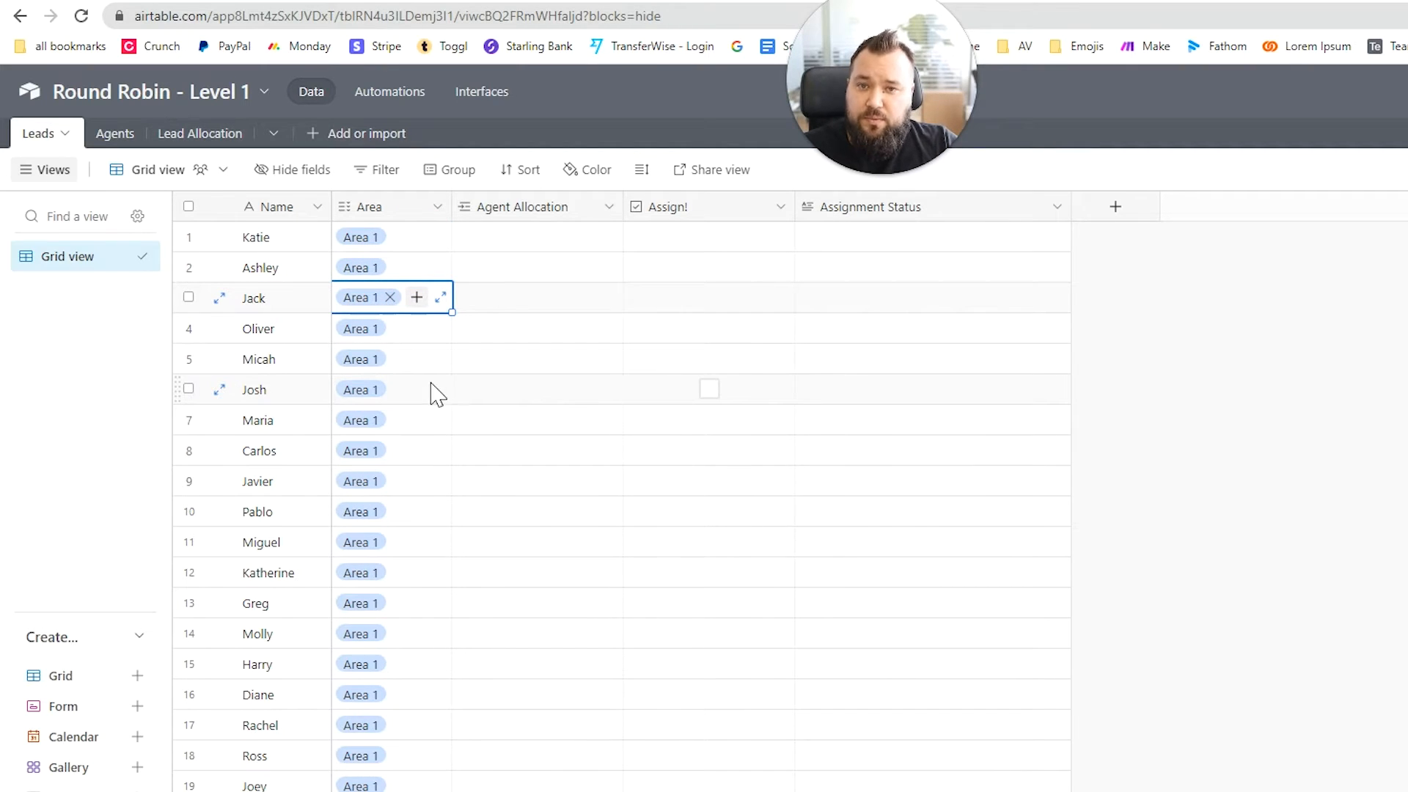
click(411, 480)
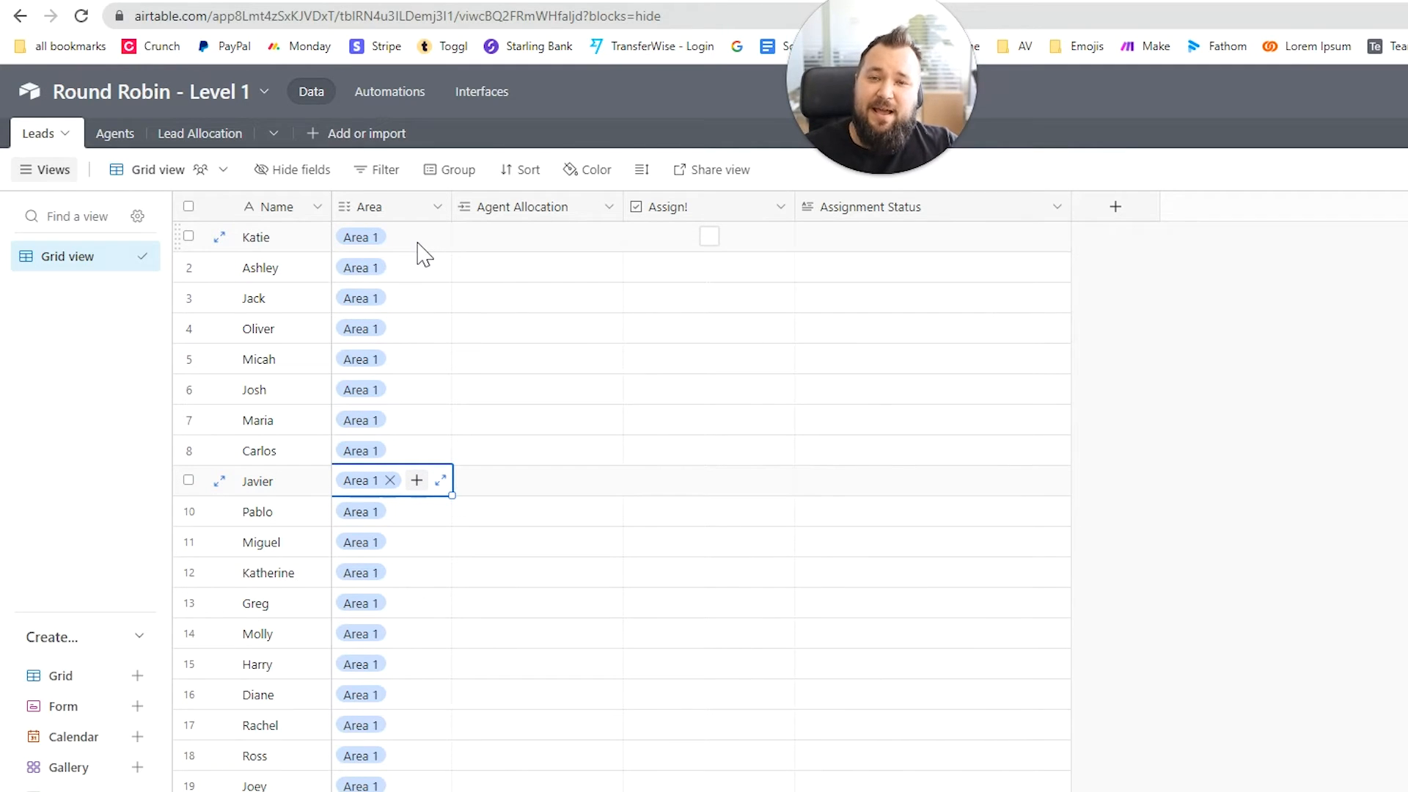
click(571, 249)
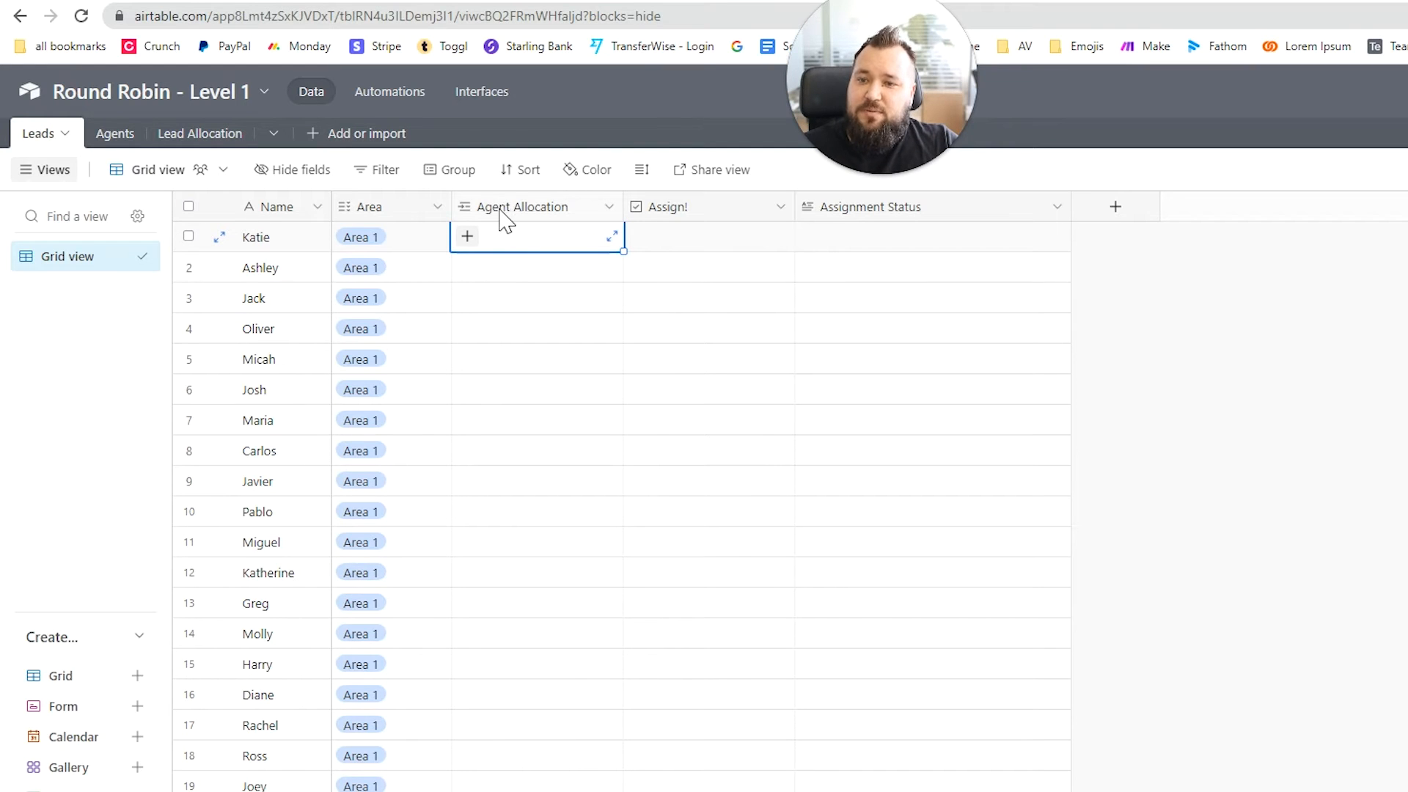
click(728, 214)
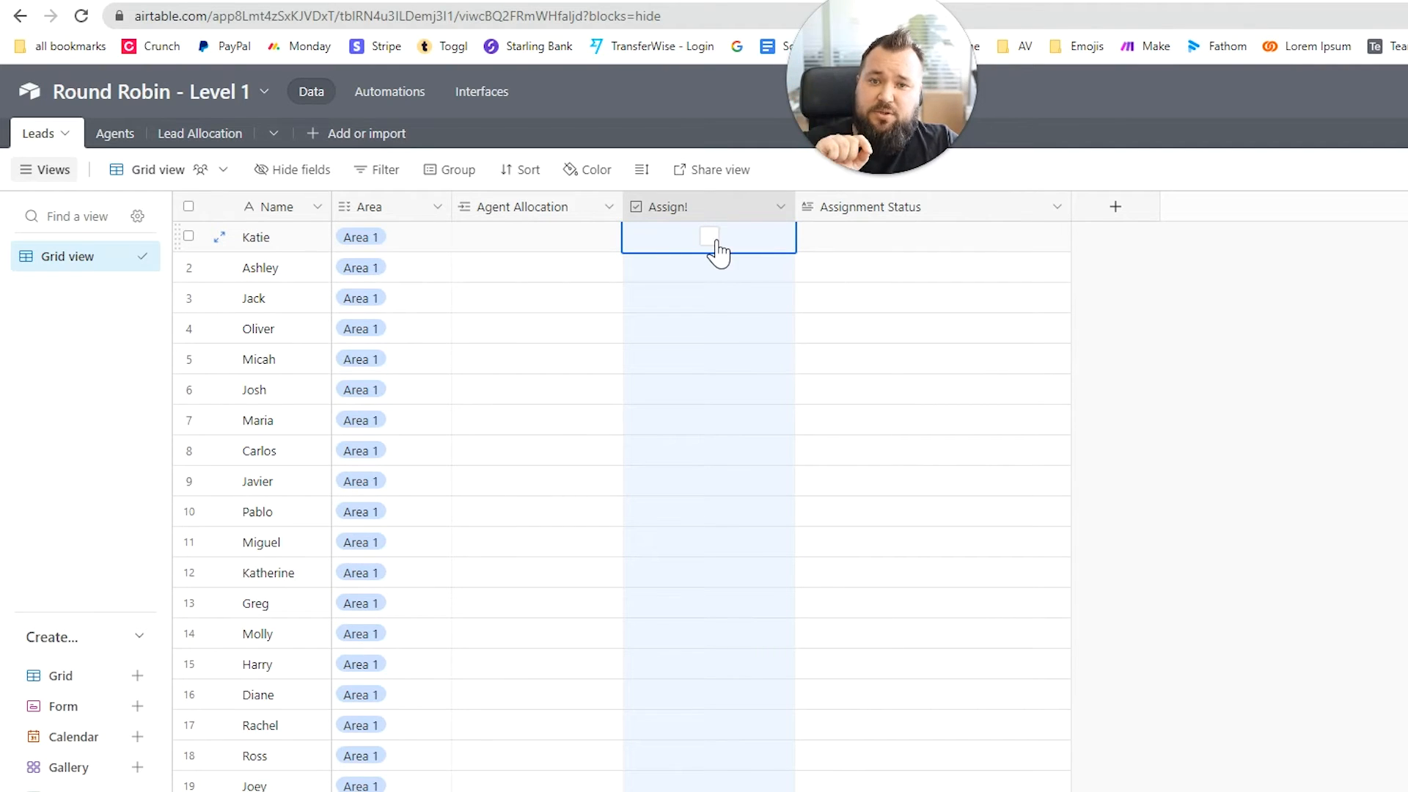
click(1373, 336)
click(889, 246)
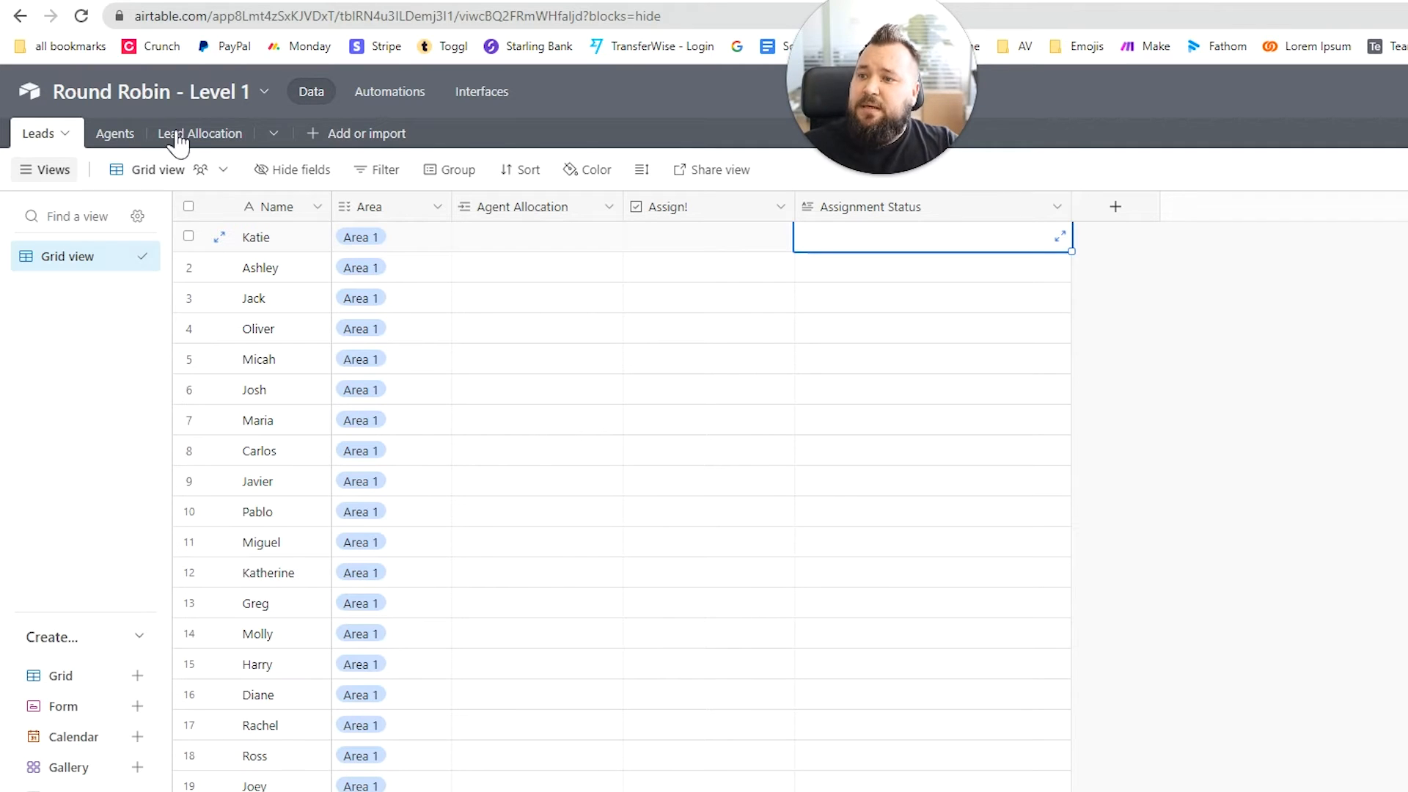
- Review the agents in the Agents table, their sales areas and the select options of the Sales Area field
click(111, 133)
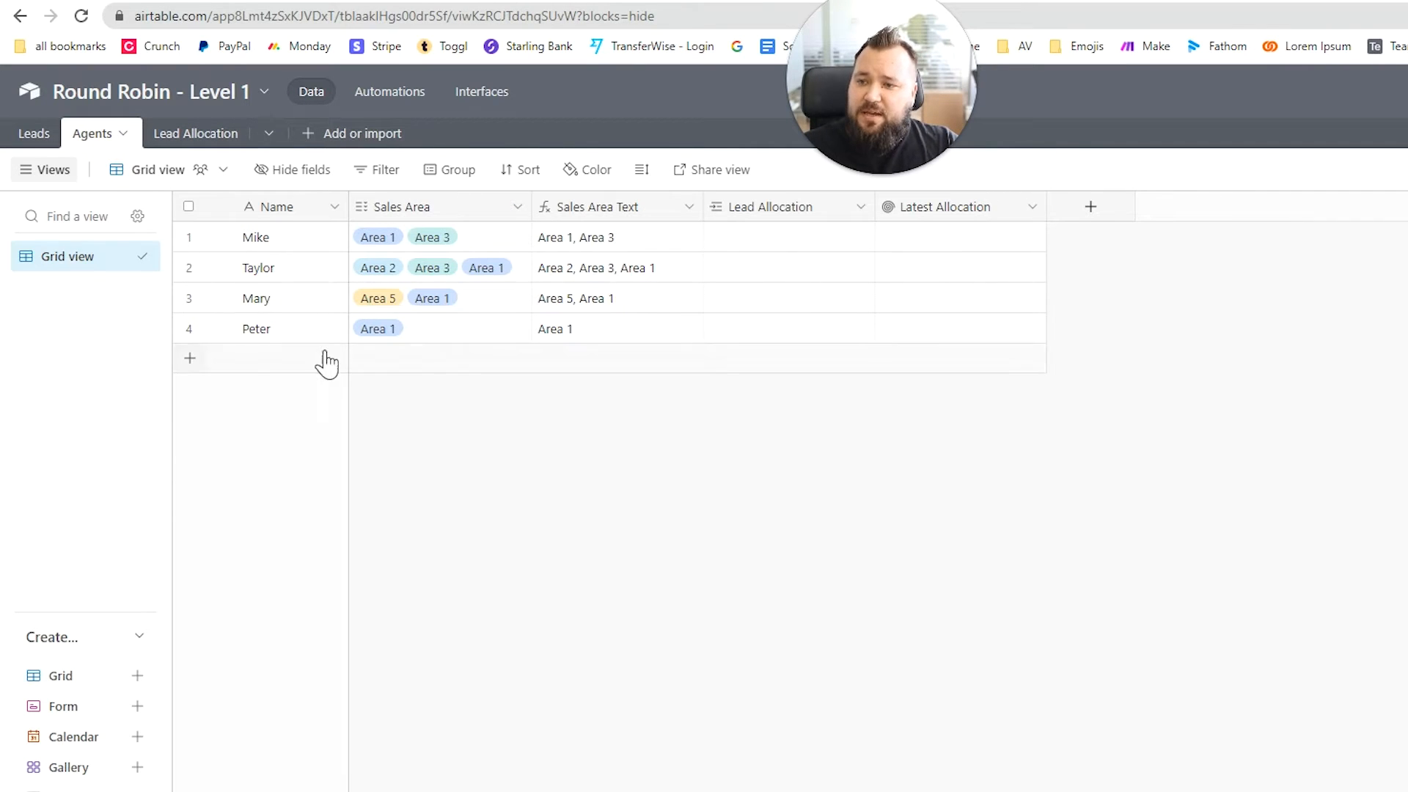
drag(293, 242, 293, 326)
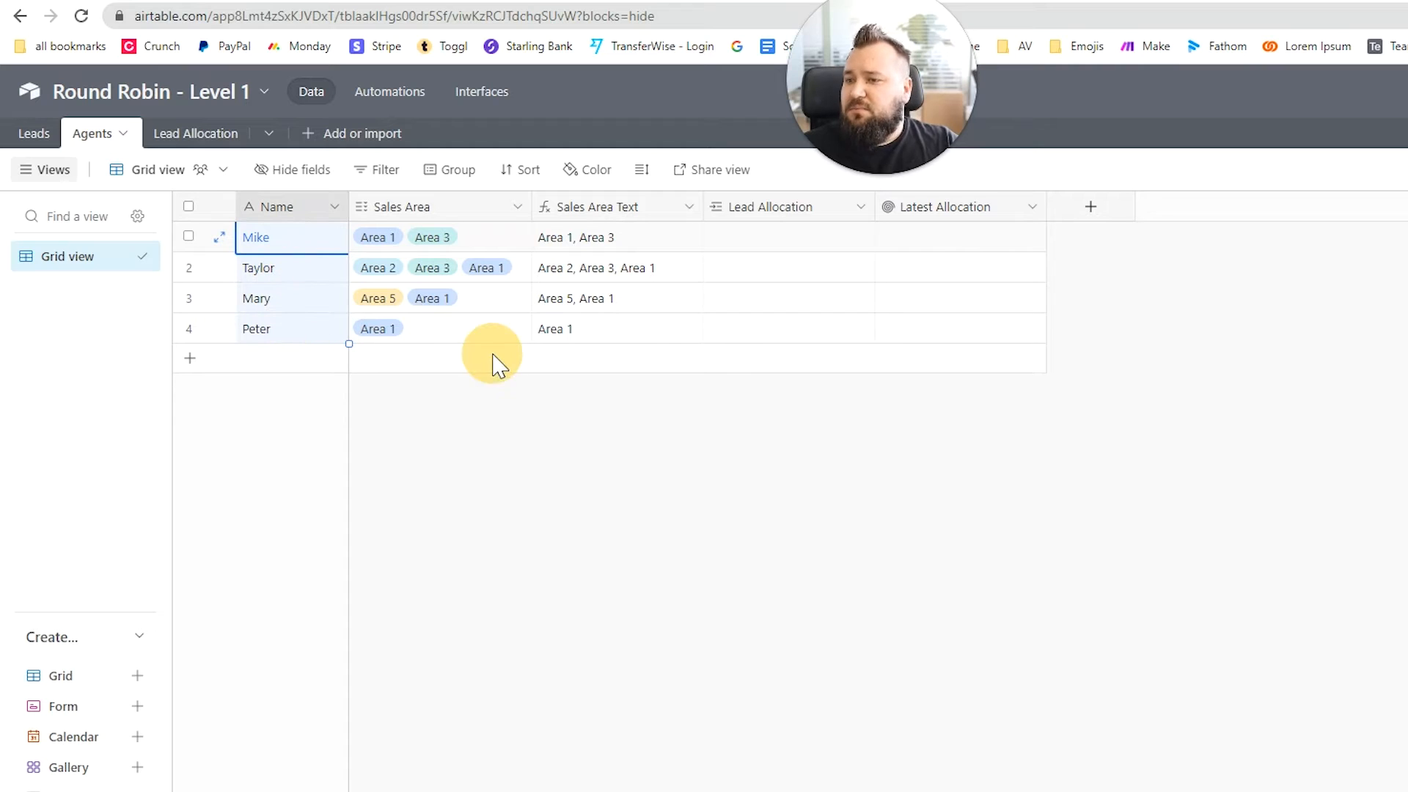
click(454, 462)
click(507, 237)
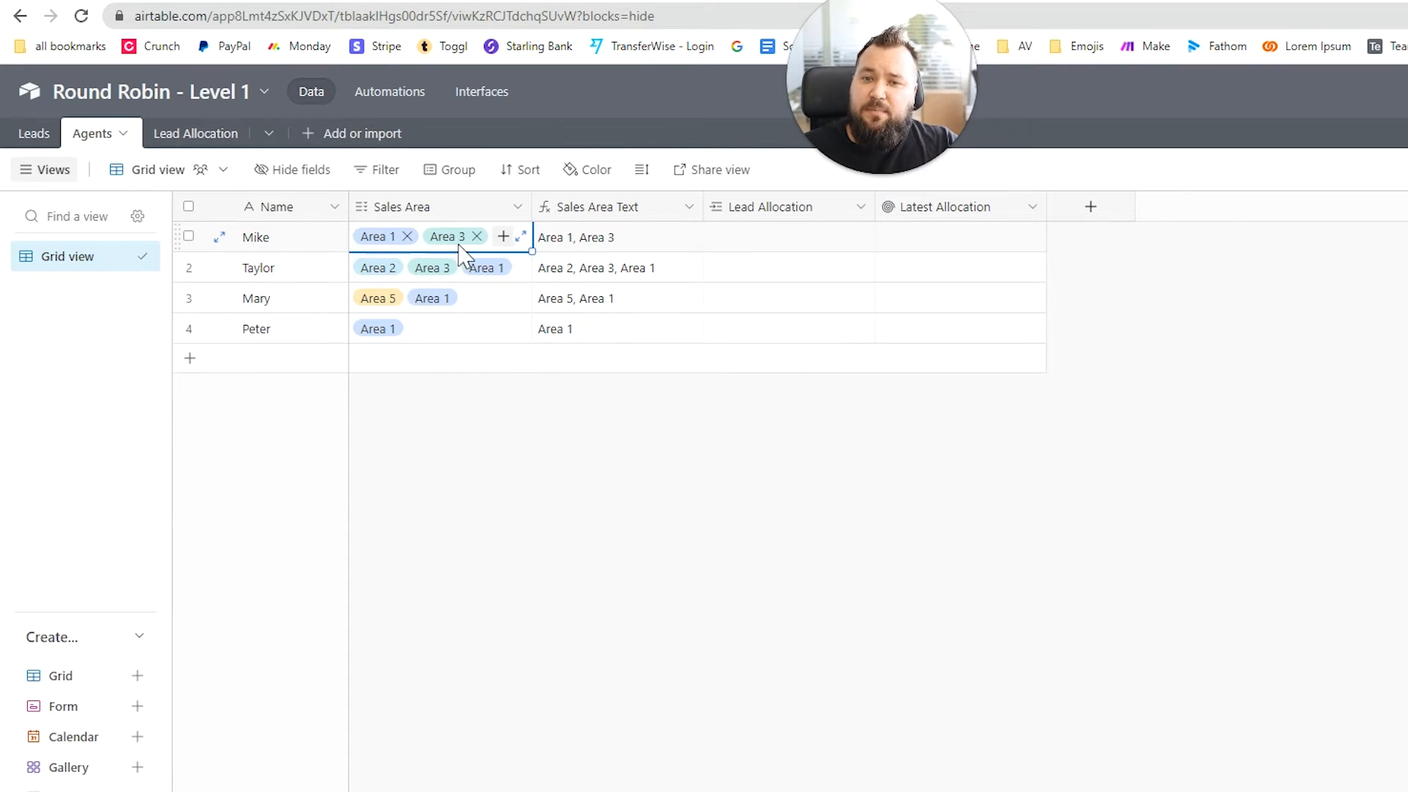
click(265, 236)
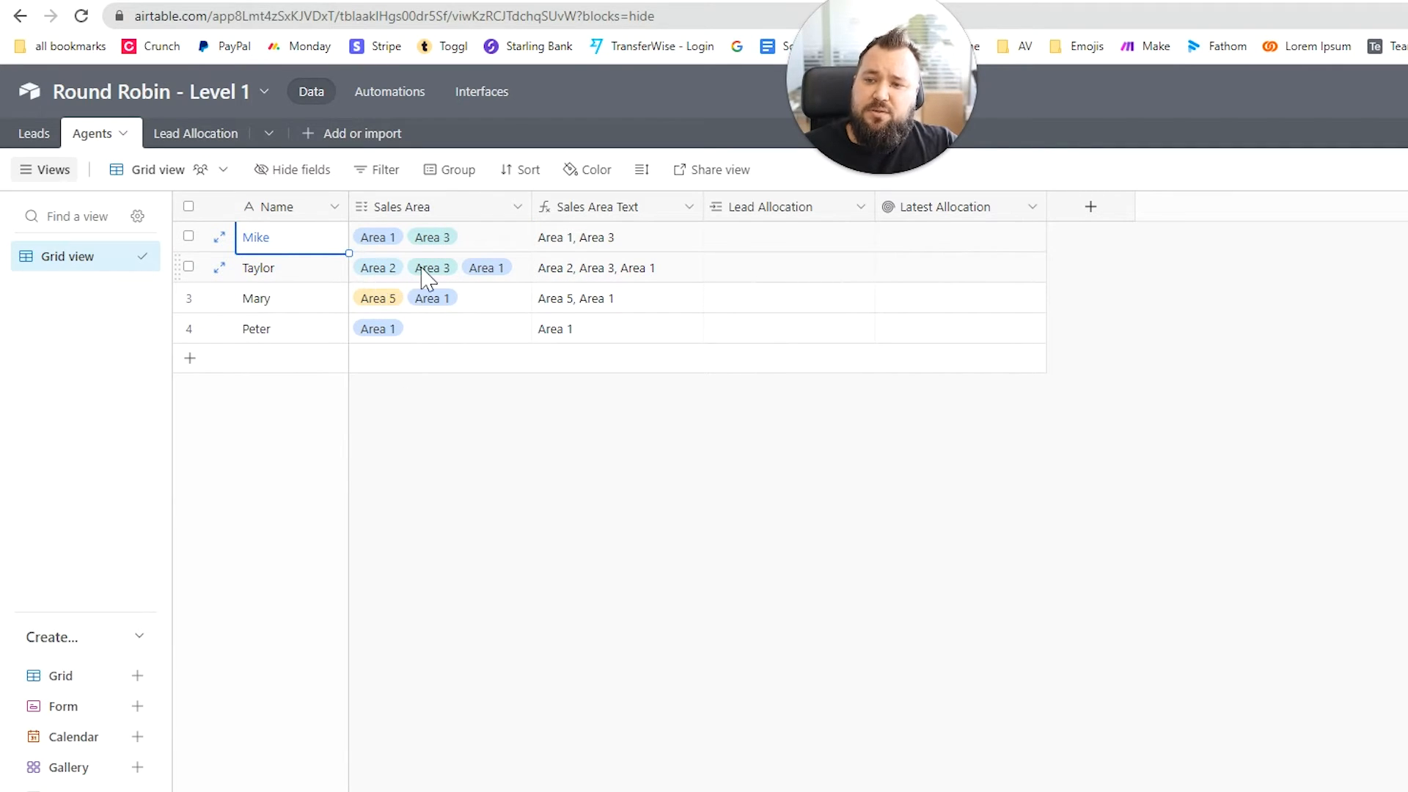
click(600, 616)
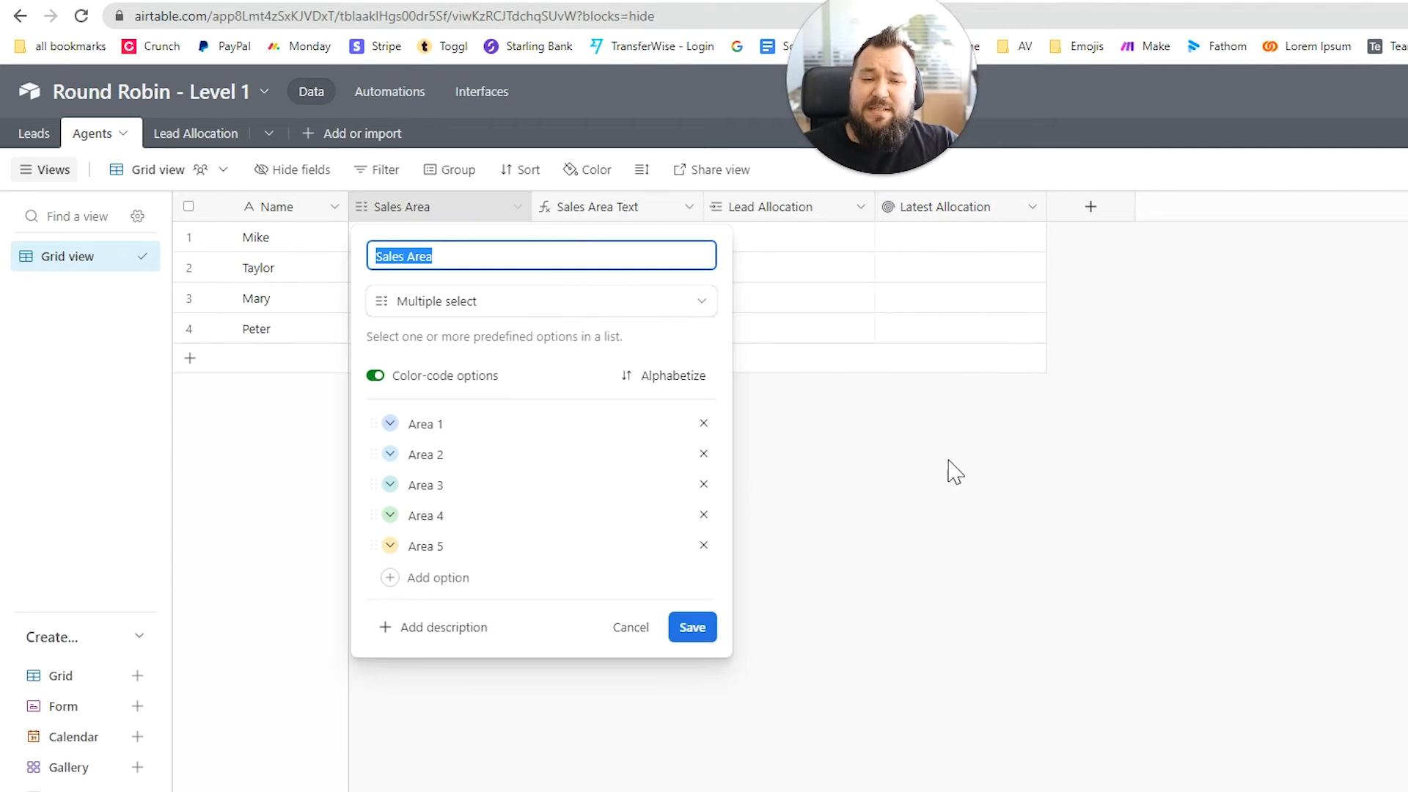
click(962, 518)
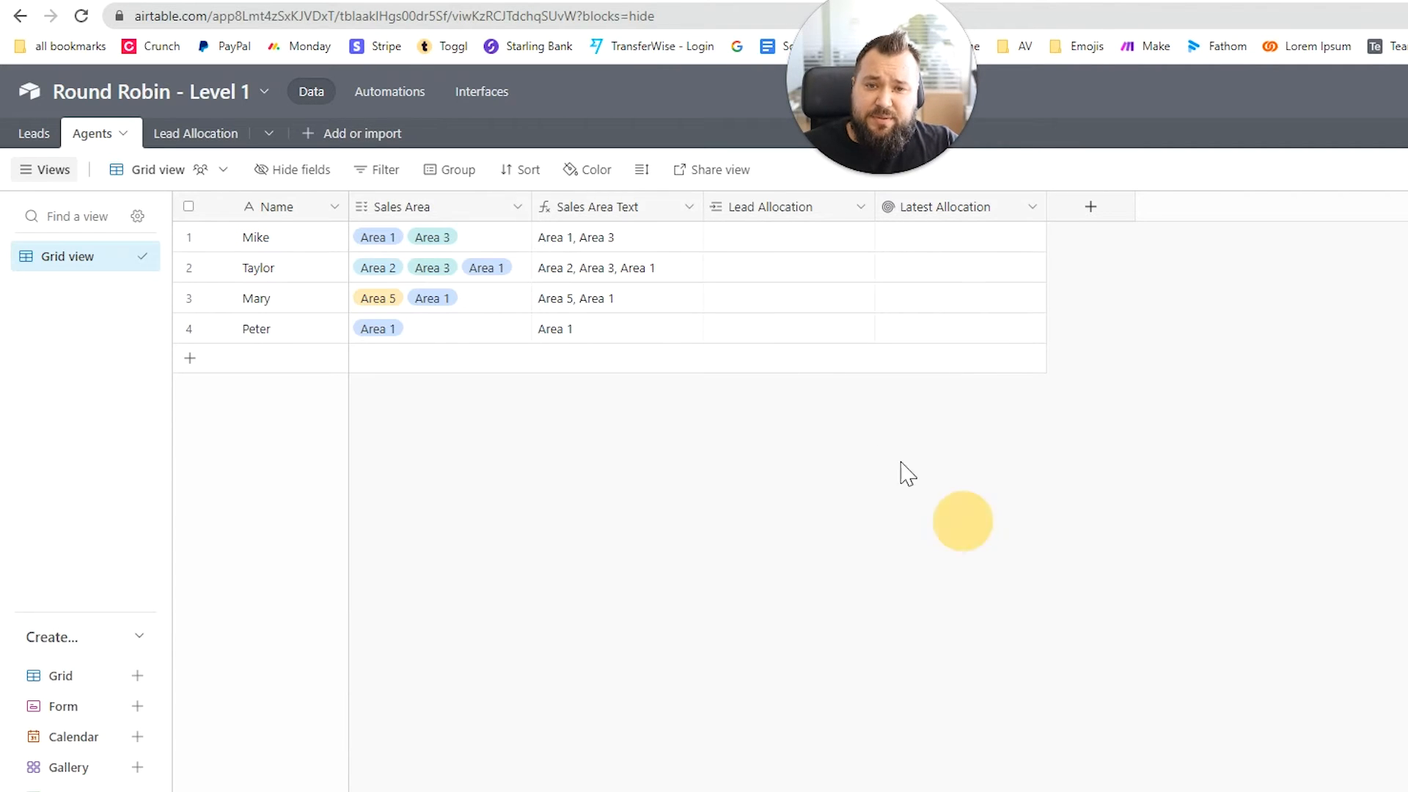
- Inspect the formula of the Sales Area Text field and the link settings of the Lead Allocation field in the Agents table
double_click(603, 209)
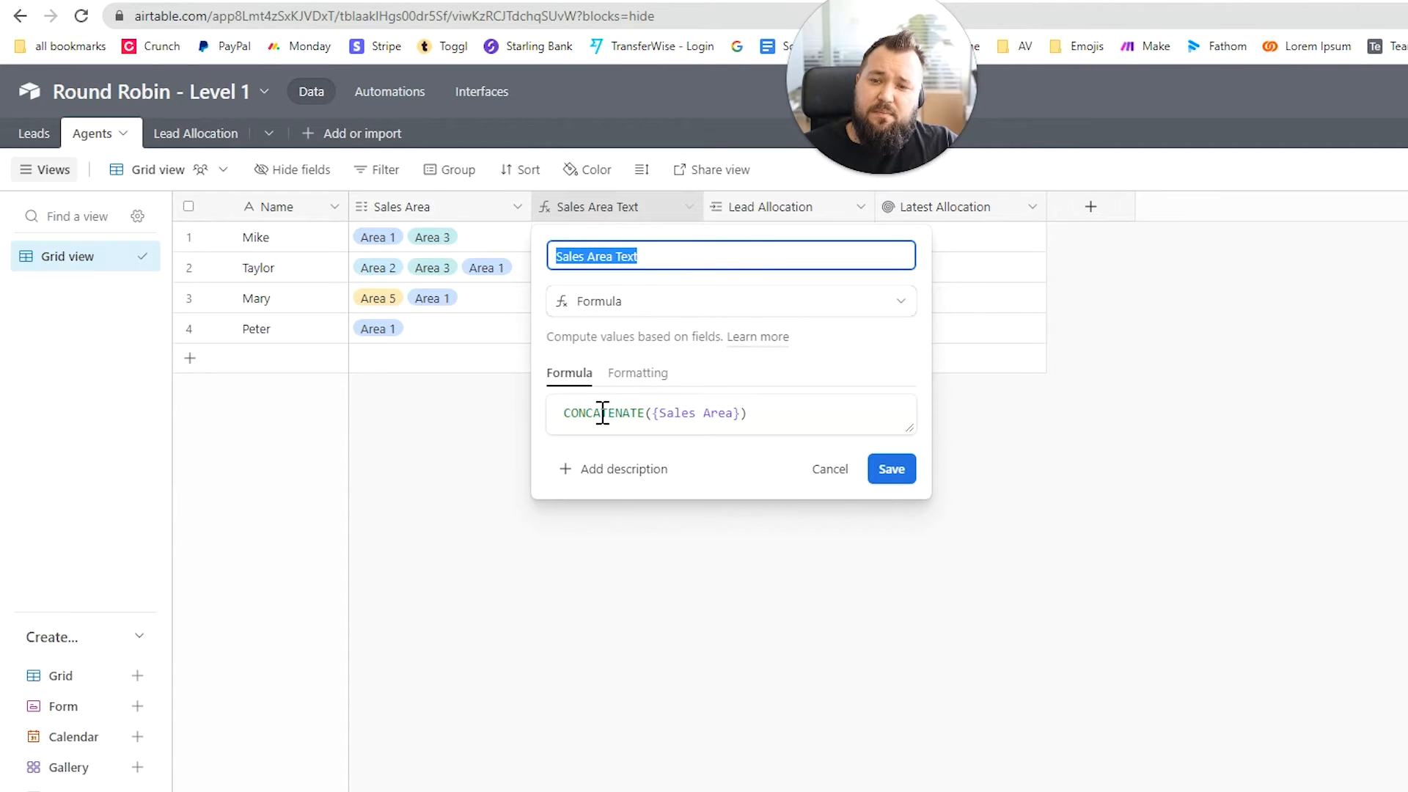
drag(577, 413, 766, 415)
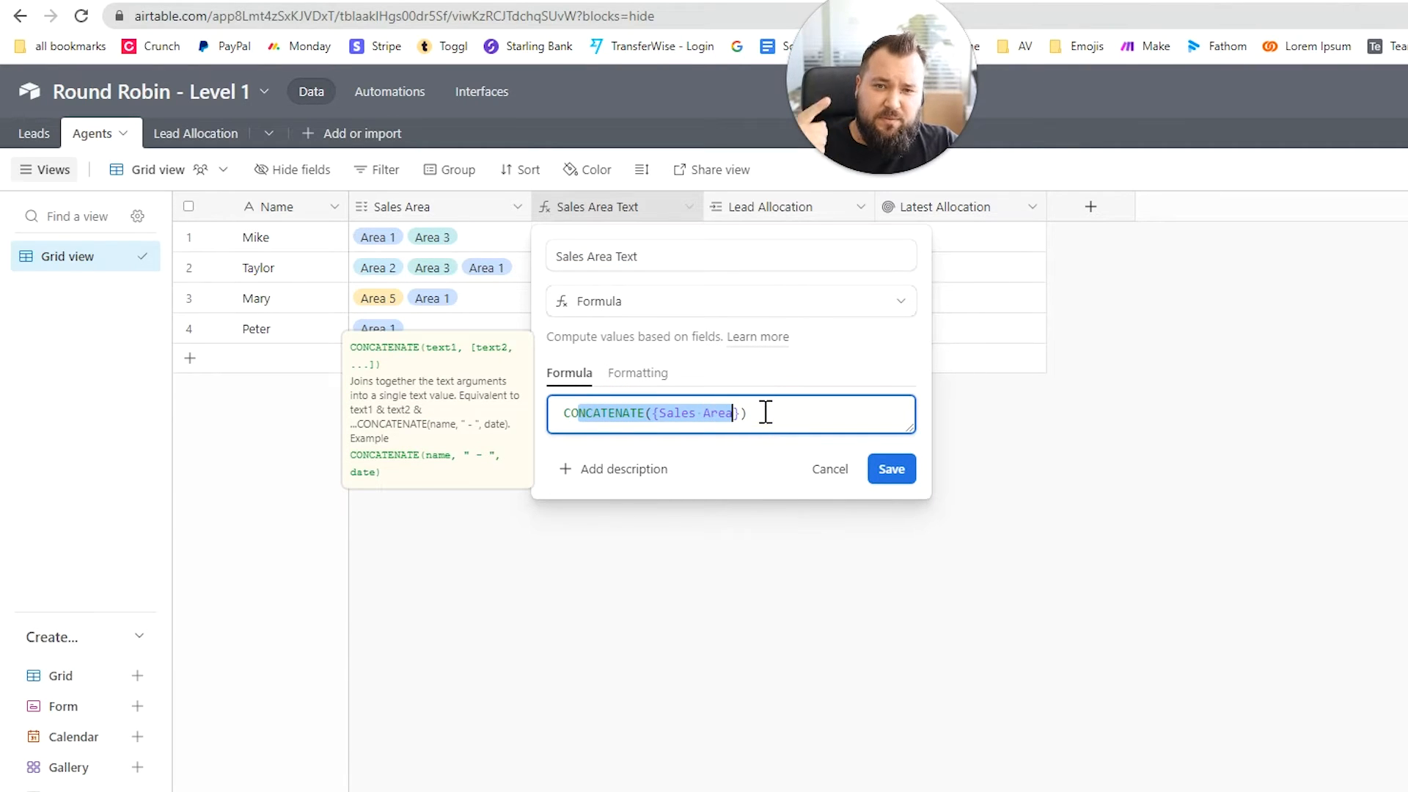
click(793, 679)
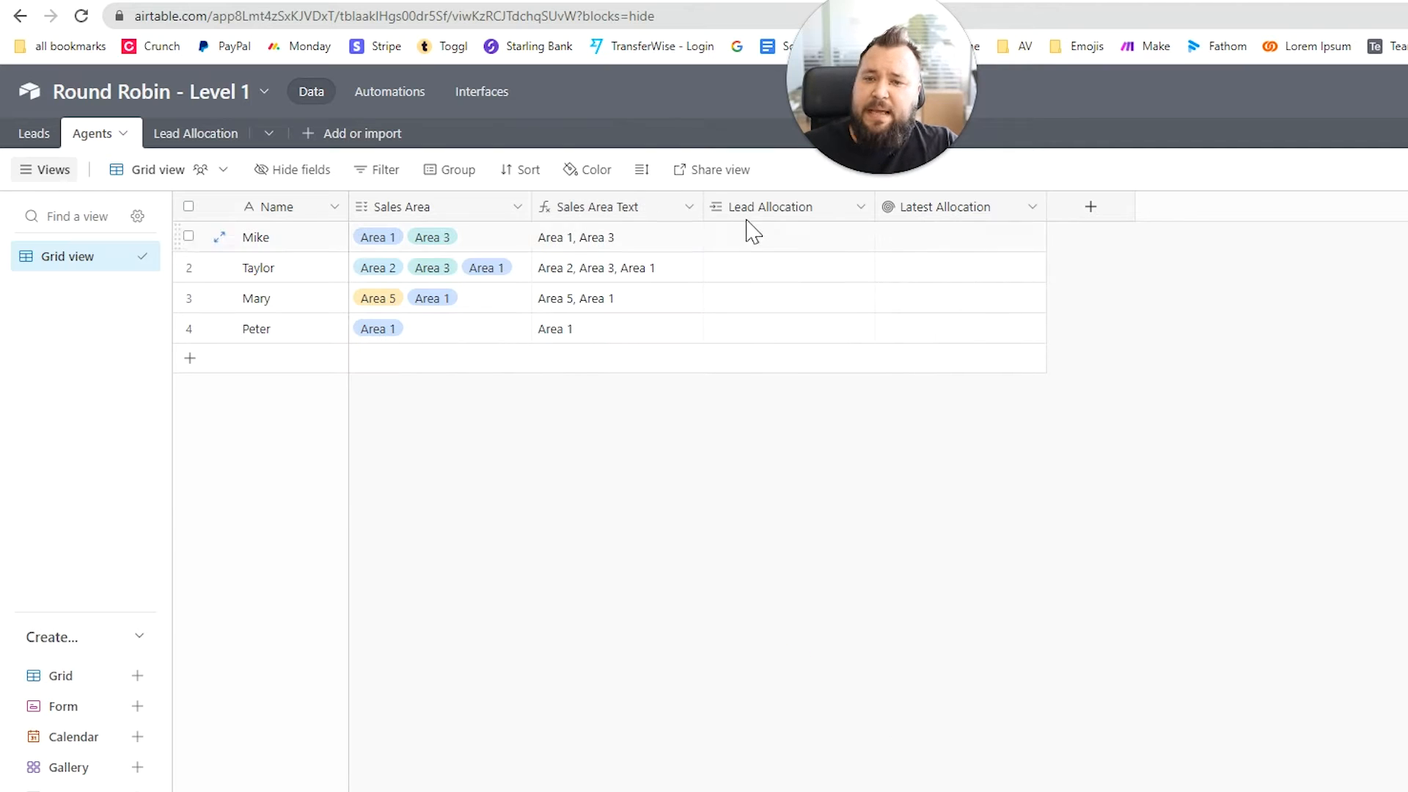
double_click(799, 211)
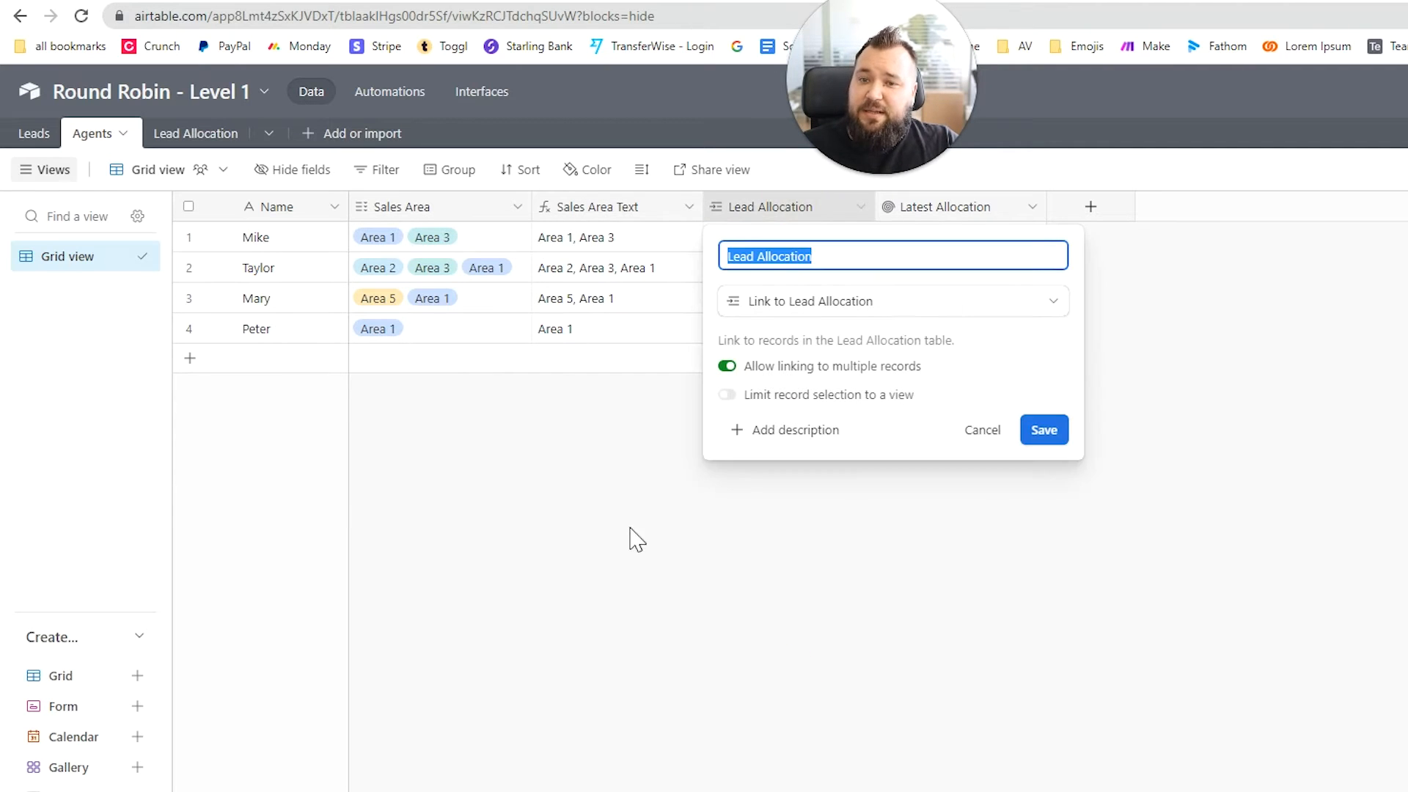
click(619, 547)
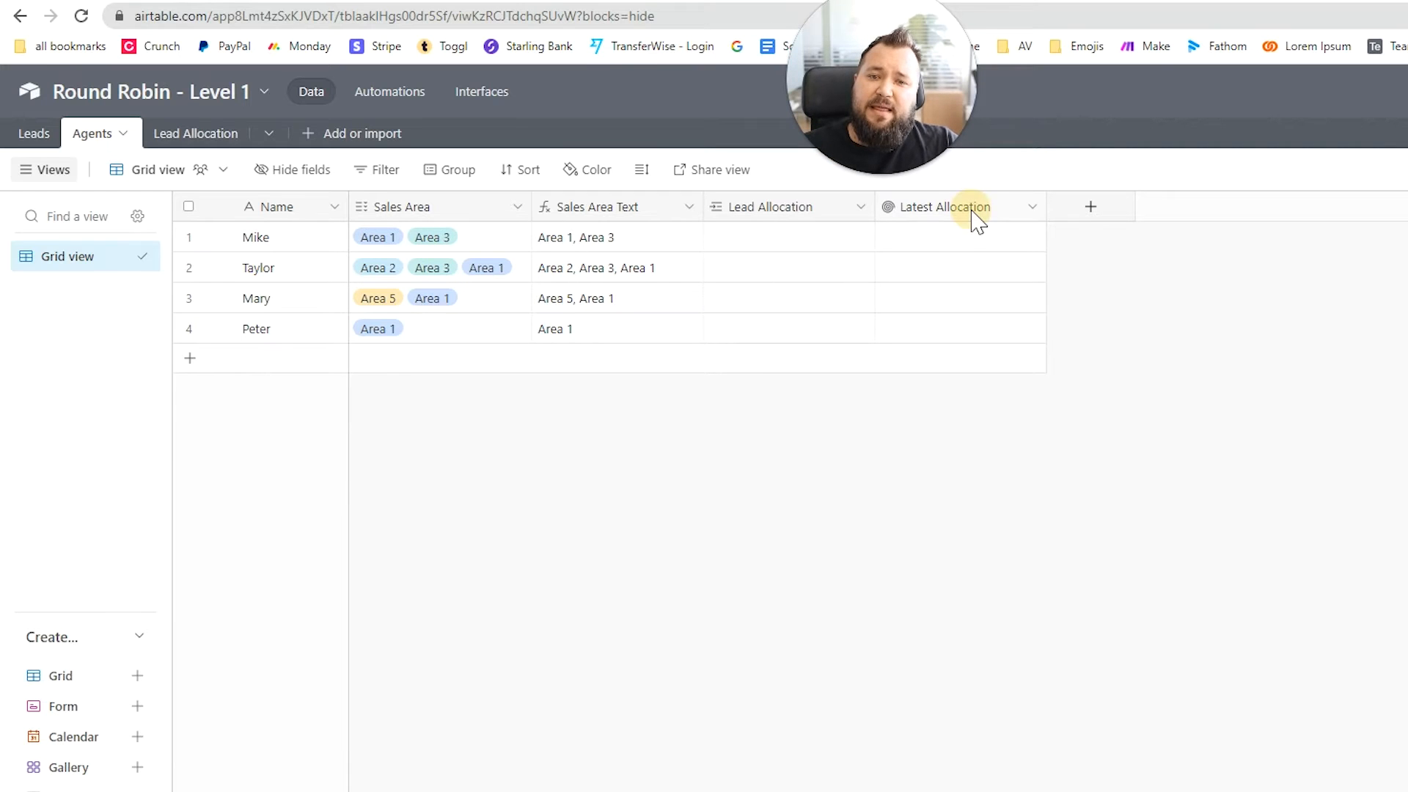
- Inspect the rollup source field and aggregation formula of the Latest Allocation field, saving the field without changes
double_click(998, 213)
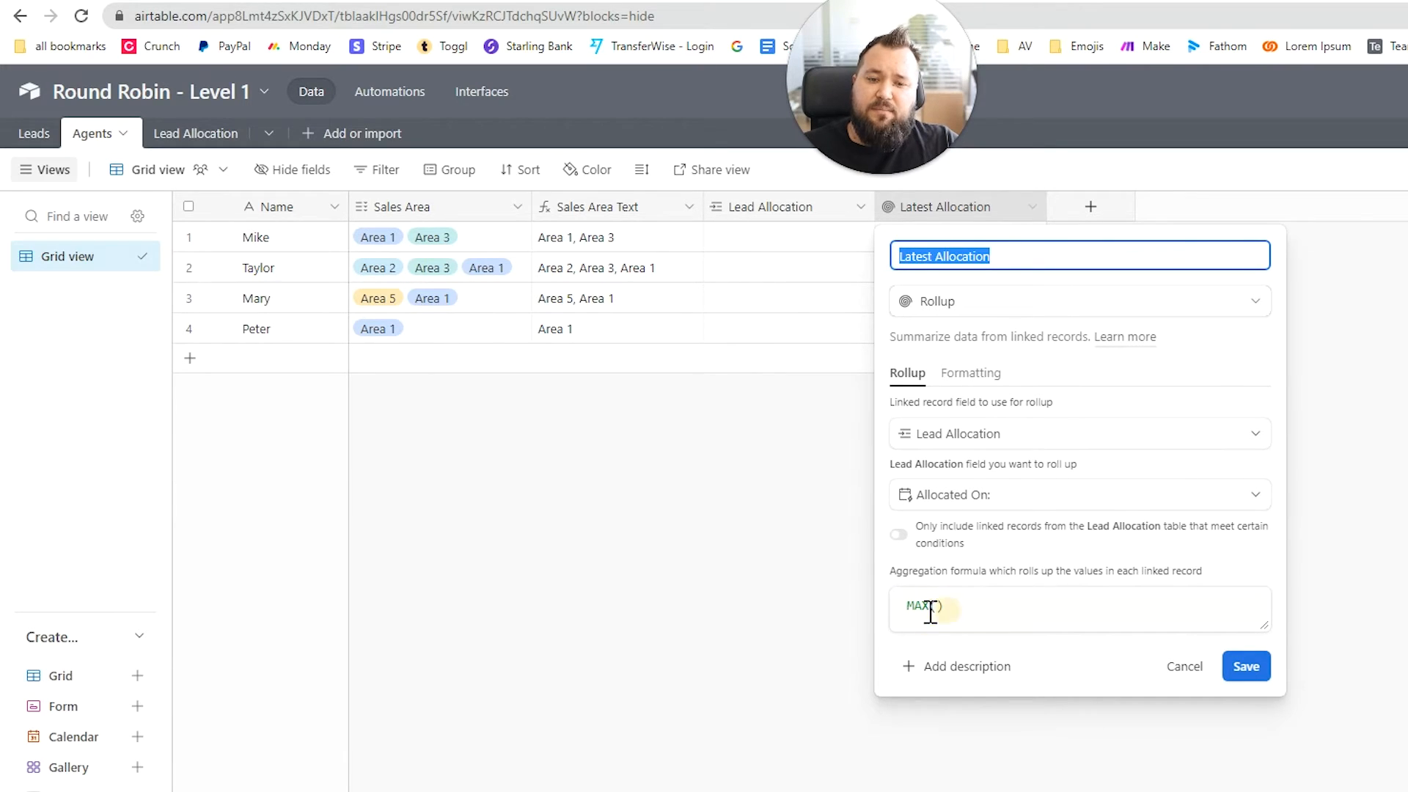
drag(946, 609, 906, 609)
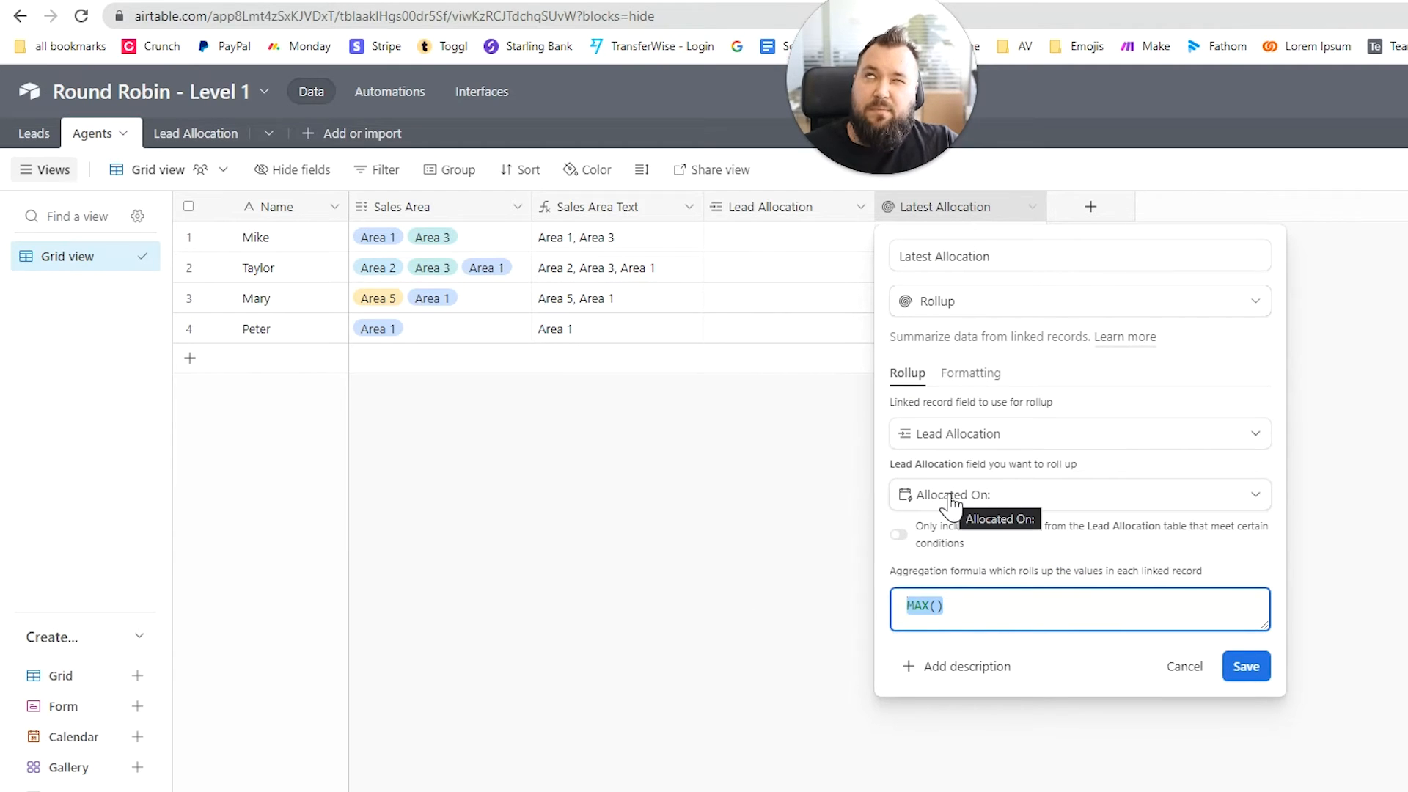
click(1245, 669)
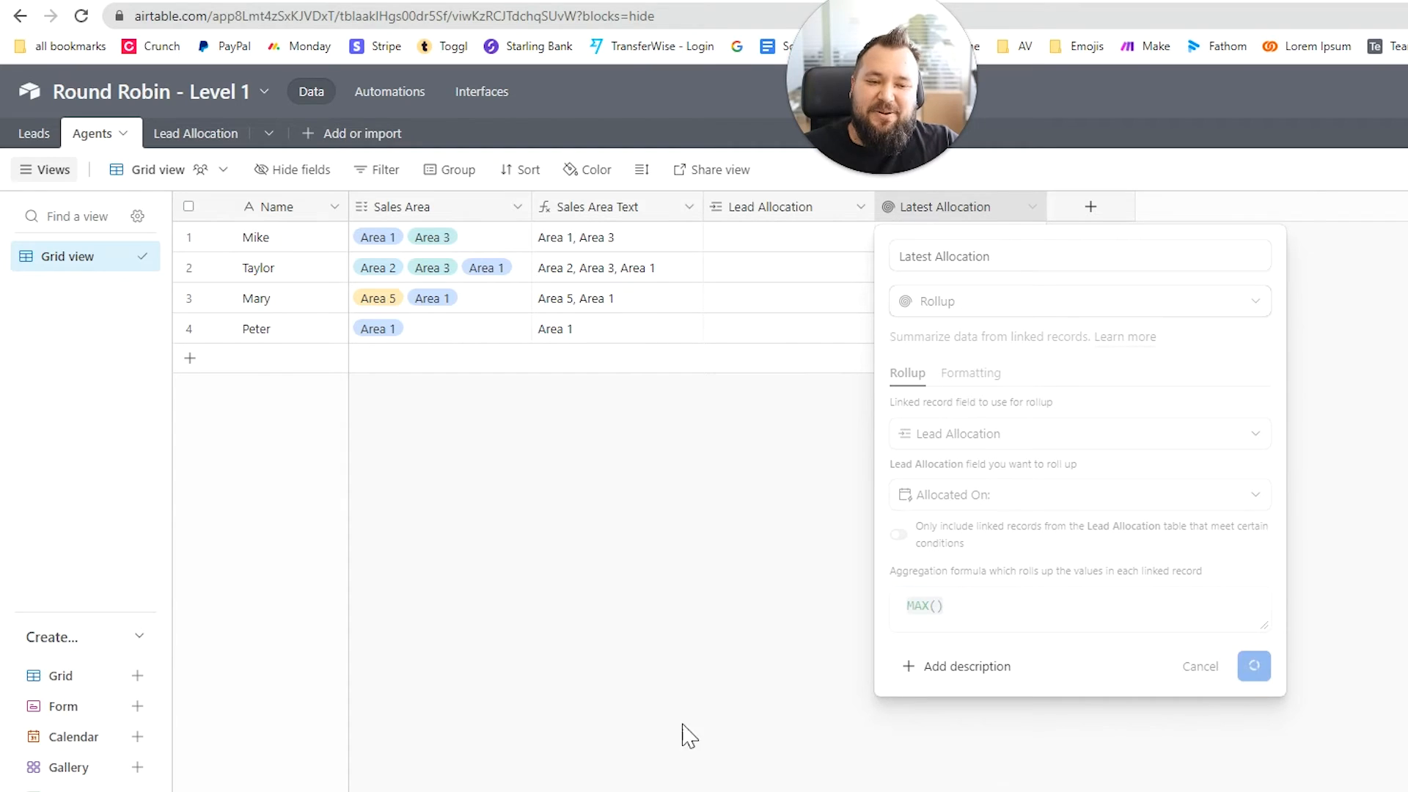
- Examine the formula that builds the Name field in the Lead Allocation table
click(197, 134)
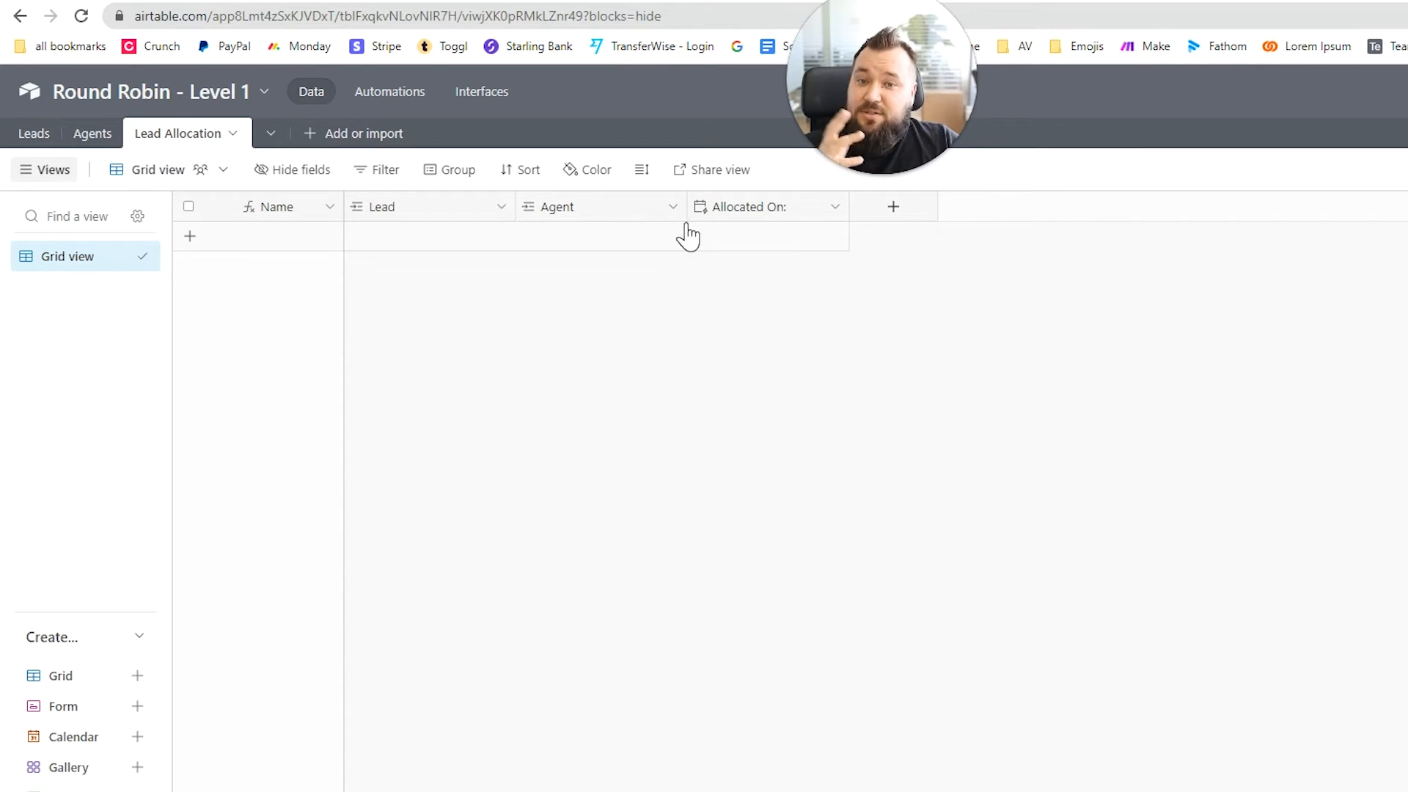
double_click(277, 209)
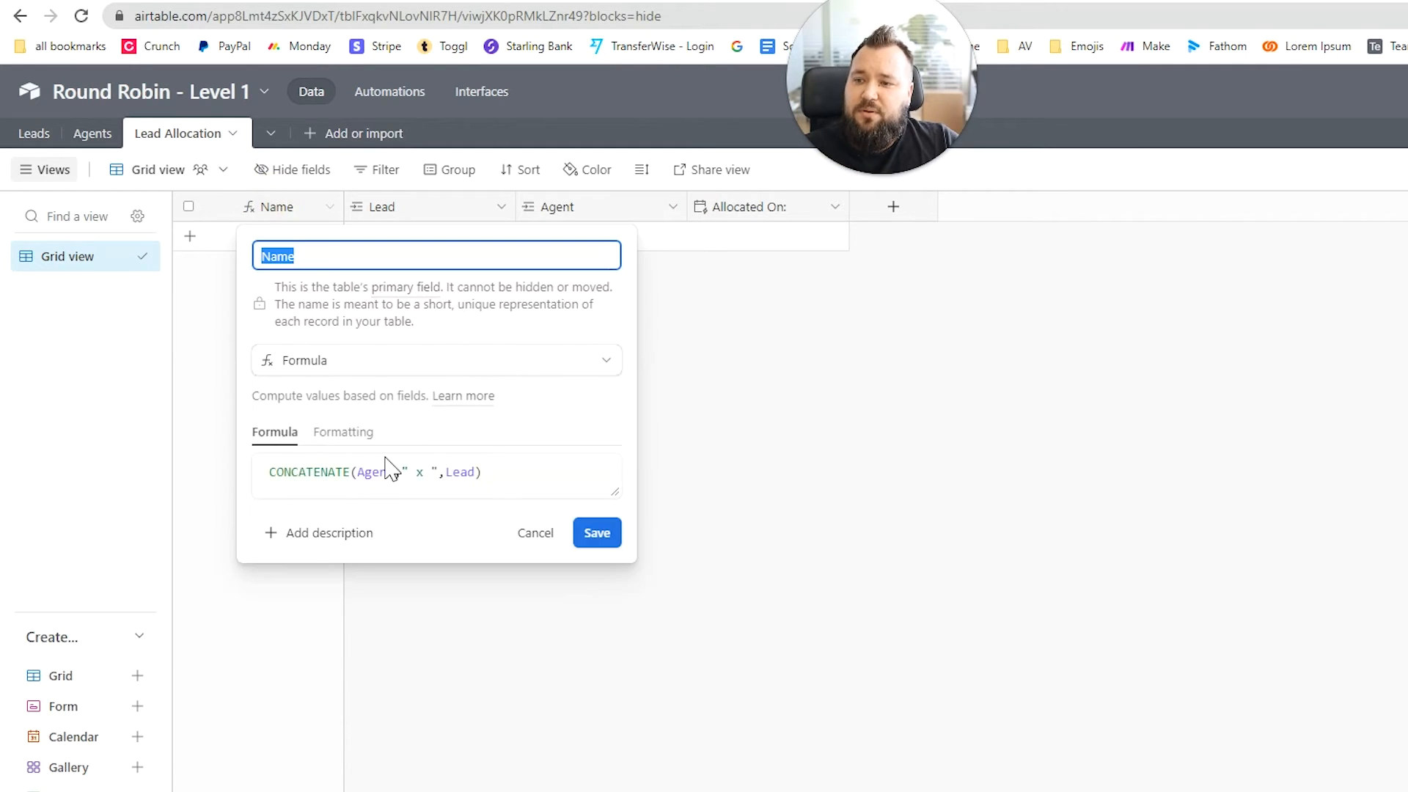
double_click(275, 474)
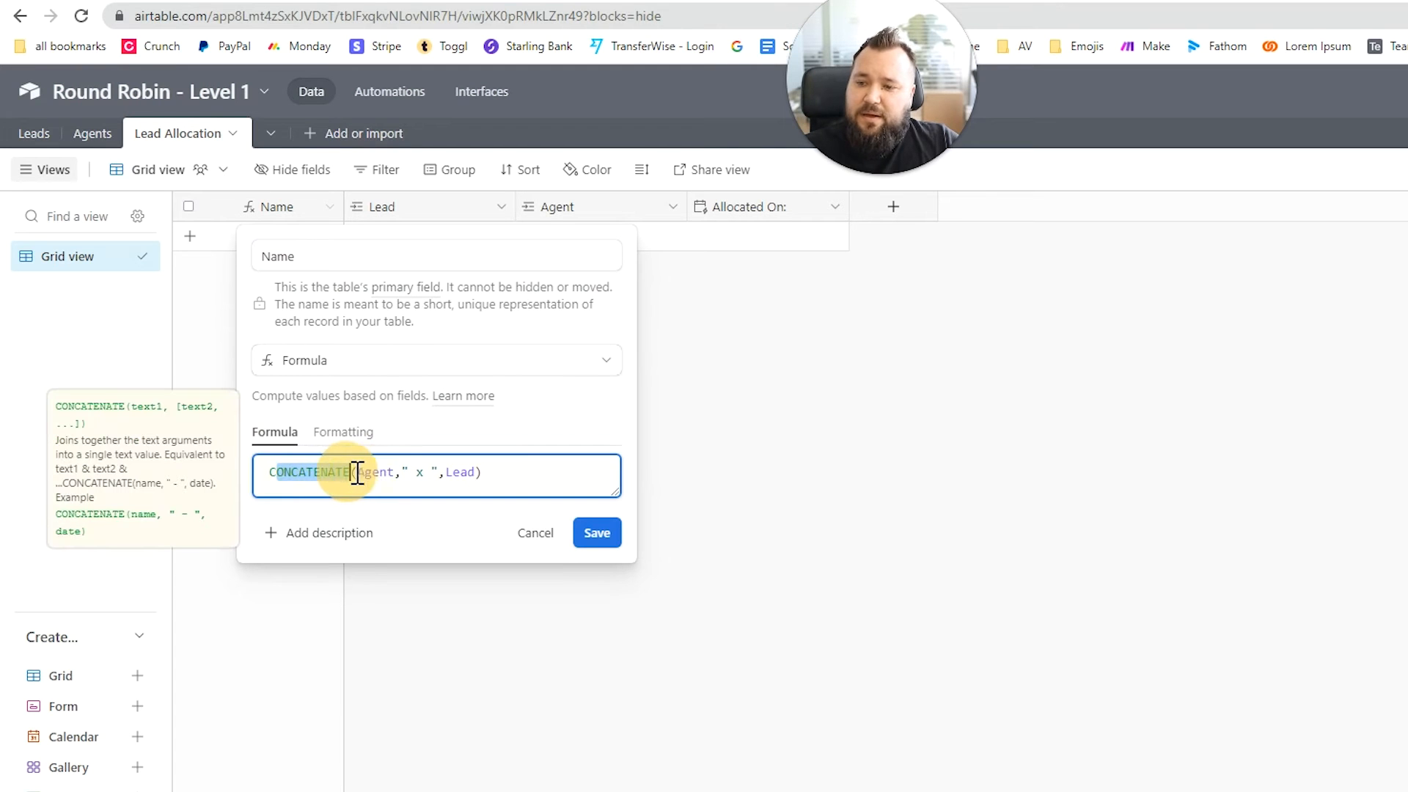
click(376, 473)
drag(378, 473, 499, 476)
click(810, 502)
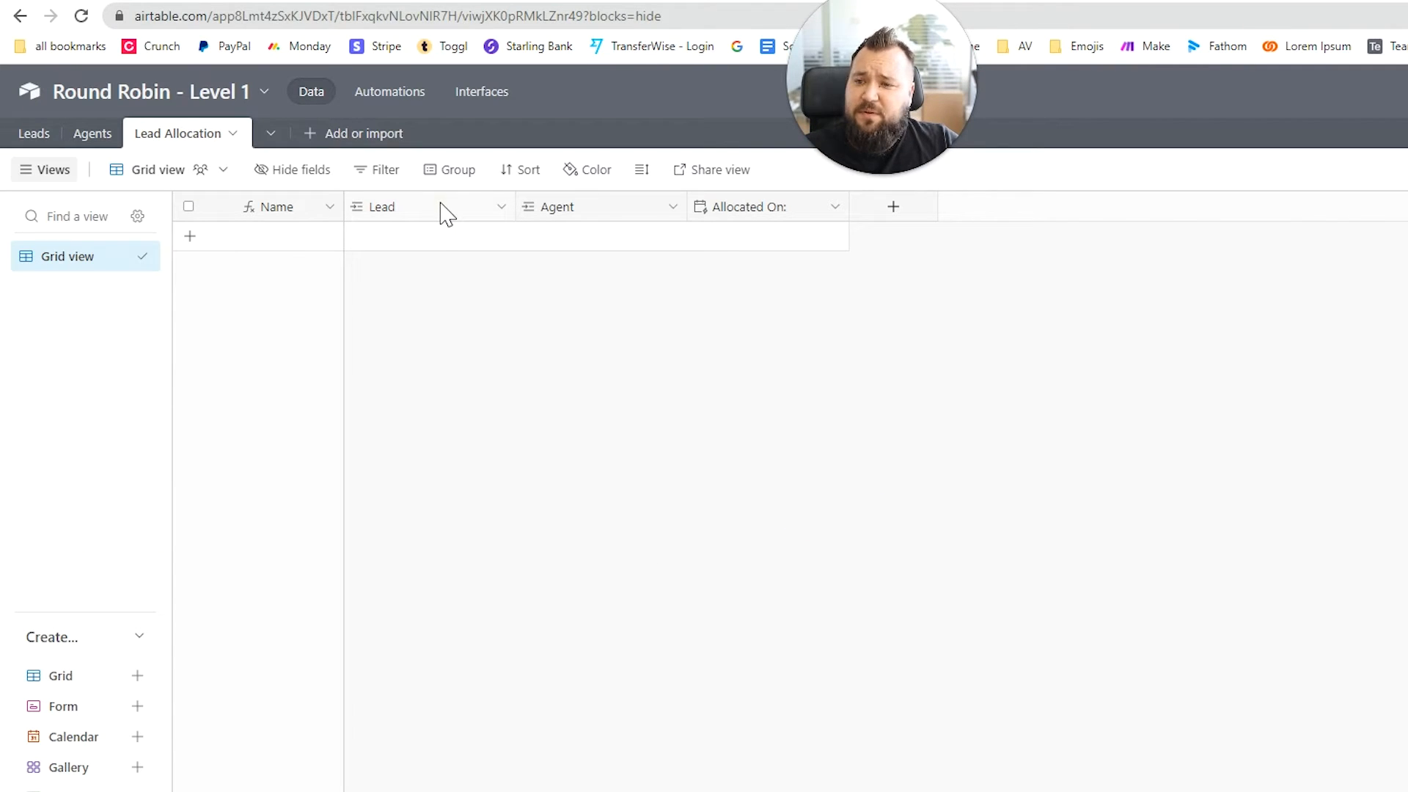
- Inspect the link settings of the Lead and Agent fields and the date and time settings of the Allocated On: field
double_click(448, 213)
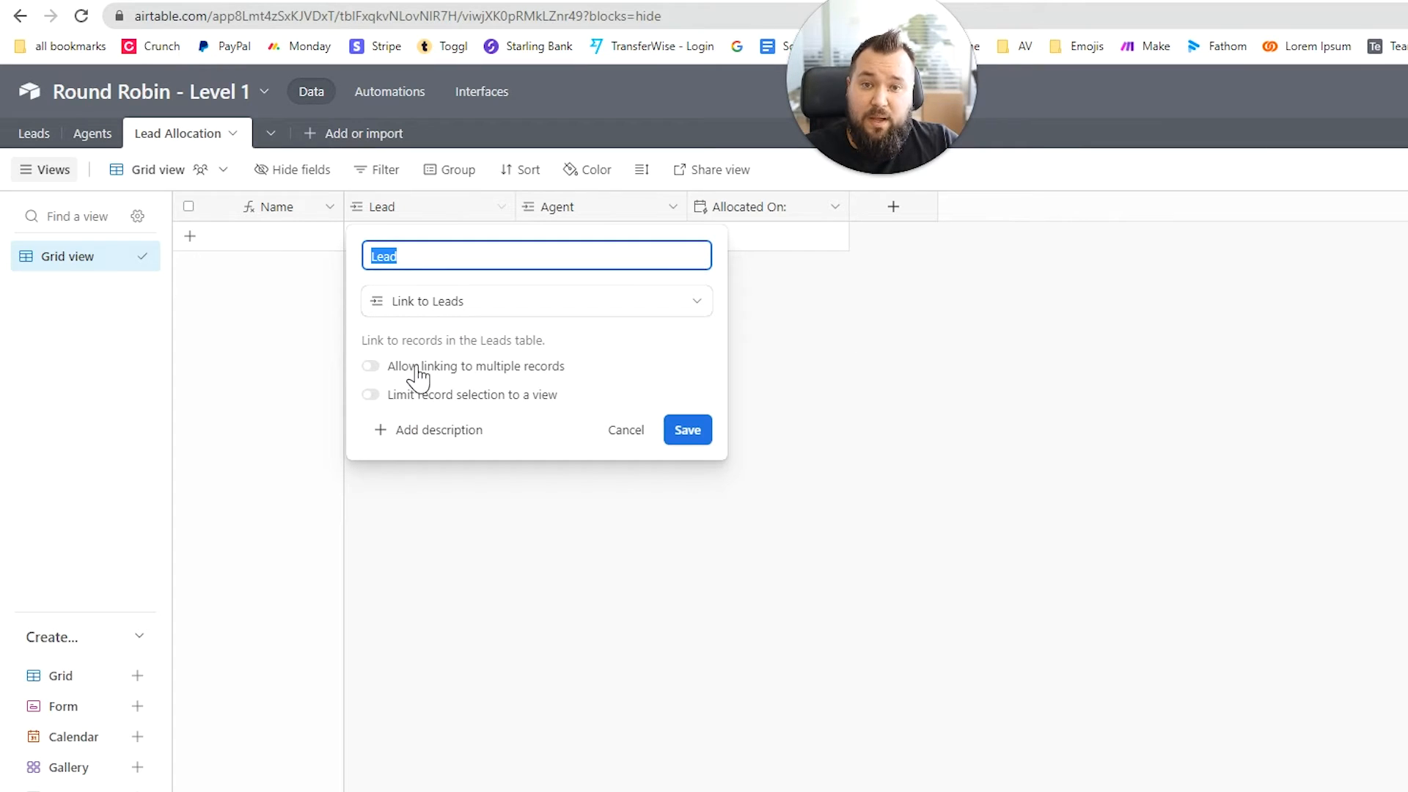
click(931, 356)
double_click(620, 224)
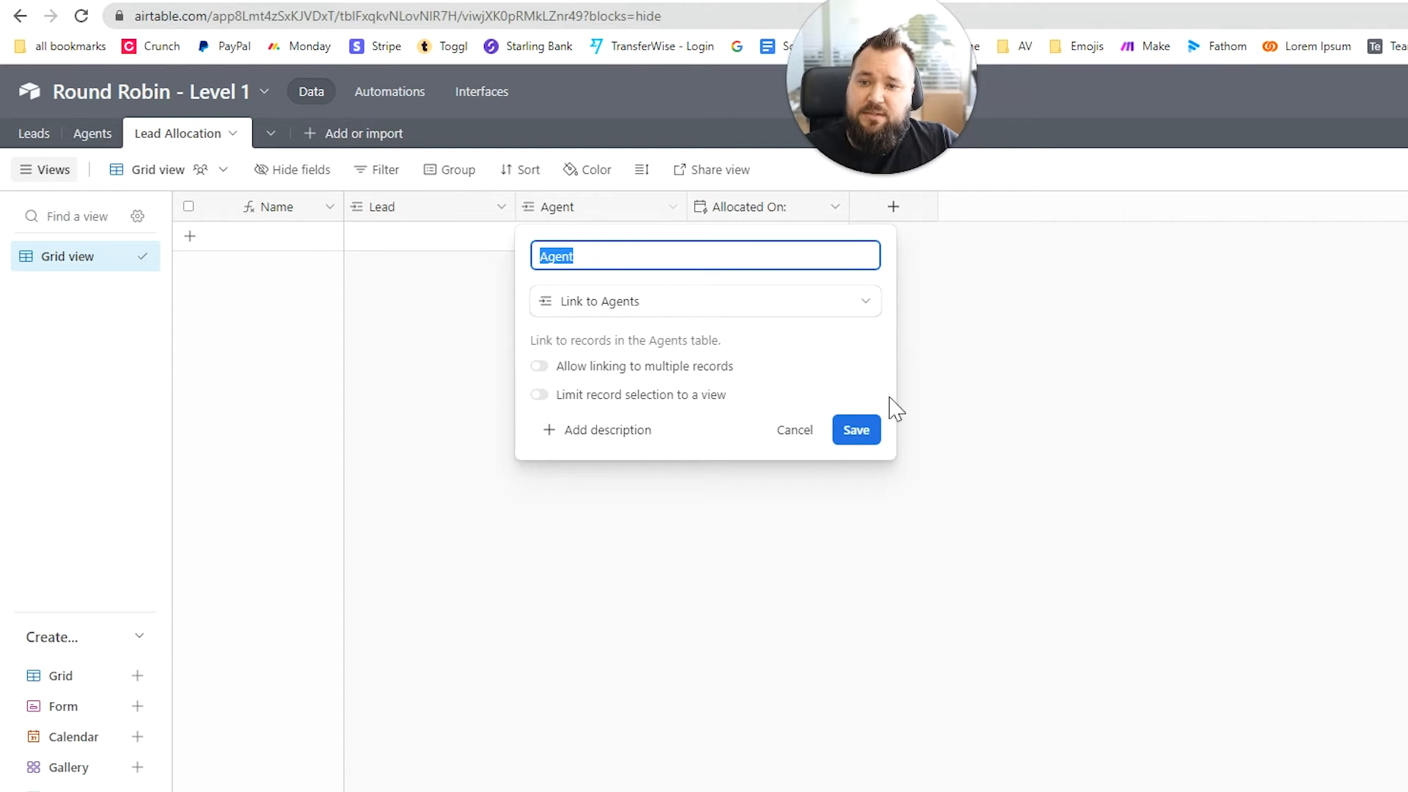
click(1137, 406)
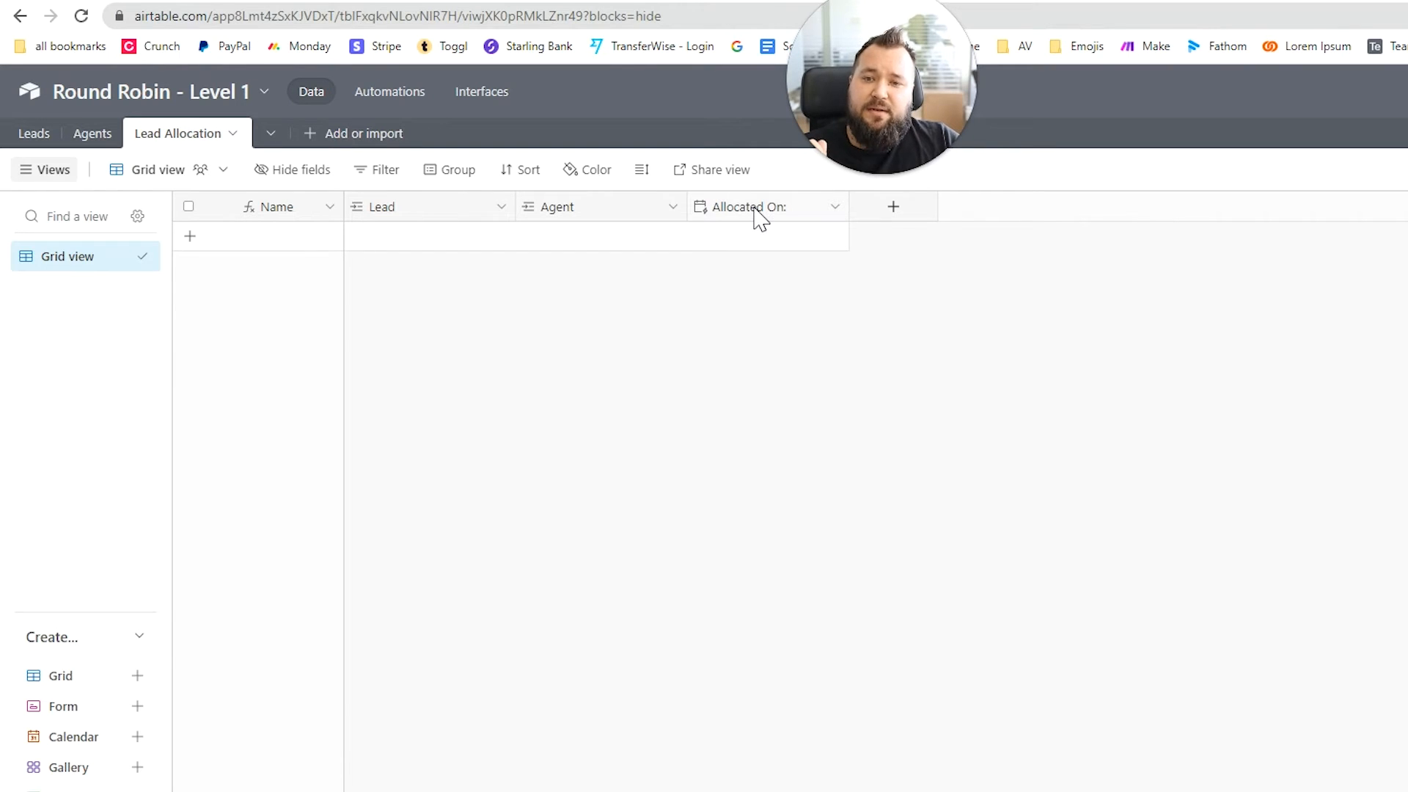
double_click(760, 213)
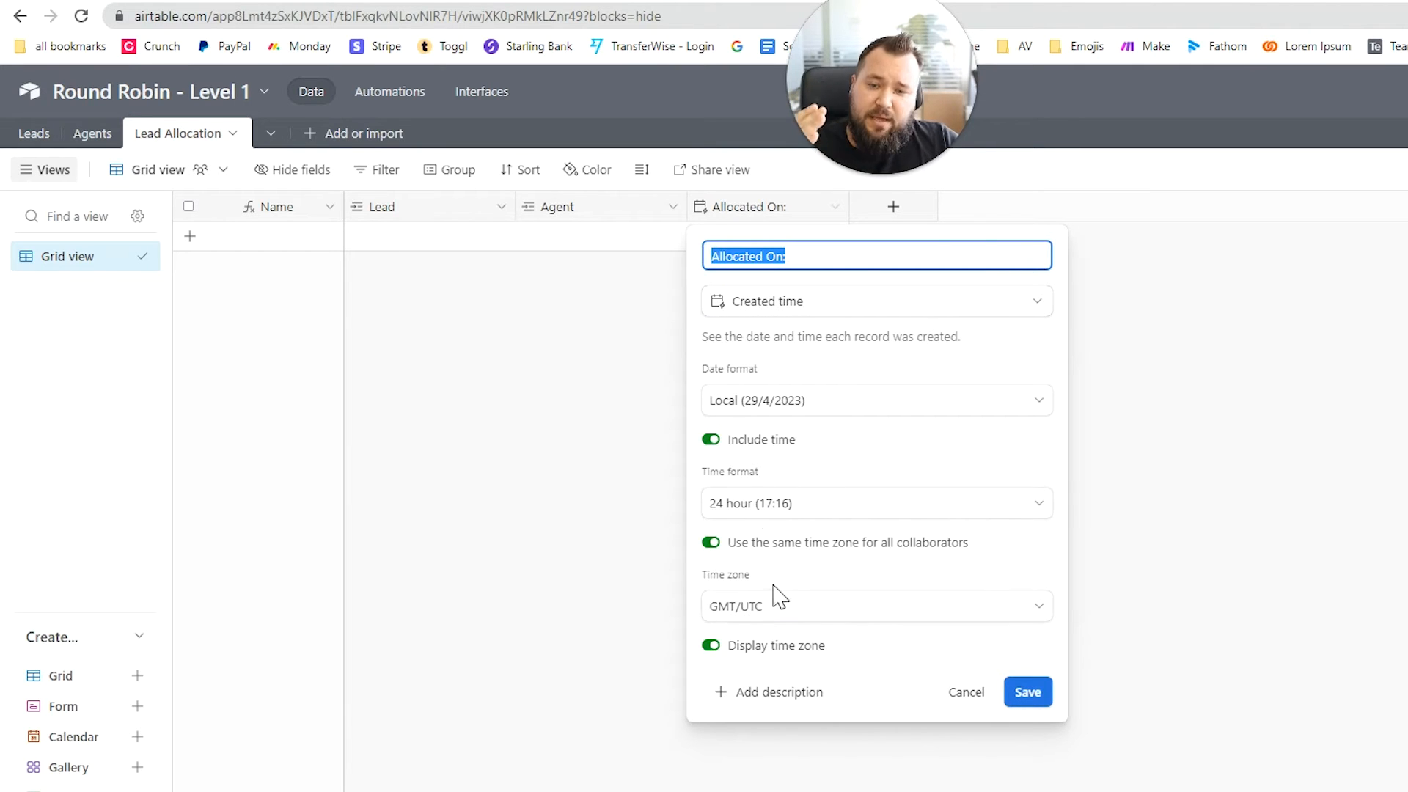
click(468, 543)
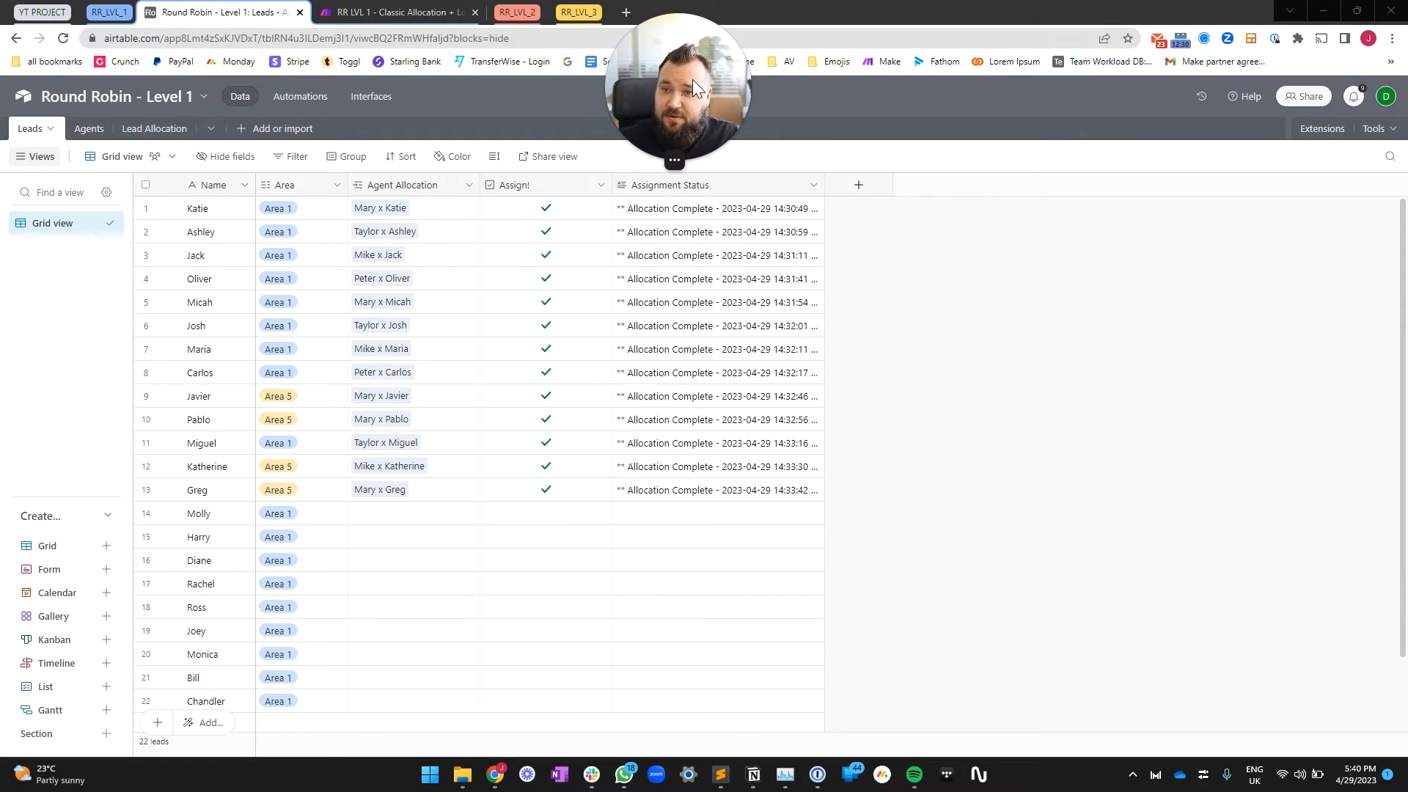
mouse_move(688, 122)
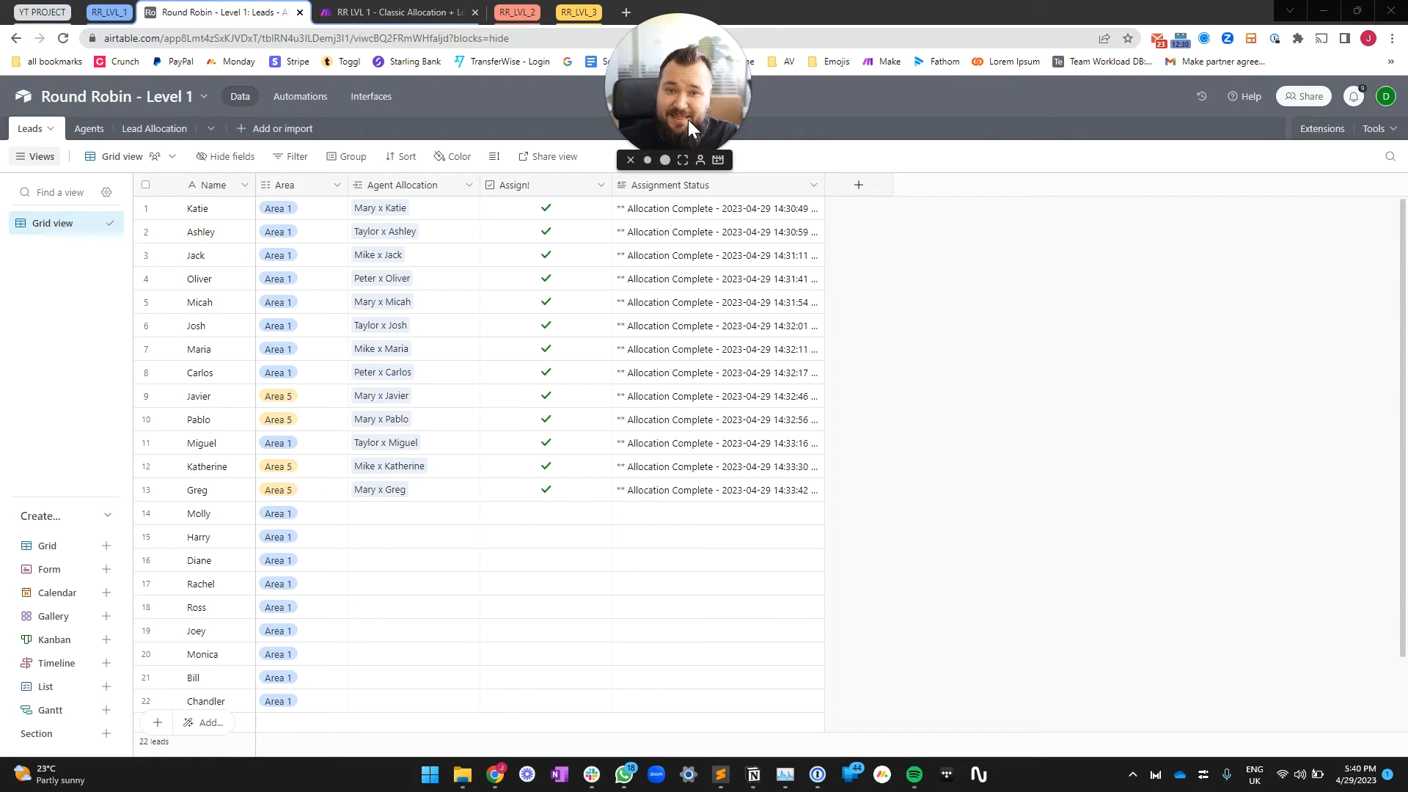
drag(693, 104, 16, 733)
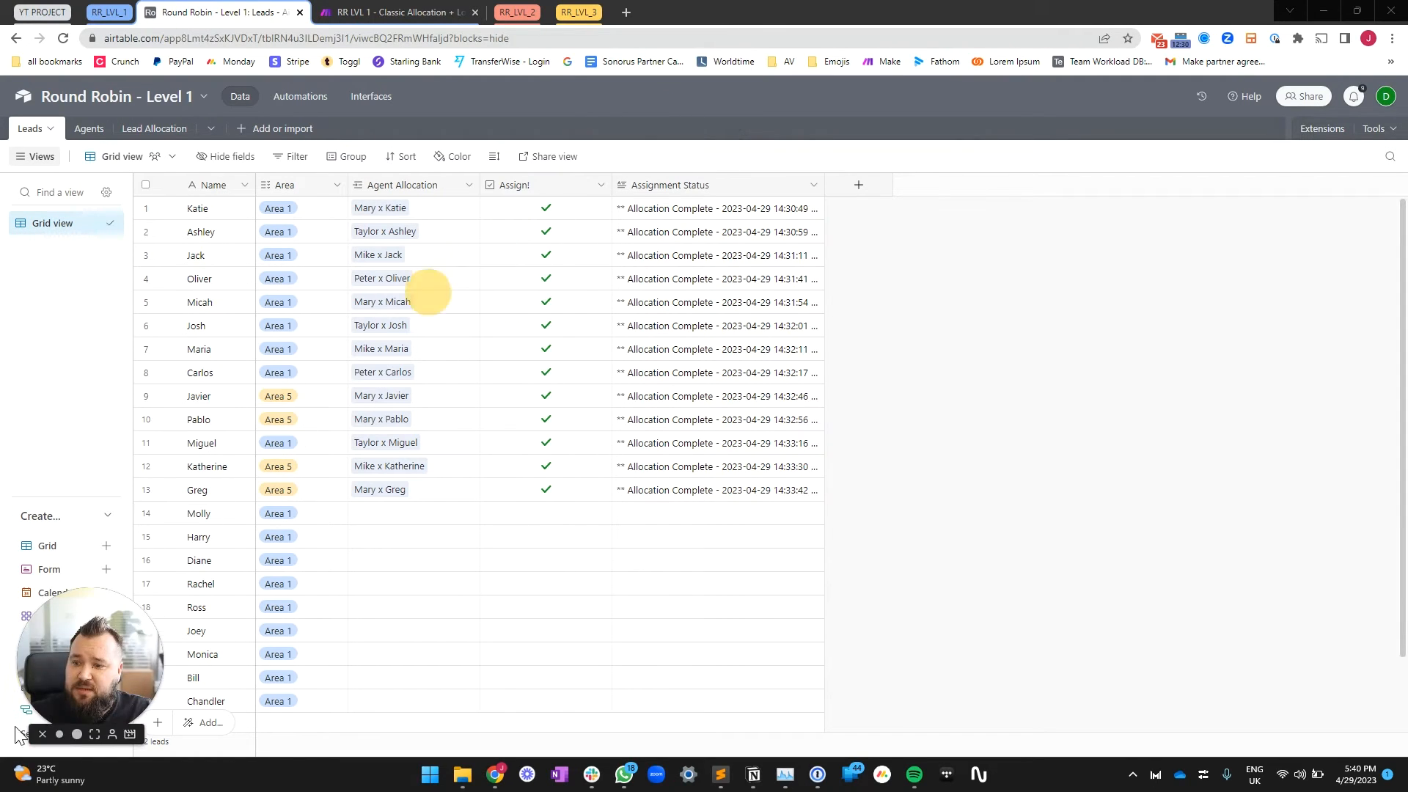
- Inspect the record-matching trigger conditions and the script action of the LVL 1 Trigger automation in the Round Robin - Level 1 base
click(311, 101)
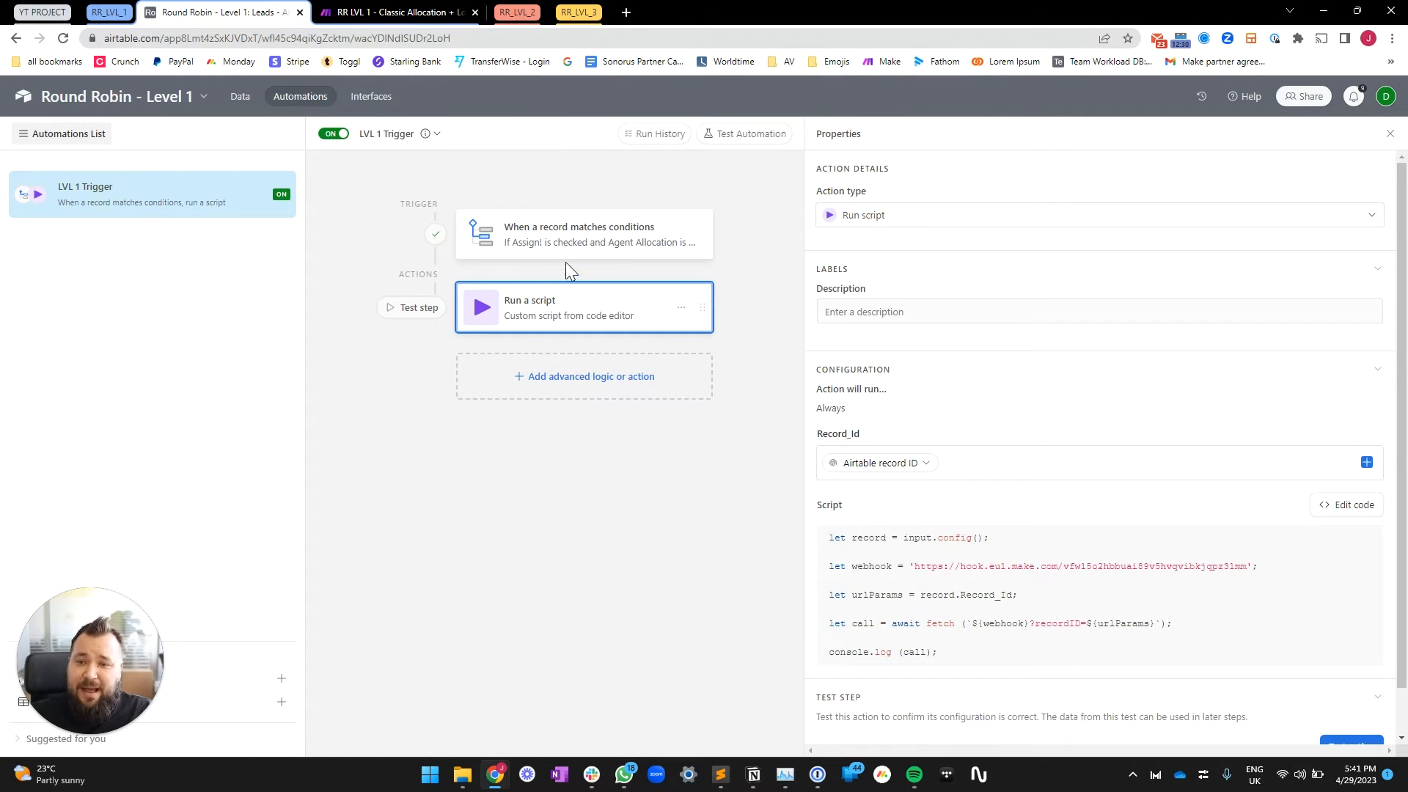
click(561, 242)
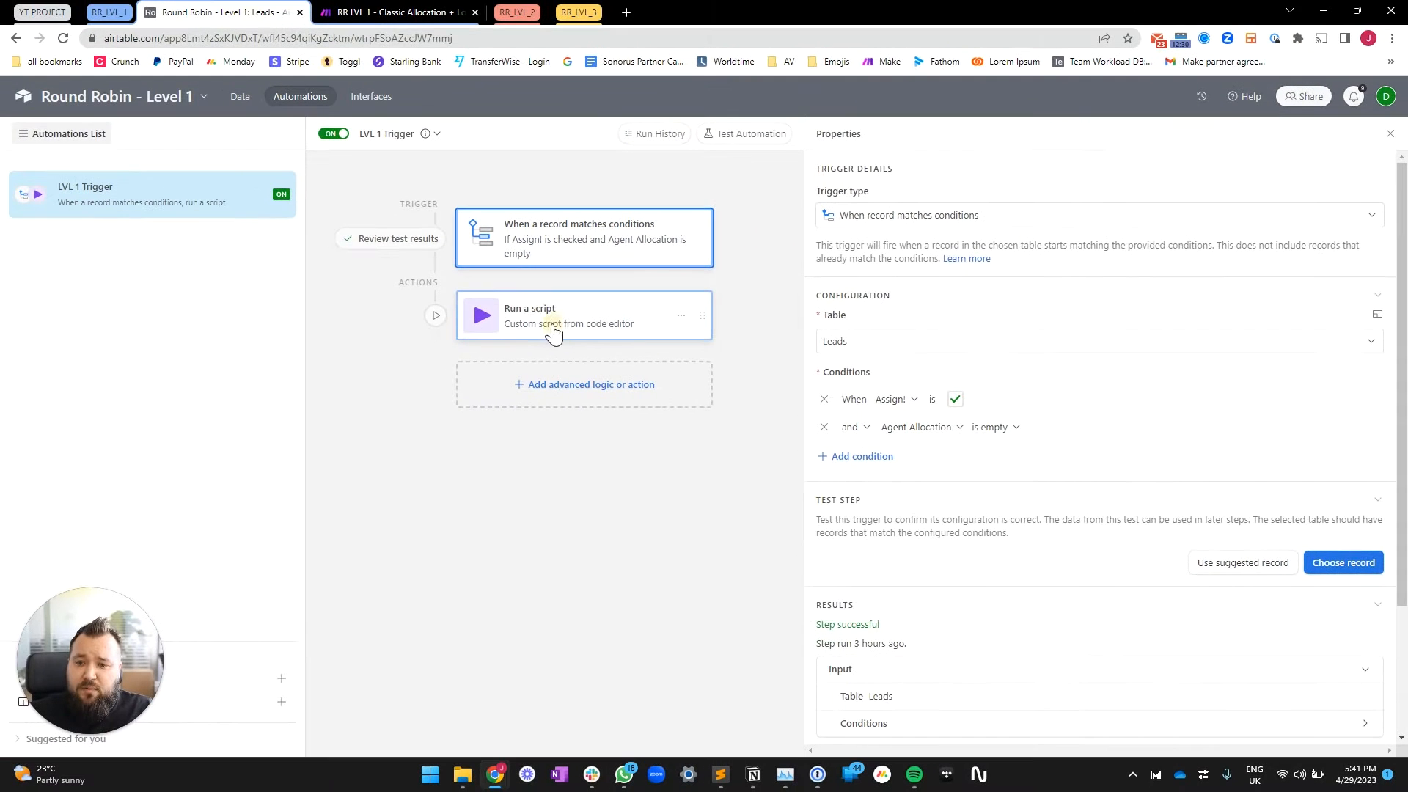
click(553, 331)
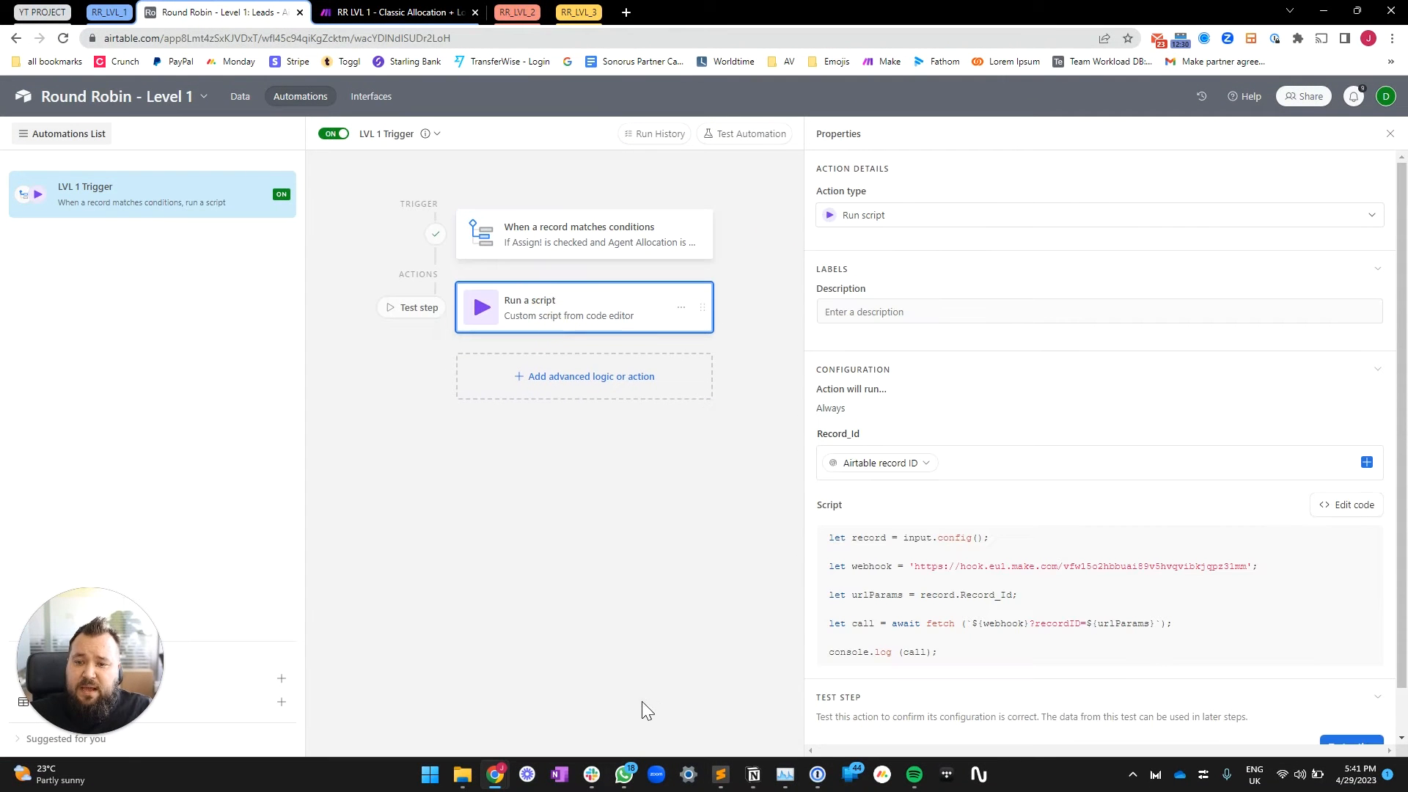
- Examine the webhook address in the automation's script code and its Record_Id input variable, finishing without edits
click(1356, 513)
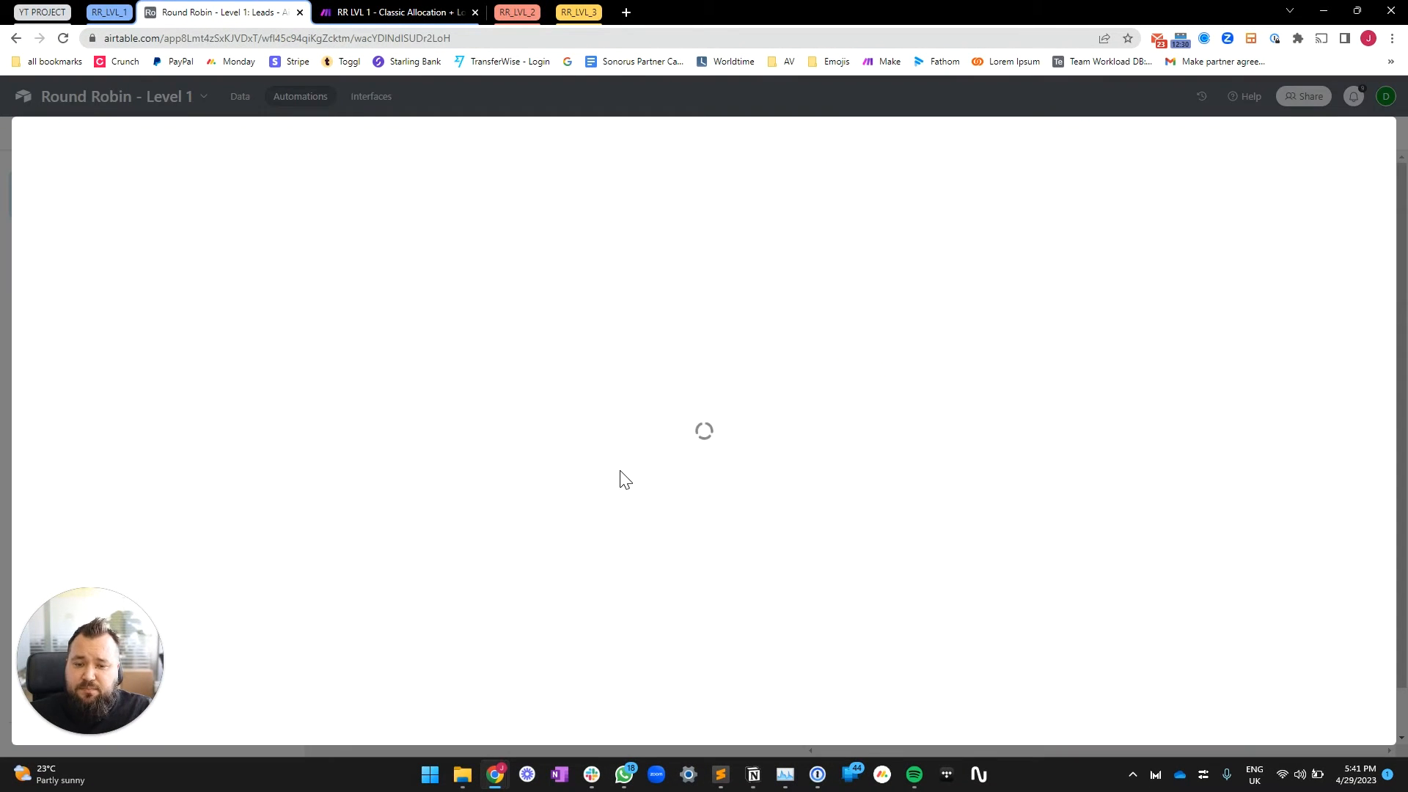
key(ctrl+a)
click(597, 352)
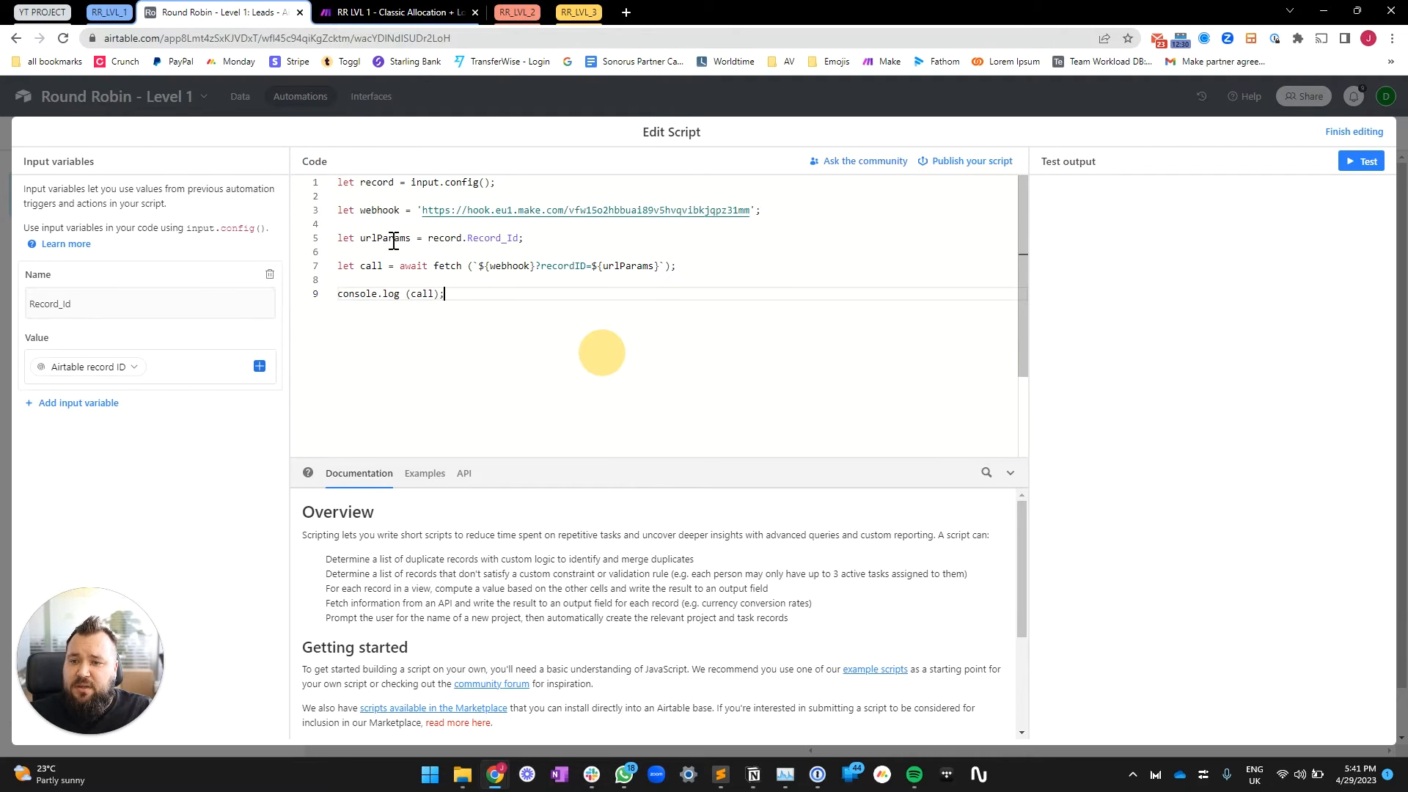
drag(422, 211, 749, 210)
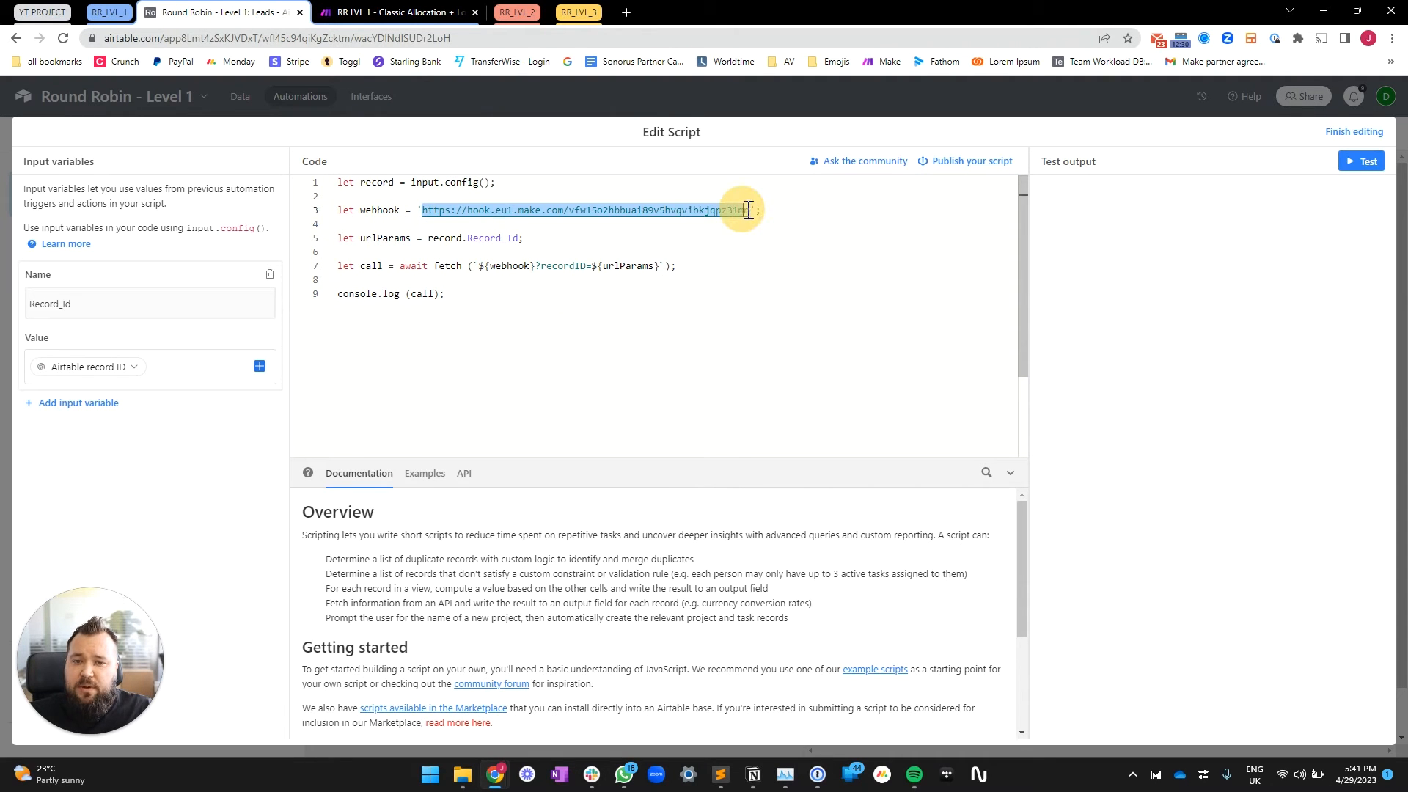
click(688, 496)
drag(139, 320, 20, 309)
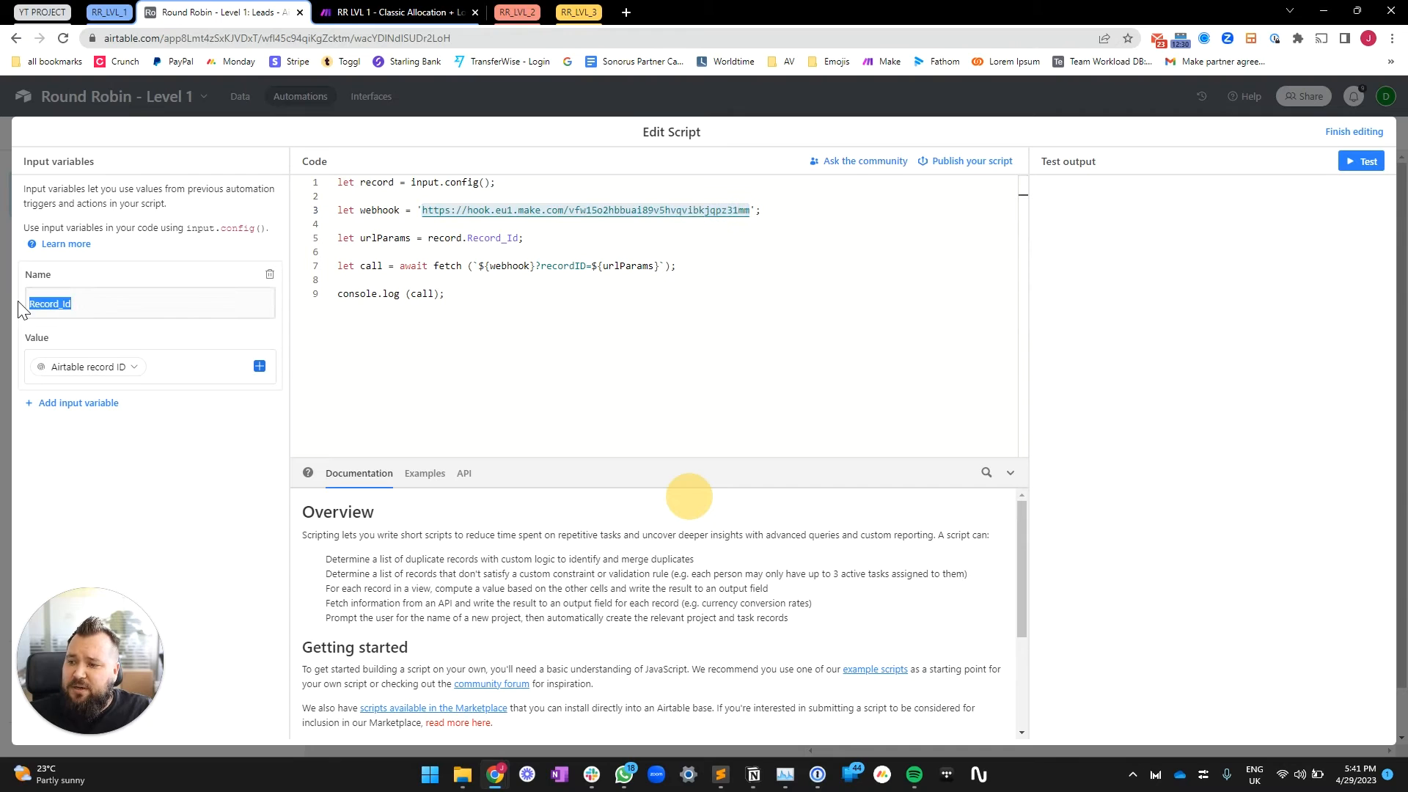
click(183, 367)
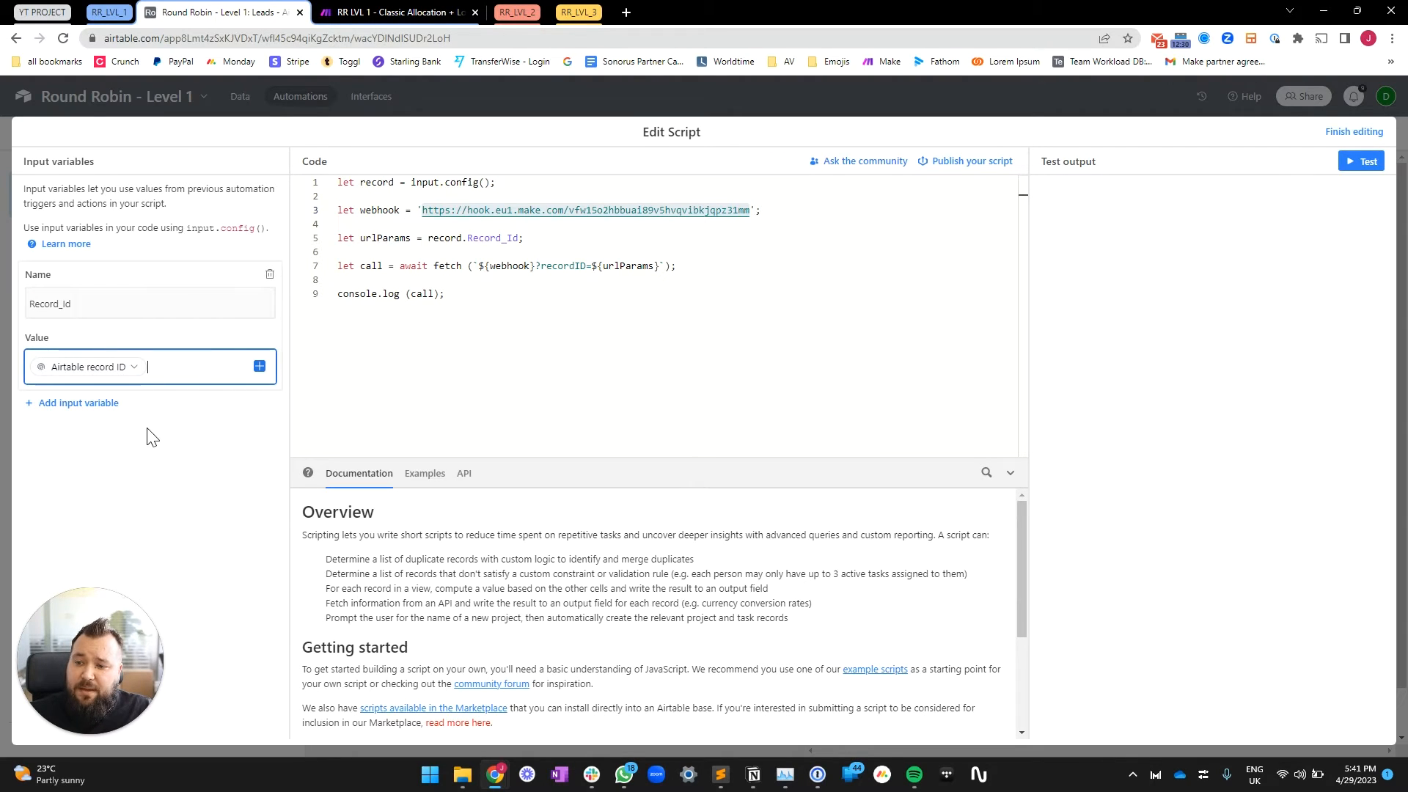
click(1353, 132)
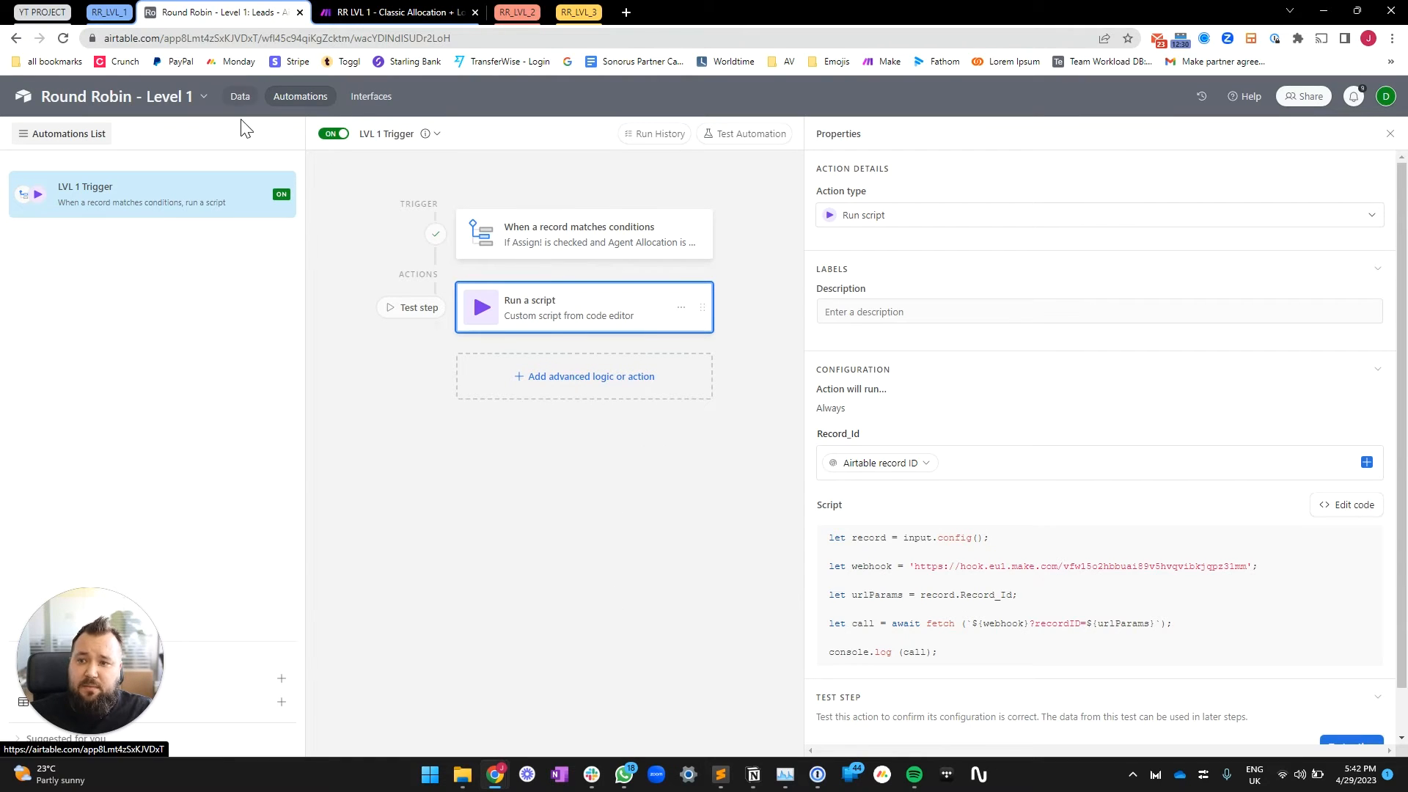
- Switch to the Make scenario RR LVL 1 and inspect its Webhooks module, comparing it with the Airtable automation
click(389, 11)
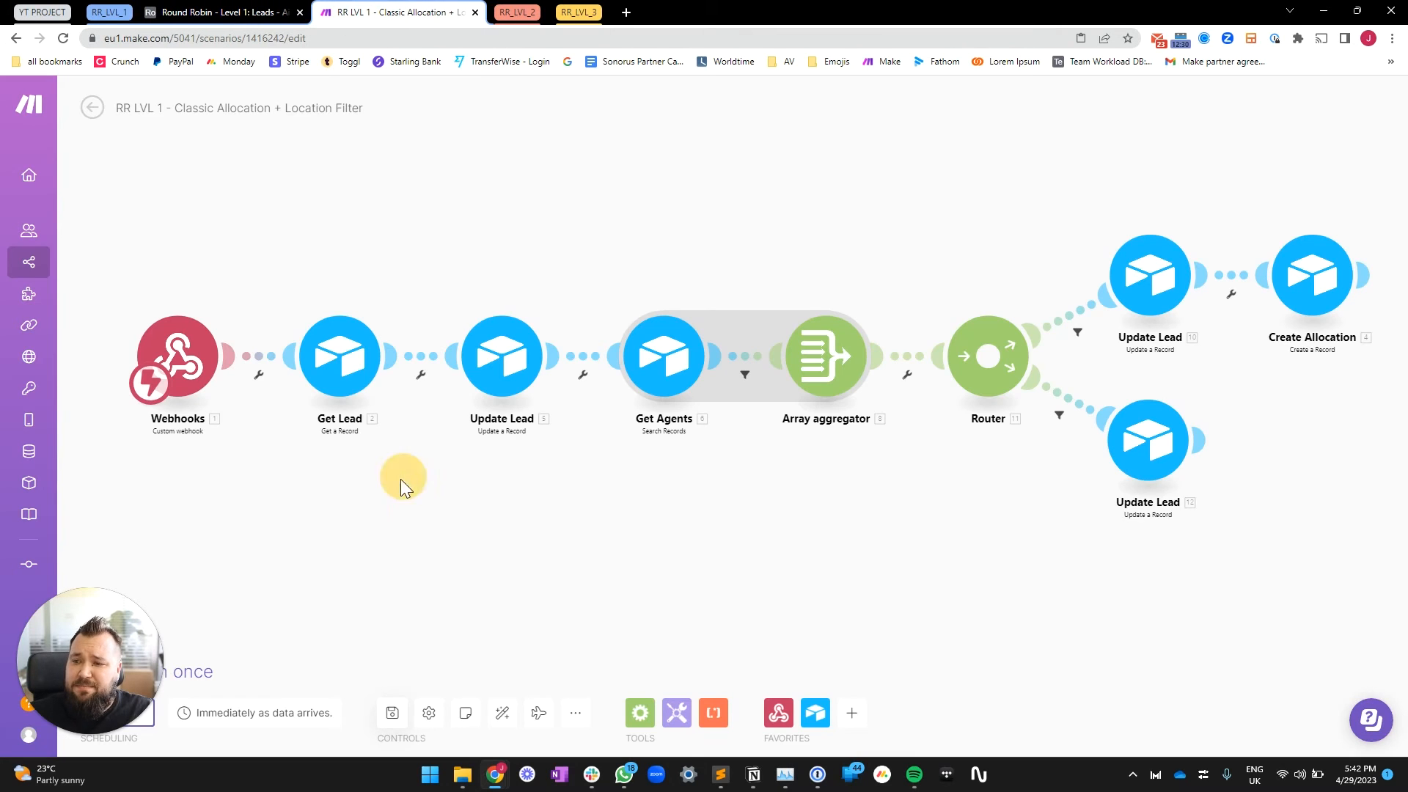
click(179, 353)
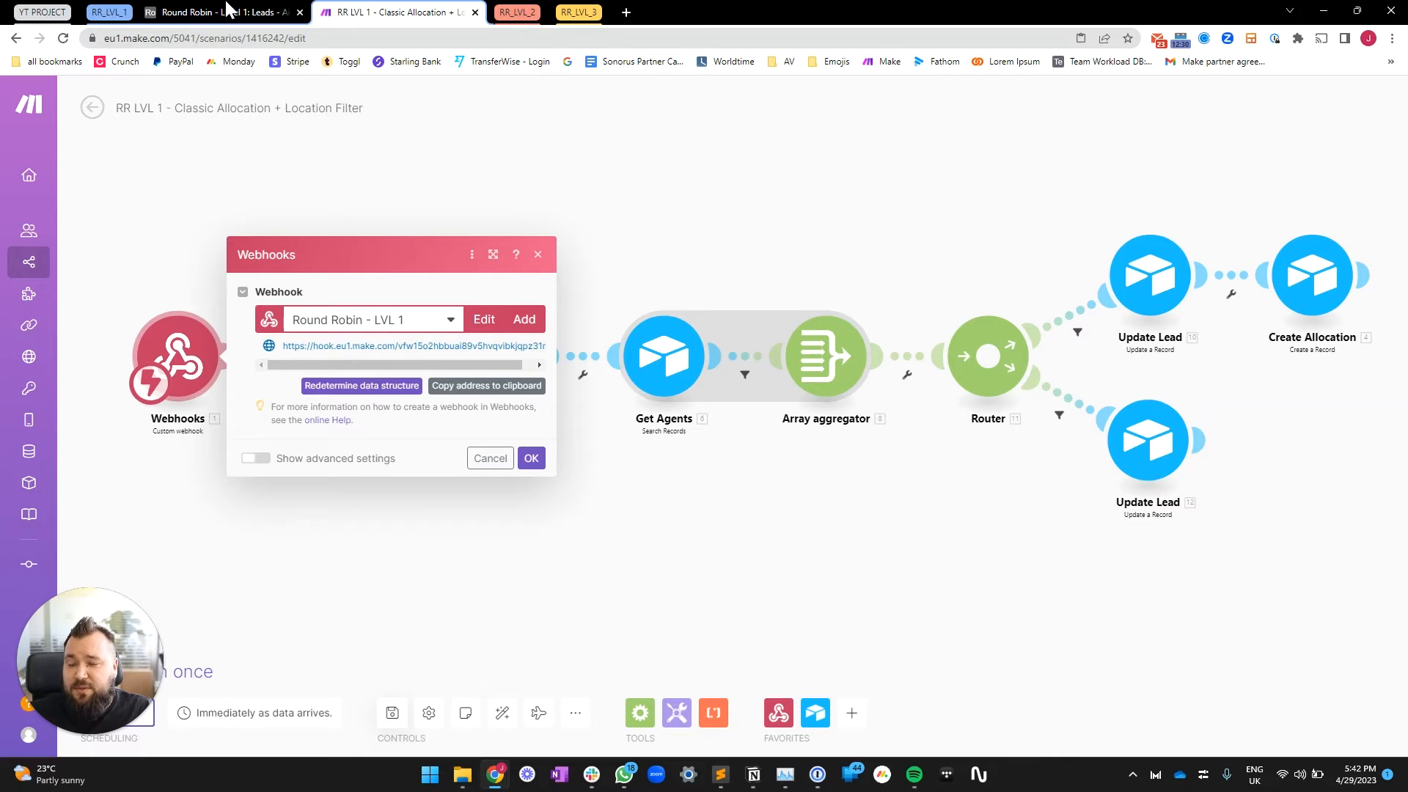
click(228, 10)
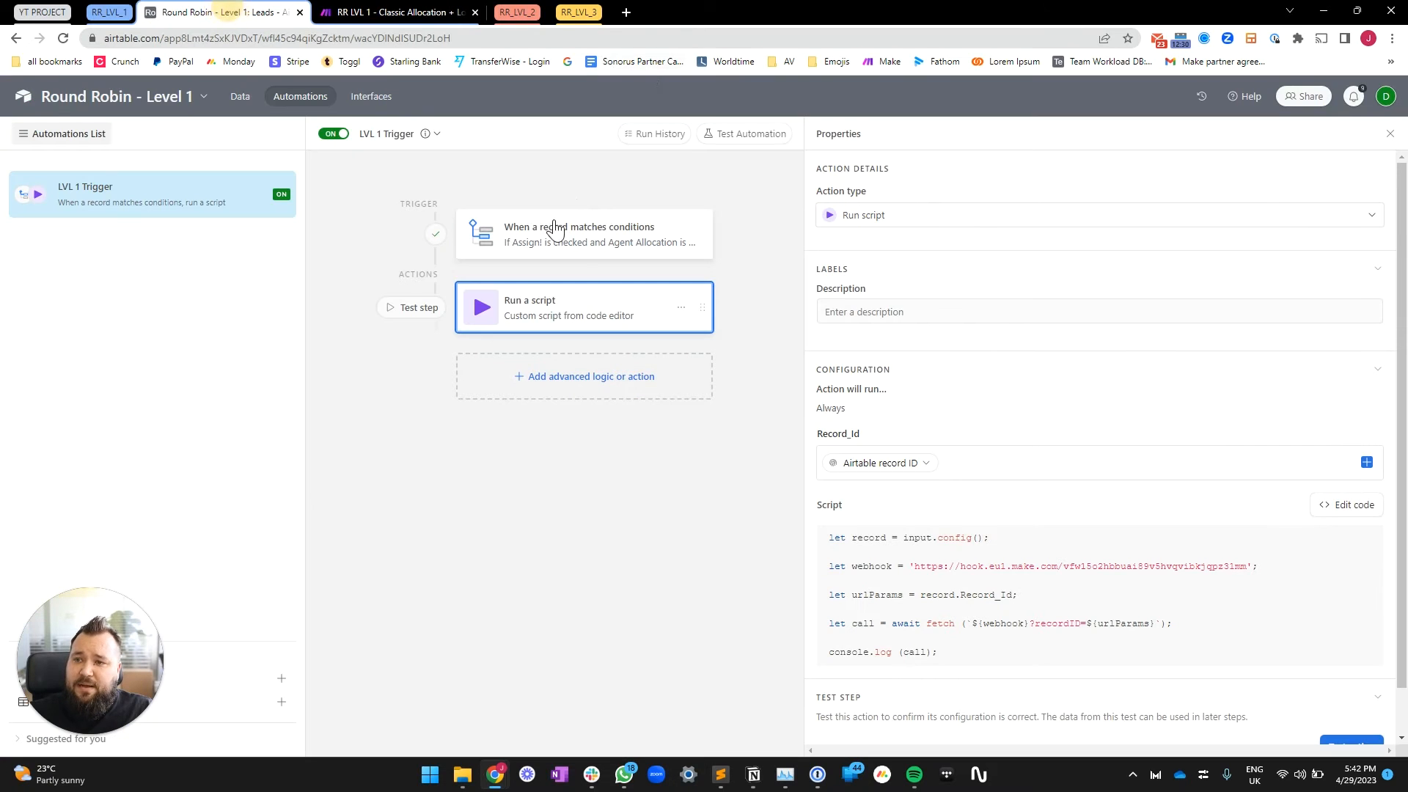
click(432, 11)
click(524, 462)
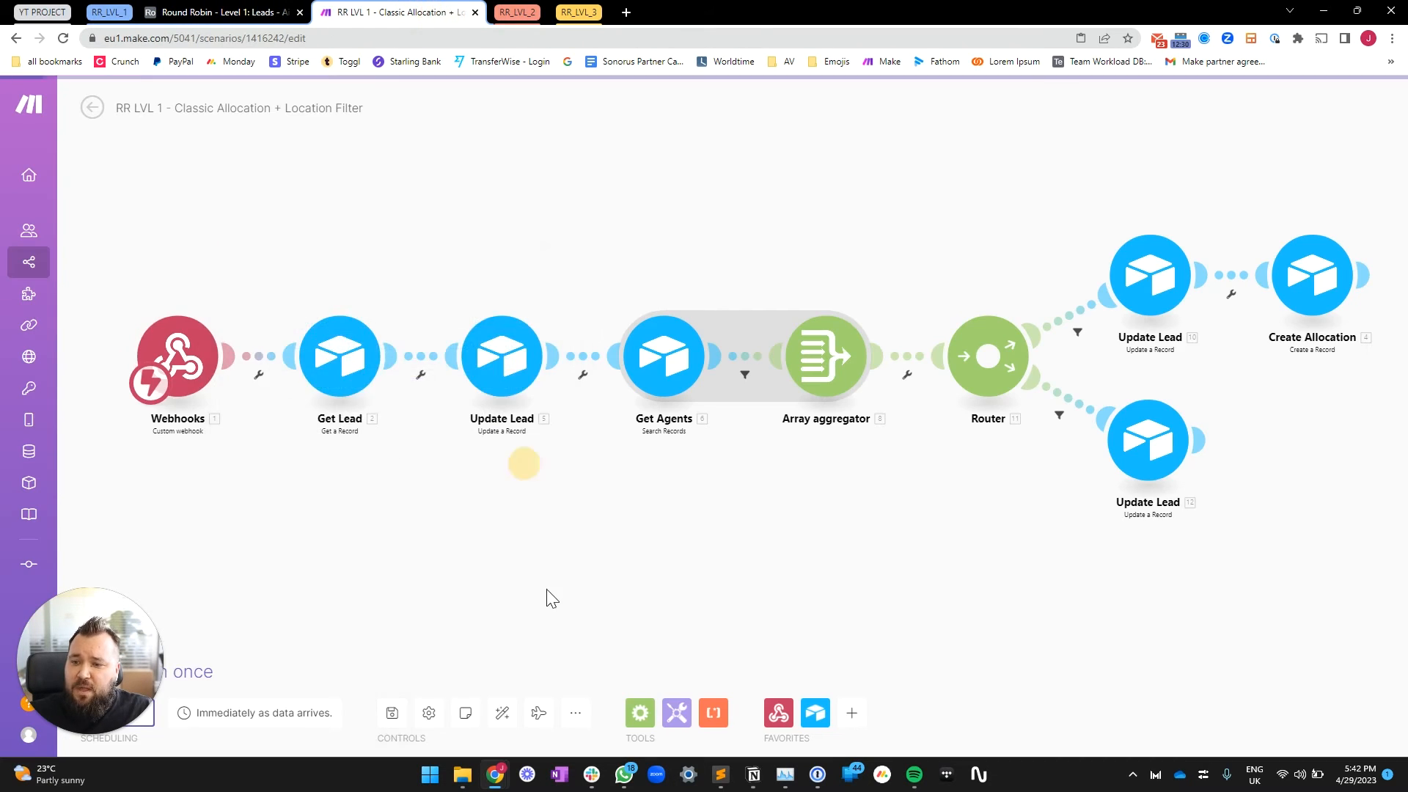
- Inspect the base, table and record ID mapping of the Get Lead module and refer back to the Leads table in Airtable
drag(409, 537, 441, 529)
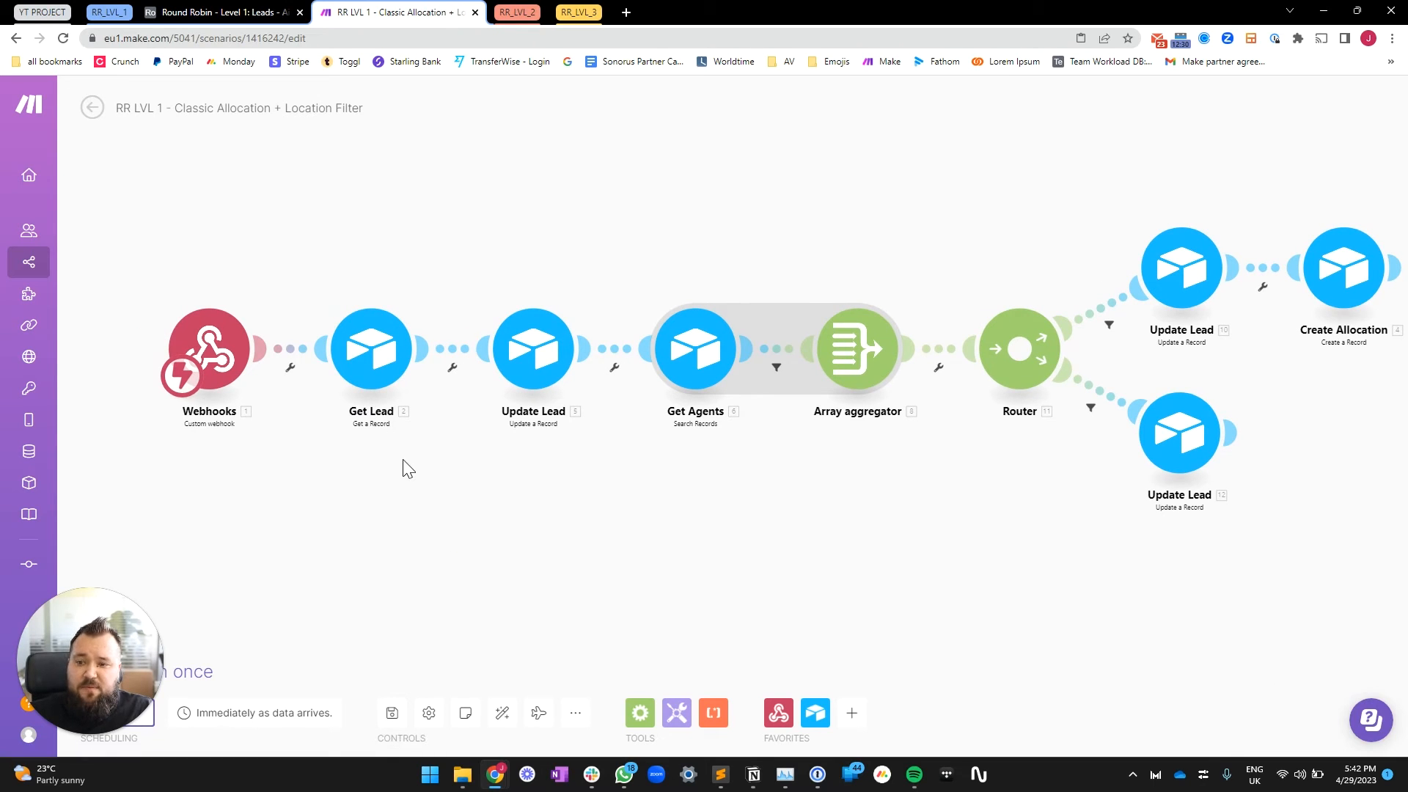
click(366, 349)
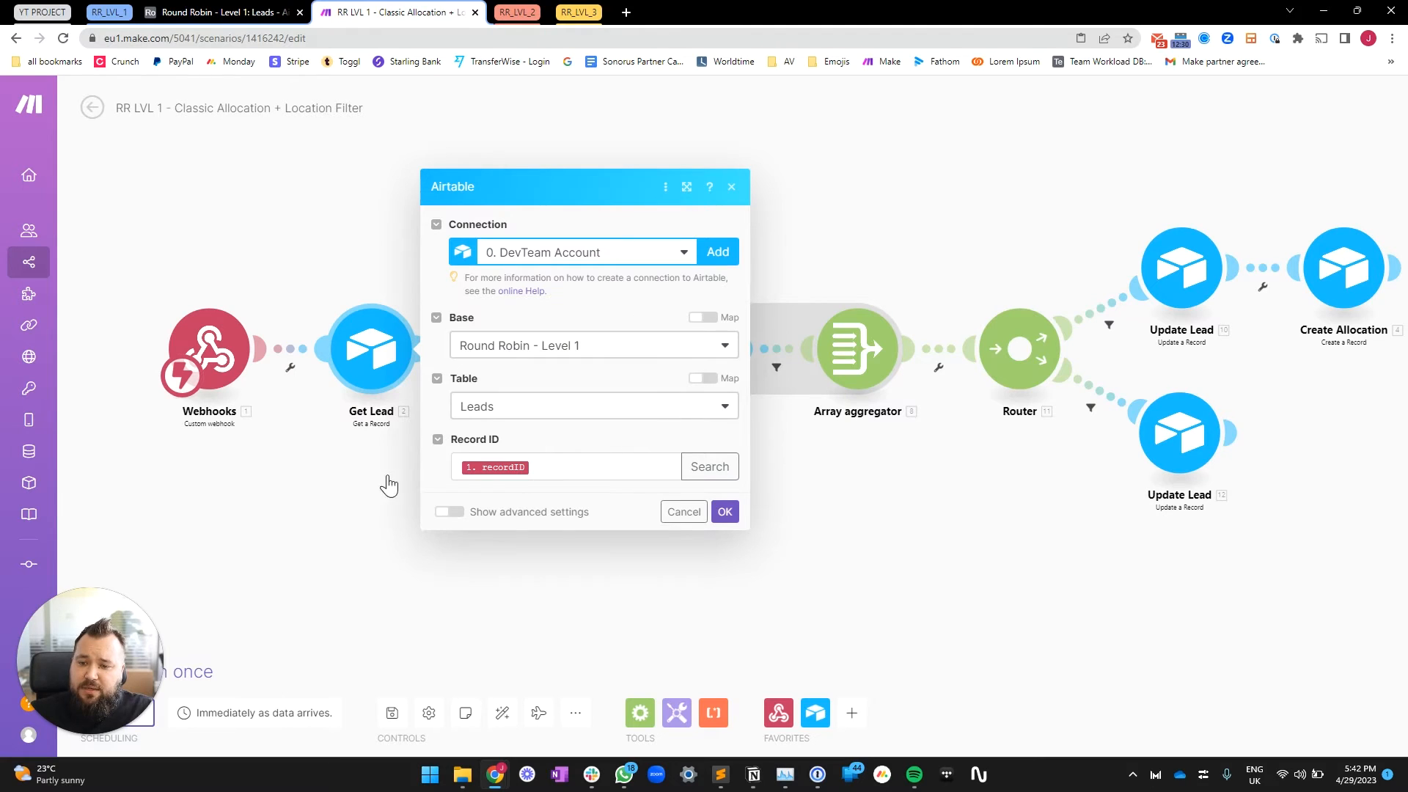
click(218, 10)
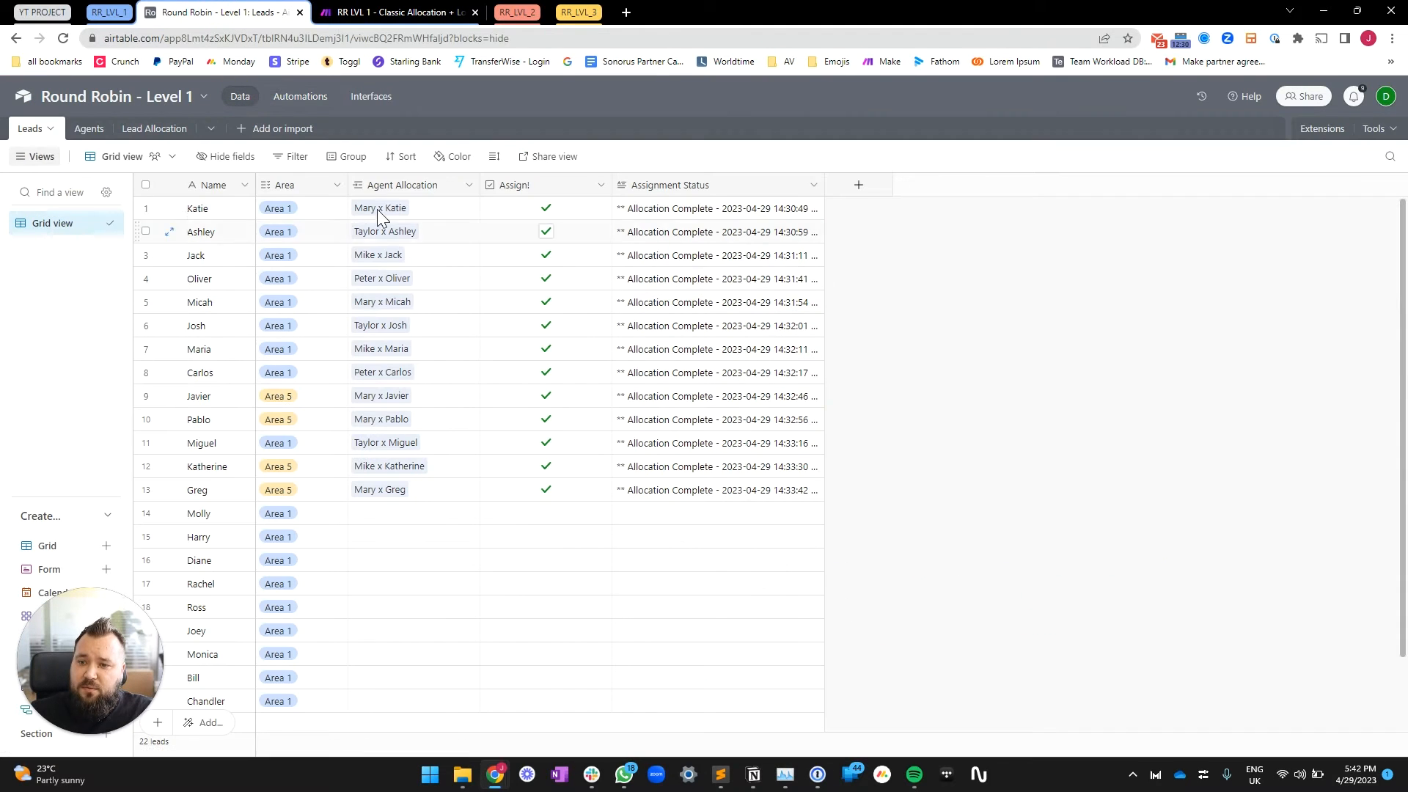
click(400, 13)
click(546, 595)
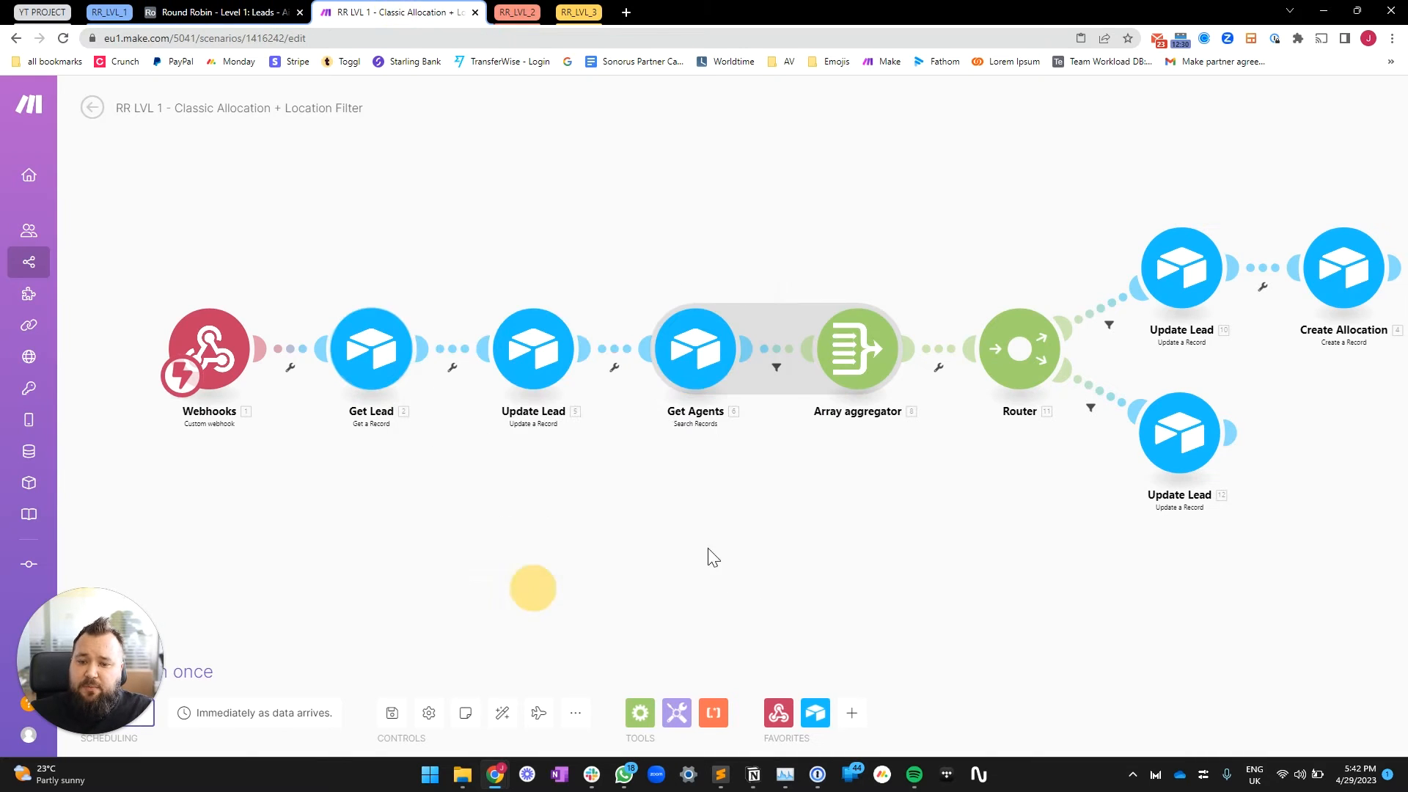
- Examine the Assignment Status text mapped in the Update Lead module that follows Get Lead, leaving the module without changes
click(528, 332)
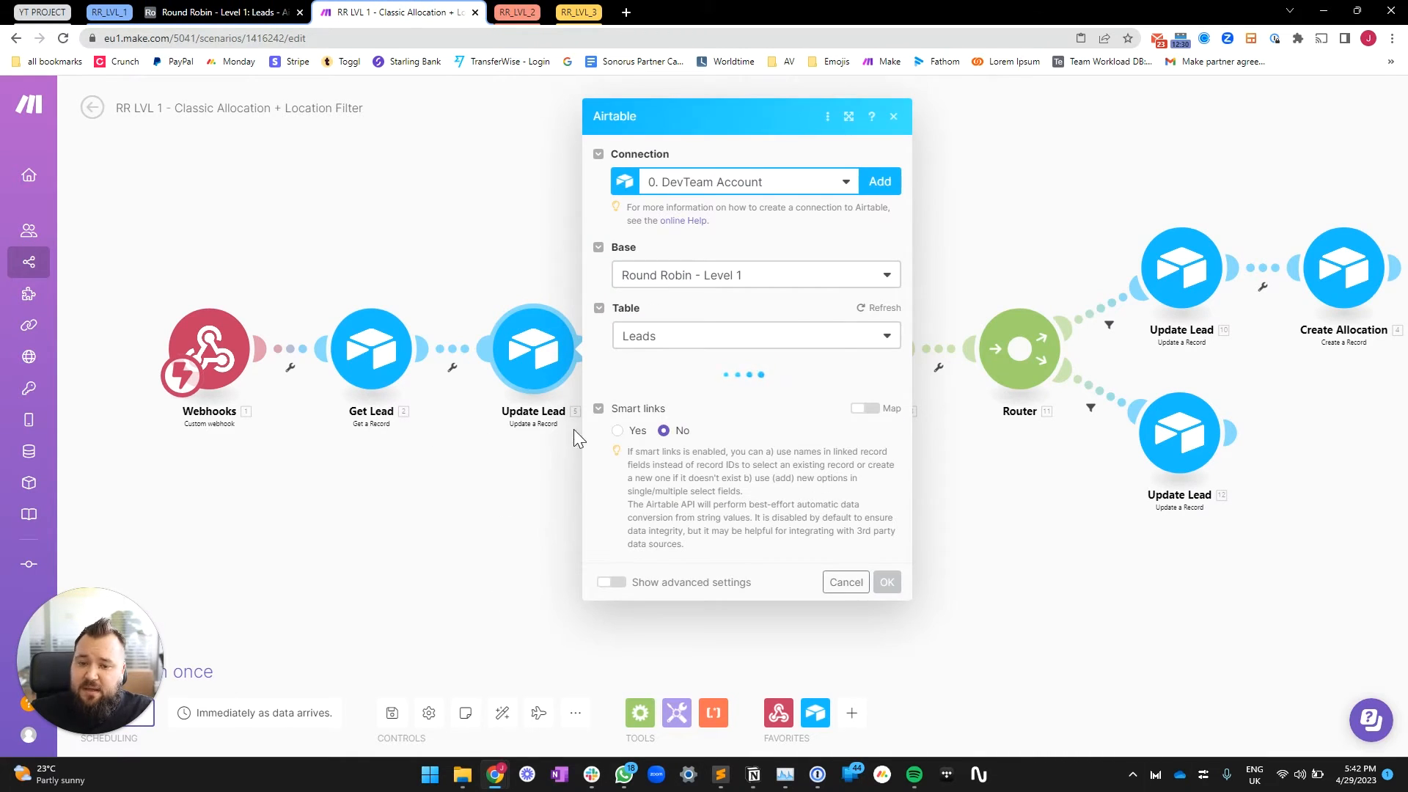
scroll(752, 422, down, 3)
drag(646, 506, 861, 534)
click(809, 534)
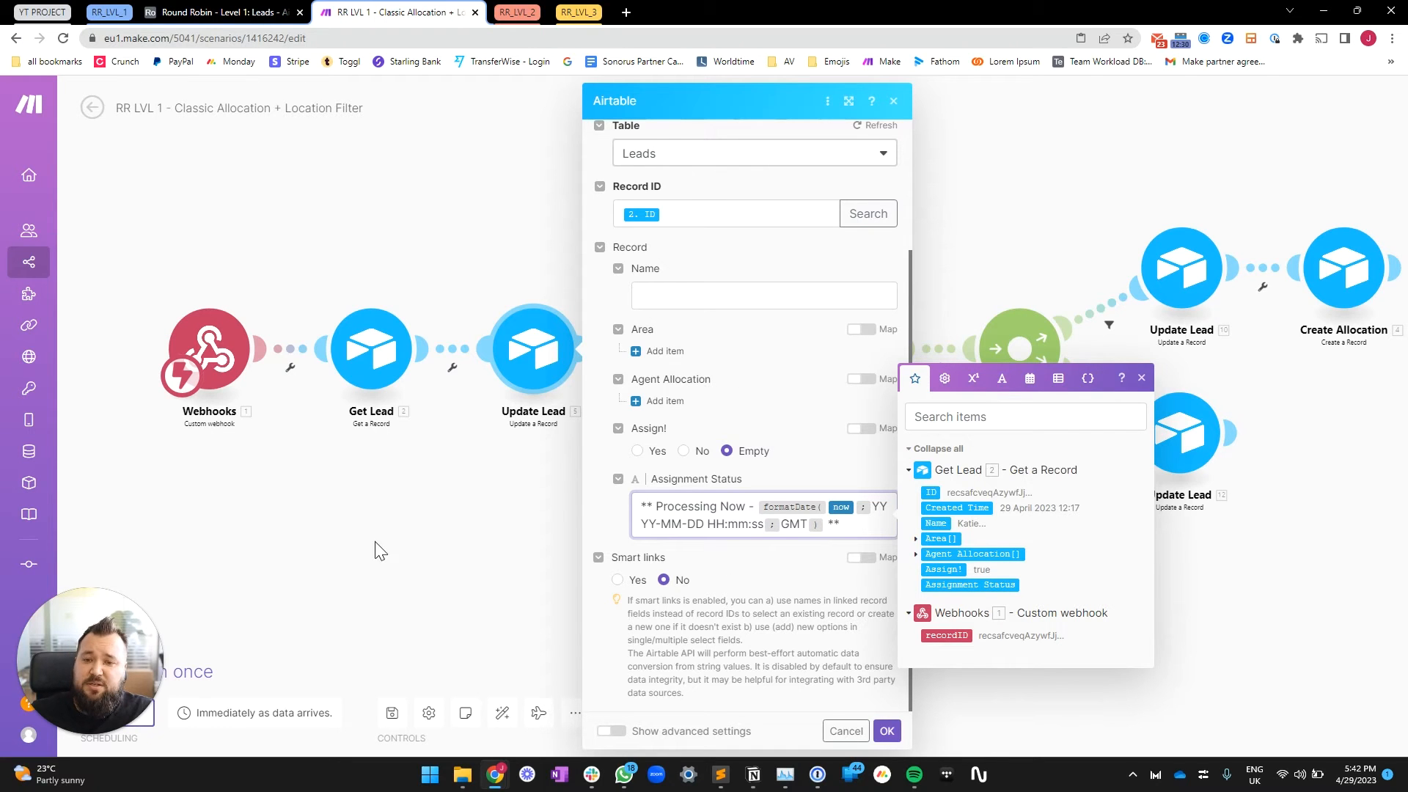
click(381, 560)
- Inspect the table, sort field, sort direction and output fields of the Get Agents module
drag(724, 534, 630, 538)
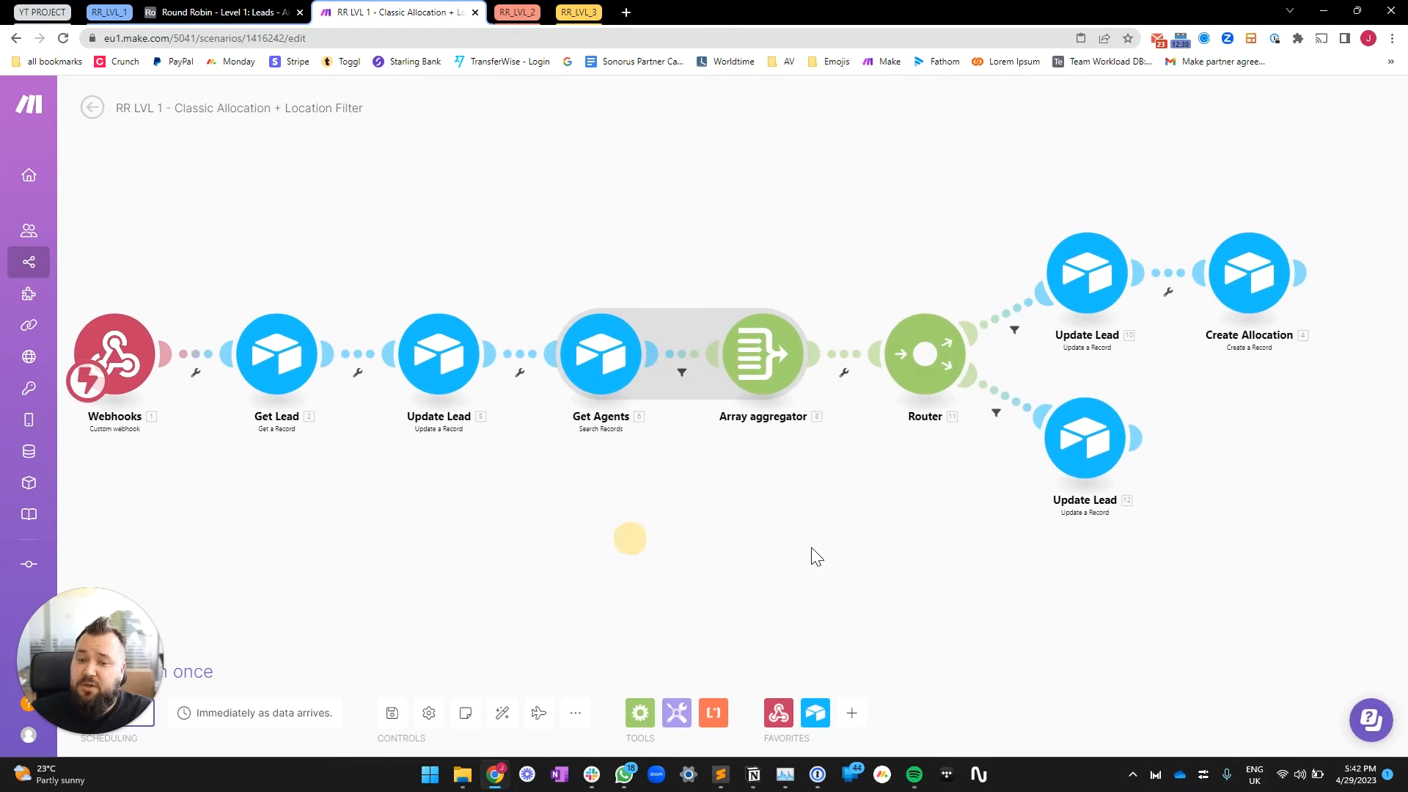
drag(755, 559, 688, 566)
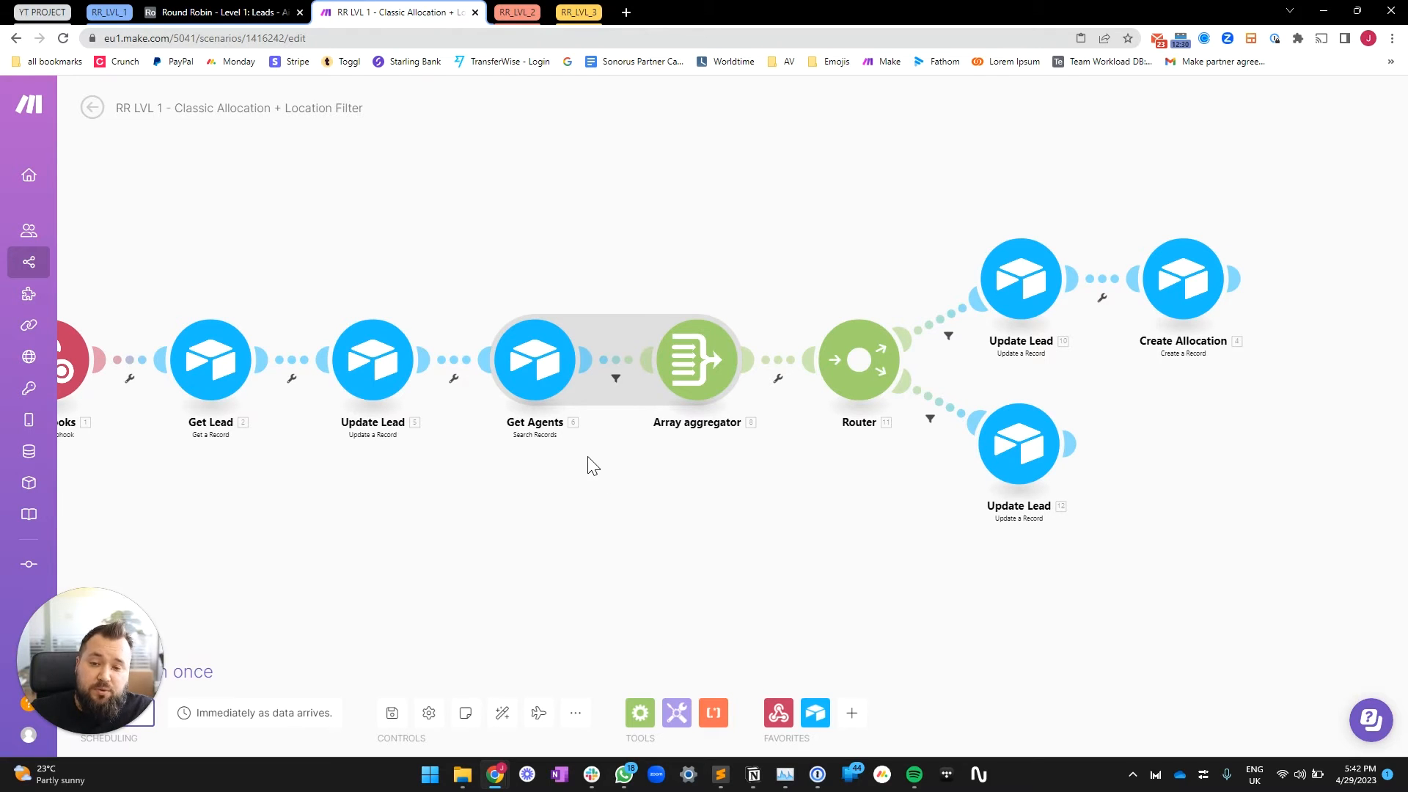
click(539, 381)
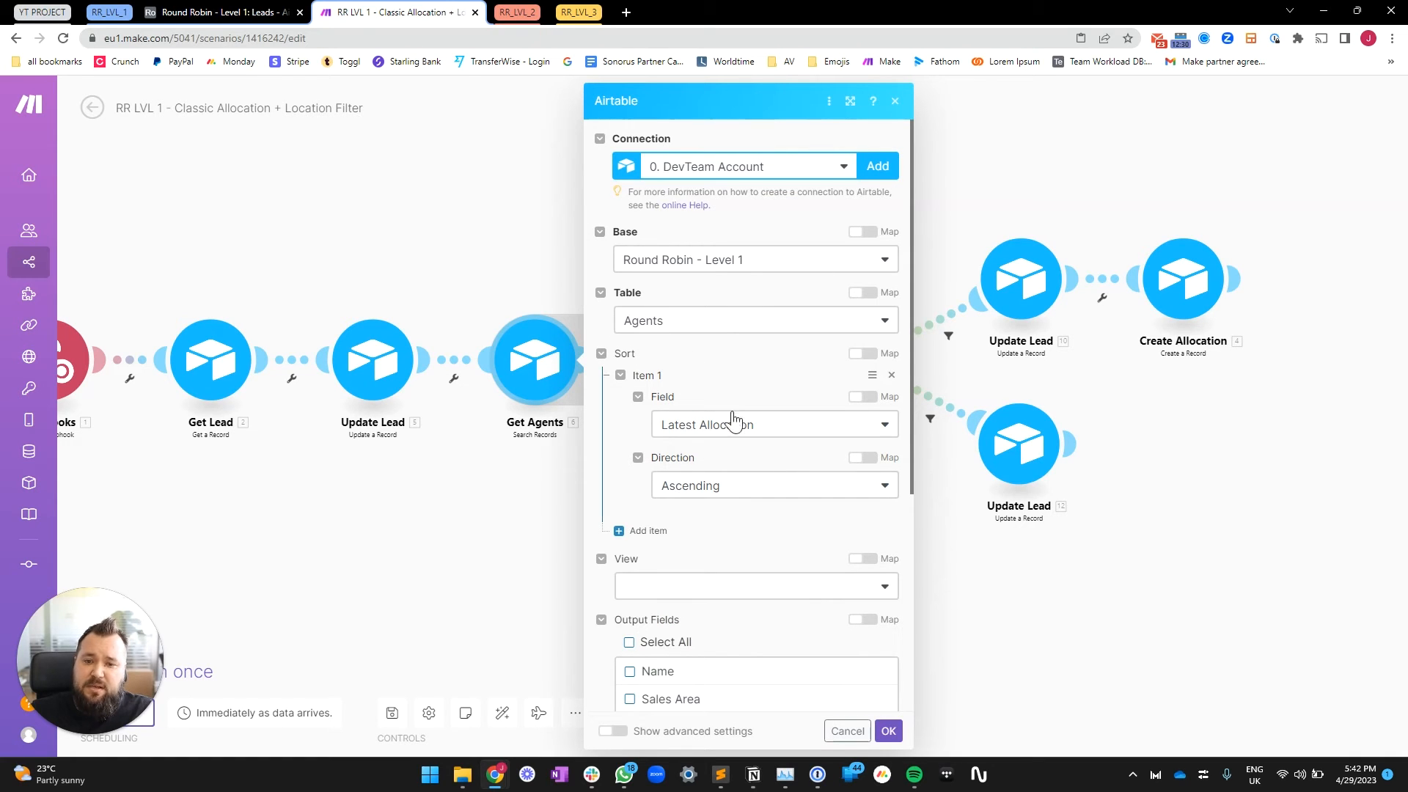
scroll(703, 431, down, 2)
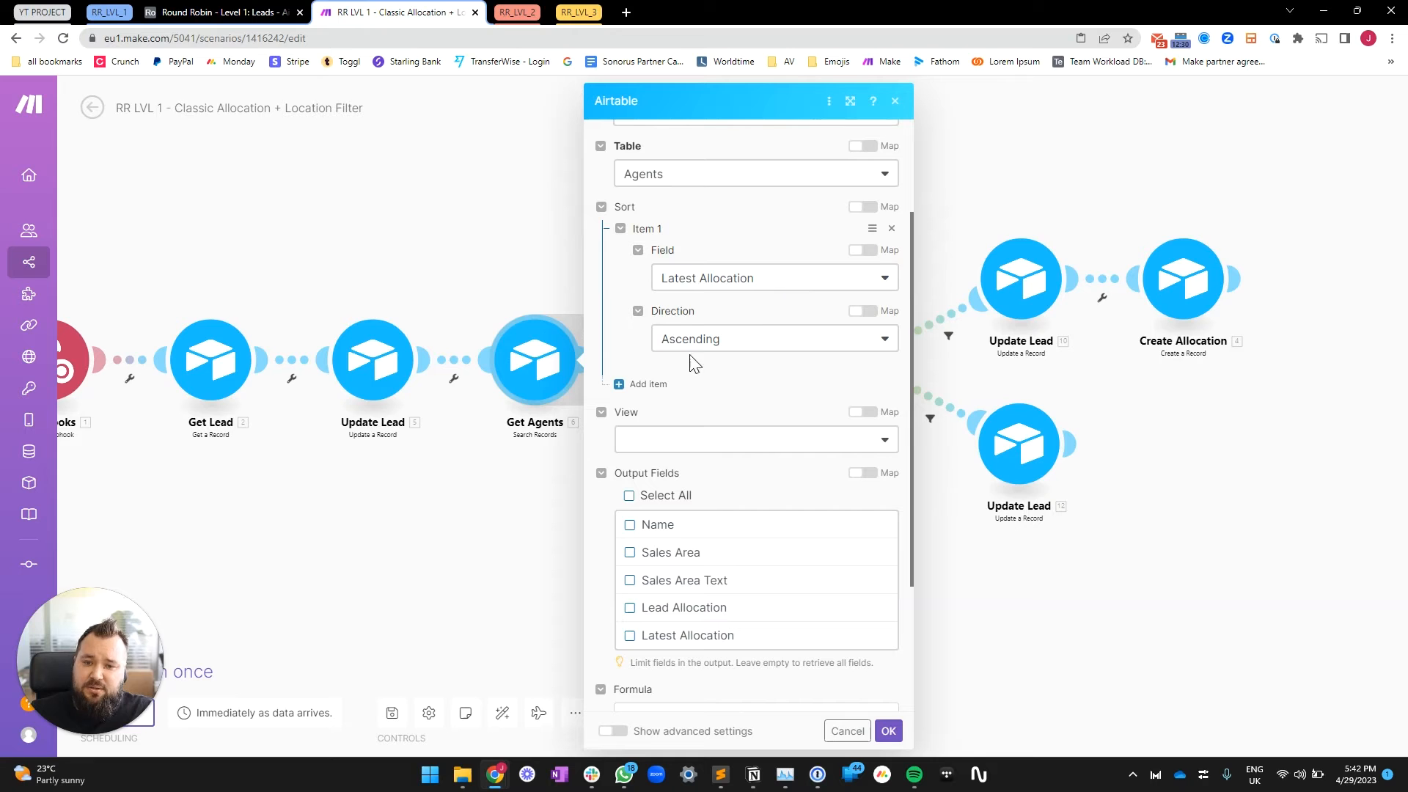
scroll(626, 534, down, 3)
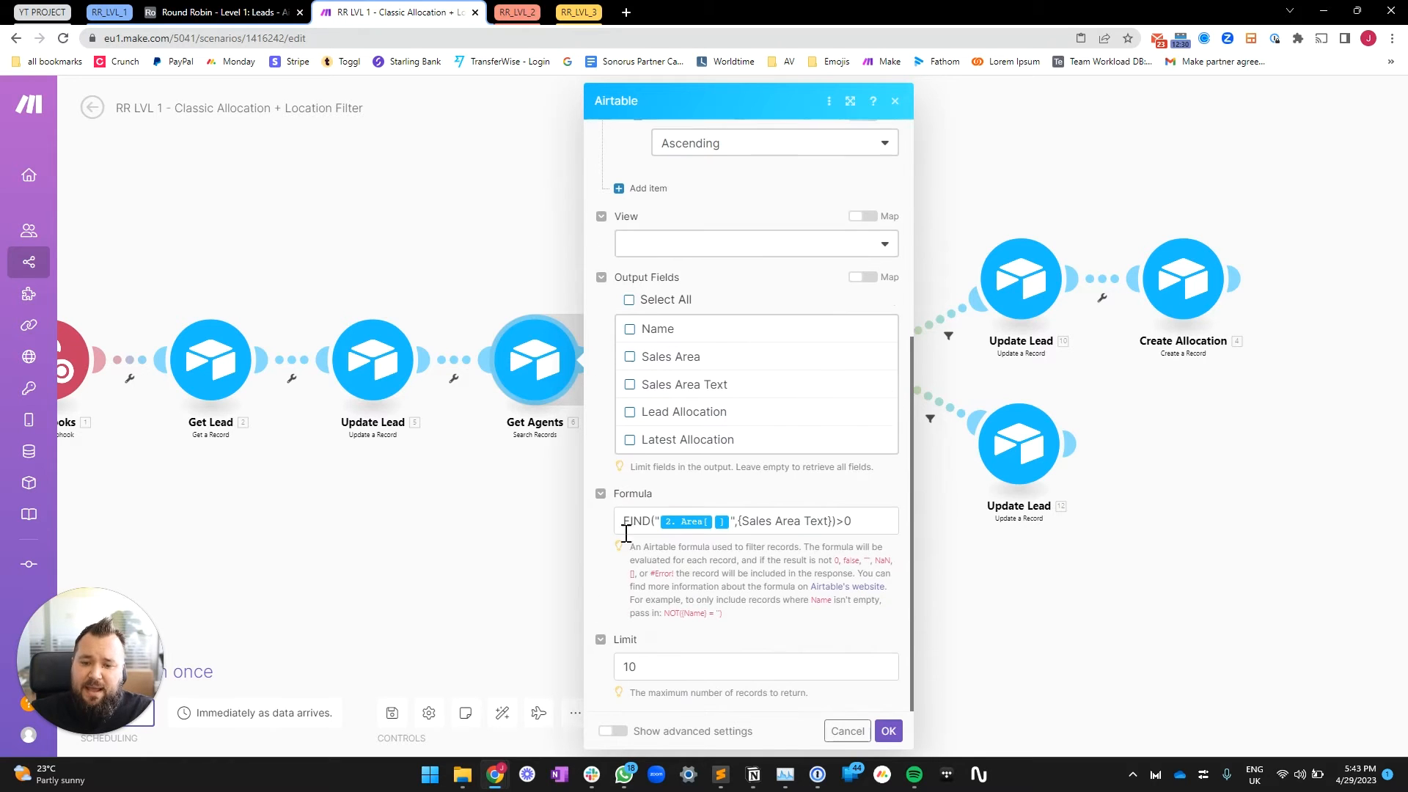
- Examine the parts of the Get Agents FIND formula that match the lead's Area against Sales Area Text
drag(624, 522, 868, 523)
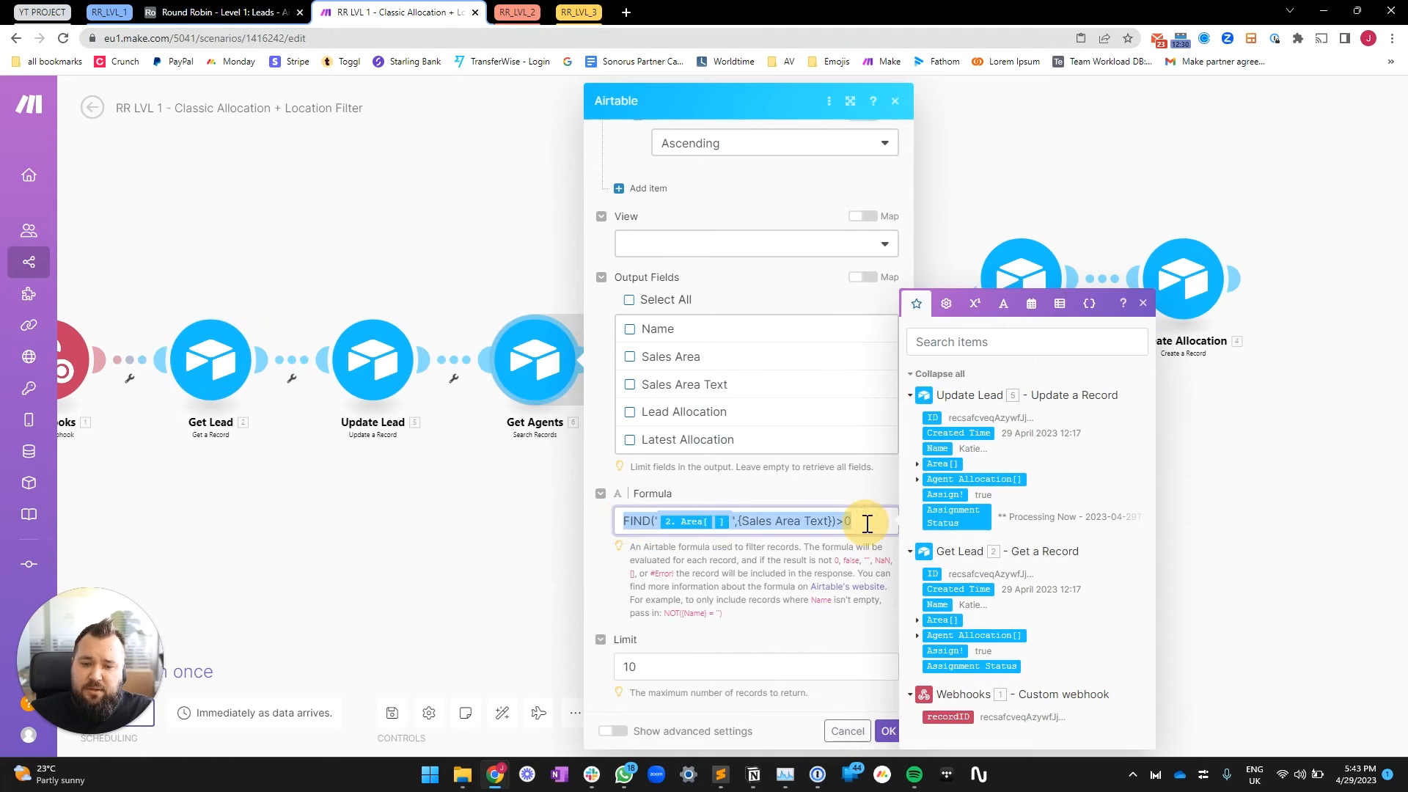
click(866, 523)
drag(624, 522, 663, 516)
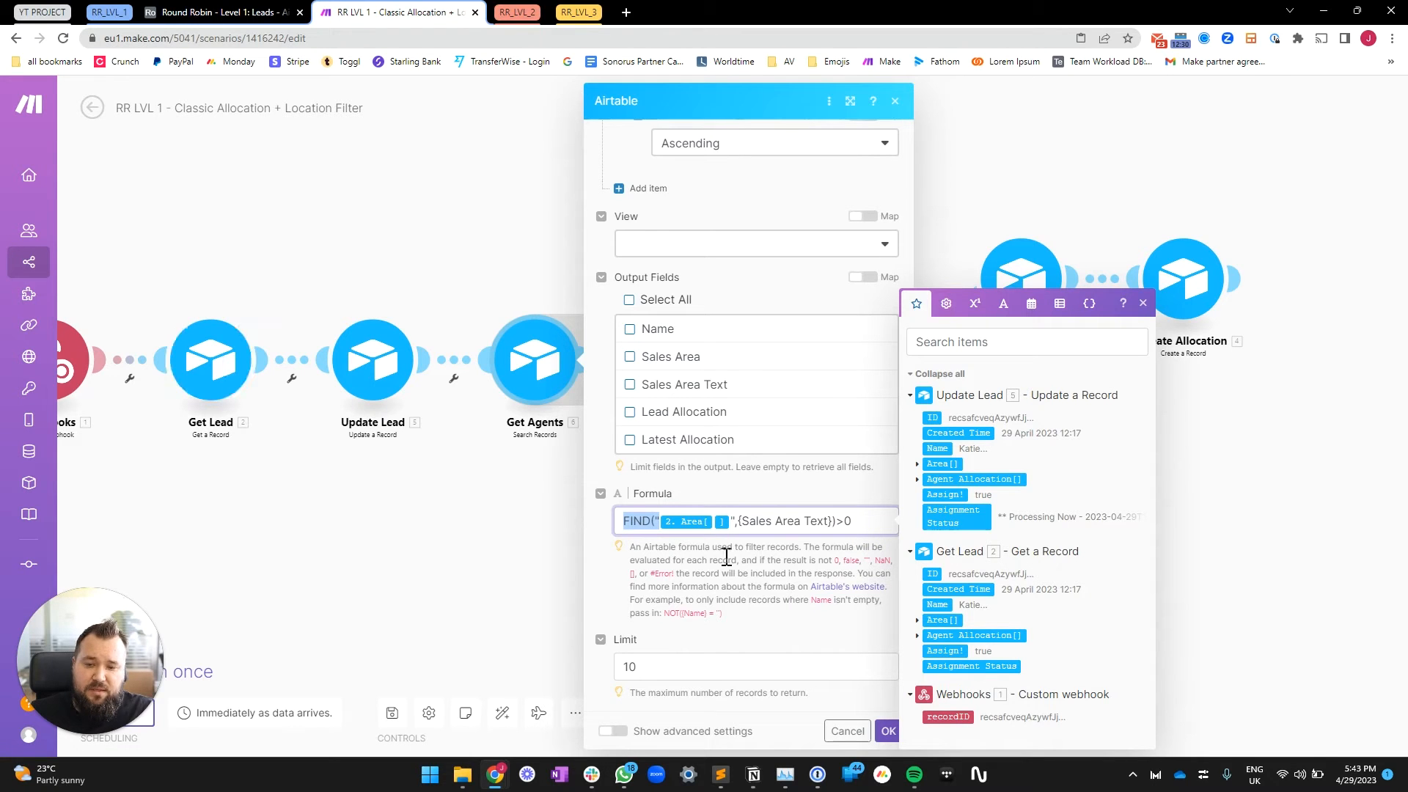
mouse_move(737, 530)
mouse_down()
mouse_move(823, 530)
mouse_move(743, 524)
mouse_up()
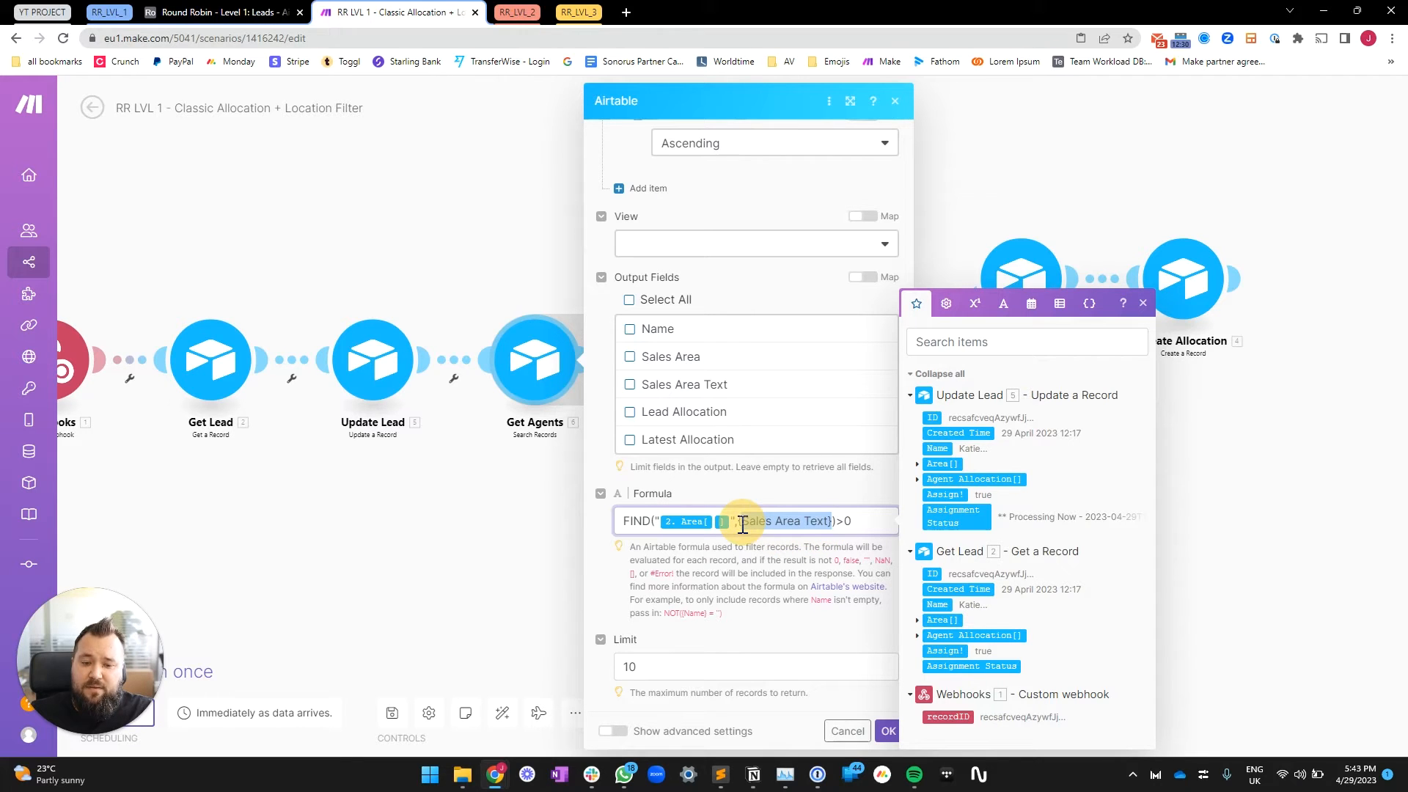
click(838, 524)
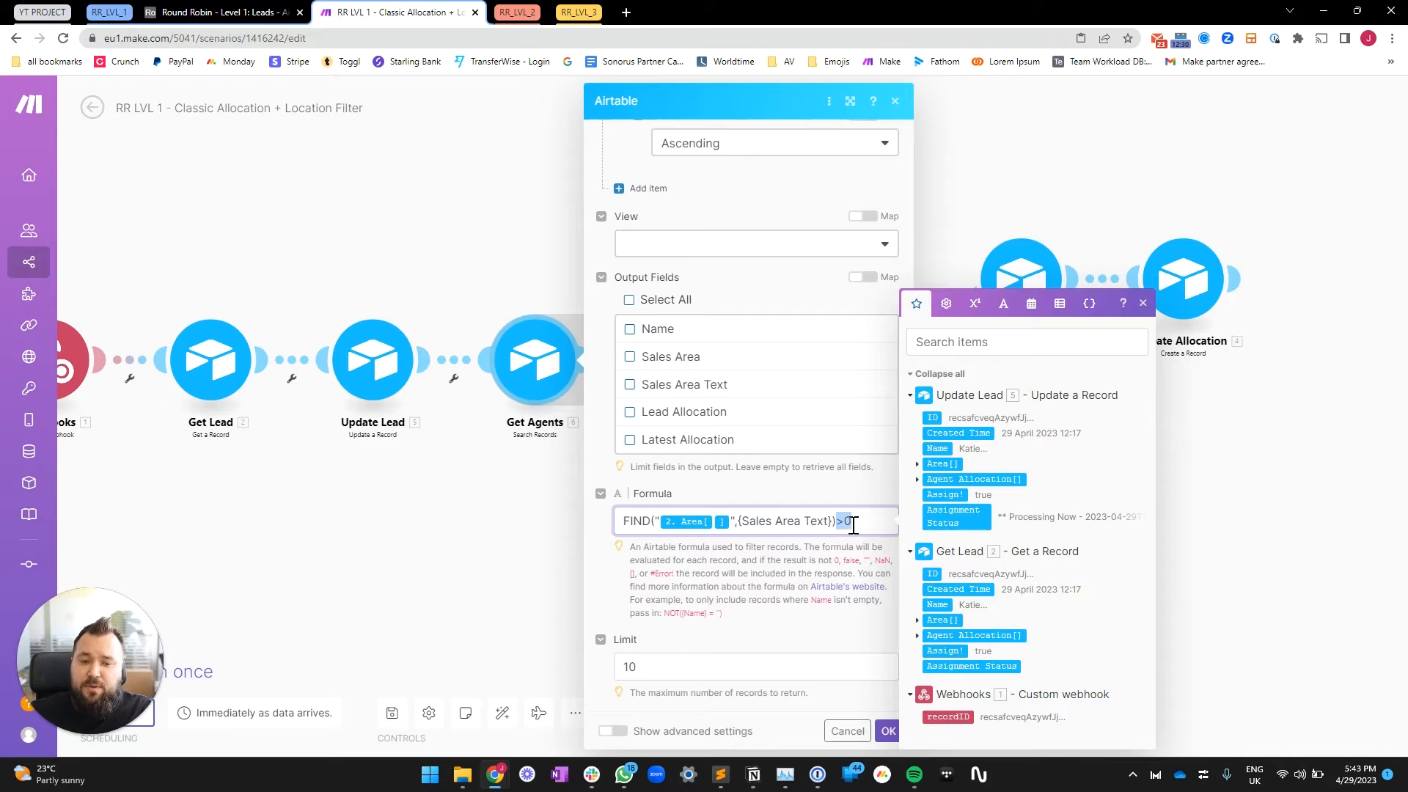
click(666, 588)
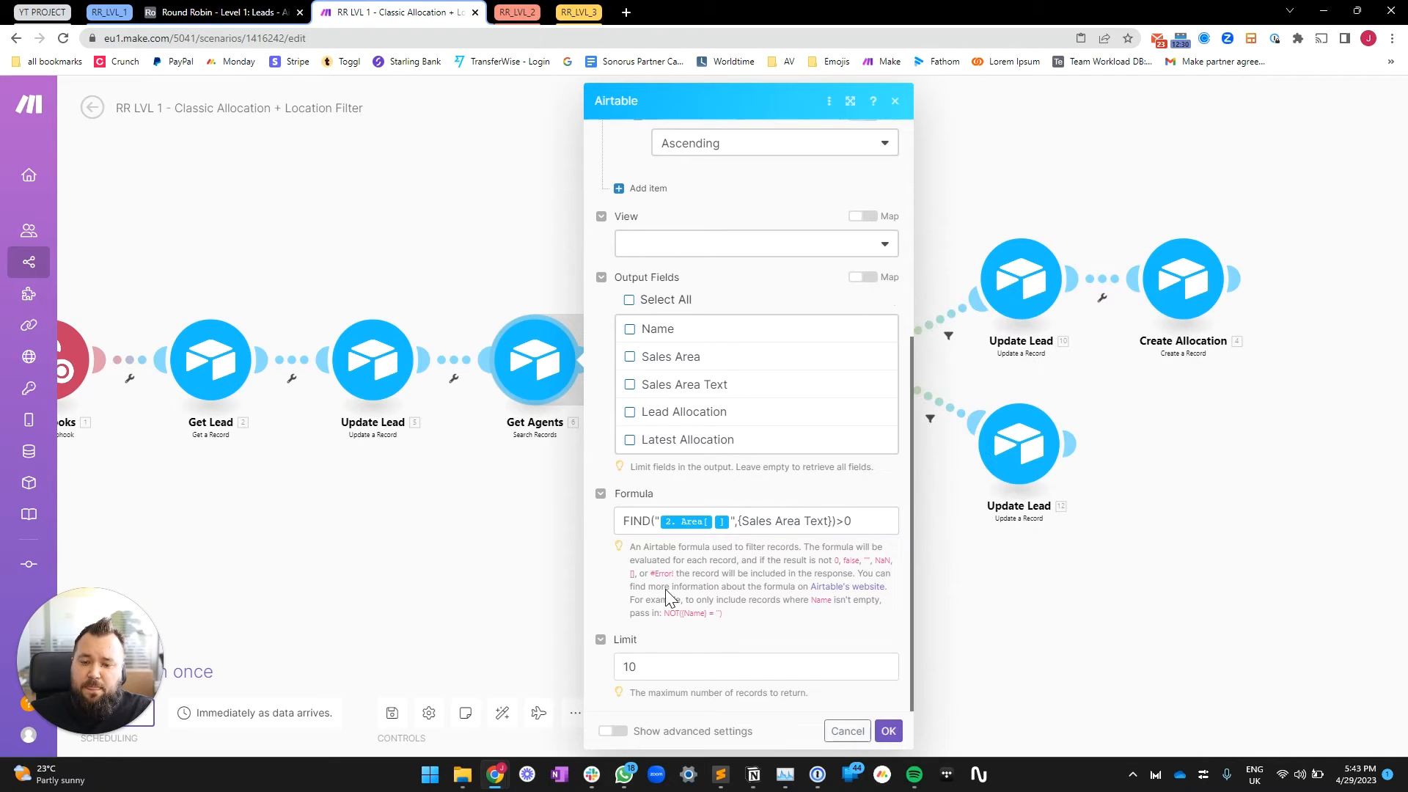
- Check the maximum number of records the Get Agents search returns in its Limit setting
double_click(667, 675)
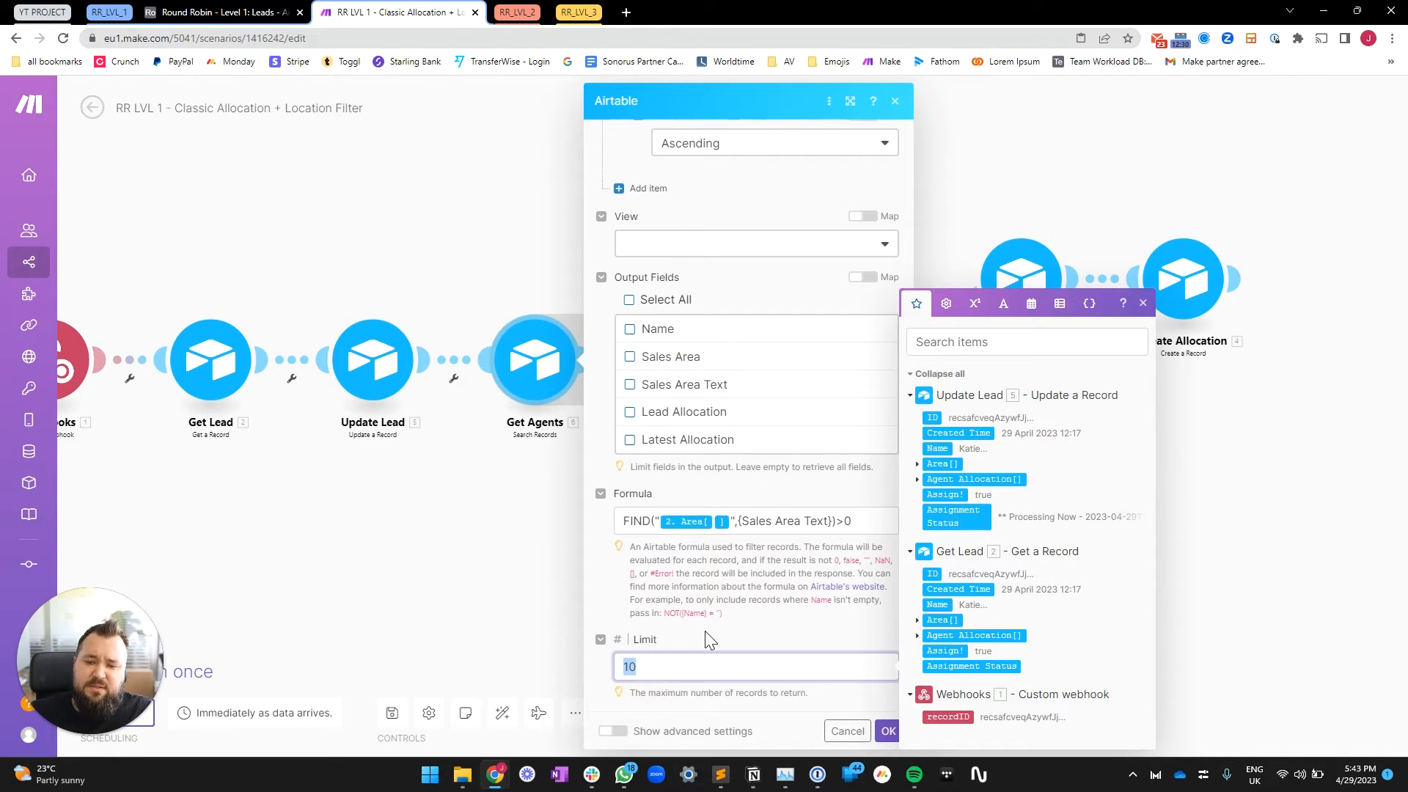
click(745, 603)
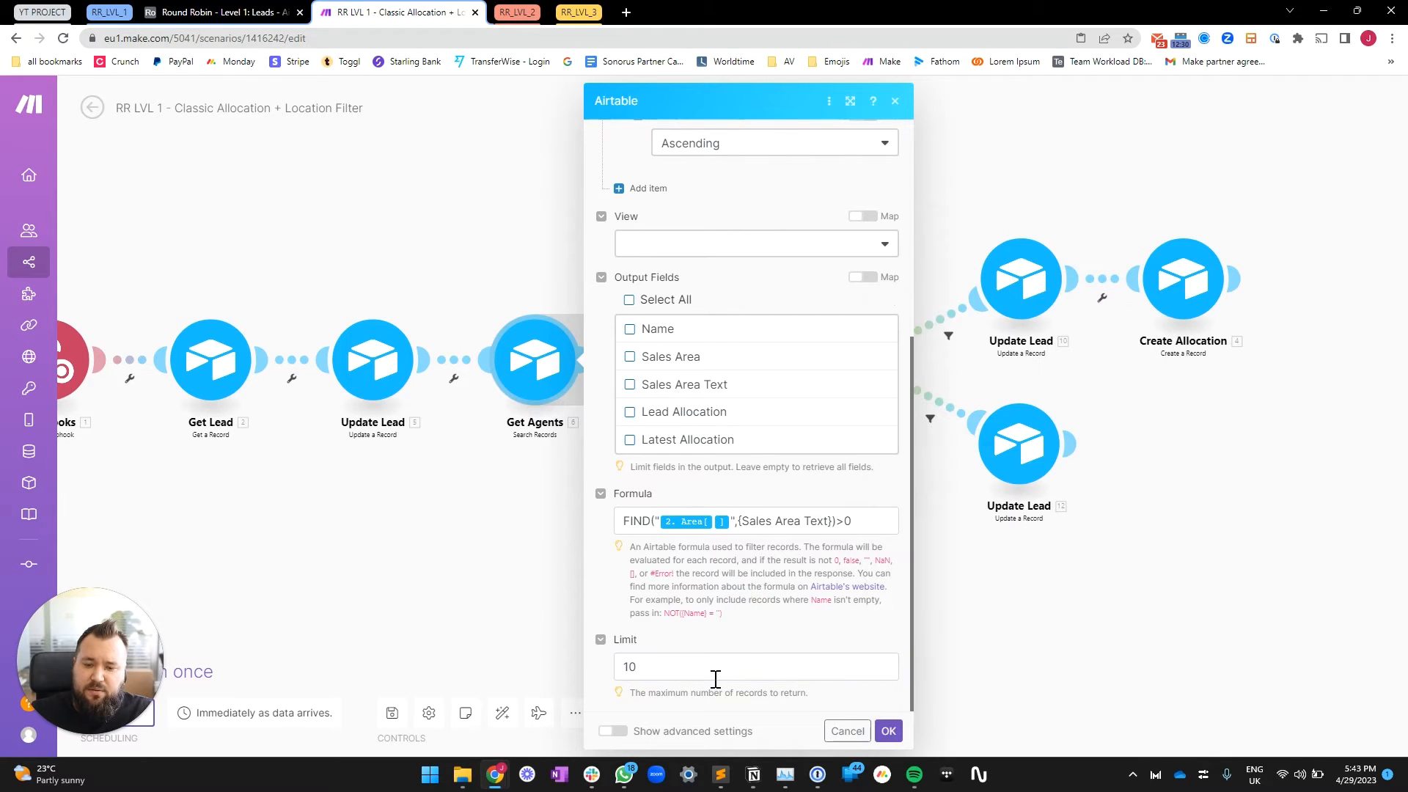
double_click(624, 667)
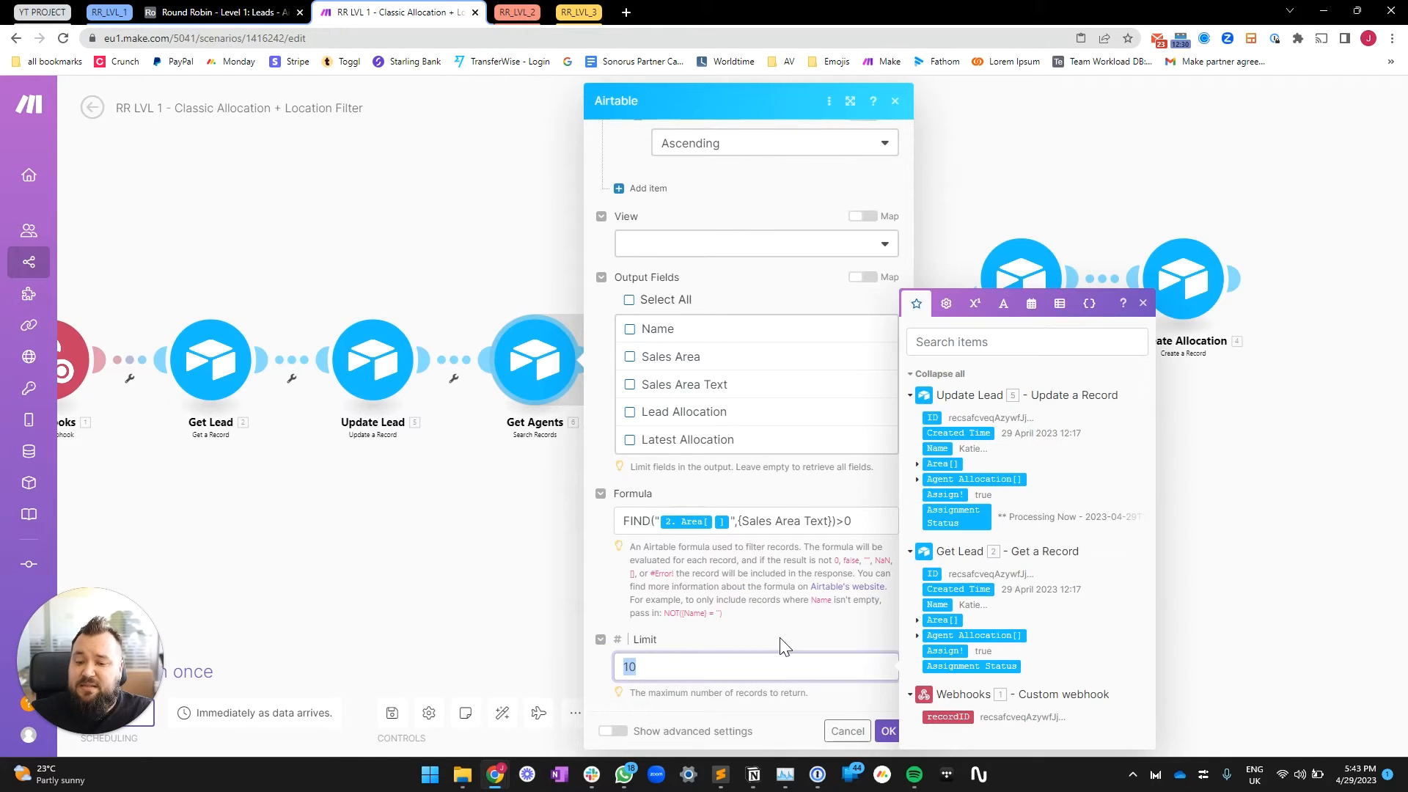
- Recheck the Limit value in the Get Agents module and accept its settings without changes
click(890, 732)
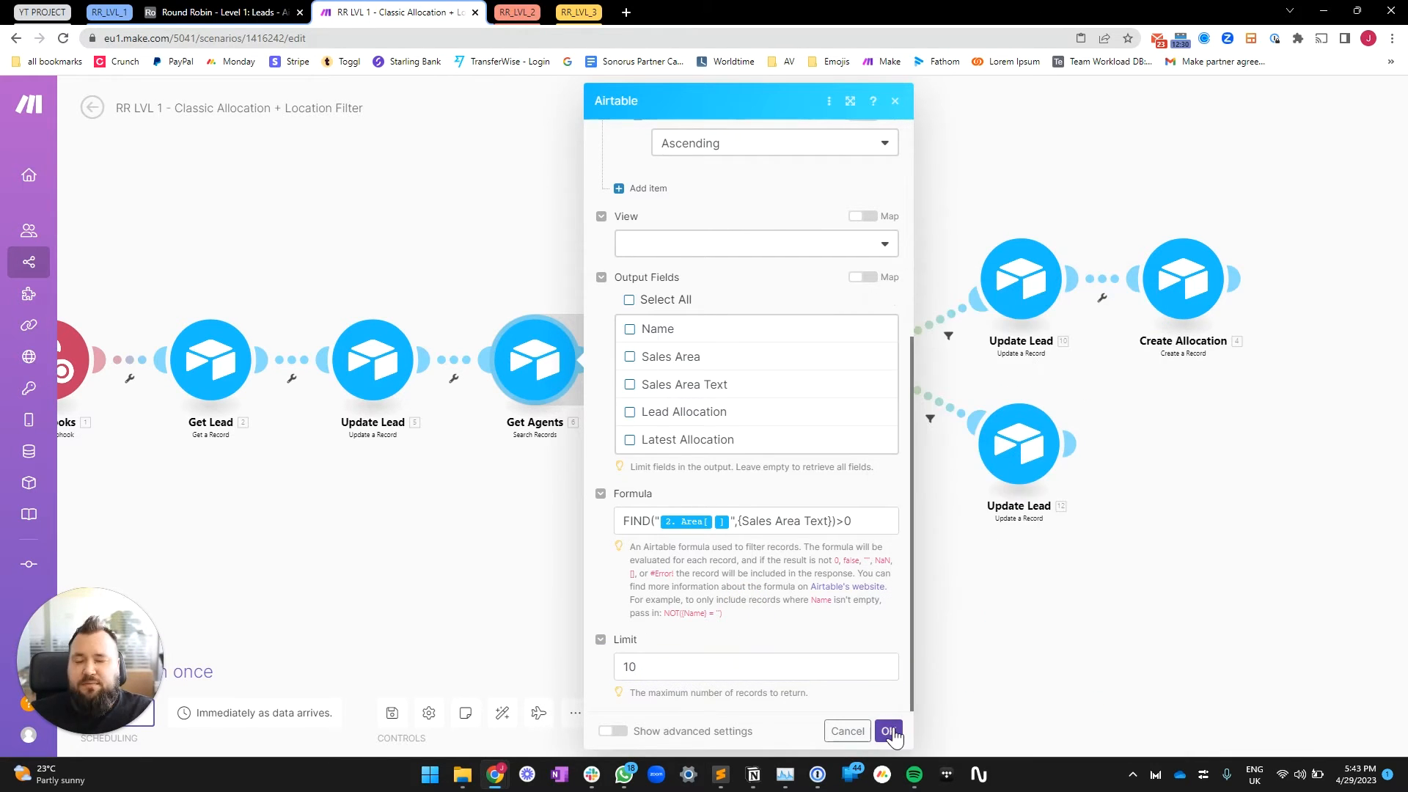
double_click(681, 667)
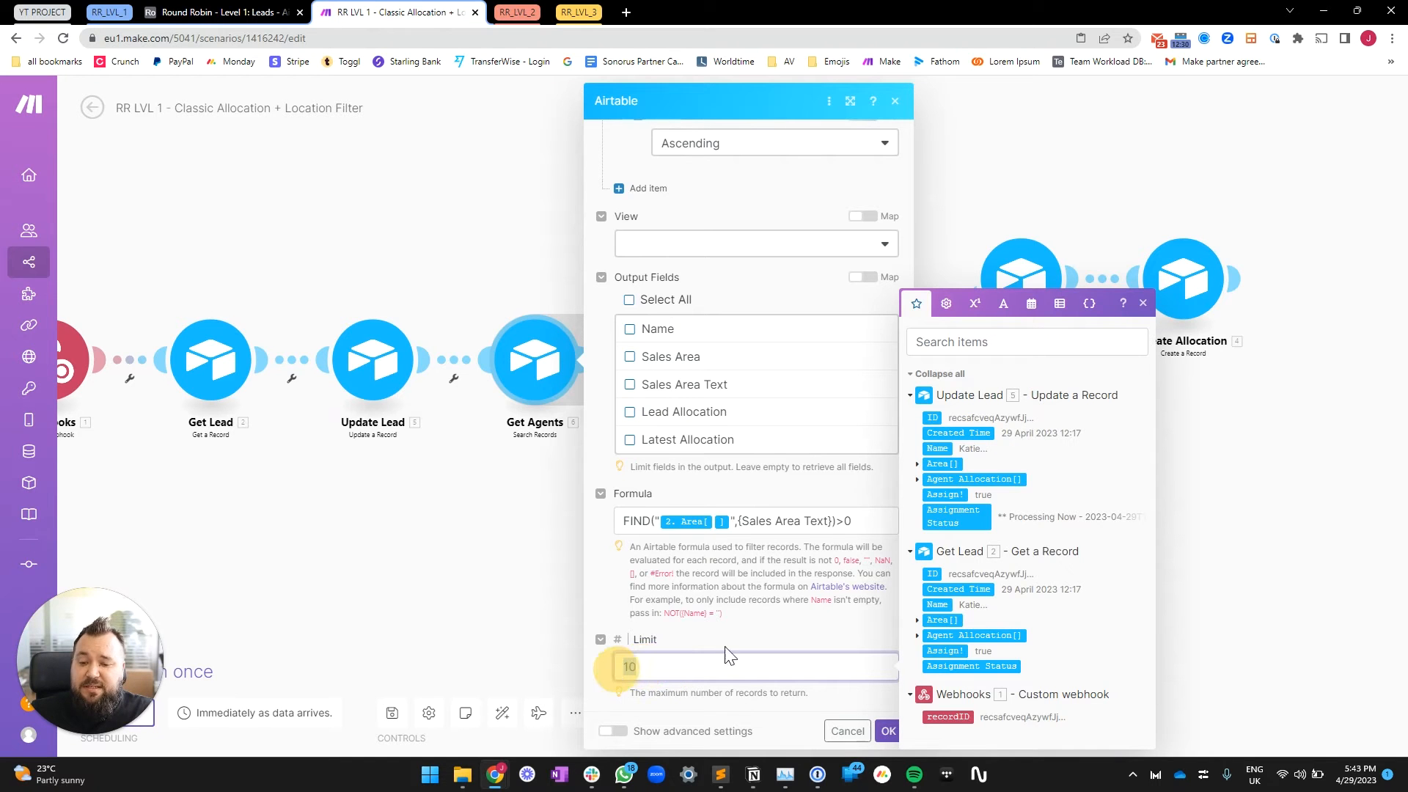
click(854, 708)
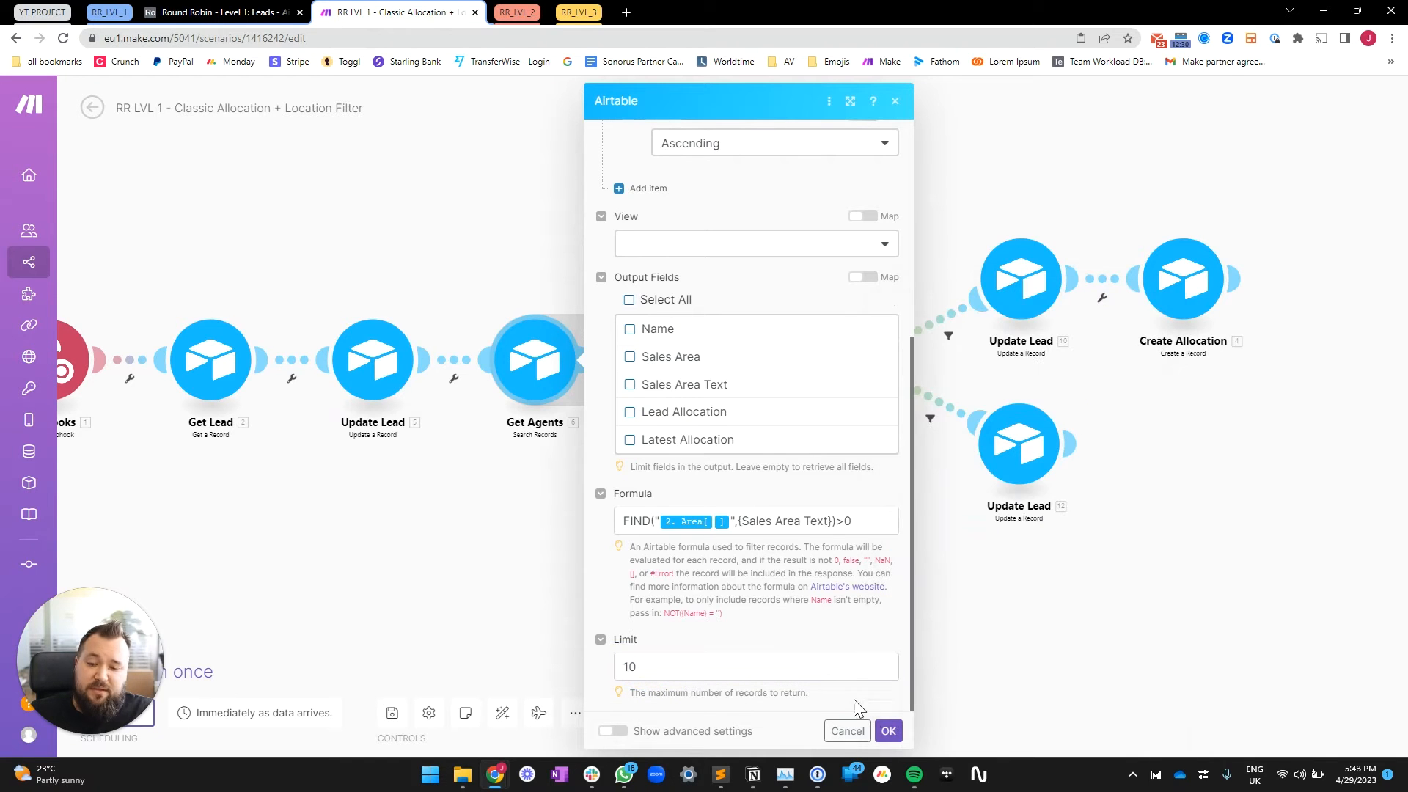
click(889, 735)
- Inspect the filter condition after Get Agents, plus the Array aggregator's source module and aggregated fields
click(616, 376)
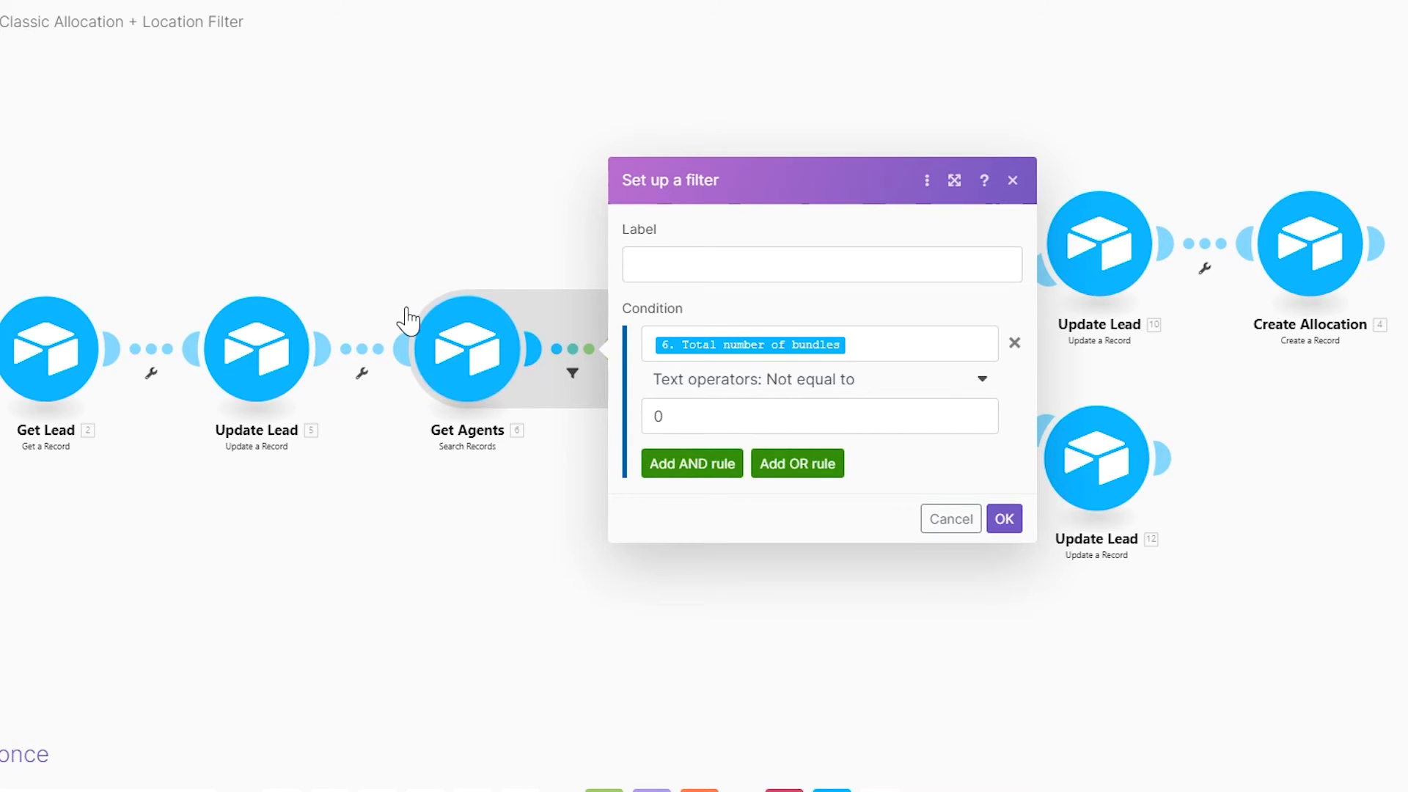
click(482, 511)
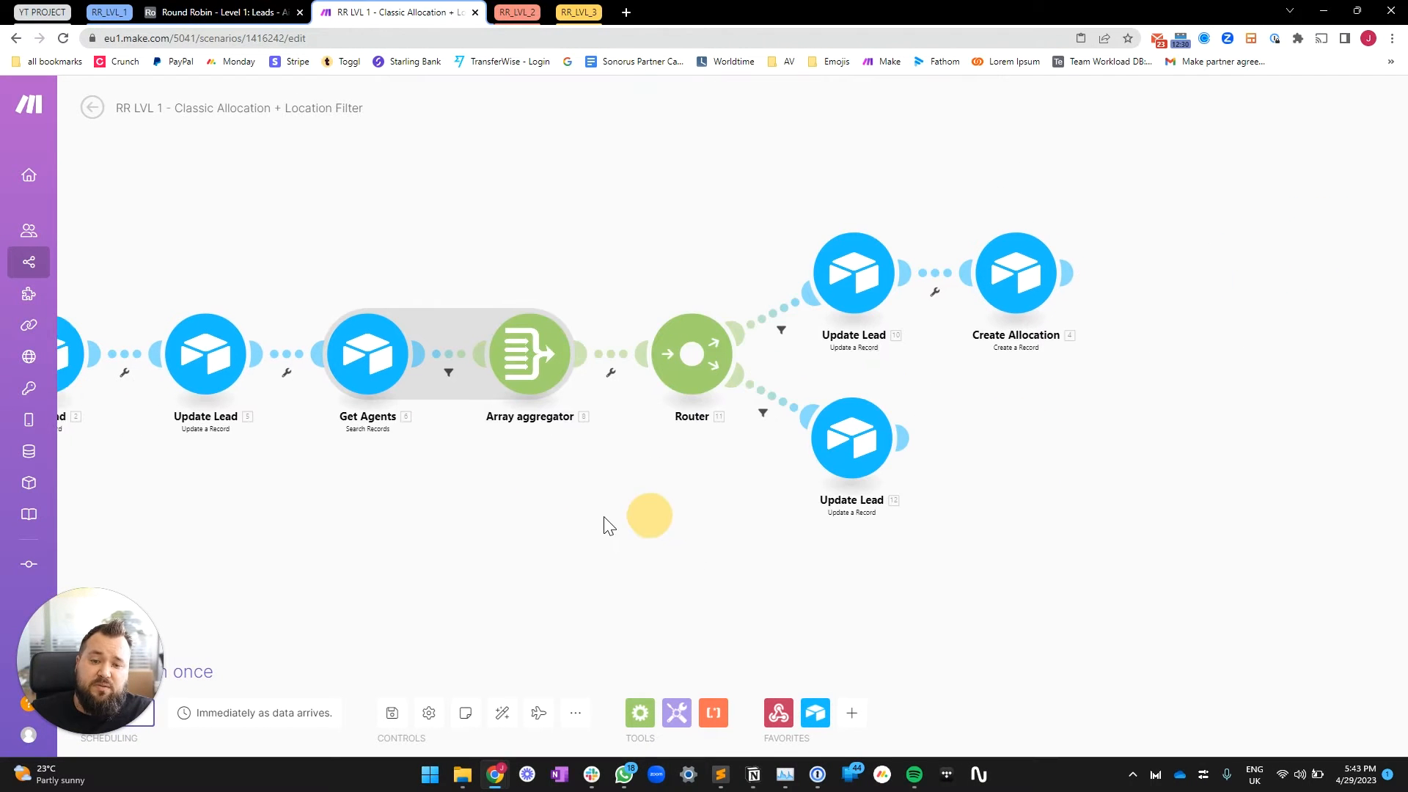
click(534, 370)
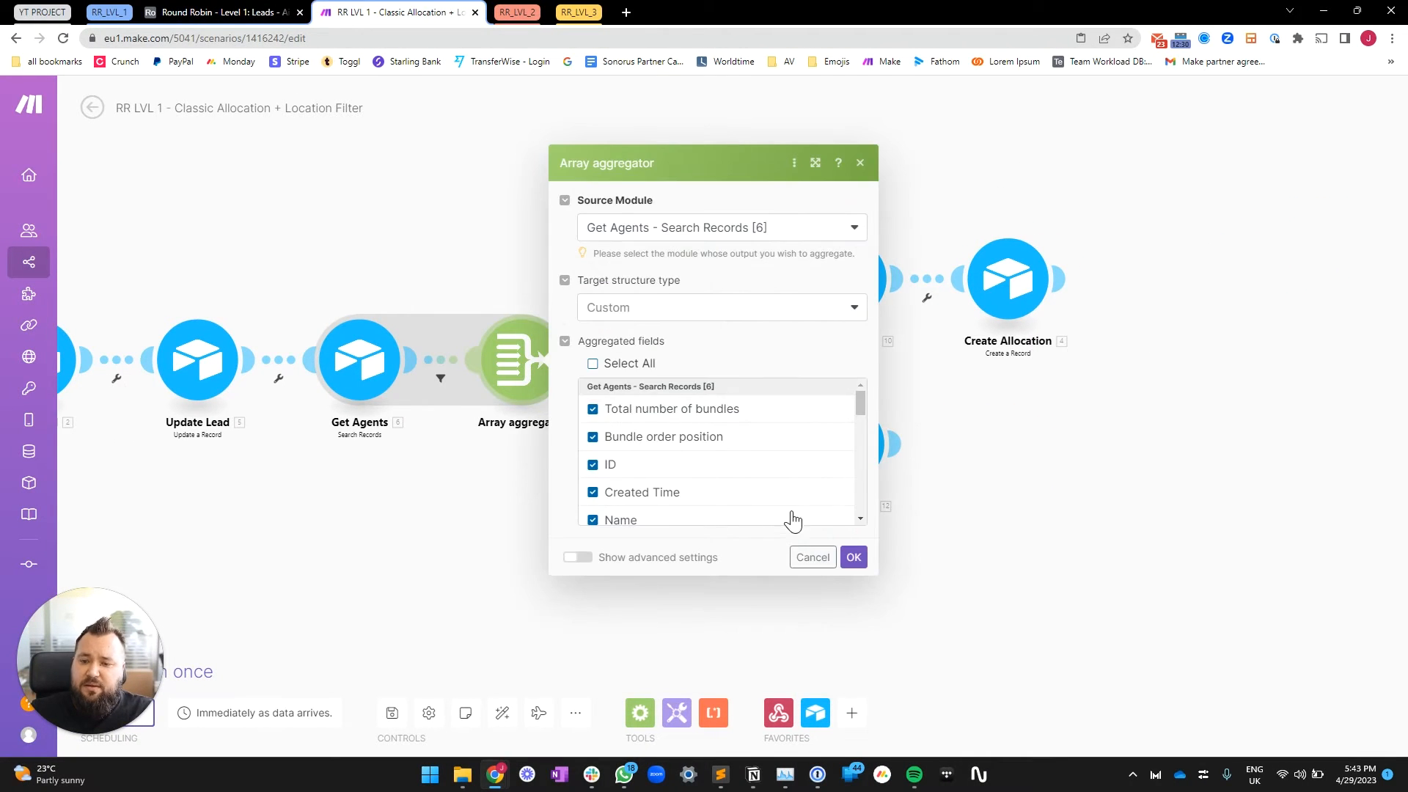
scroll(695, 469, down, 1)
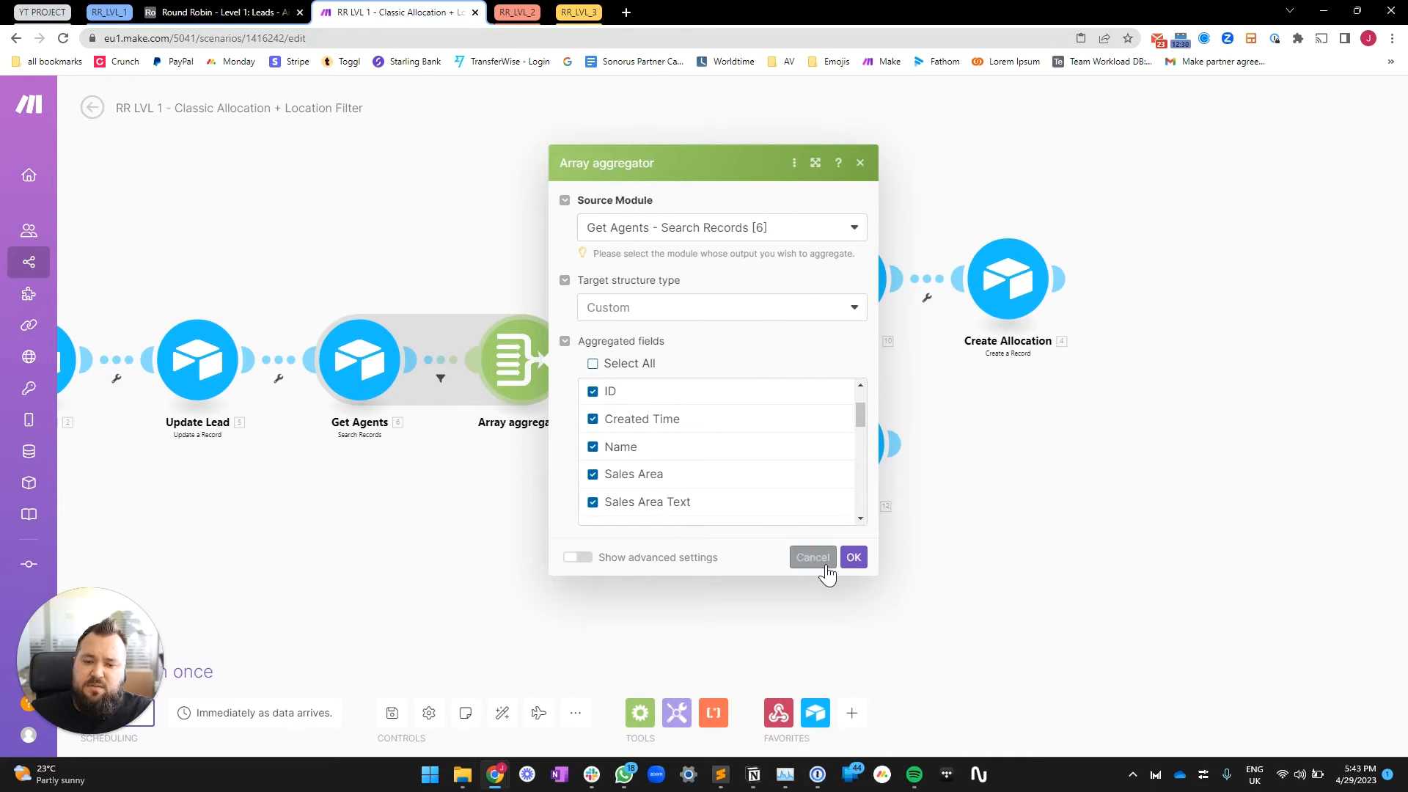
click(379, 358)
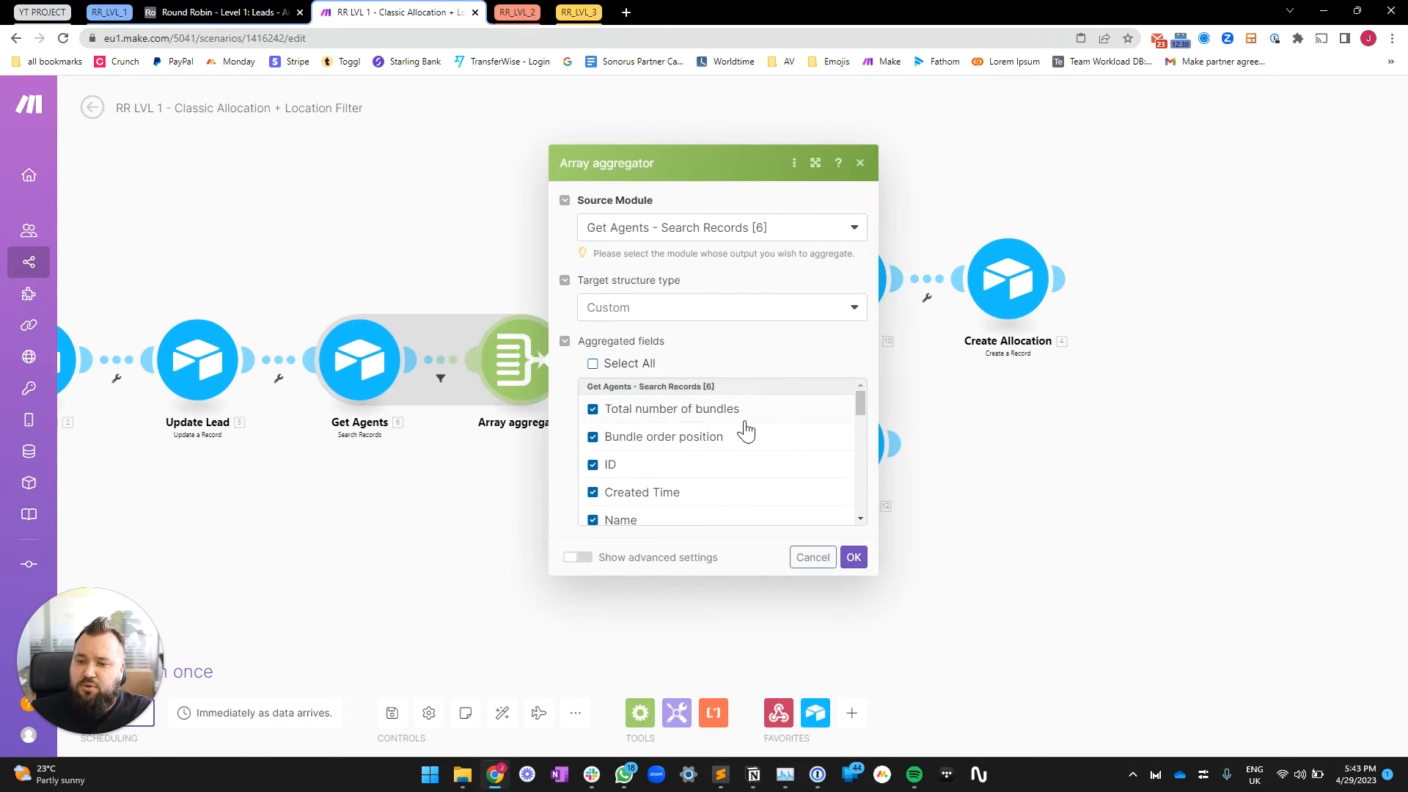
click(853, 559)
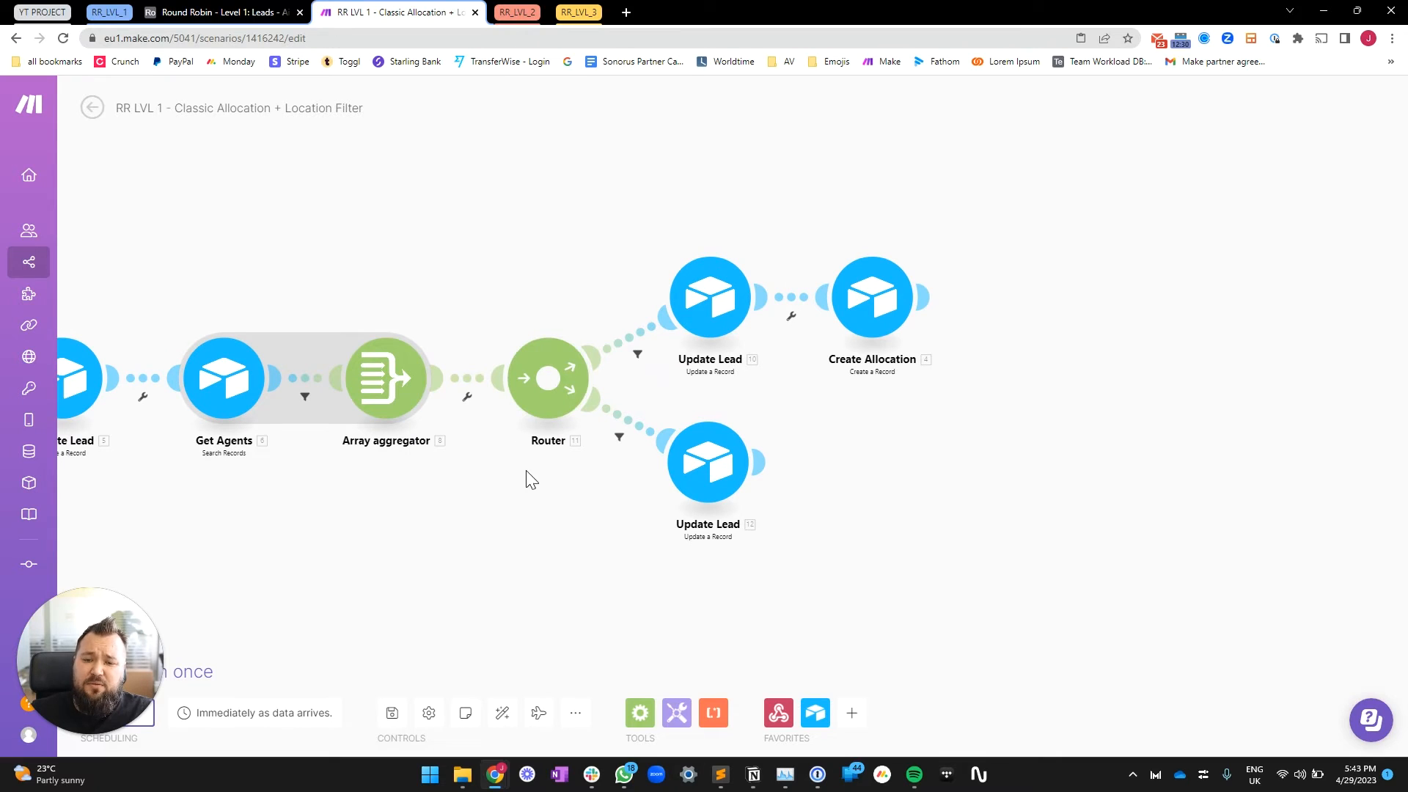
- Compare the filter conditions on the Router's two routes, which test the aggregated array length against 0
click(630, 346)
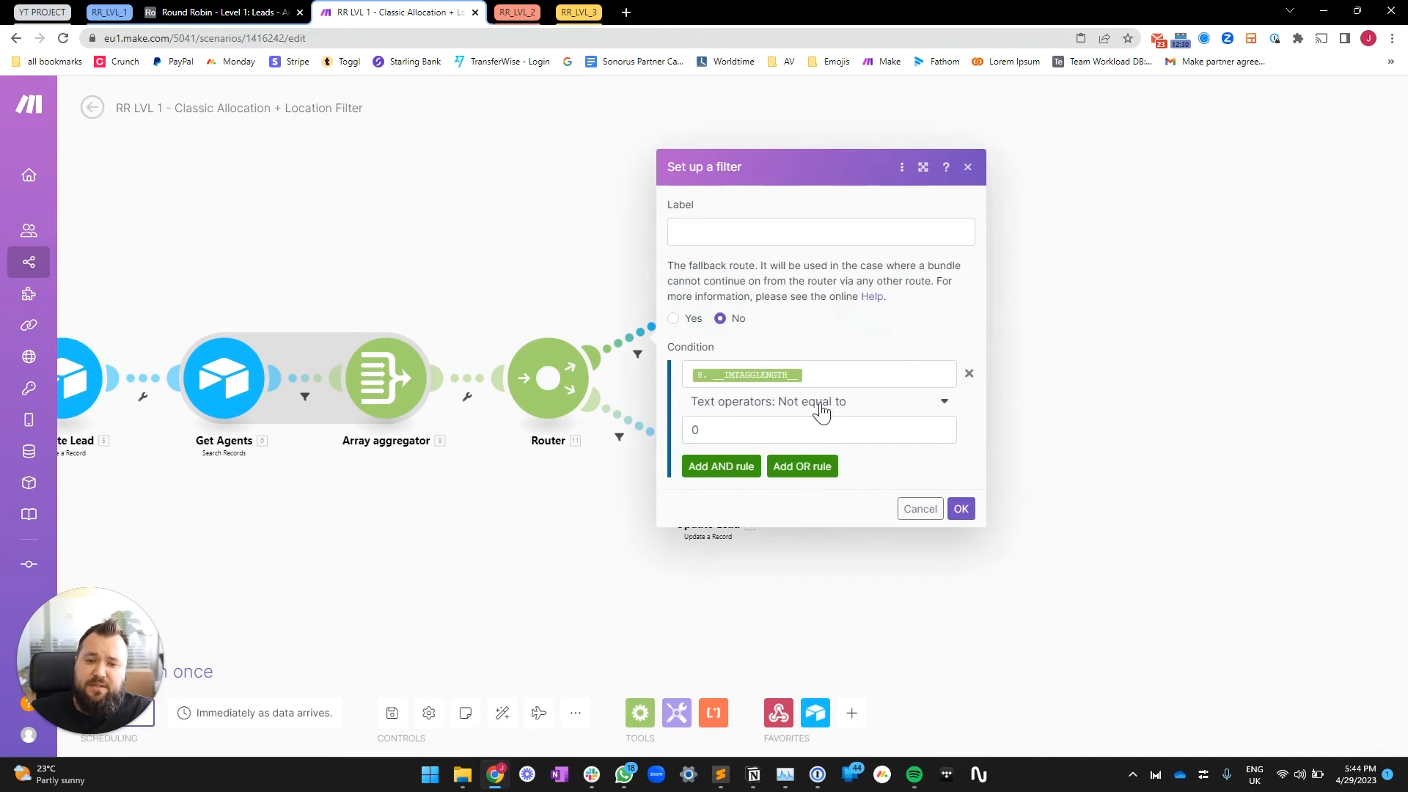
click(844, 373)
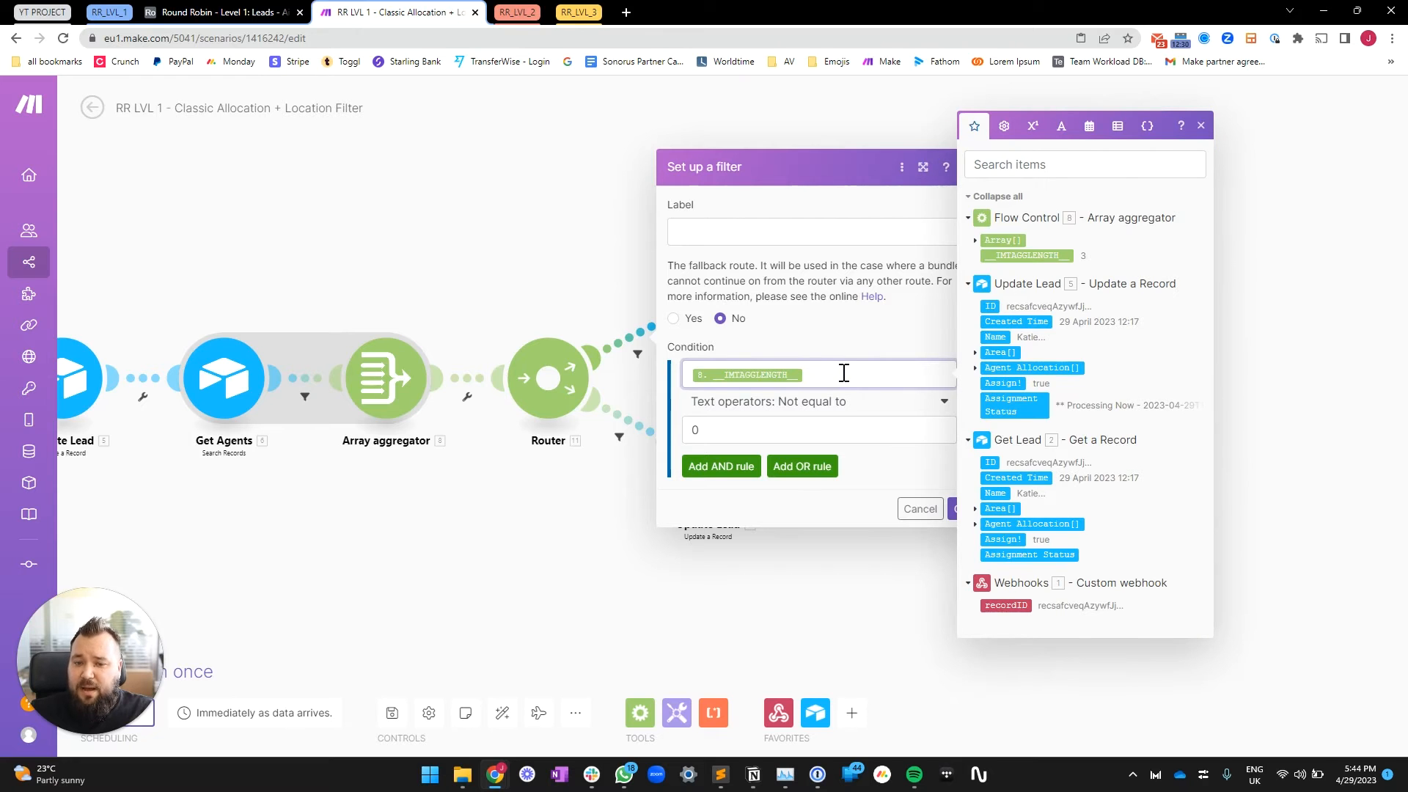
click(547, 511)
click(625, 431)
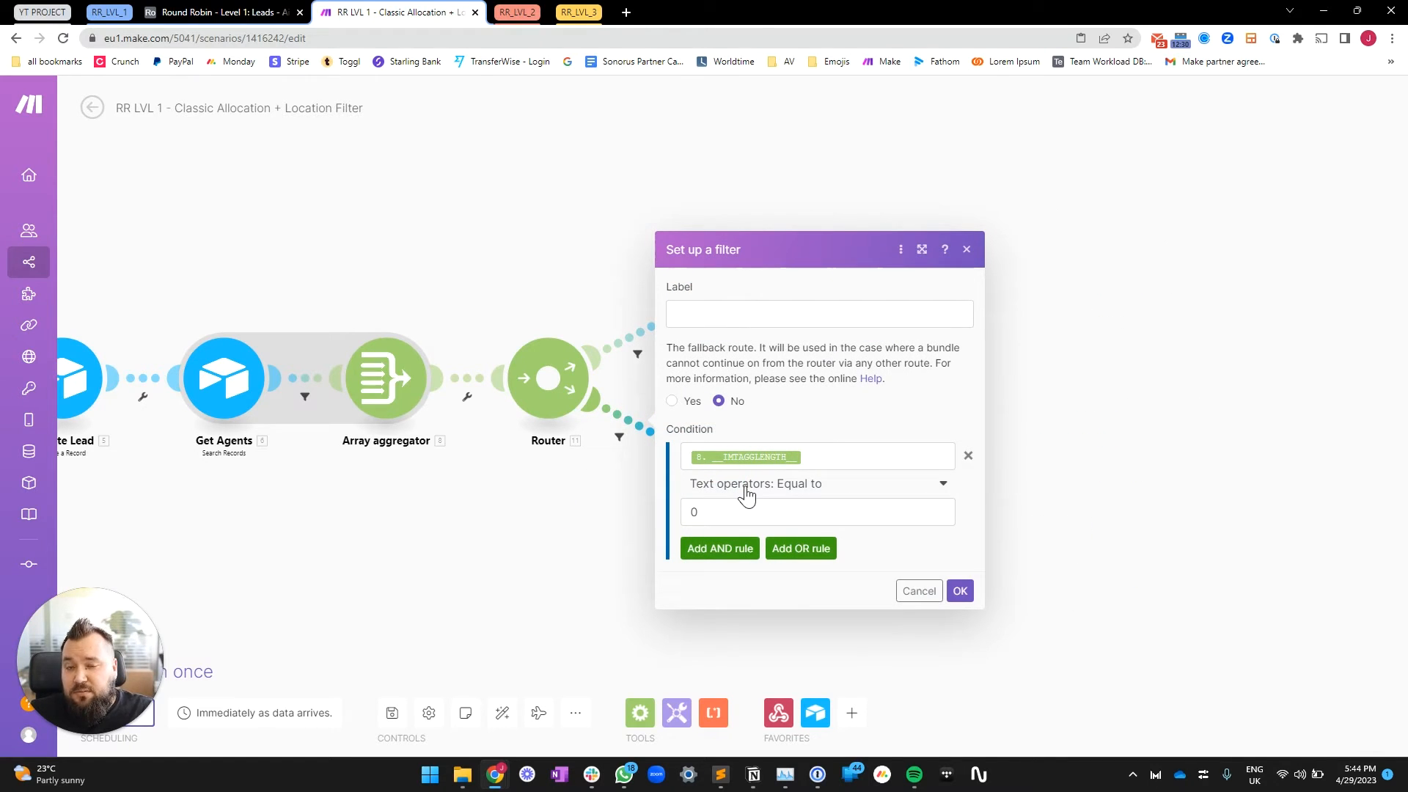
click(558, 542)
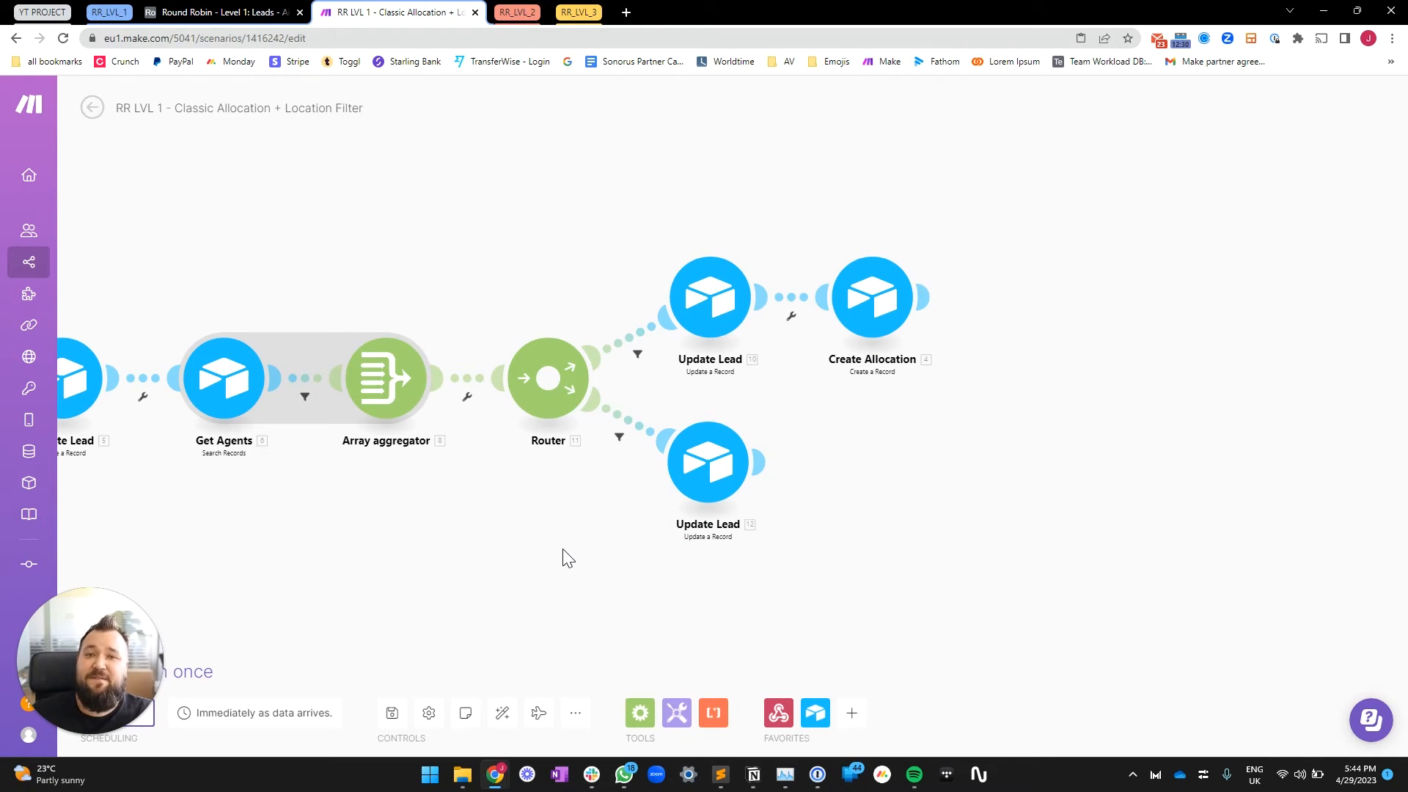
- Examine the Assignment Status text for the no-available-agents case in the Update Lead module on the Router's zero-length route
drag(548, 202, 497, 183)
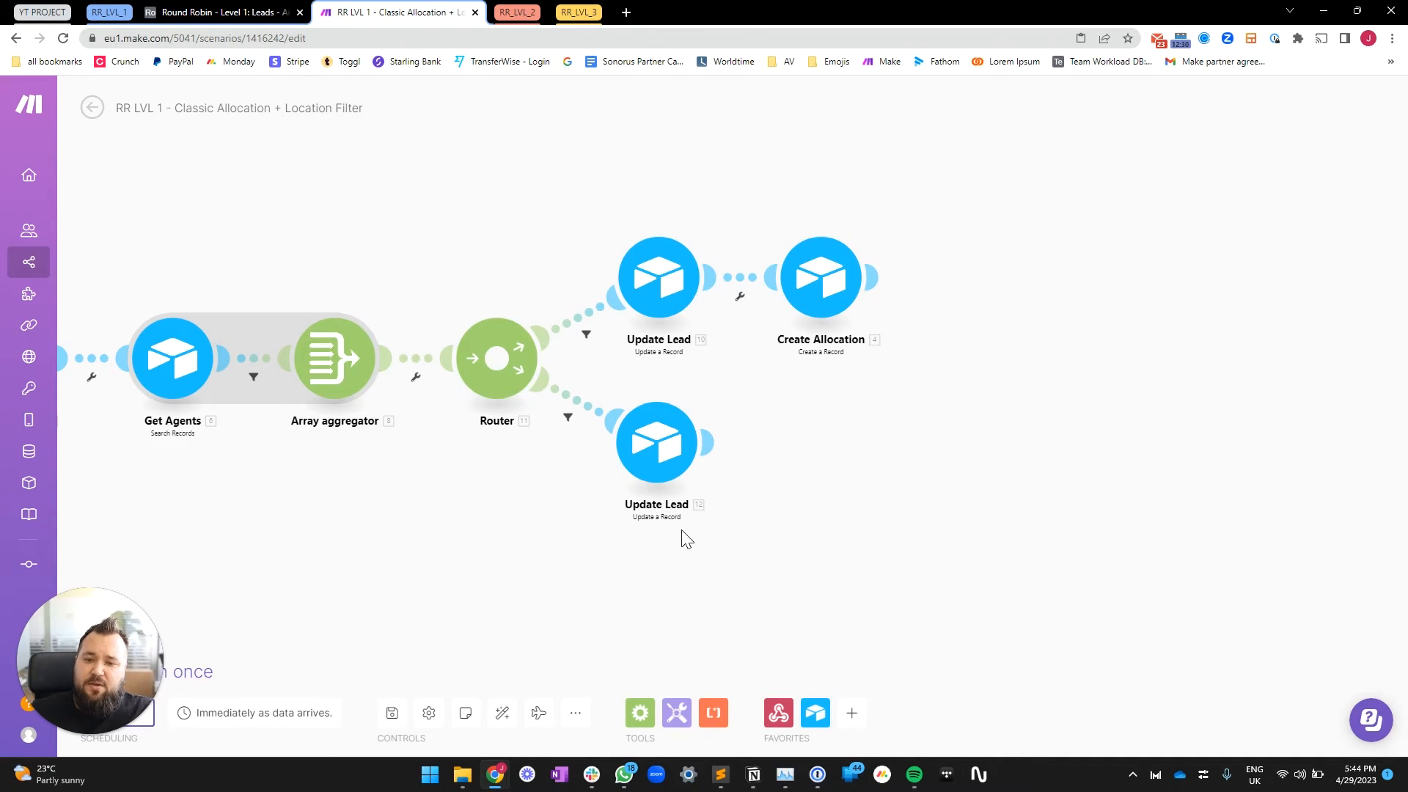
click(655, 470)
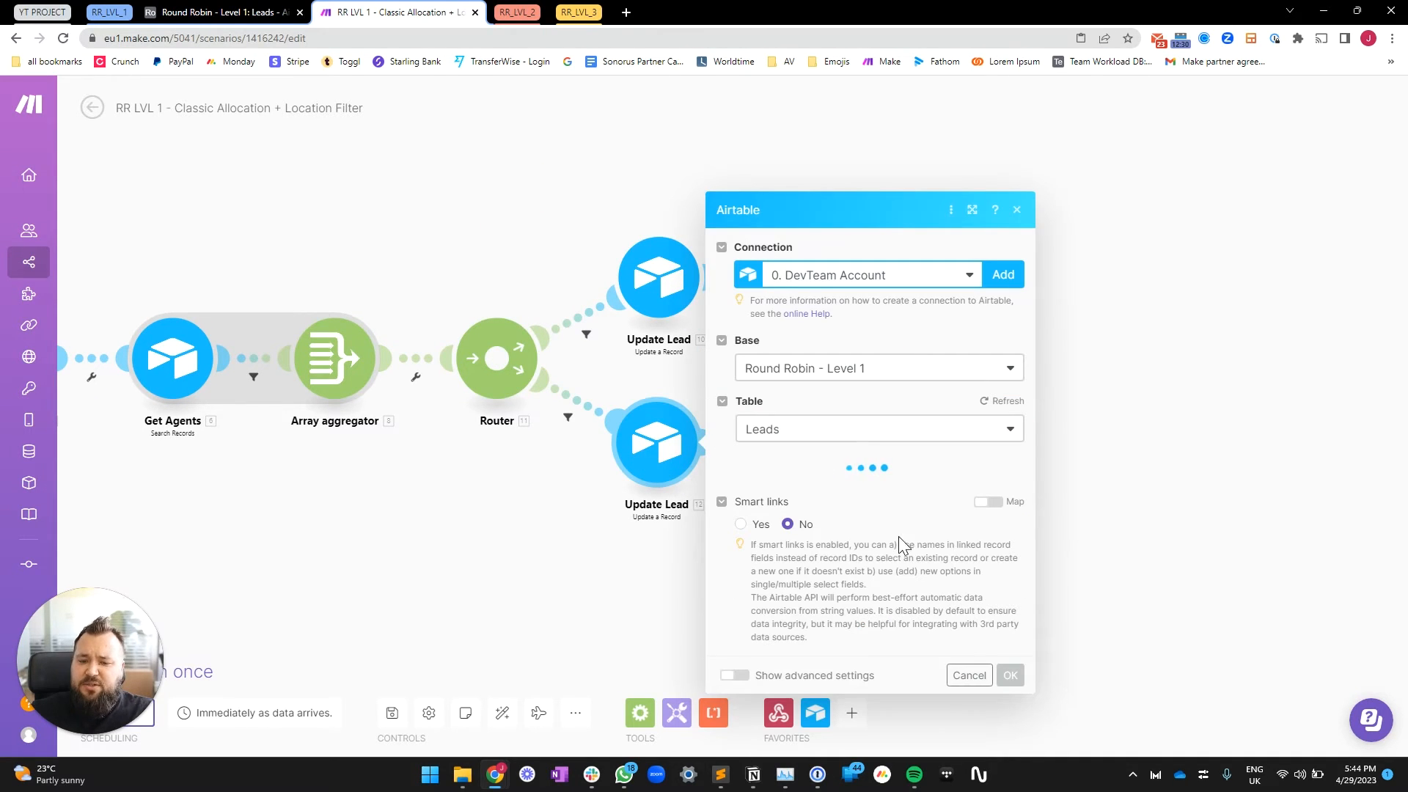
scroll(890, 532, down, 3)
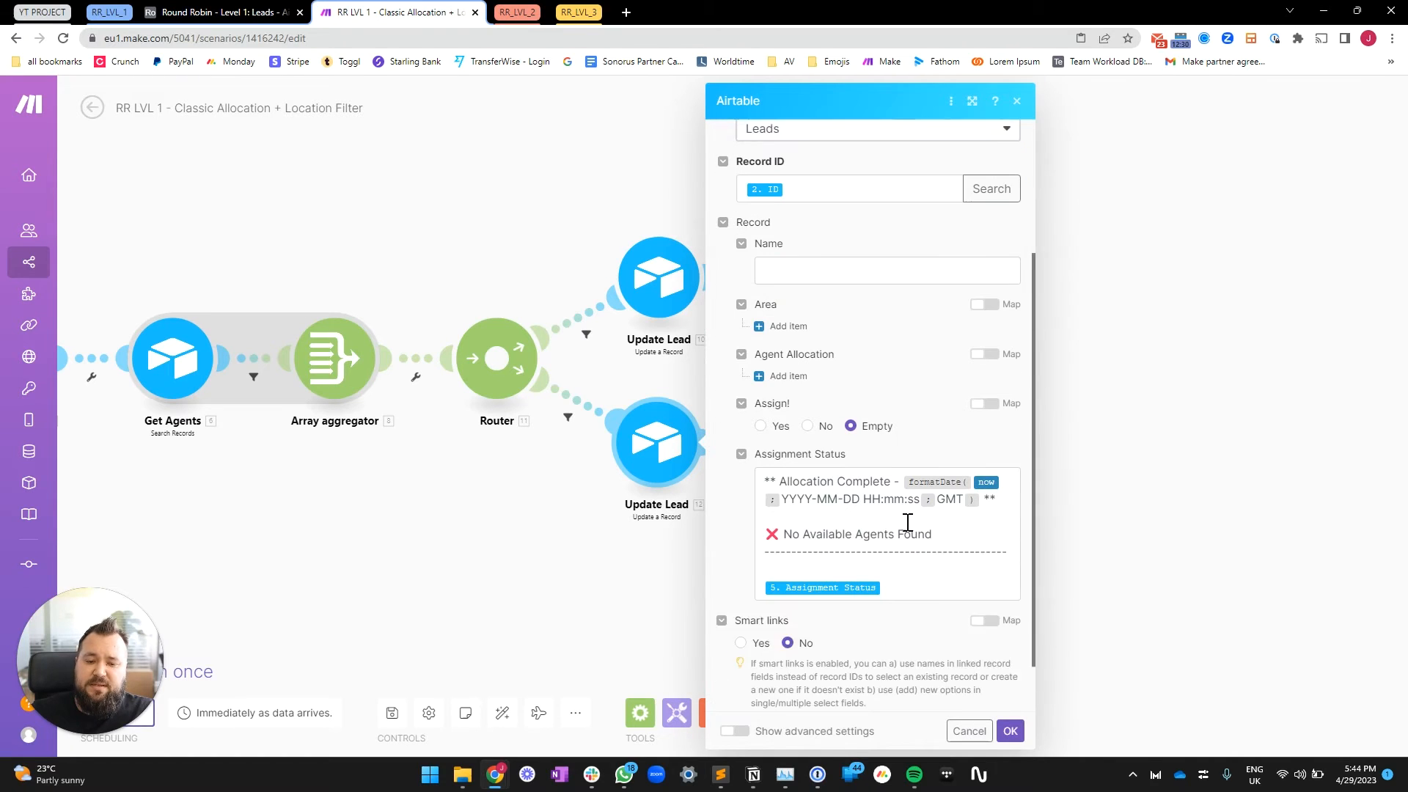
drag(768, 454, 1021, 531)
click(886, 562)
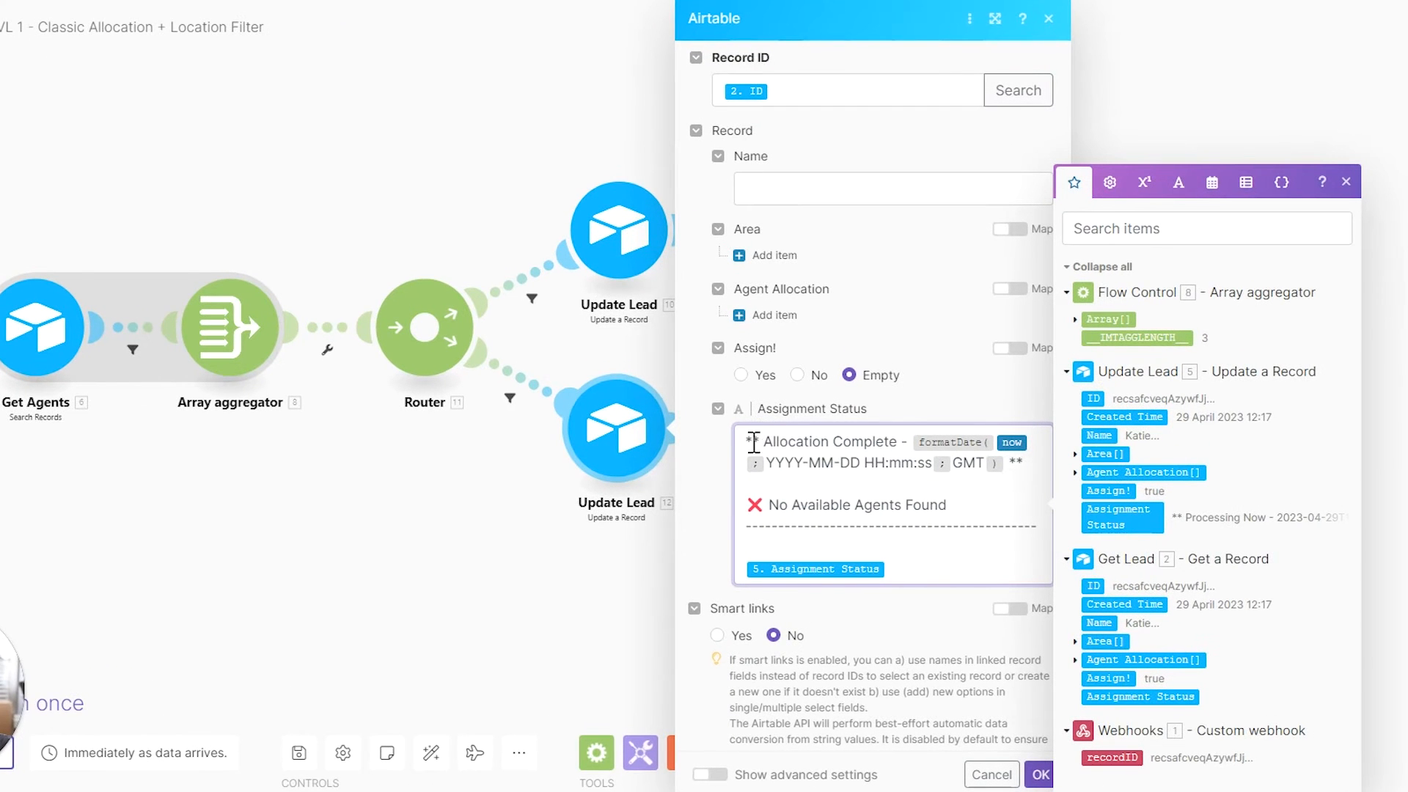
drag(754, 444, 990, 449)
drag(747, 504, 984, 526)
click(984, 528)
click(517, 557)
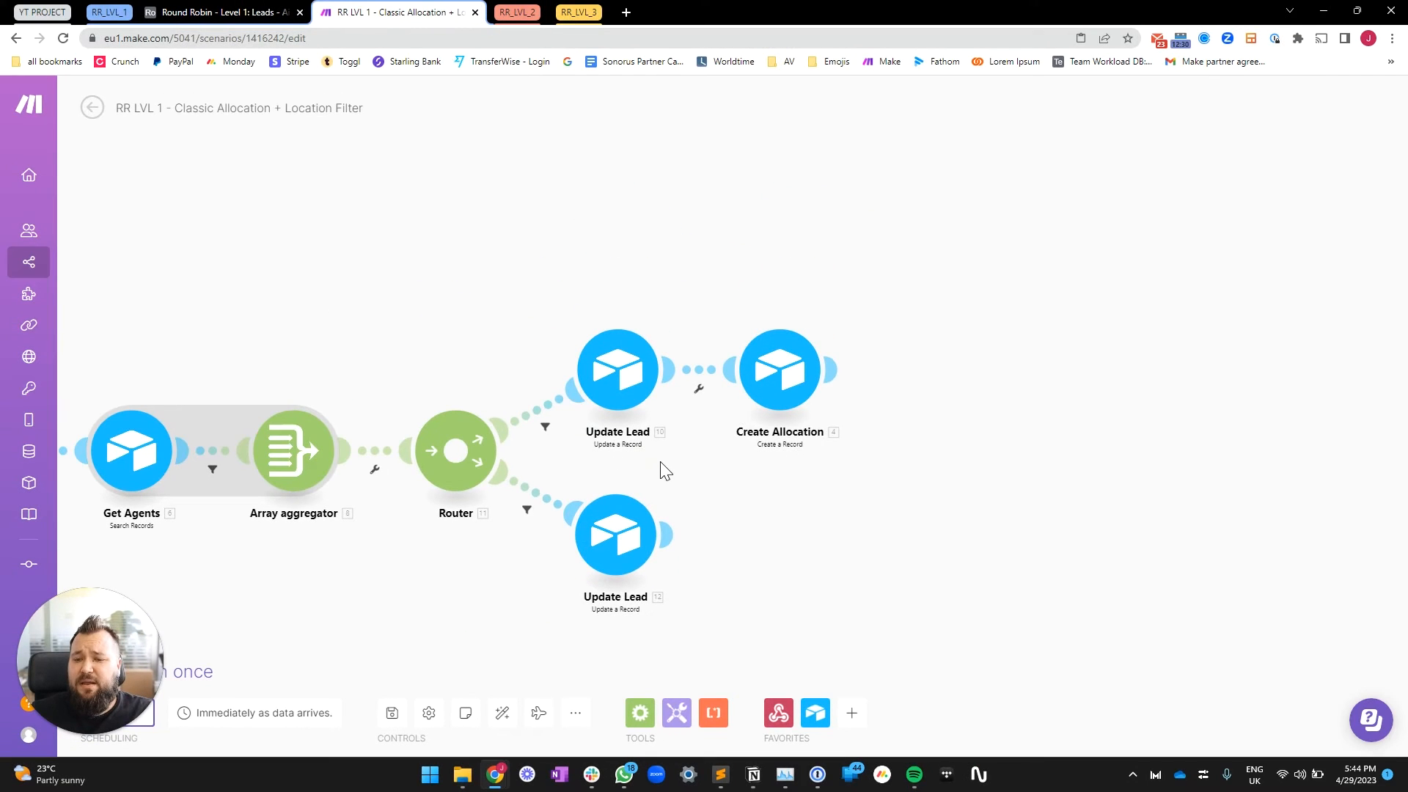
- Examine the Allocation Complete text mapped to Assignment Status in the Update Lead module before Create Allocation
drag(667, 467, 665, 481)
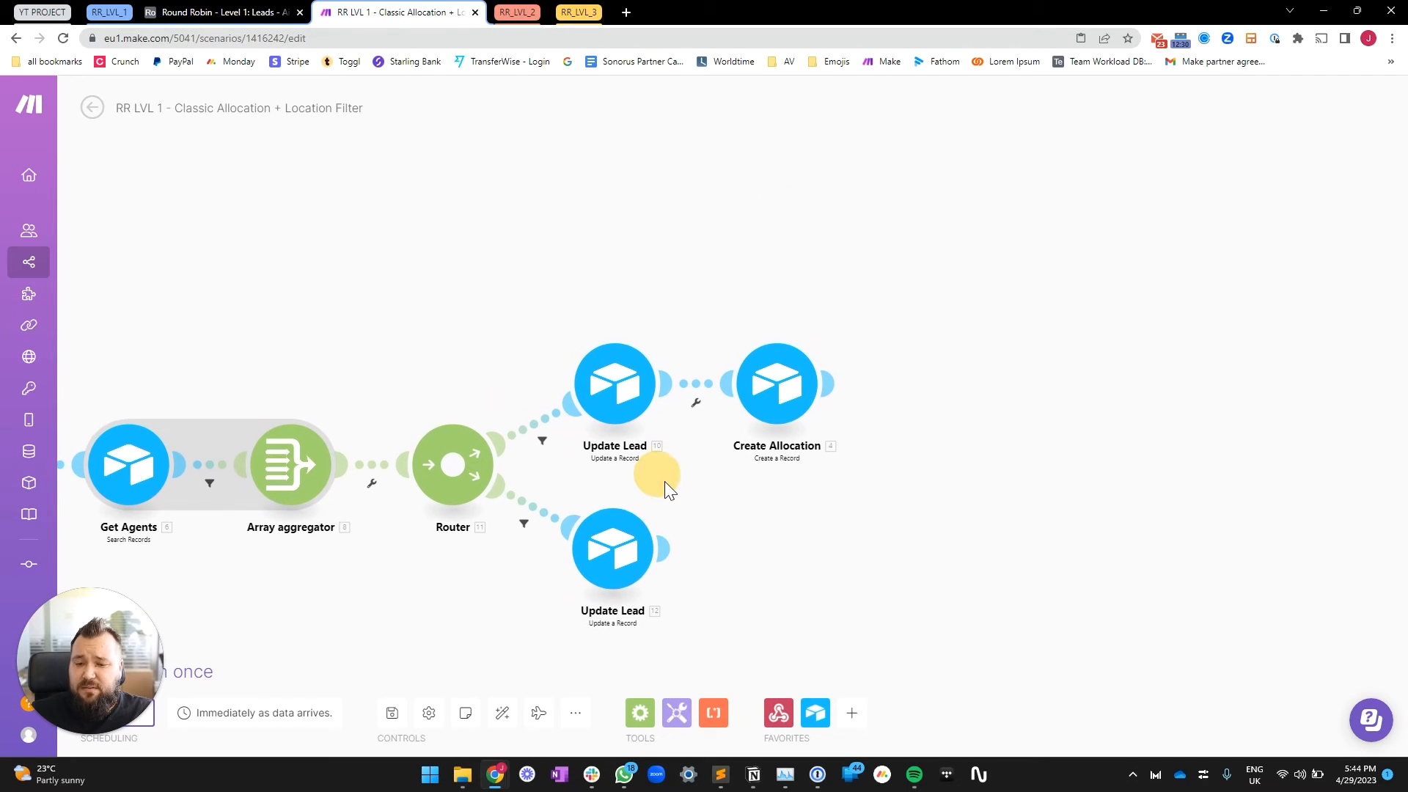
click(614, 411)
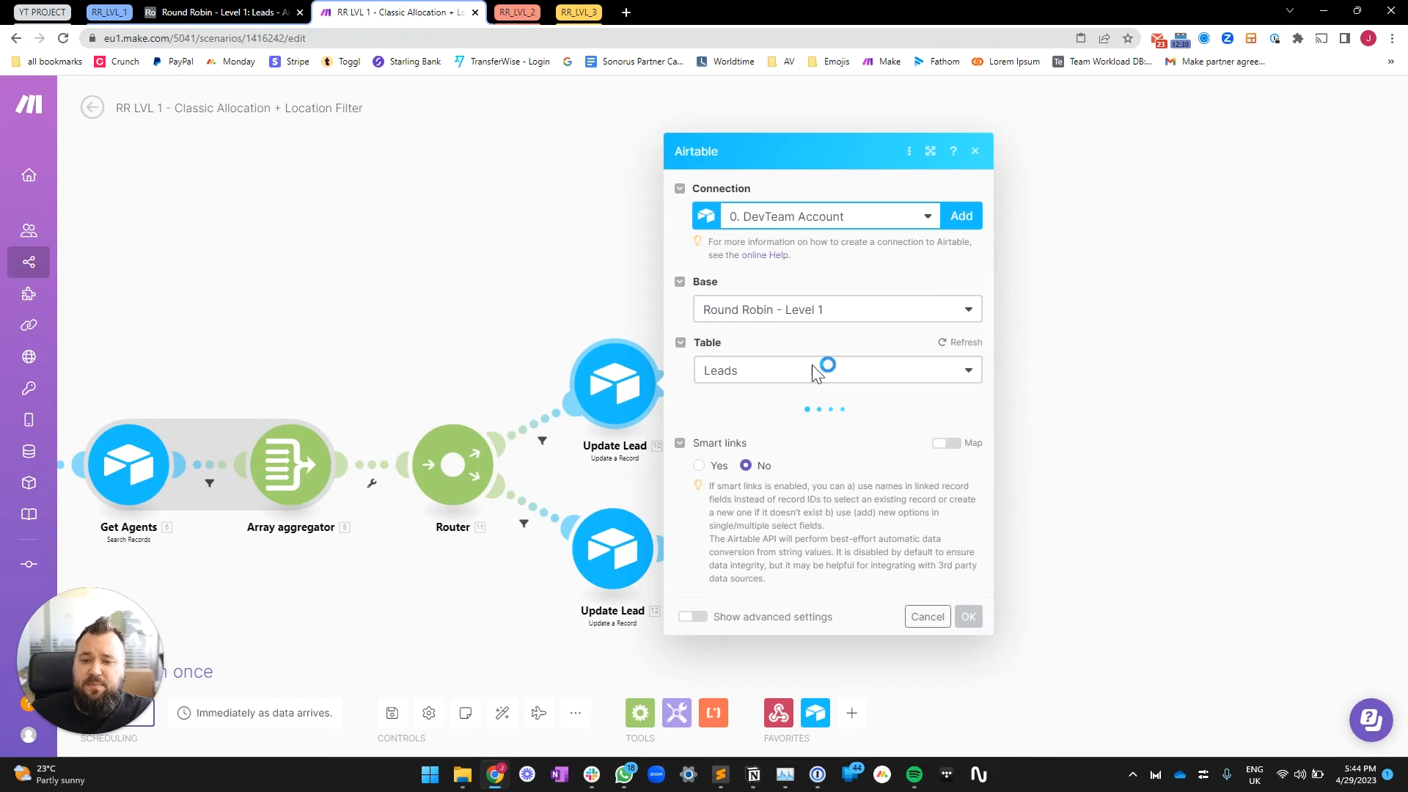
scroll(834, 592, down, 3)
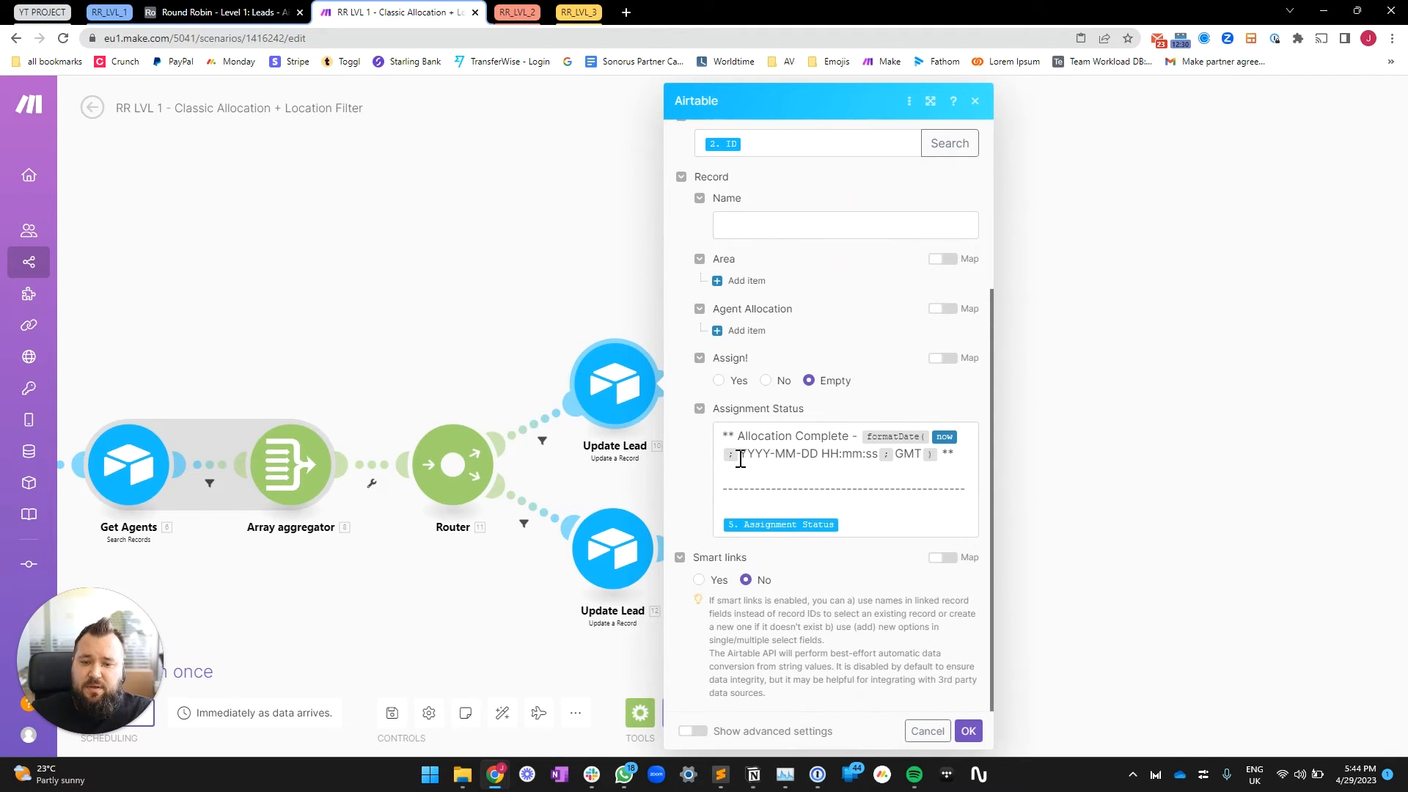
drag(728, 436, 945, 467)
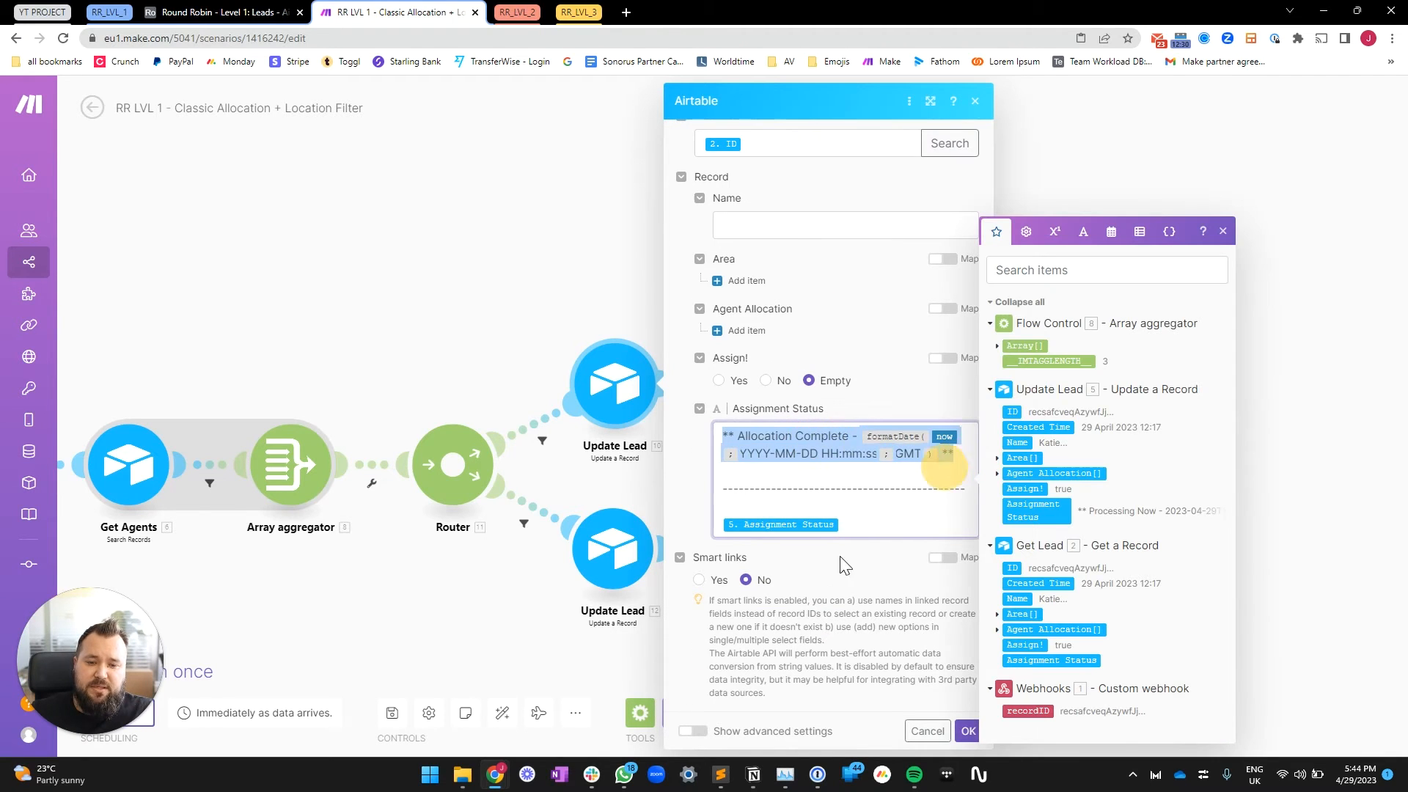
click(893, 517)
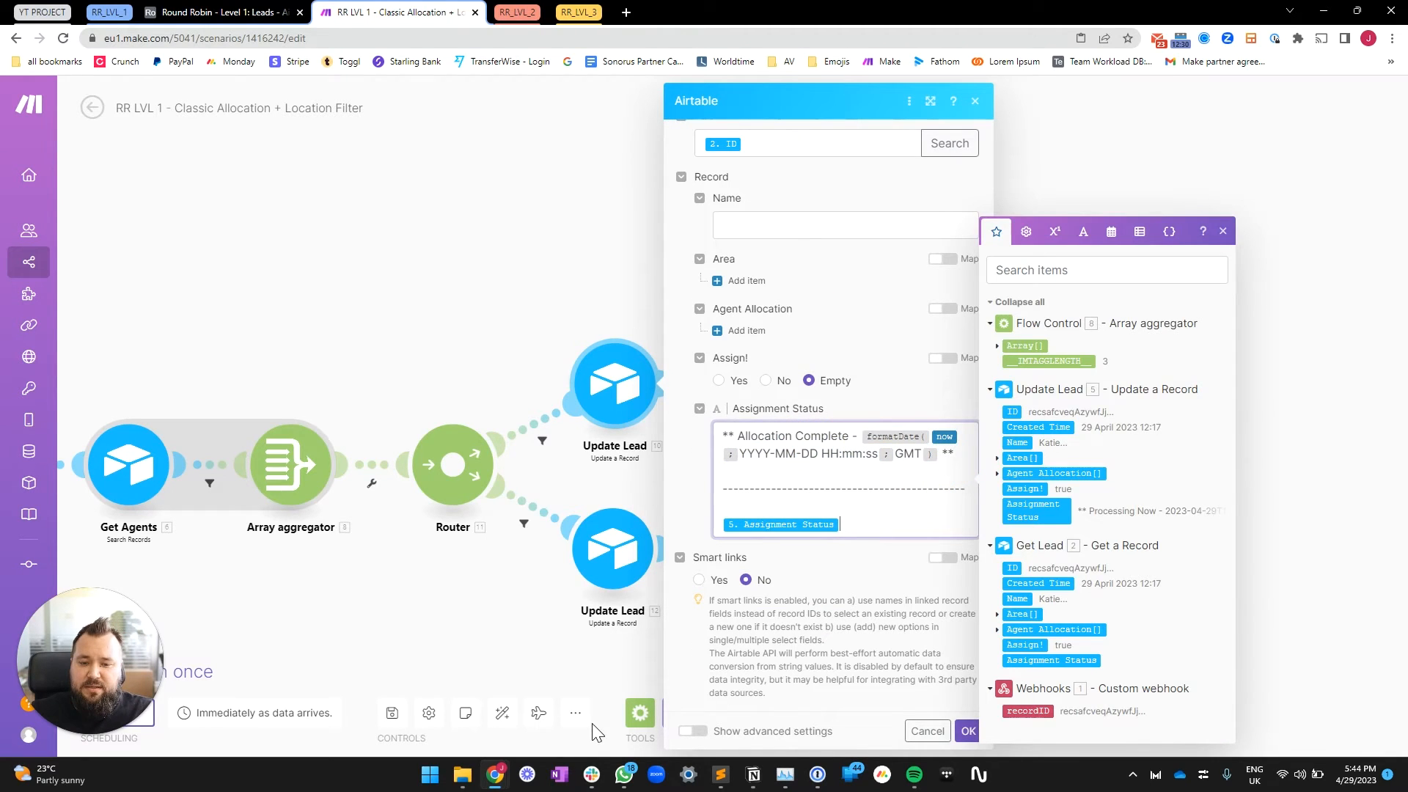
click(501, 633)
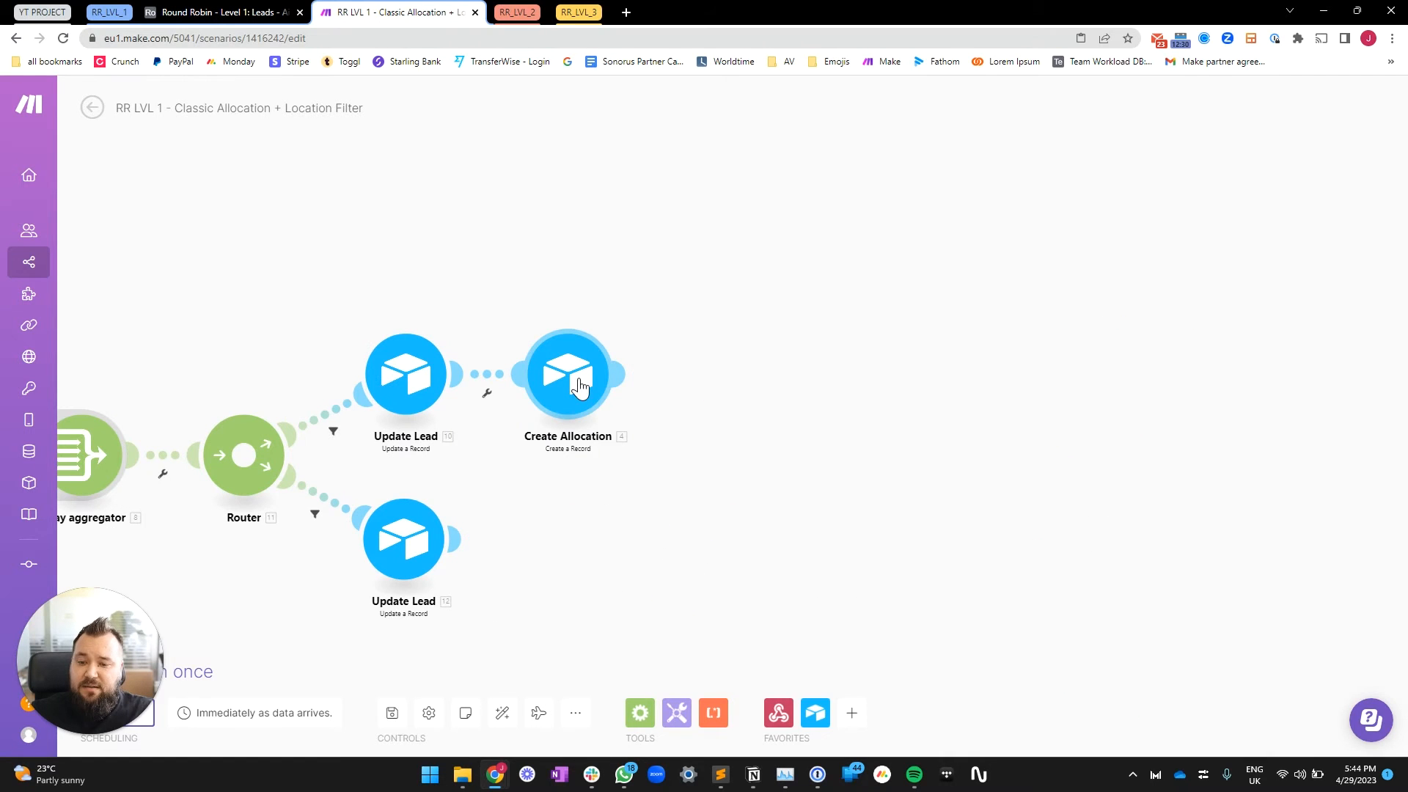
- Inspect the Create Allocation module's Lead Allocation table and the record ID mapped to its Lead field
click(569, 374)
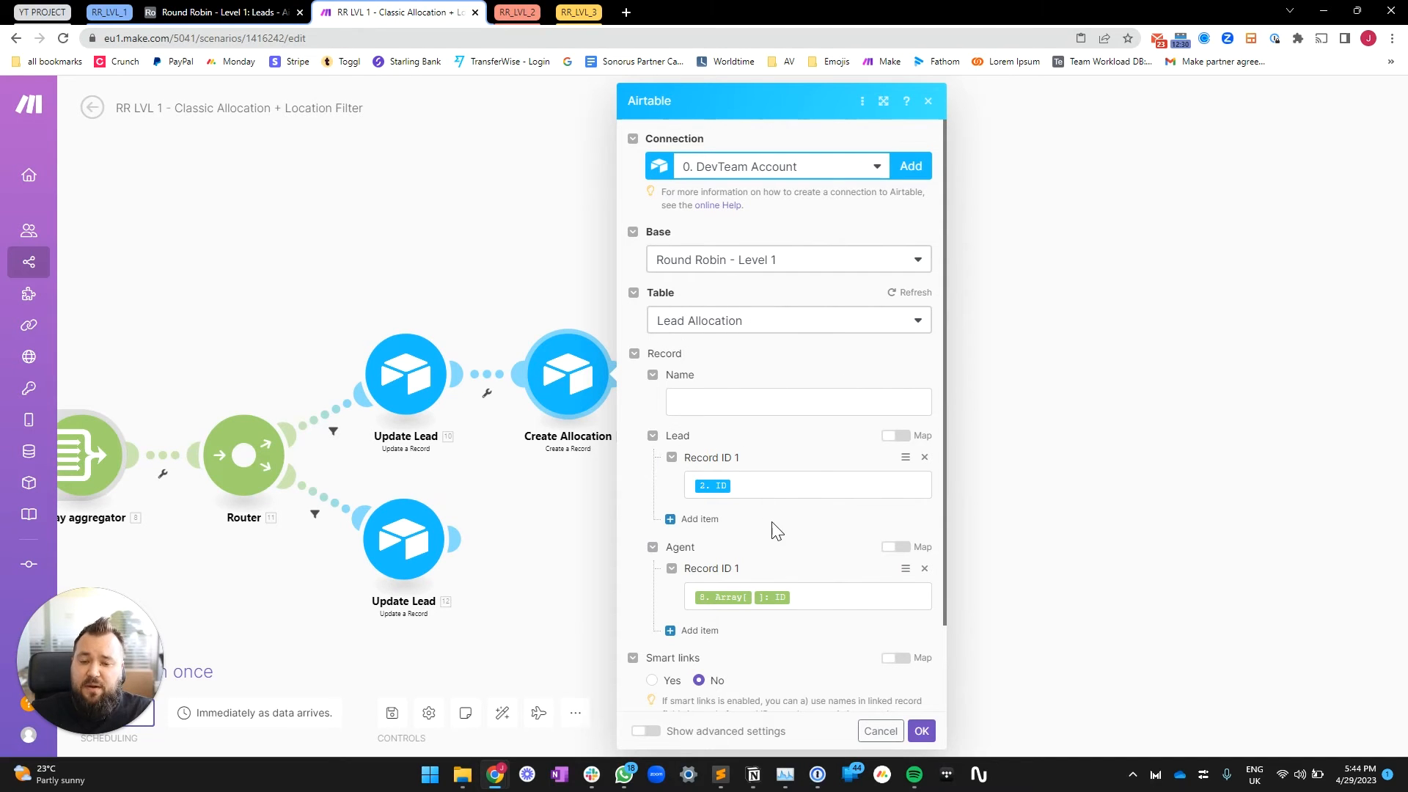
click(751, 490)
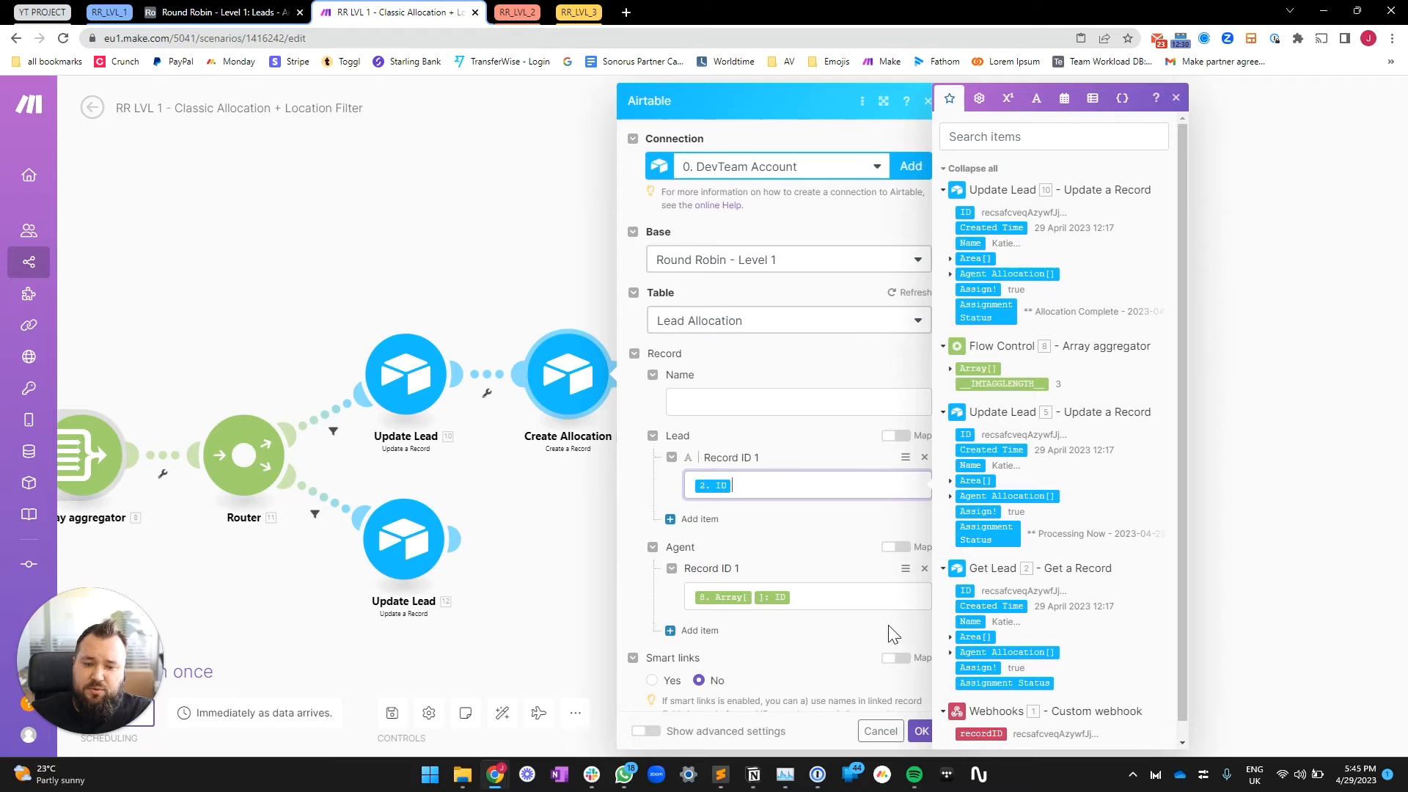
scroll(888, 630, down, 2)
- Clear and remap Create Allocation's Agent record ID to the ID inside the Array aggregator's Array, accept the module and save the scenario
click(815, 497)
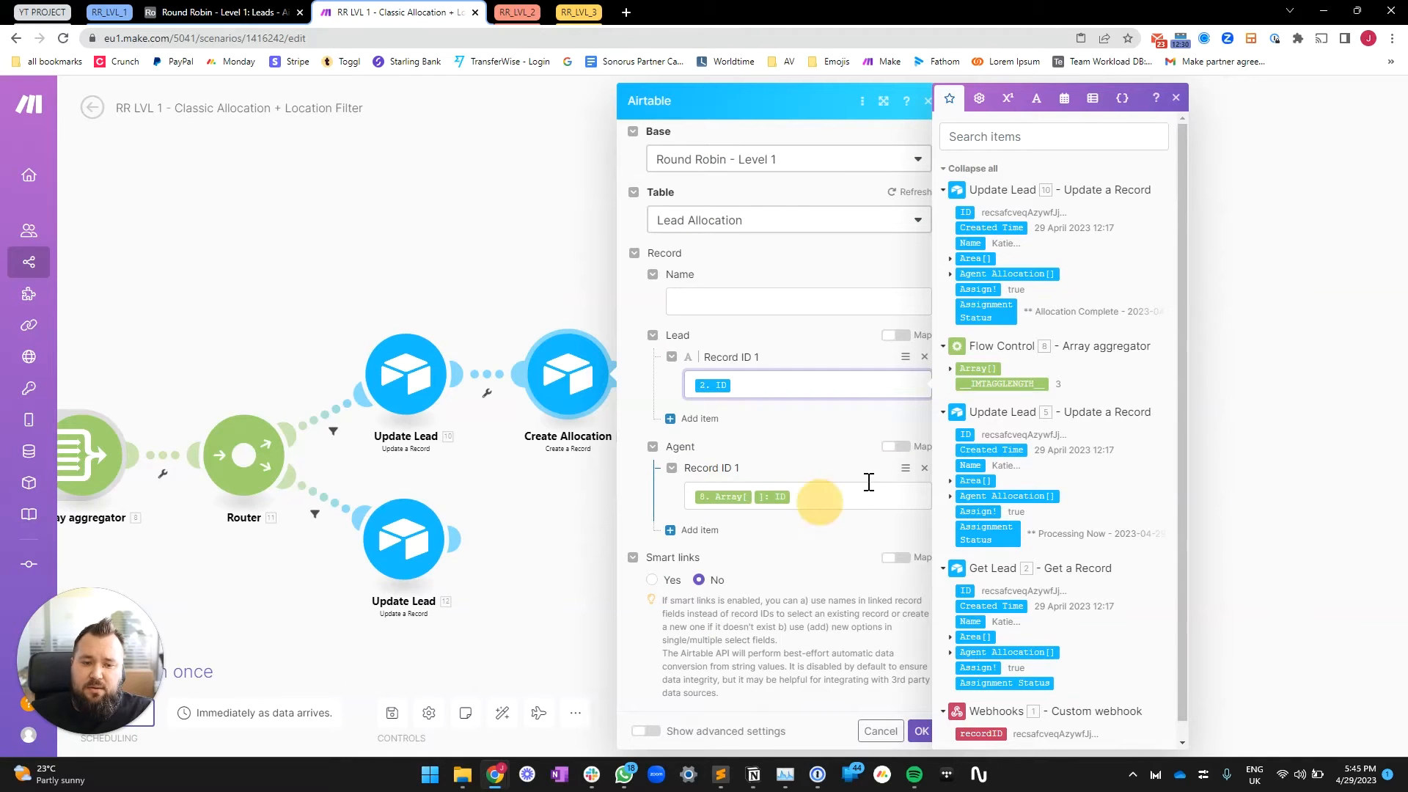
click(951, 370)
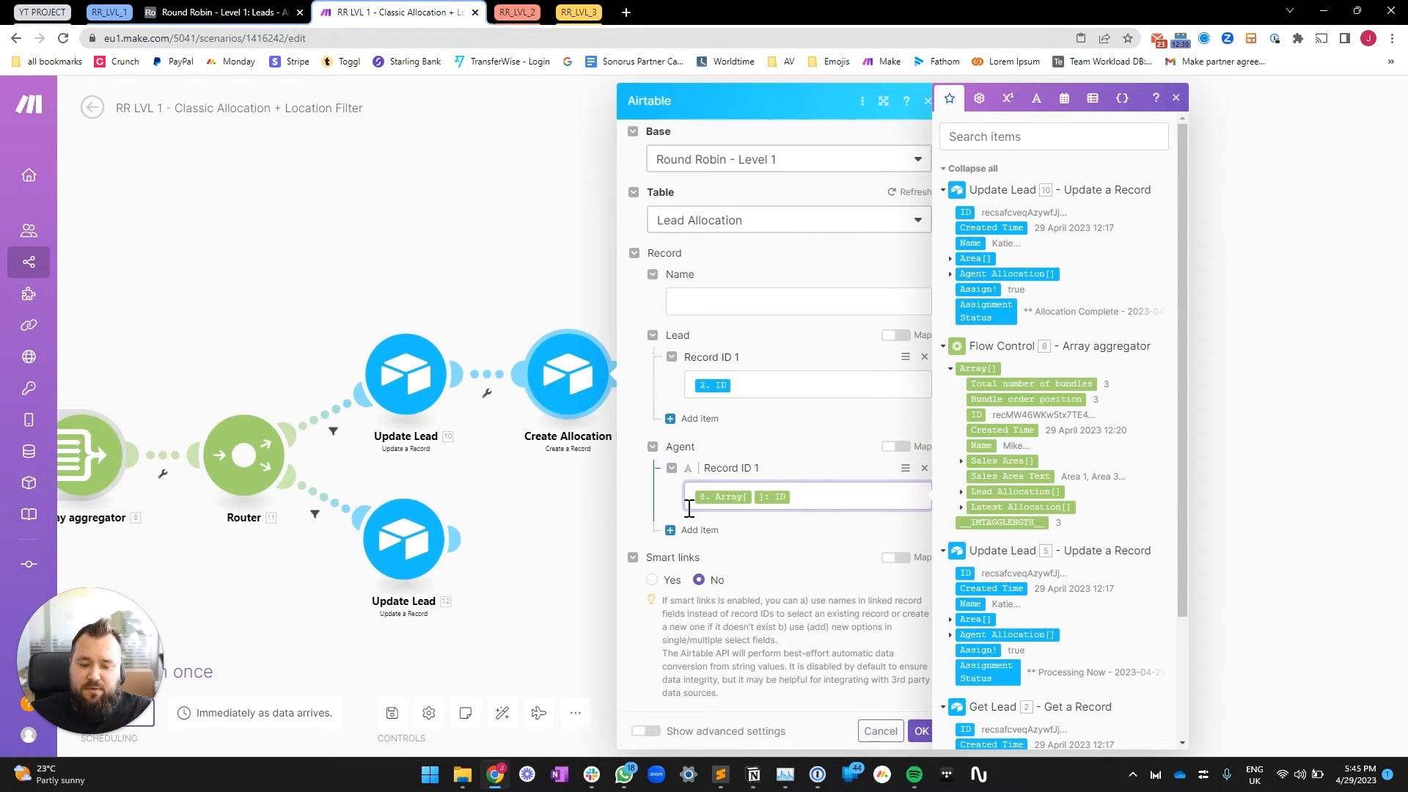
key(BackSpace)
key(BackSpace)
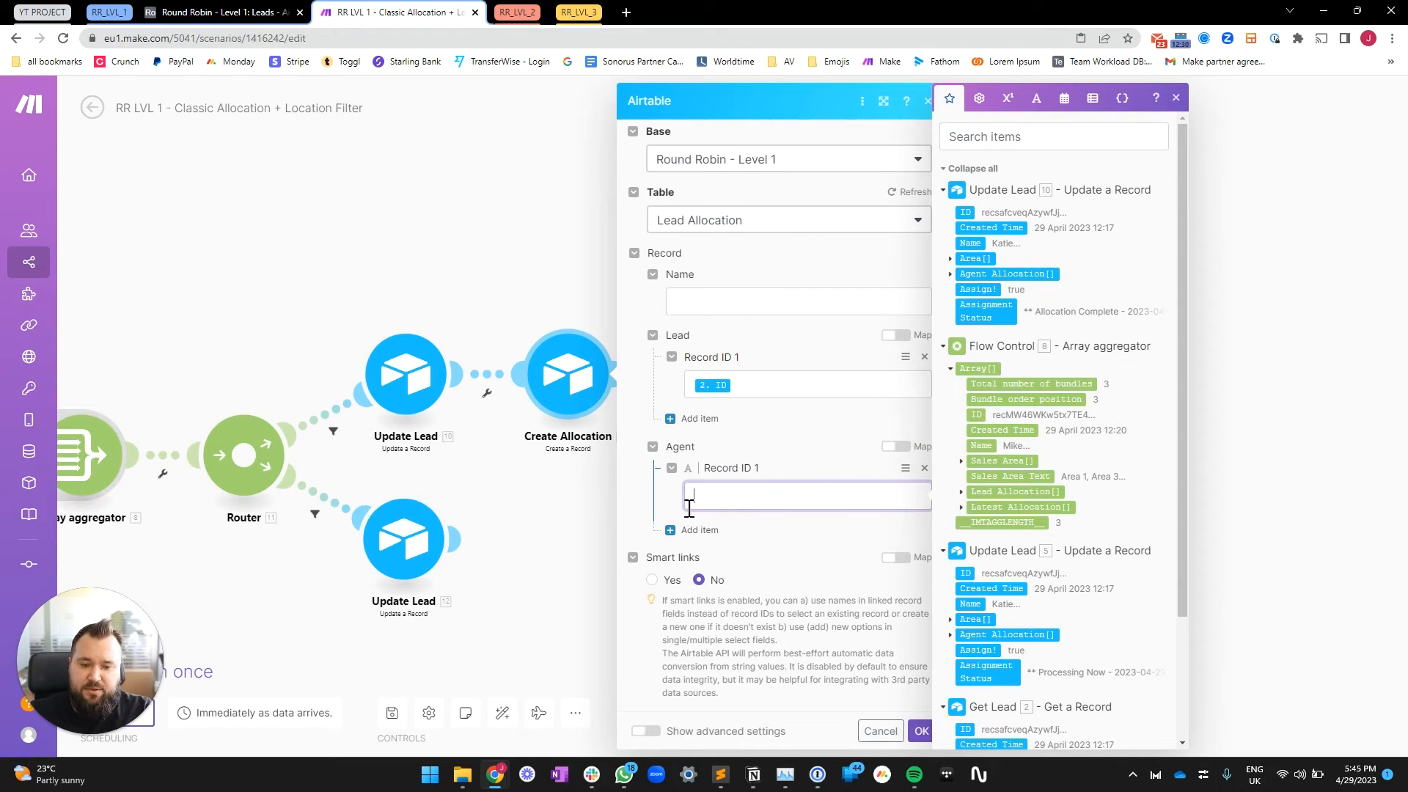
click(979, 415)
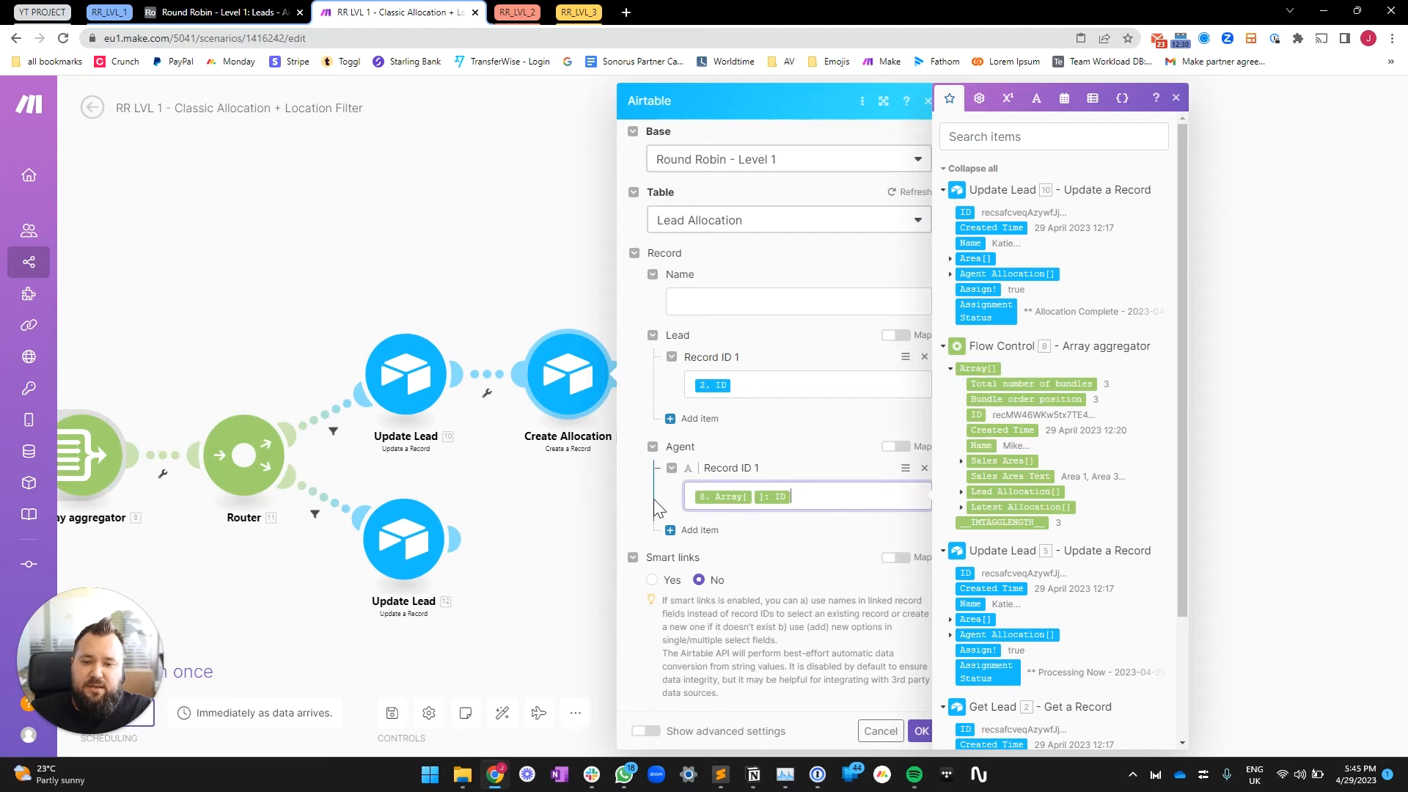
click(744, 649)
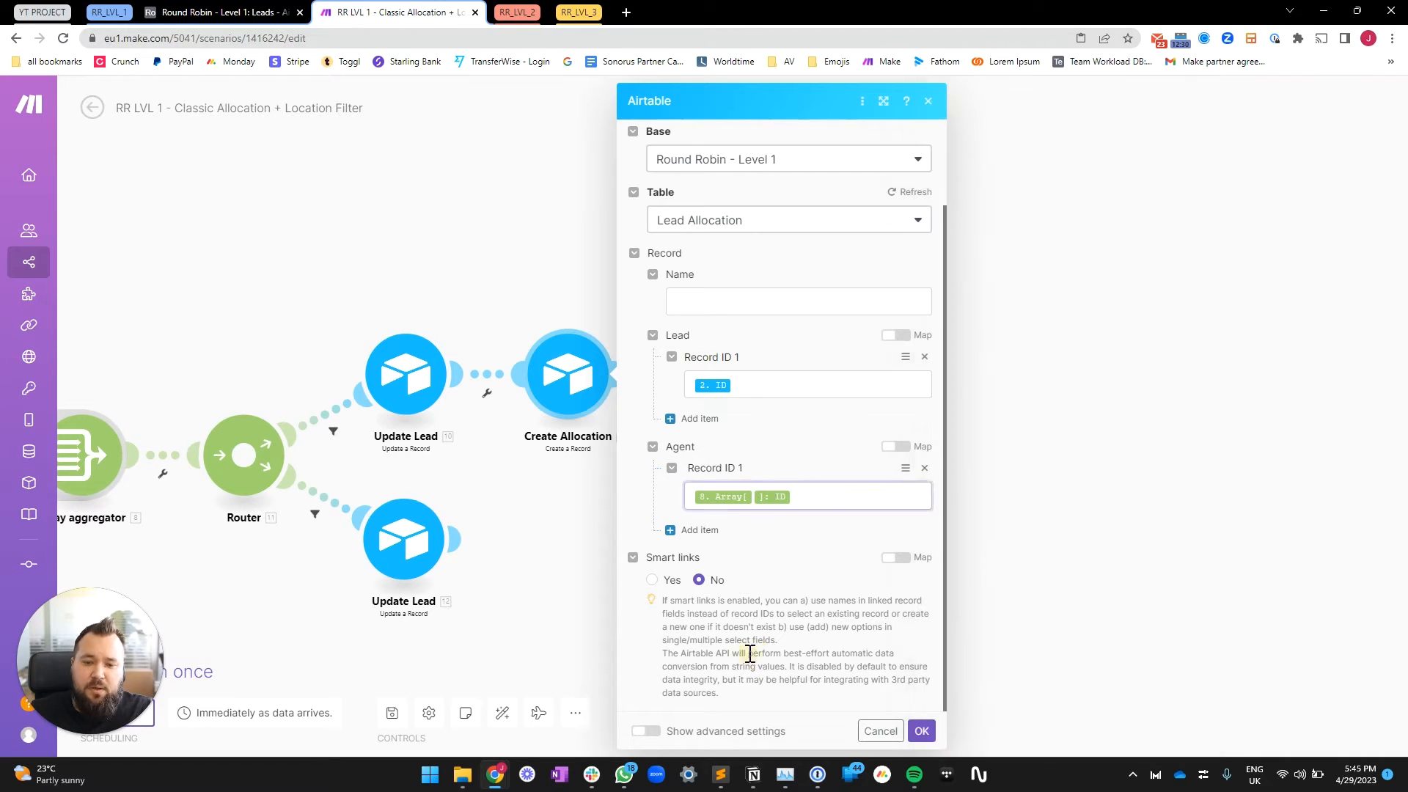
click(922, 732)
drag(582, 598, 716, 540)
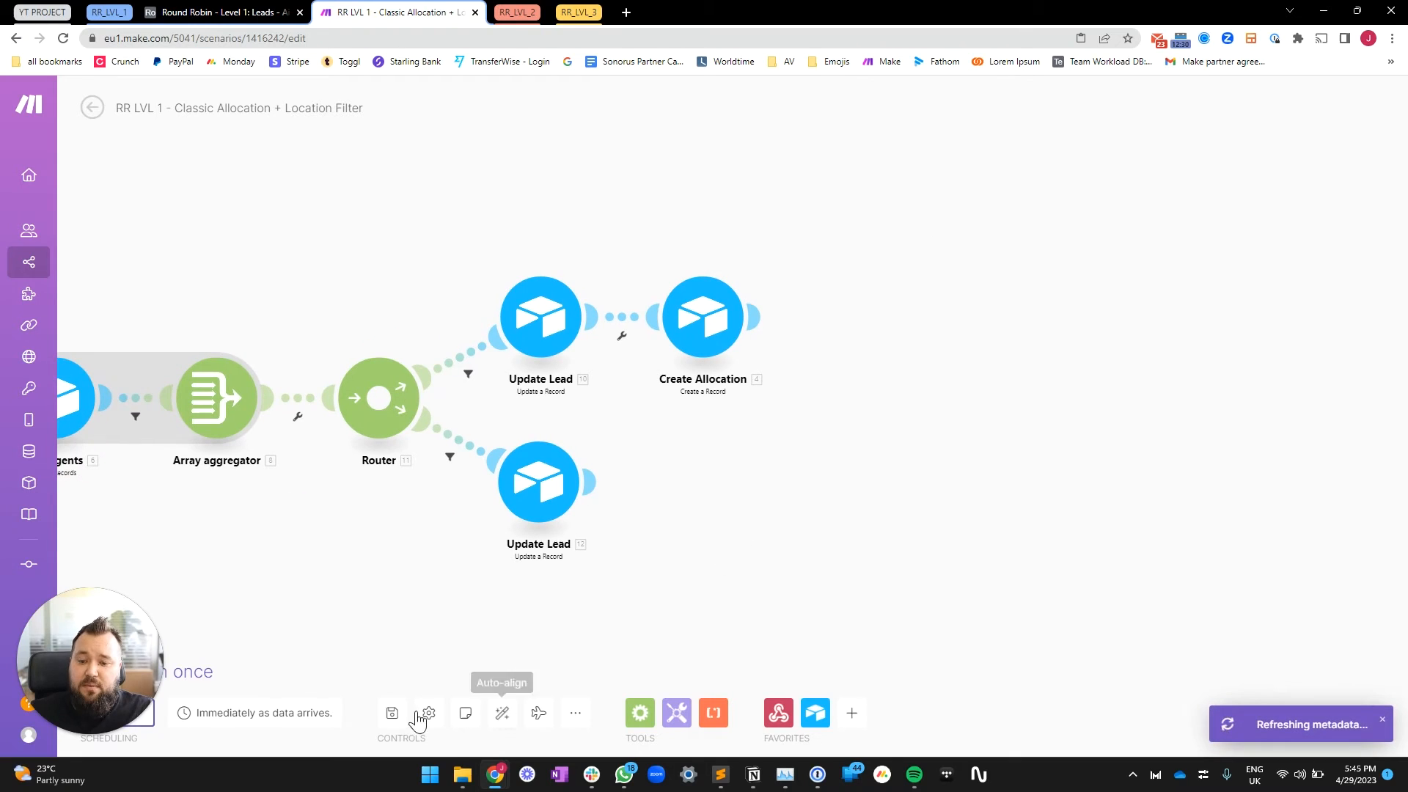
click(393, 713)
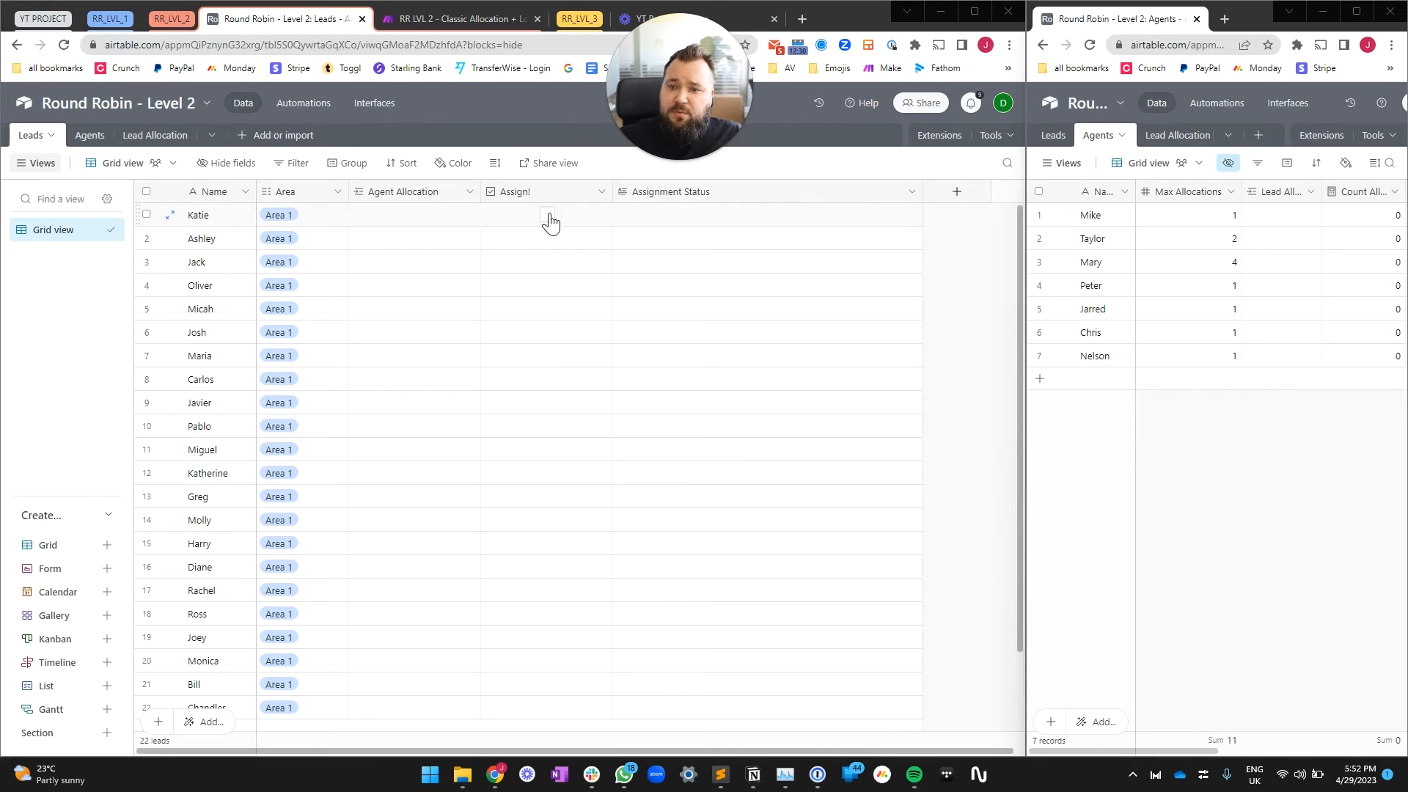
- Widen the Round Robin - Level 2 Agents window beside the Leads table and highlight all agent names
mouse_move(1025, 174)
drag(1025, 174, 726, 194)
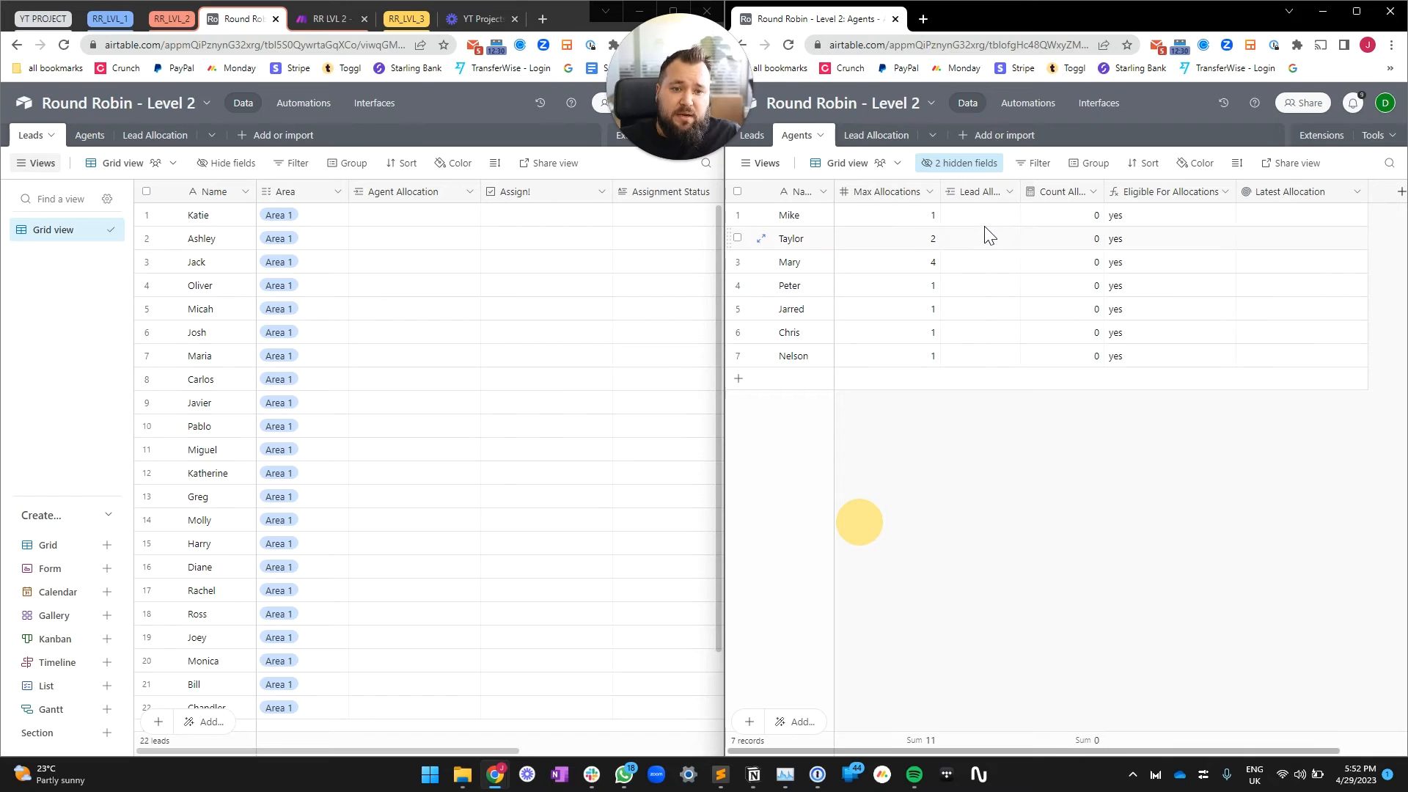
drag(789, 215, 801, 362)
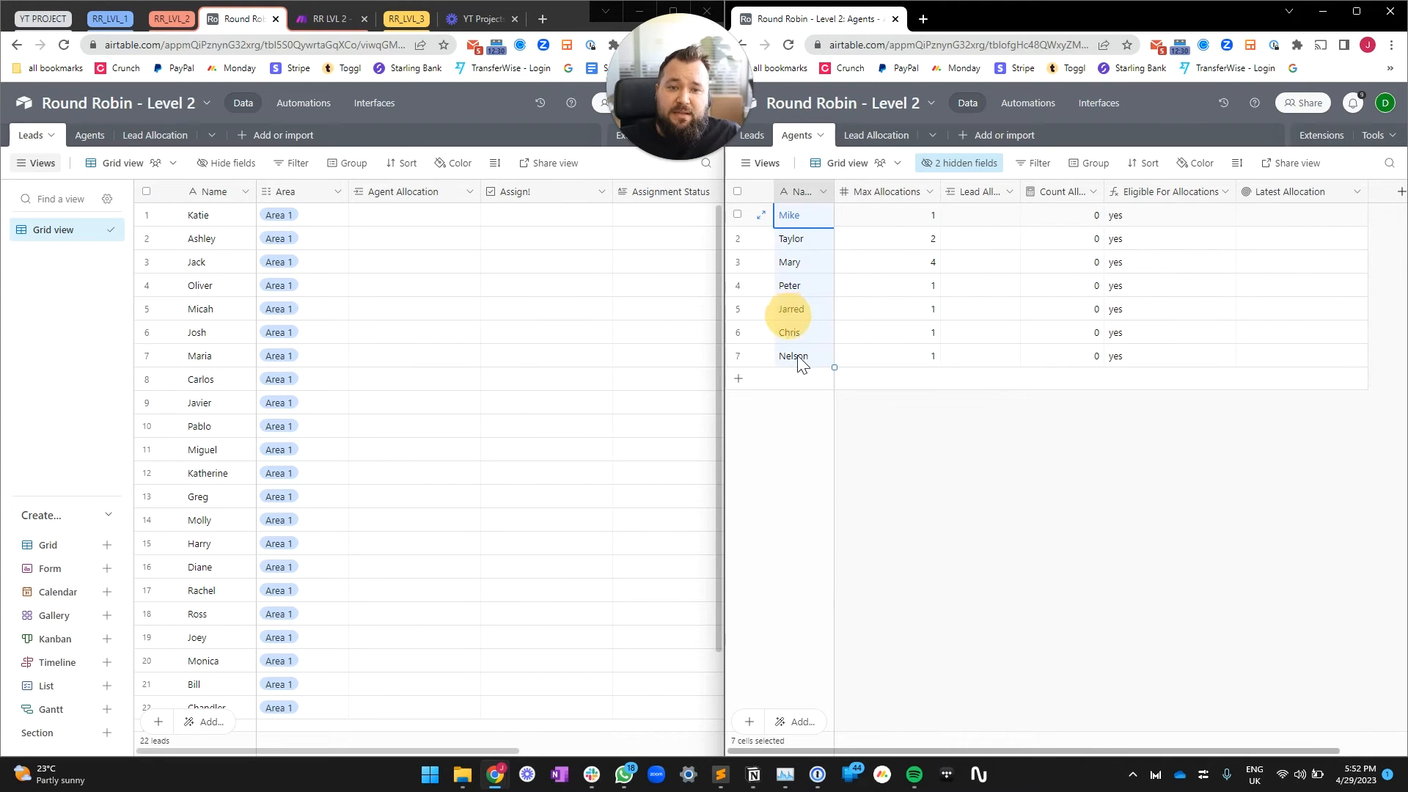
- Go through the Max Allocations value of each agent in the Agents table, from the first record to the seventh
click(916, 219)
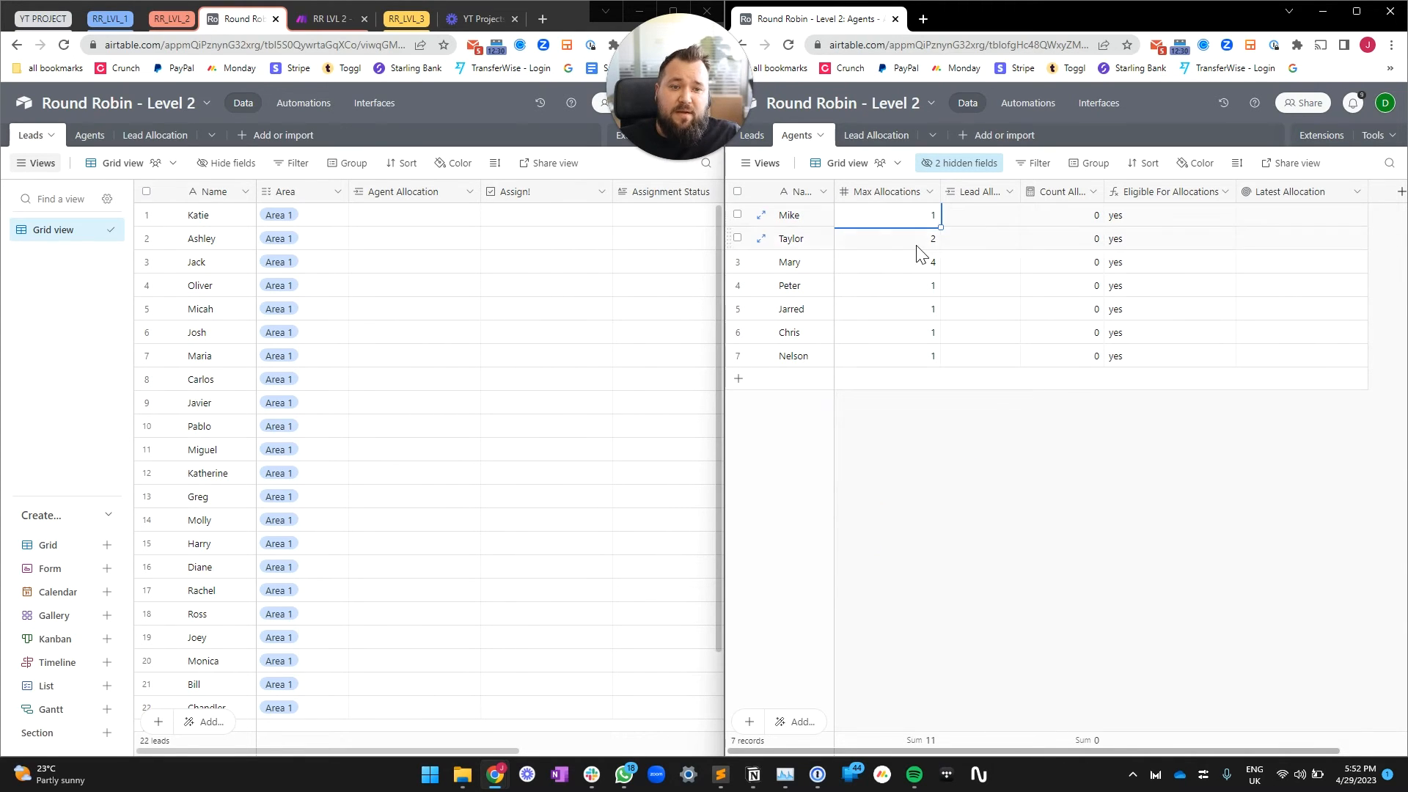
key(Down)
key(Down)
key(Down)
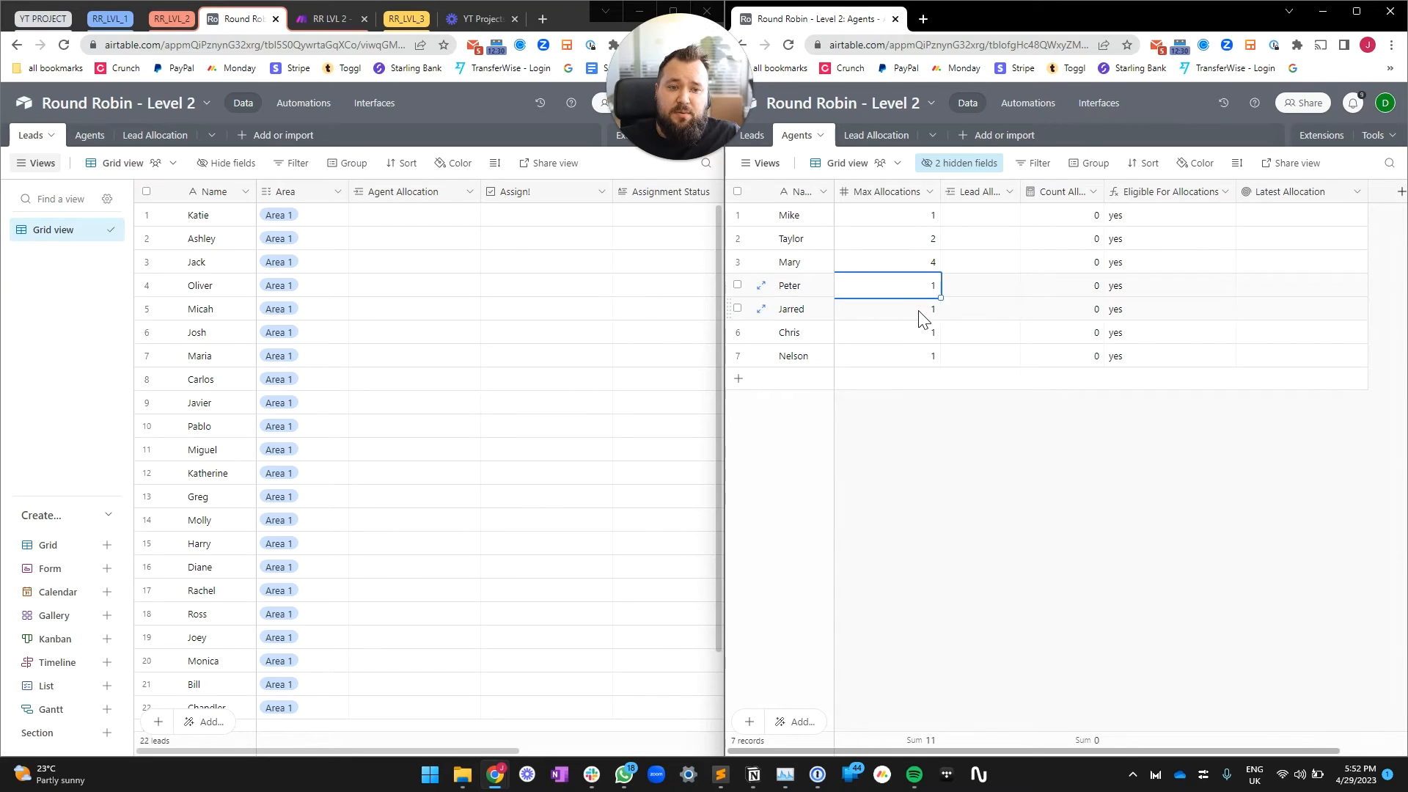
key(Down)
key(Down)
key(Down)
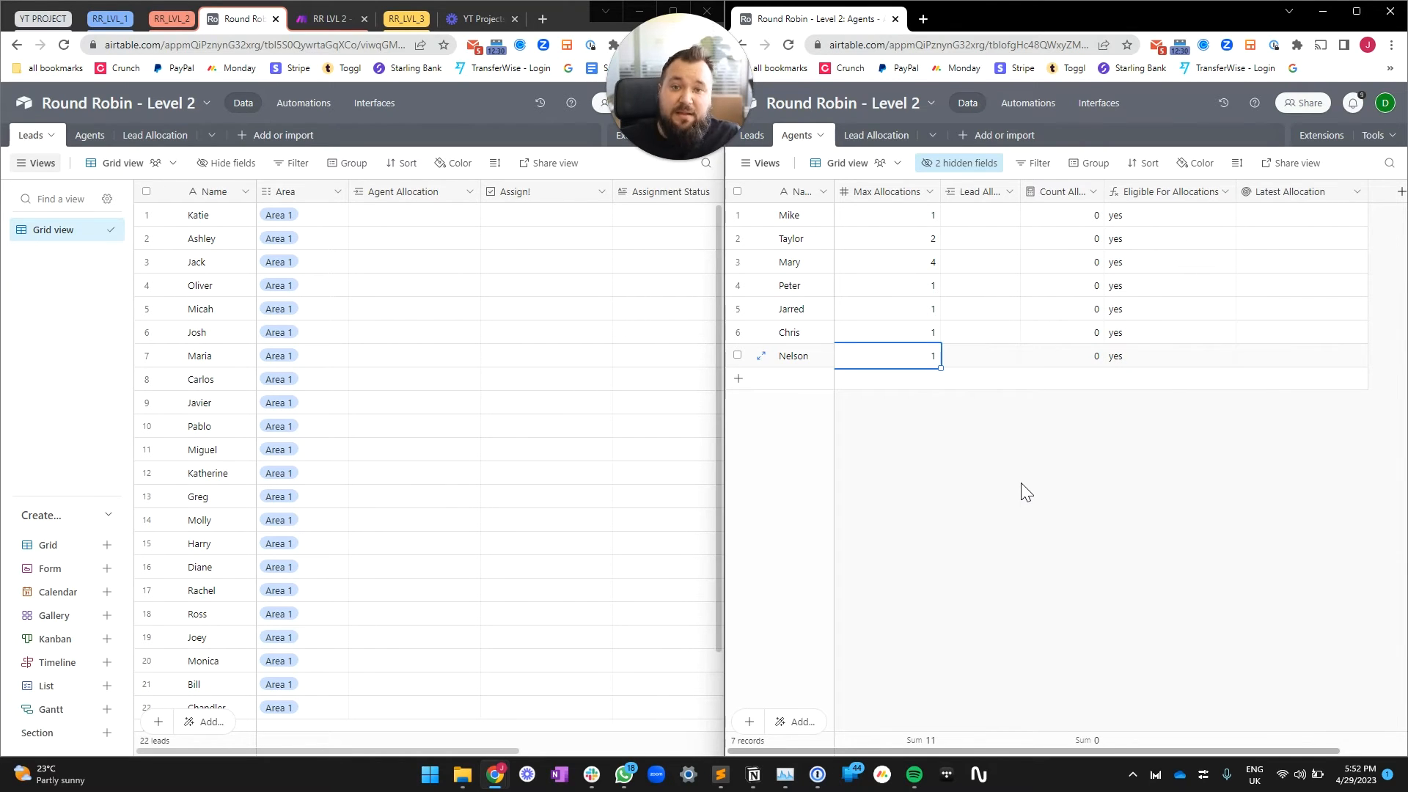
- Highlight the Lead Allocation, Count Allocations and Eligible For Allocations values of all seven agents in turn
drag(980, 214, 991, 362)
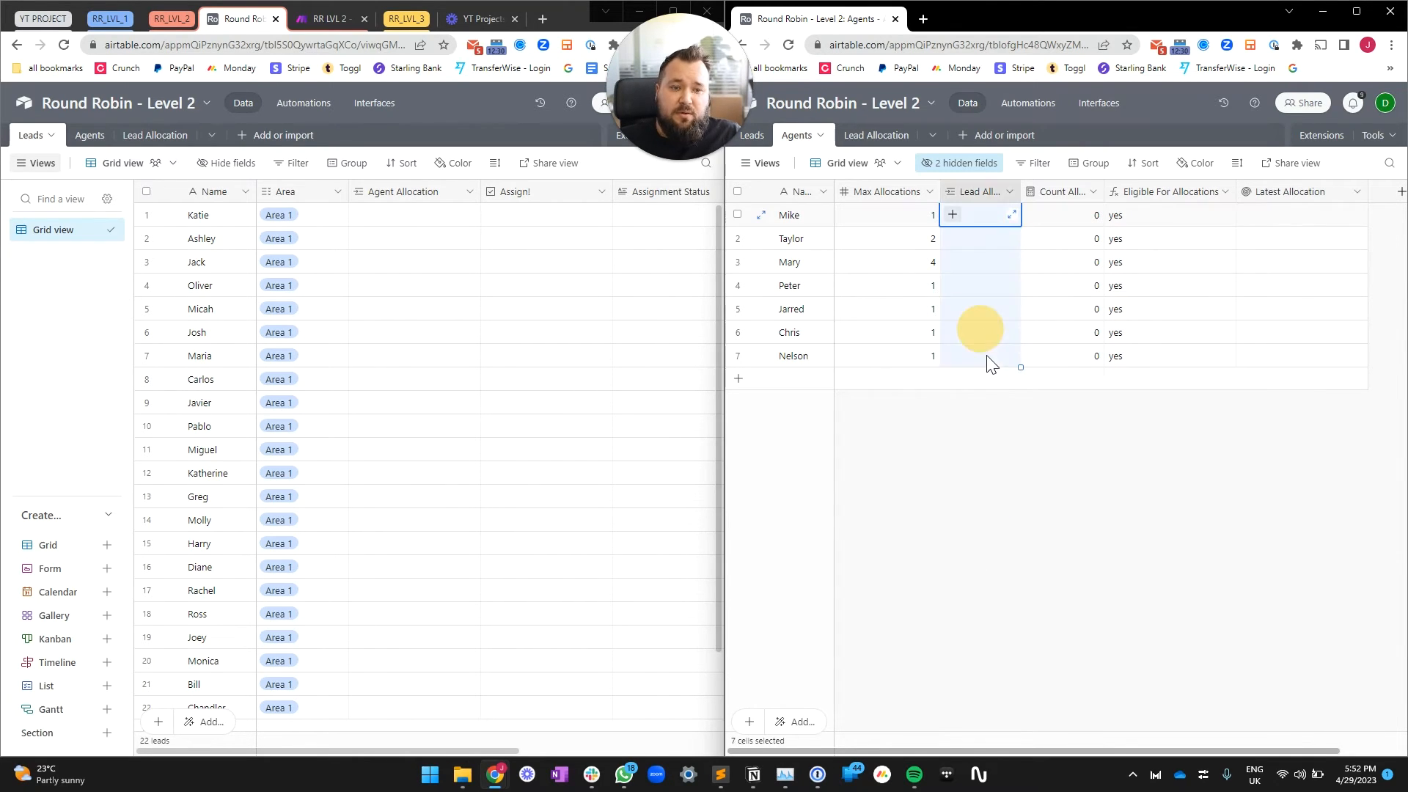
click(1187, 530)
drag(1075, 216, 1071, 352)
click(1158, 521)
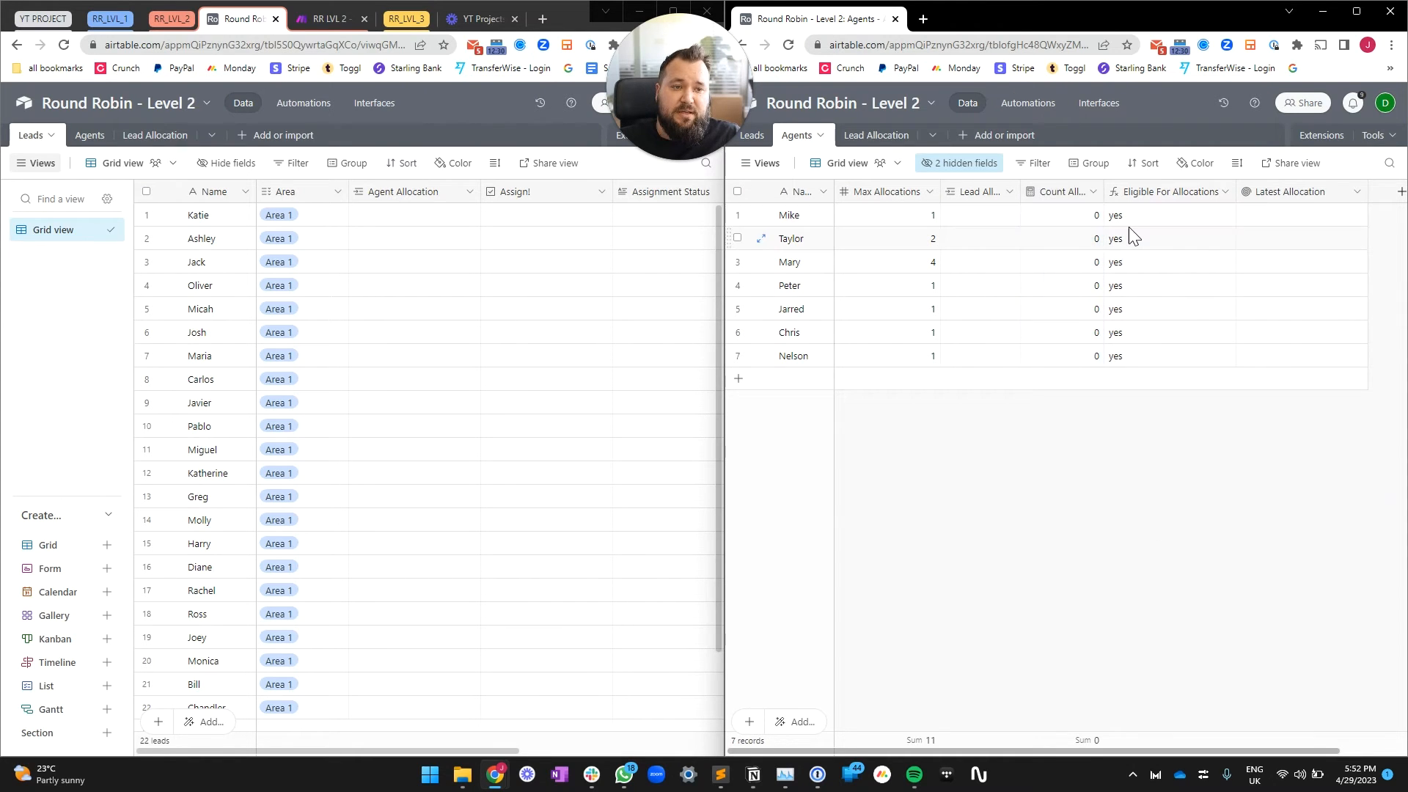
drag(1142, 229, 1134, 349)
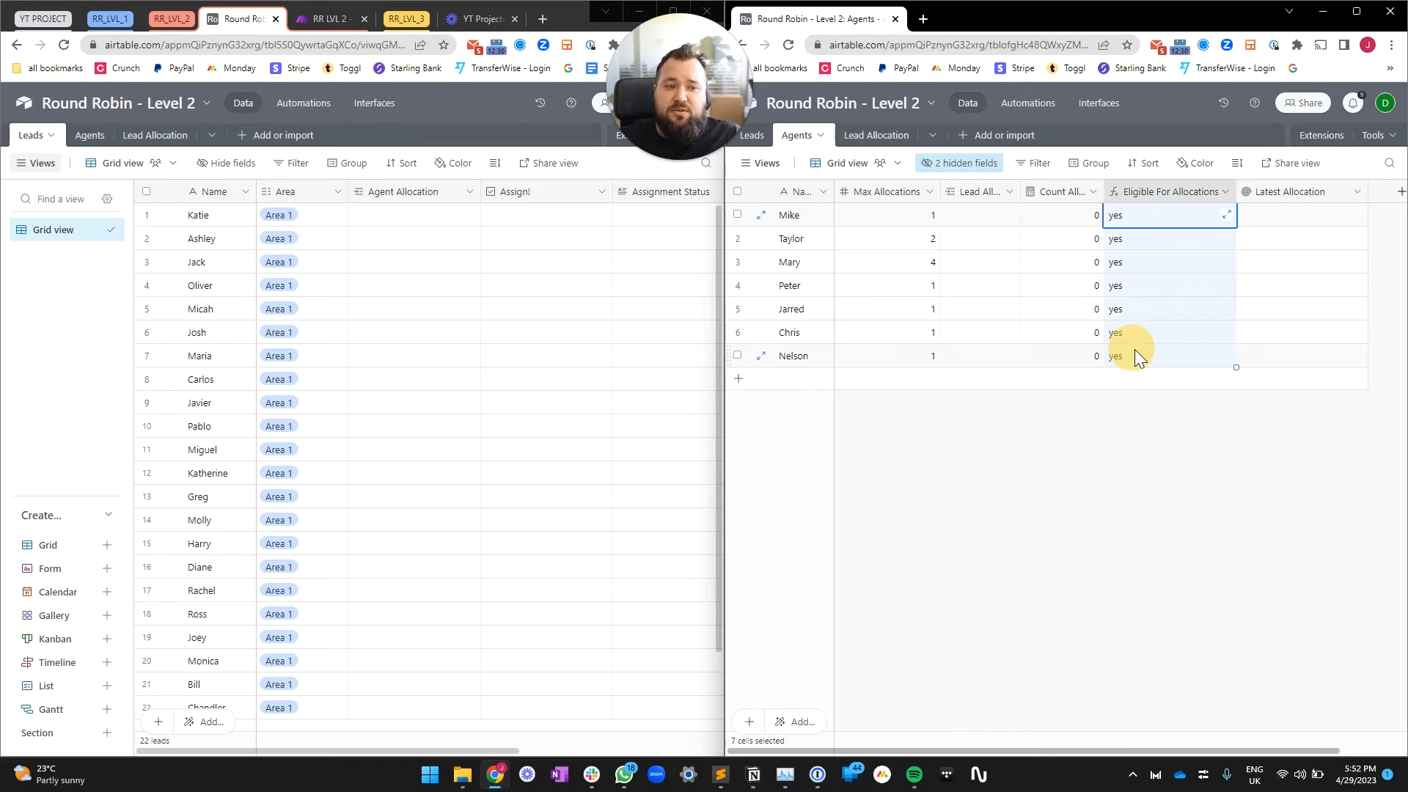
click(1166, 468)
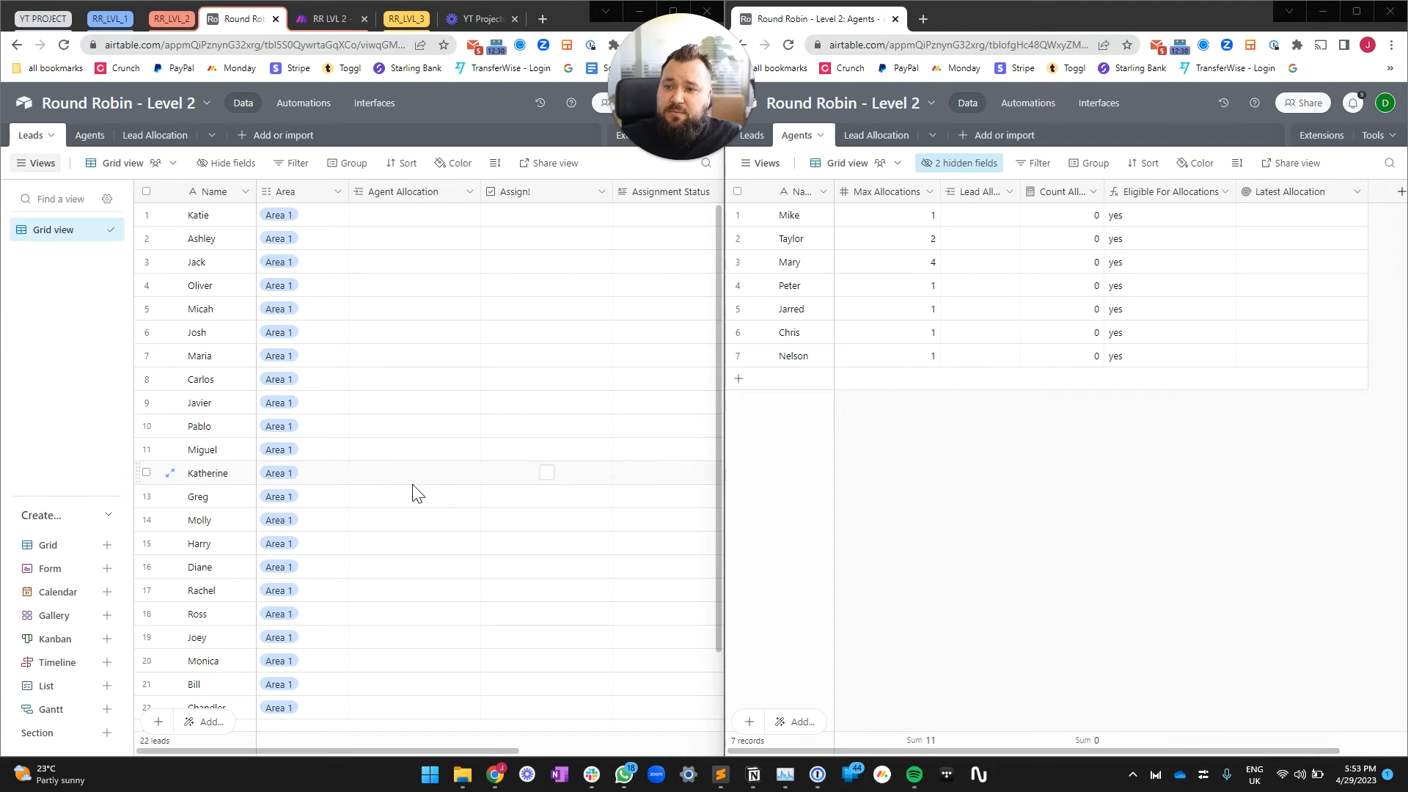
- Mark Assign! for the first seven leads in the Leads table, one after another, to trigger their allocation
click(547, 215)
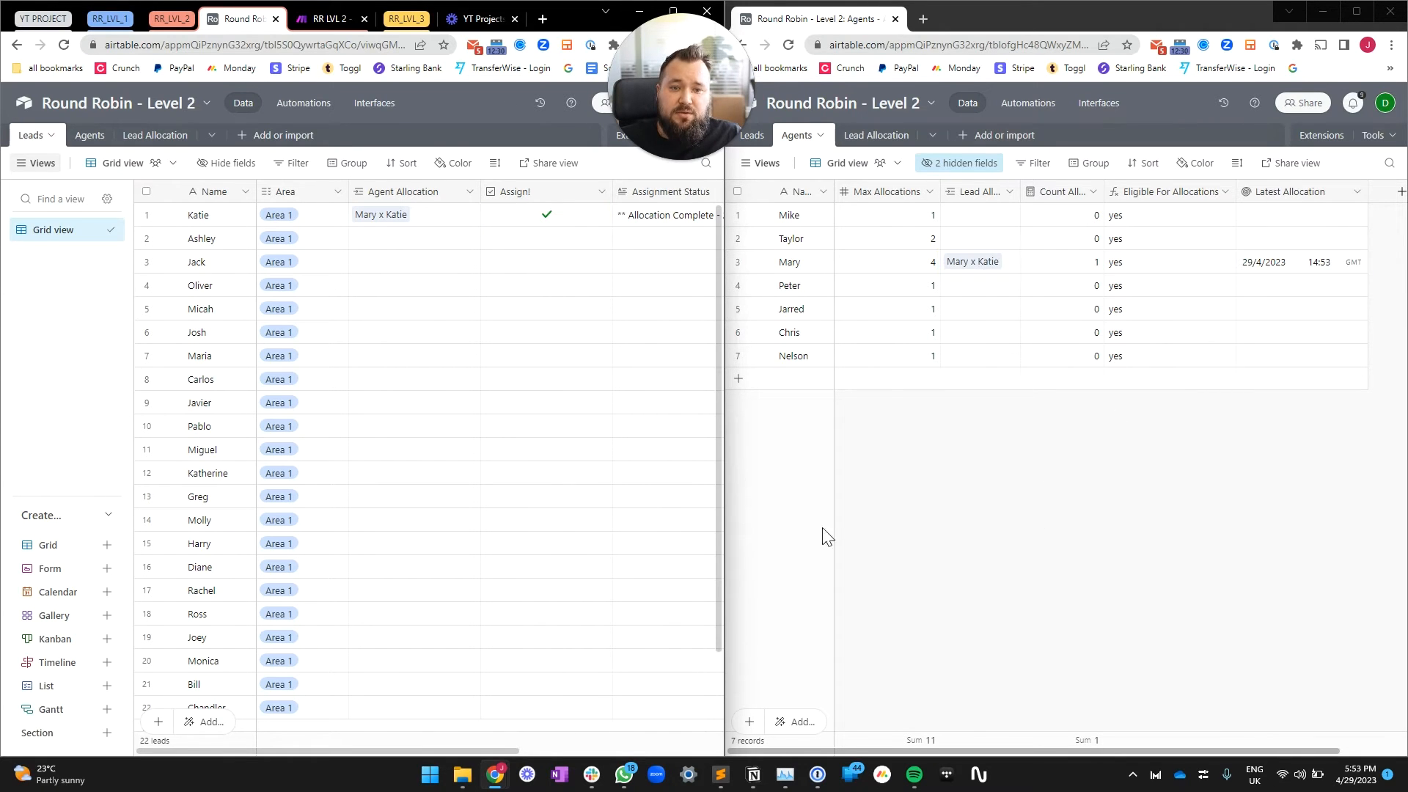
click(546, 240)
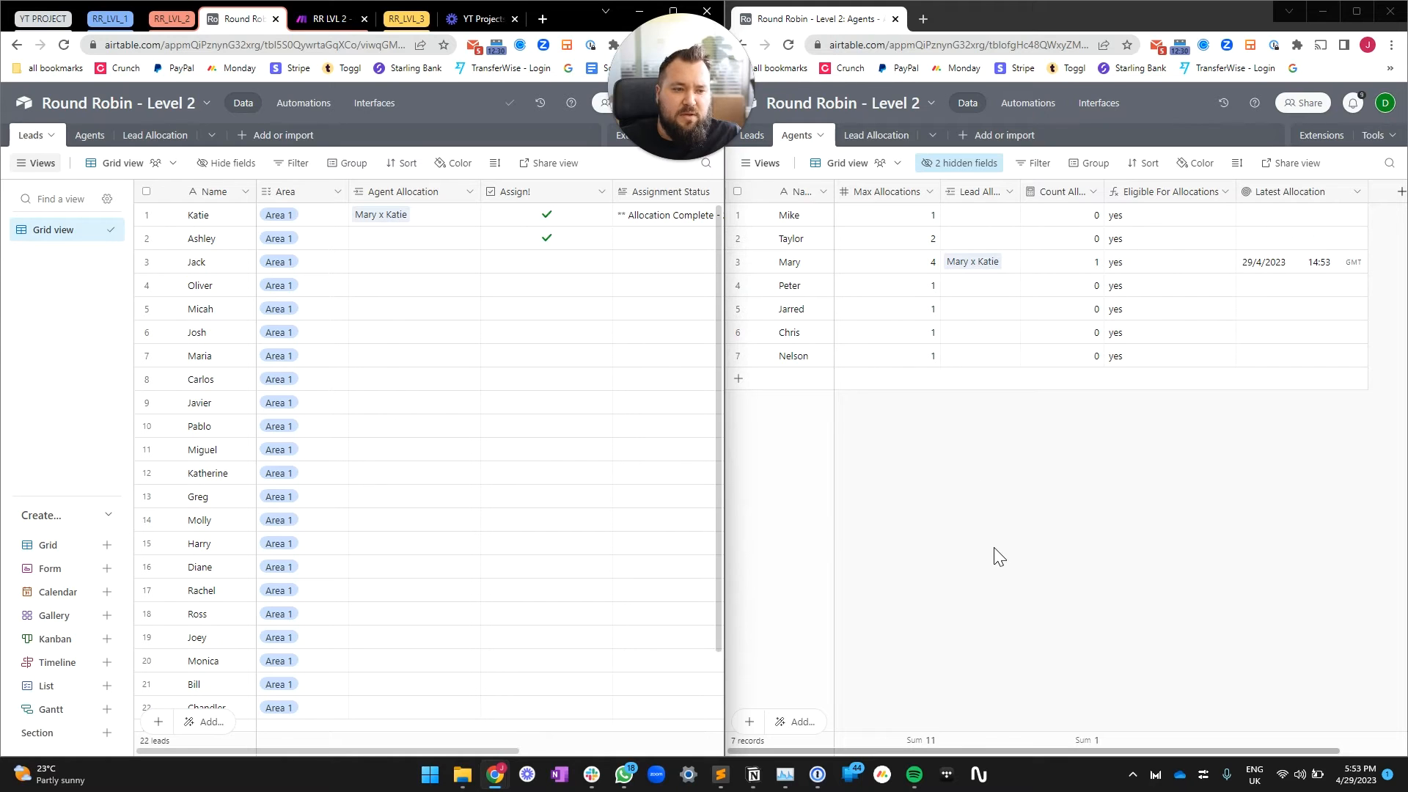
click(547, 262)
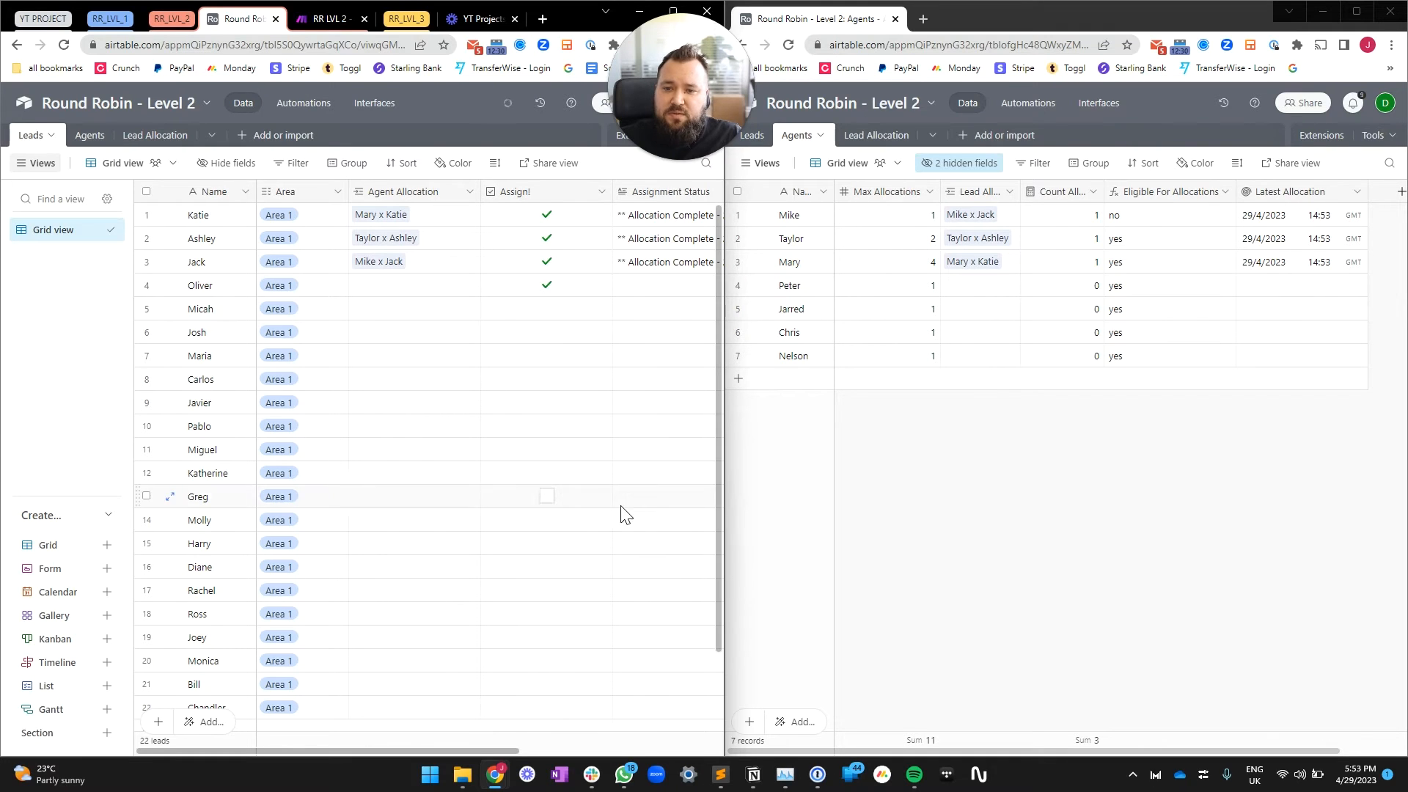
click(547, 286)
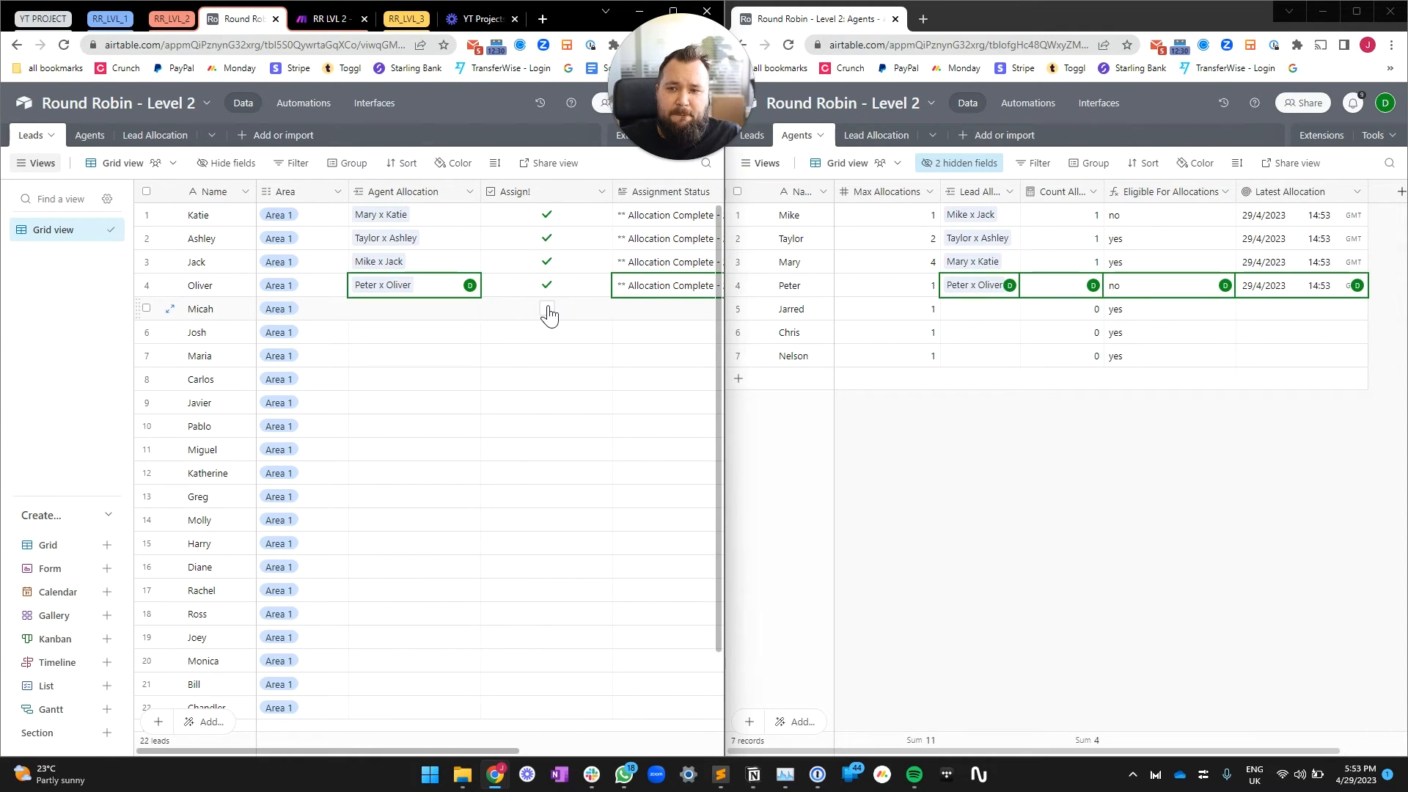
click(547, 311)
click(547, 334)
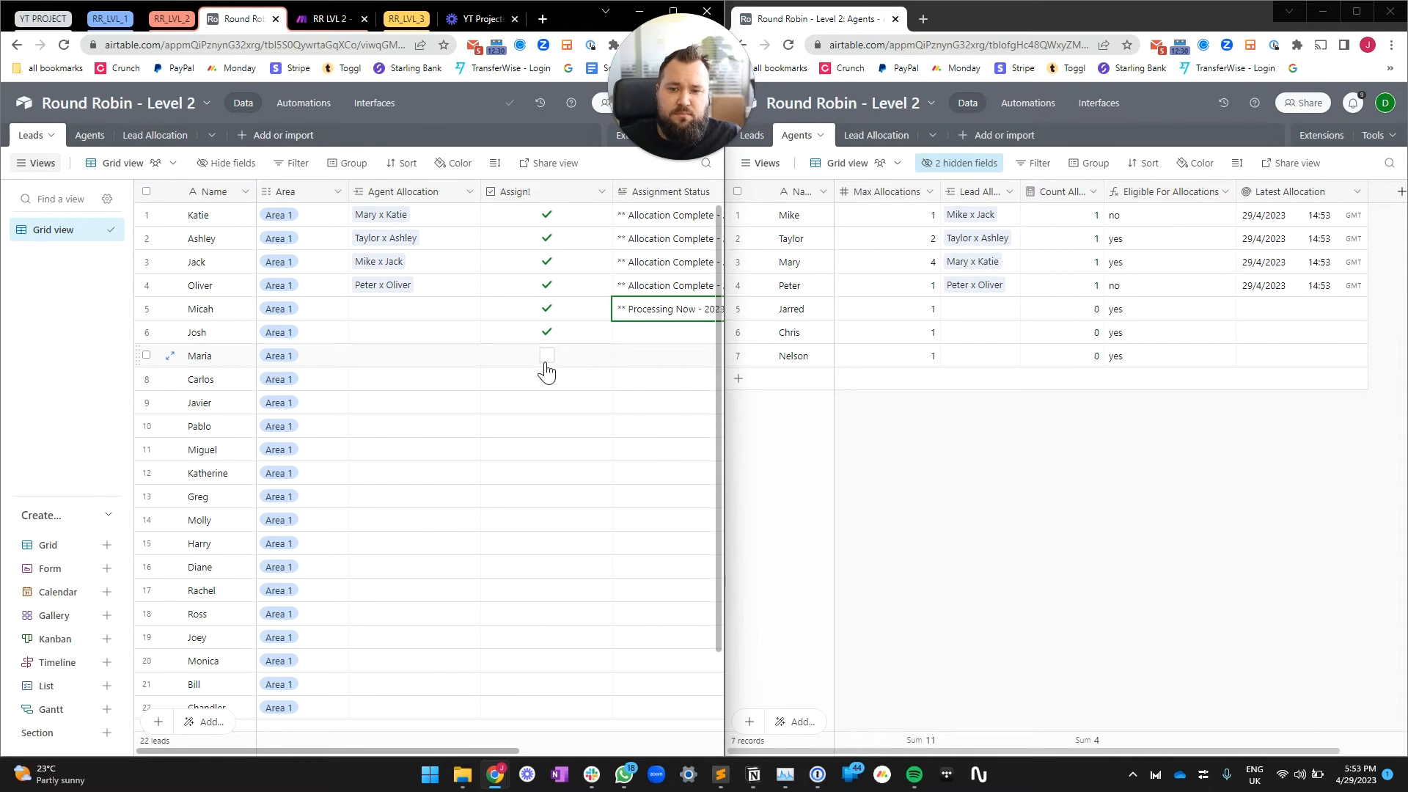
click(545, 357)
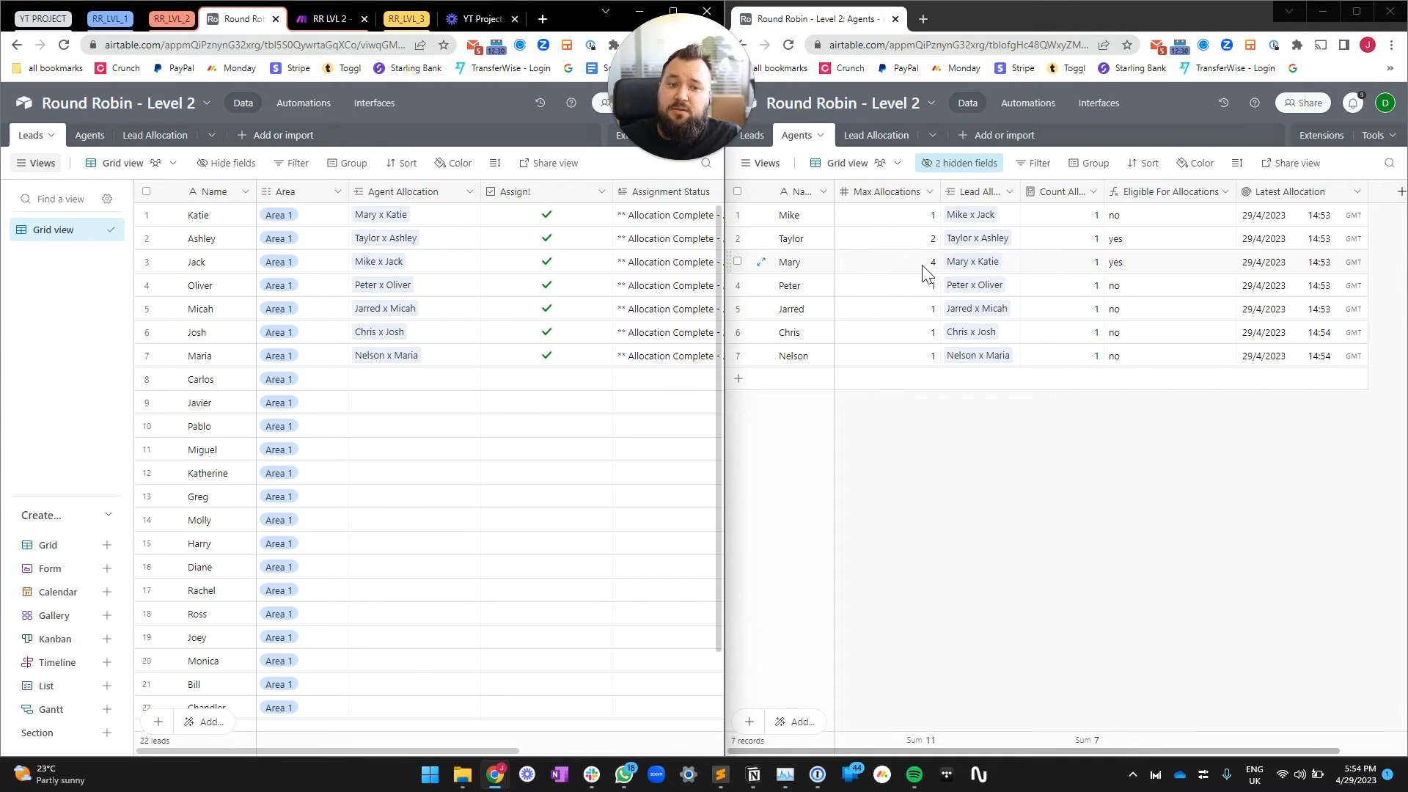
- Mark Assign! for leads 8 to 11 so they go to agents who still have capacity
click(547, 379)
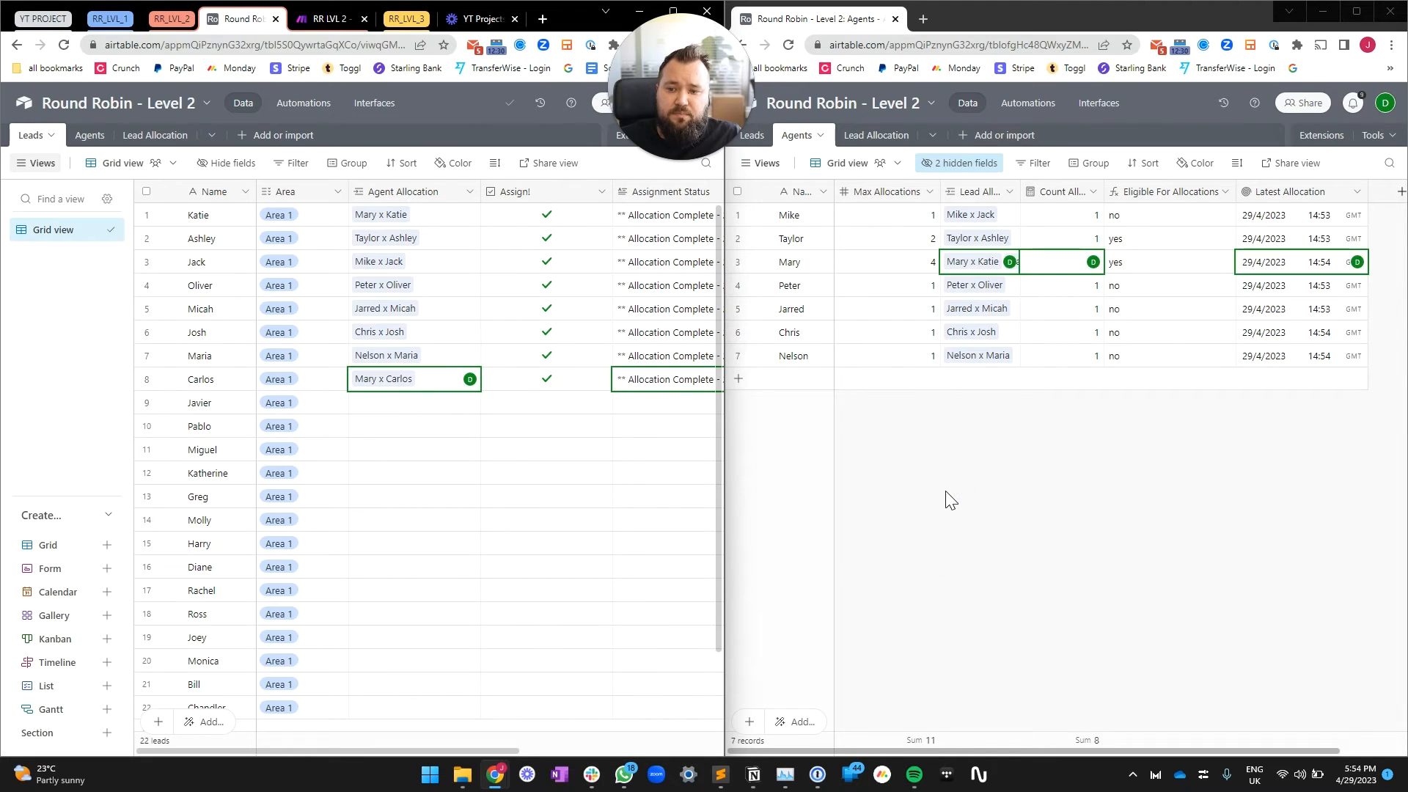
click(547, 403)
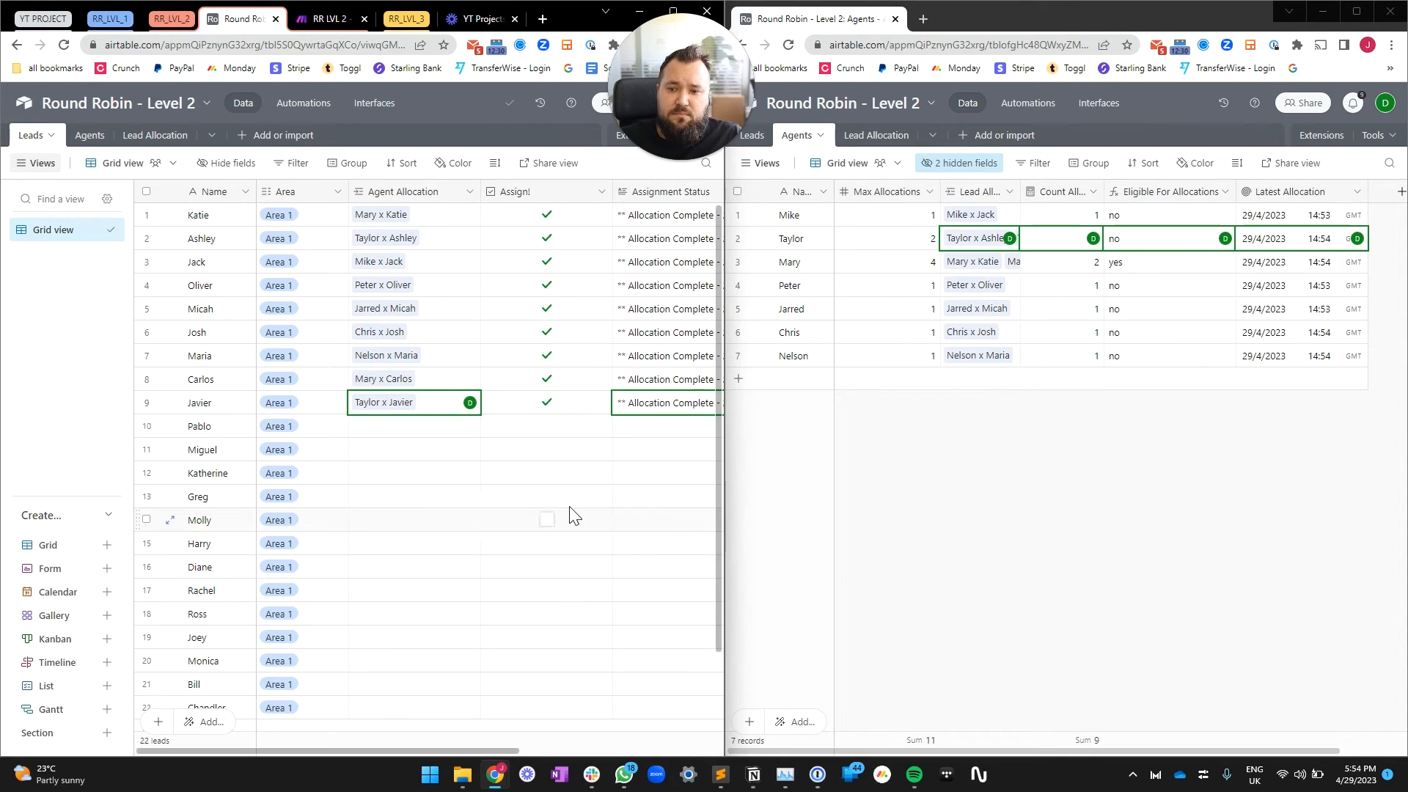
click(548, 427)
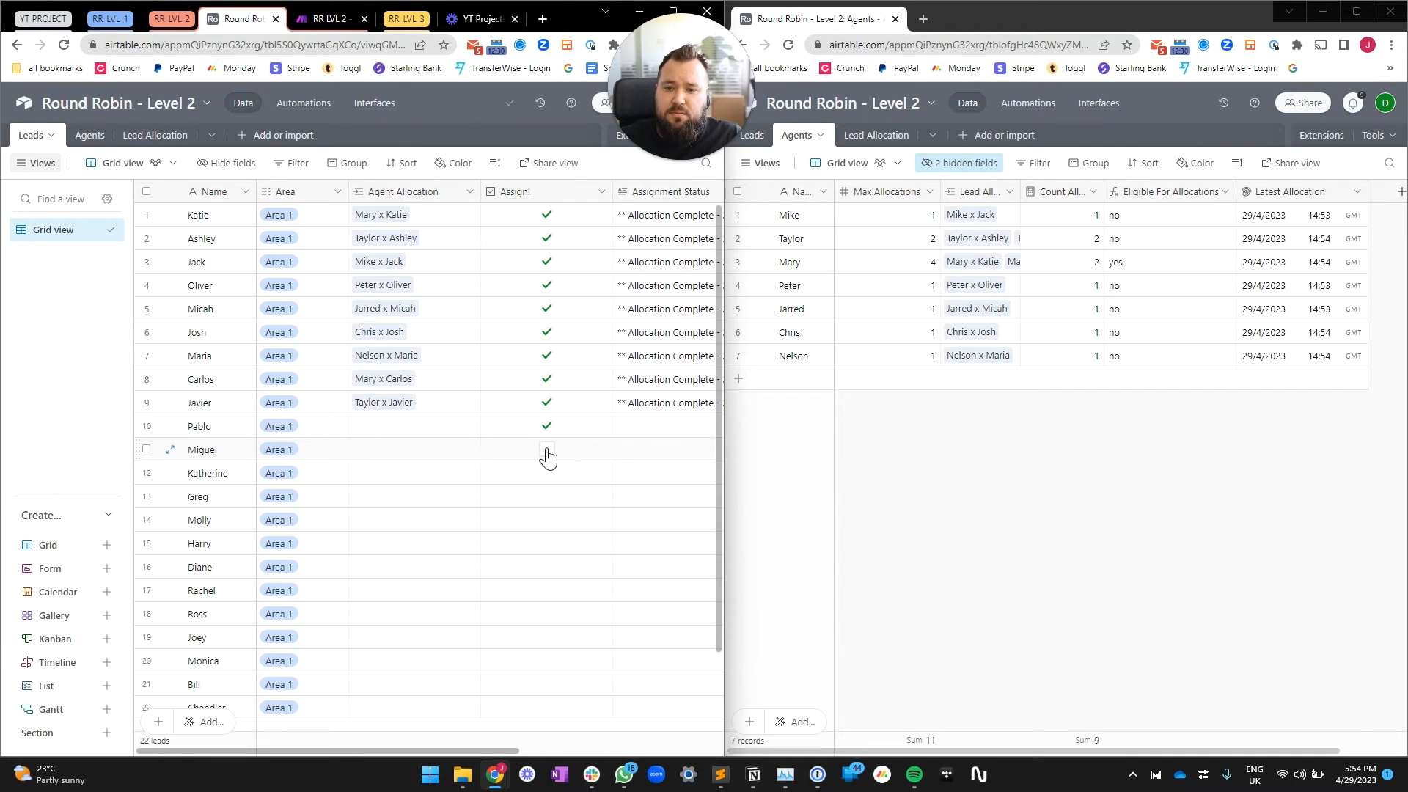
click(547, 455)
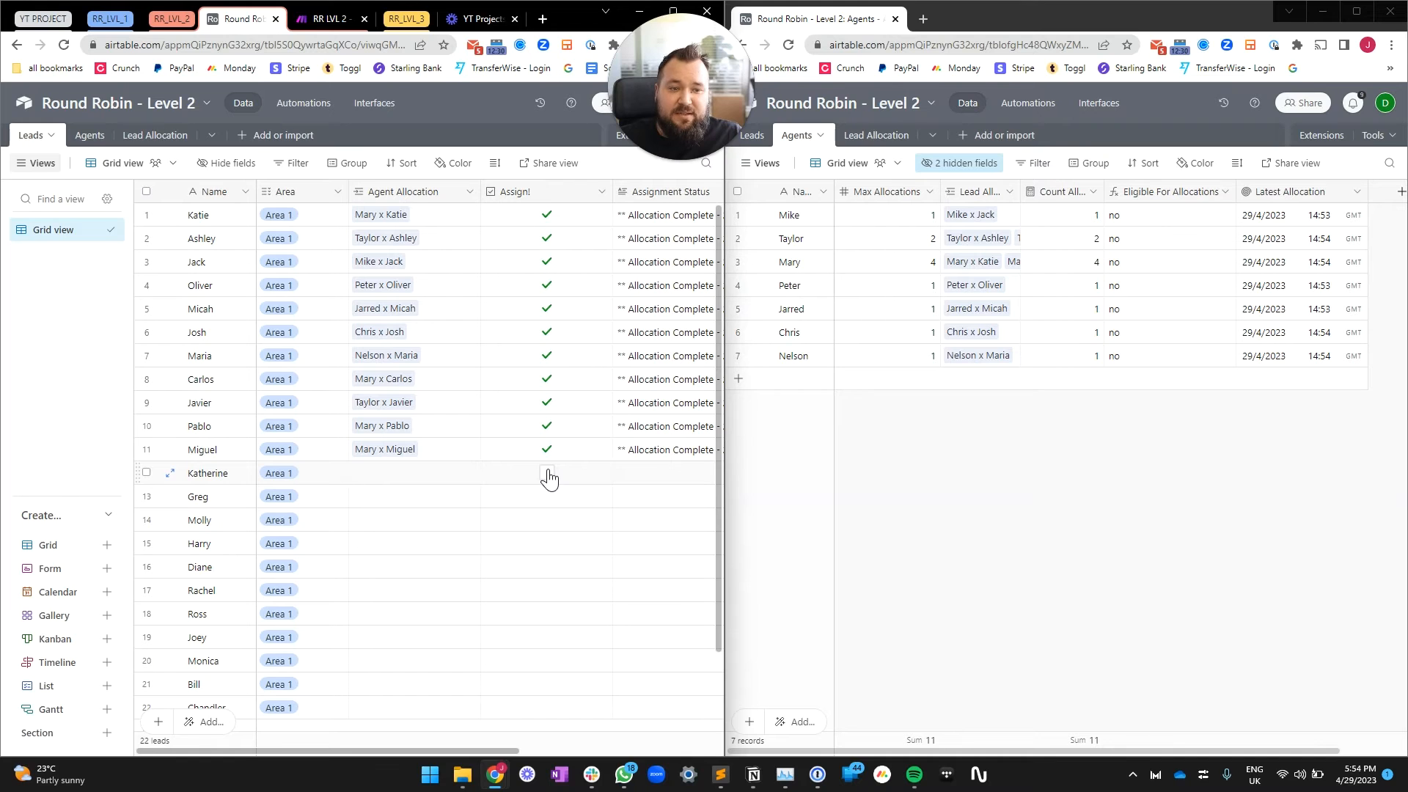
- Highlight the agents' Eligible For Allocations values, then mark Assign! for lead 12 and expand its Assignment Status
drag(1115, 215, 1145, 347)
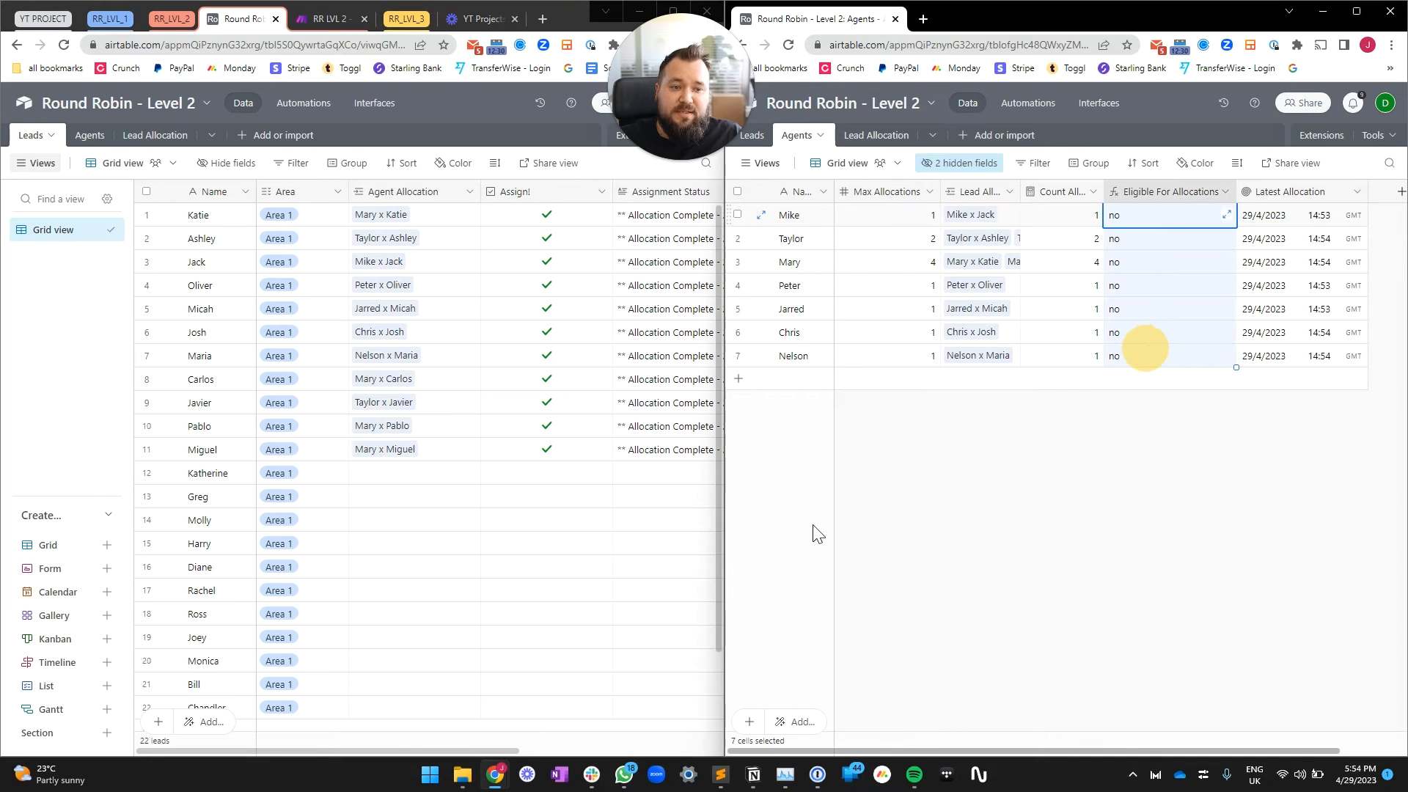
scroll(580, 606, right, 5)
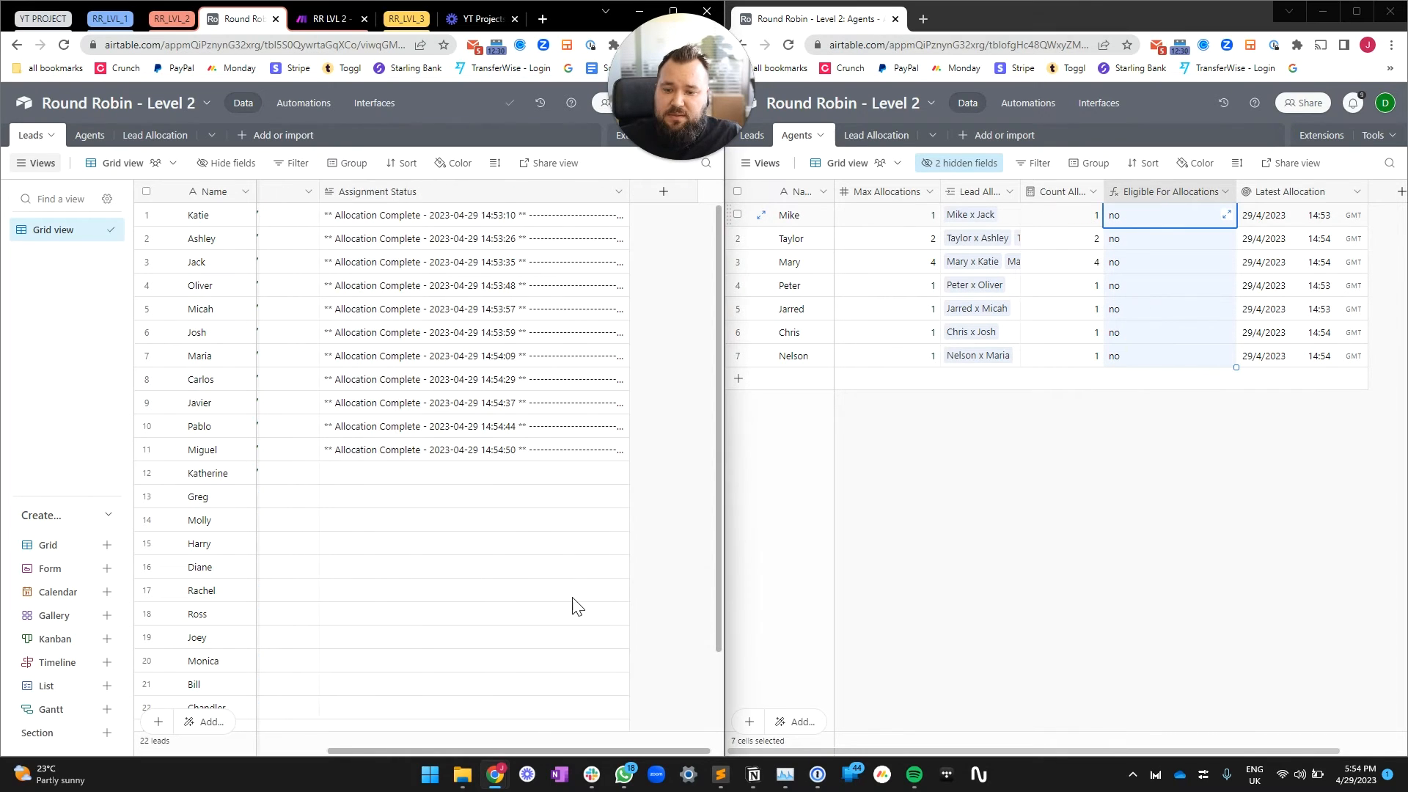
scroll(576, 607, left, 2)
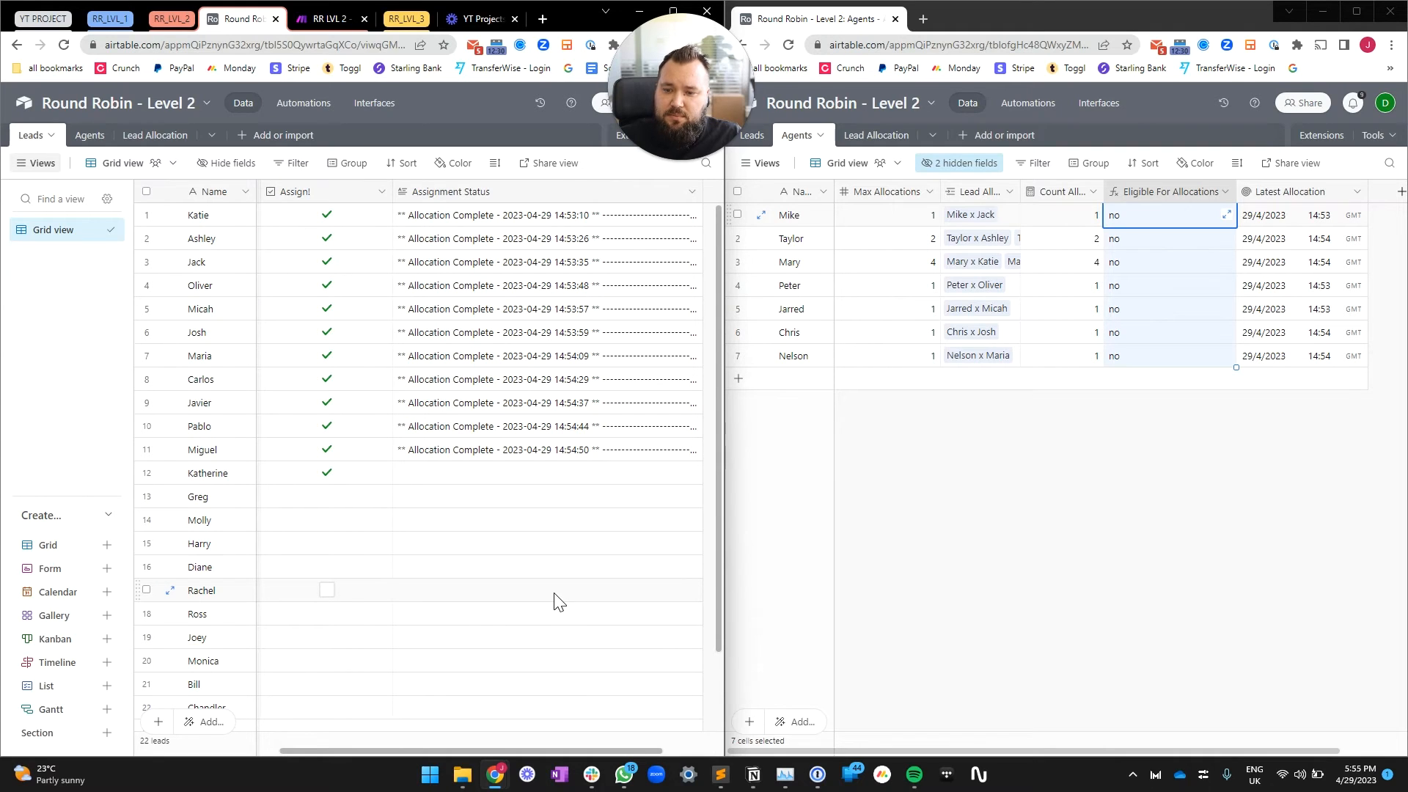
click(645, 478)
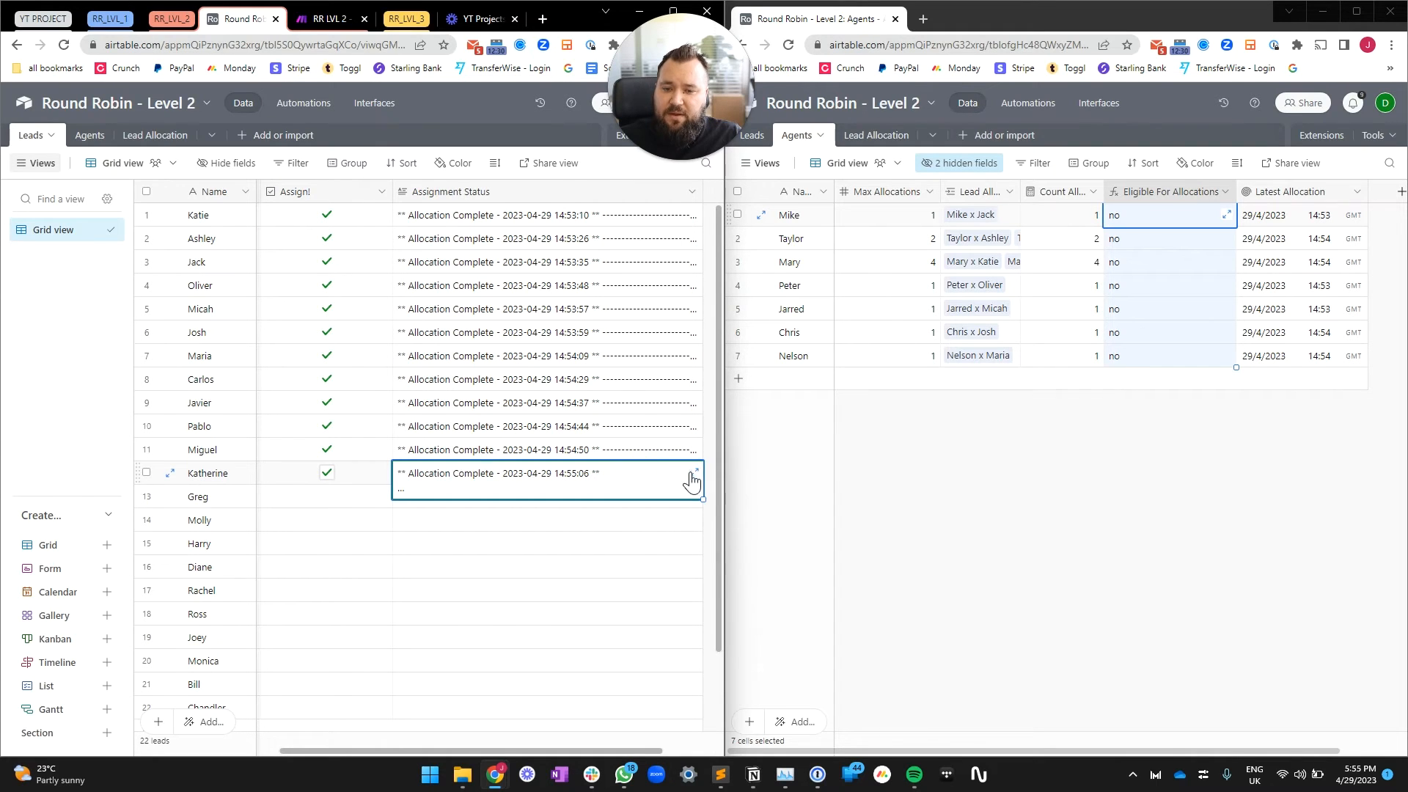
click(693, 474)
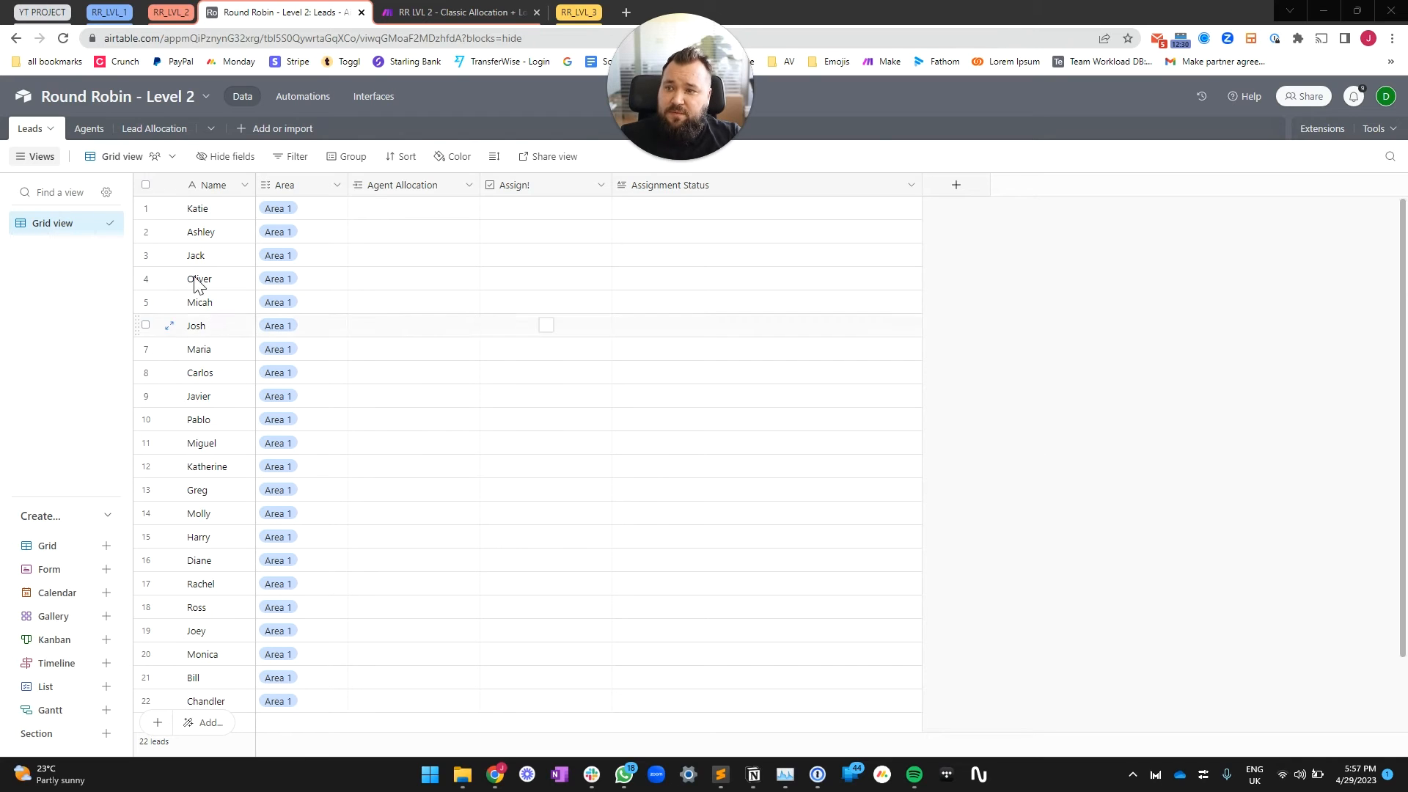
- Open the Agents table and inspect the Max Allocations number field and the Count Allocations field based on Lead Allocation
click(81, 135)
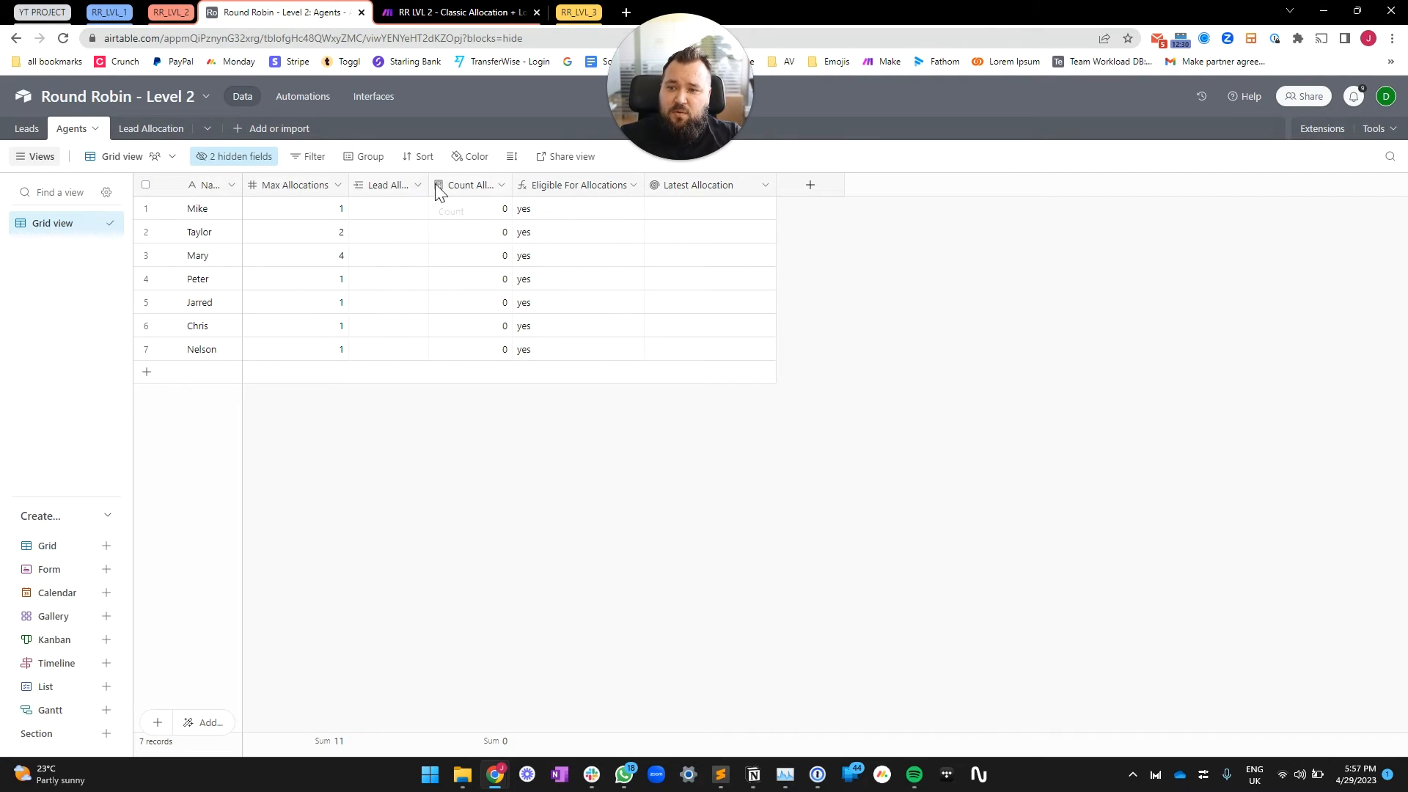
double_click(301, 183)
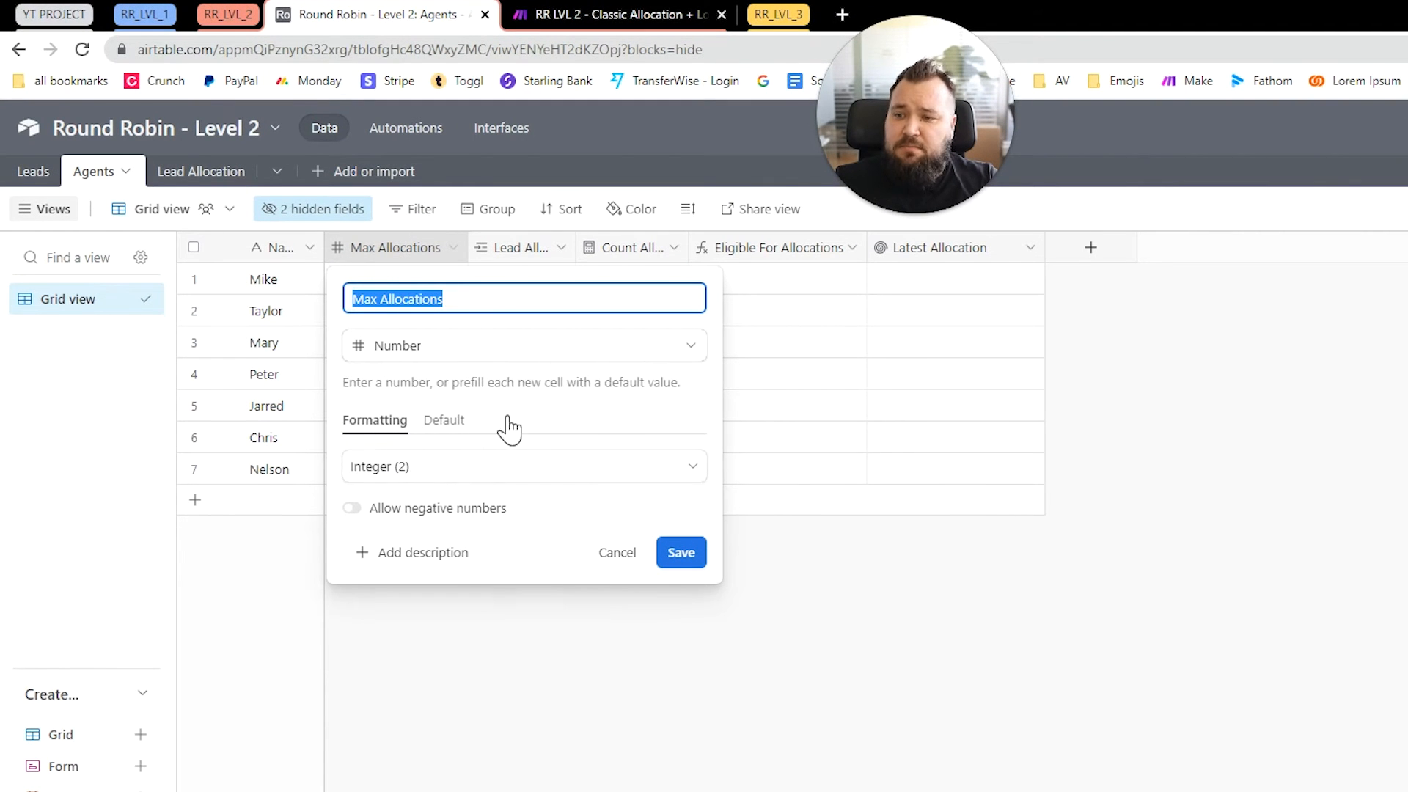
double_click(639, 249)
drag(607, 308, 741, 299)
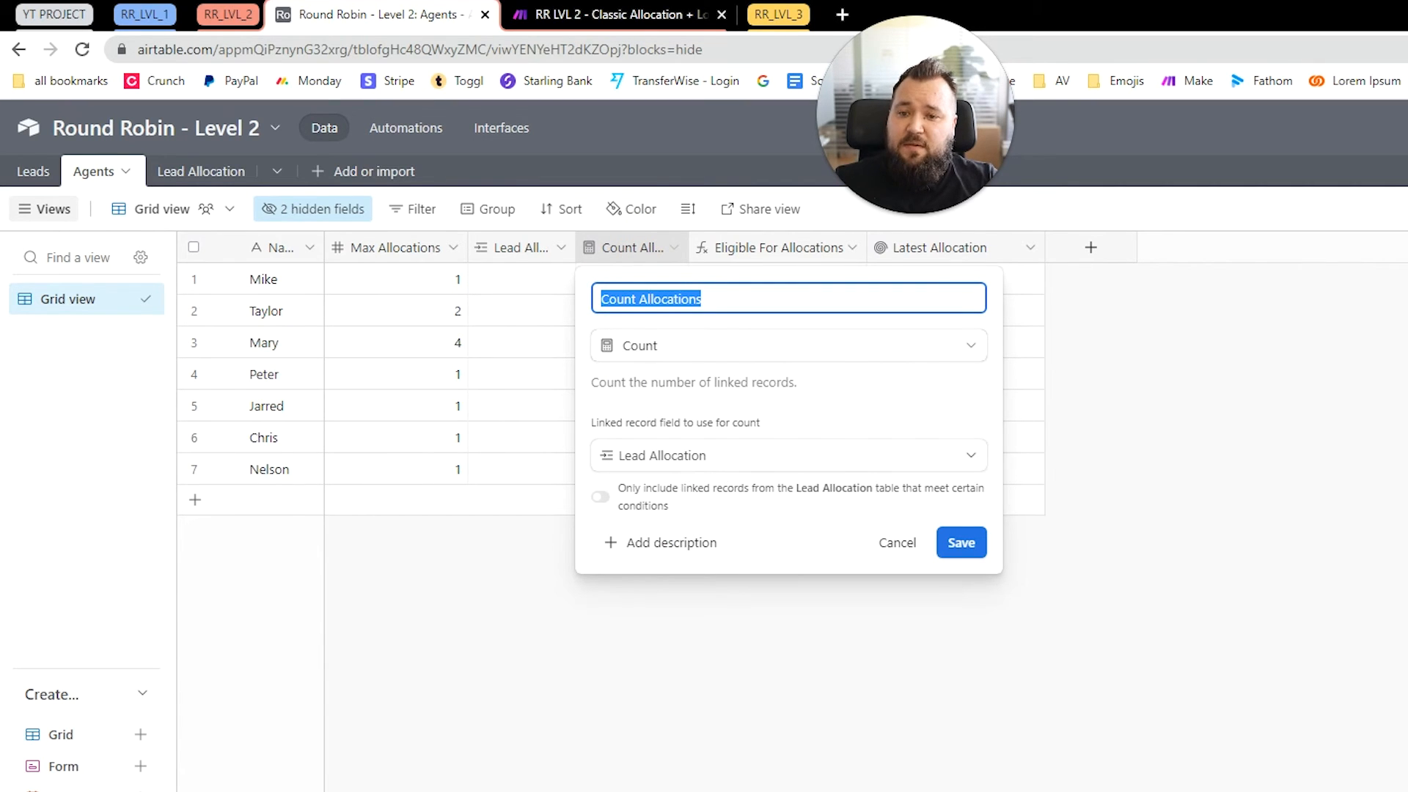
click(682, 675)
drag(543, 293, 531, 427)
- Examine the Eligible For Allocations formula IF({Count Allocations}<{Max Allocations},"yes","no"), highlighting its condition and its outputs
double_click(811, 253)
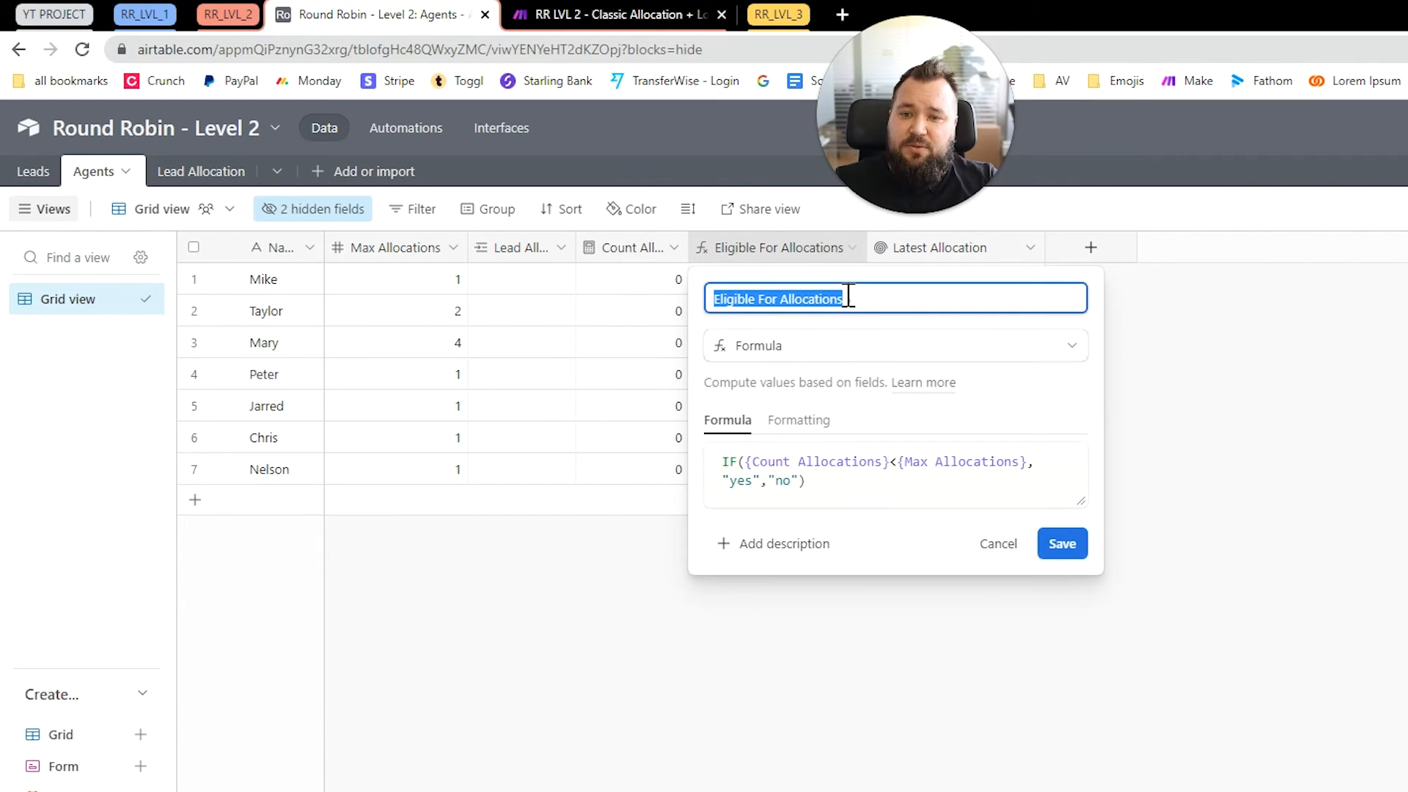
click(729, 463)
drag(729, 463, 824, 481)
drag(745, 462, 1023, 462)
drag(729, 481, 797, 482)
click(840, 731)
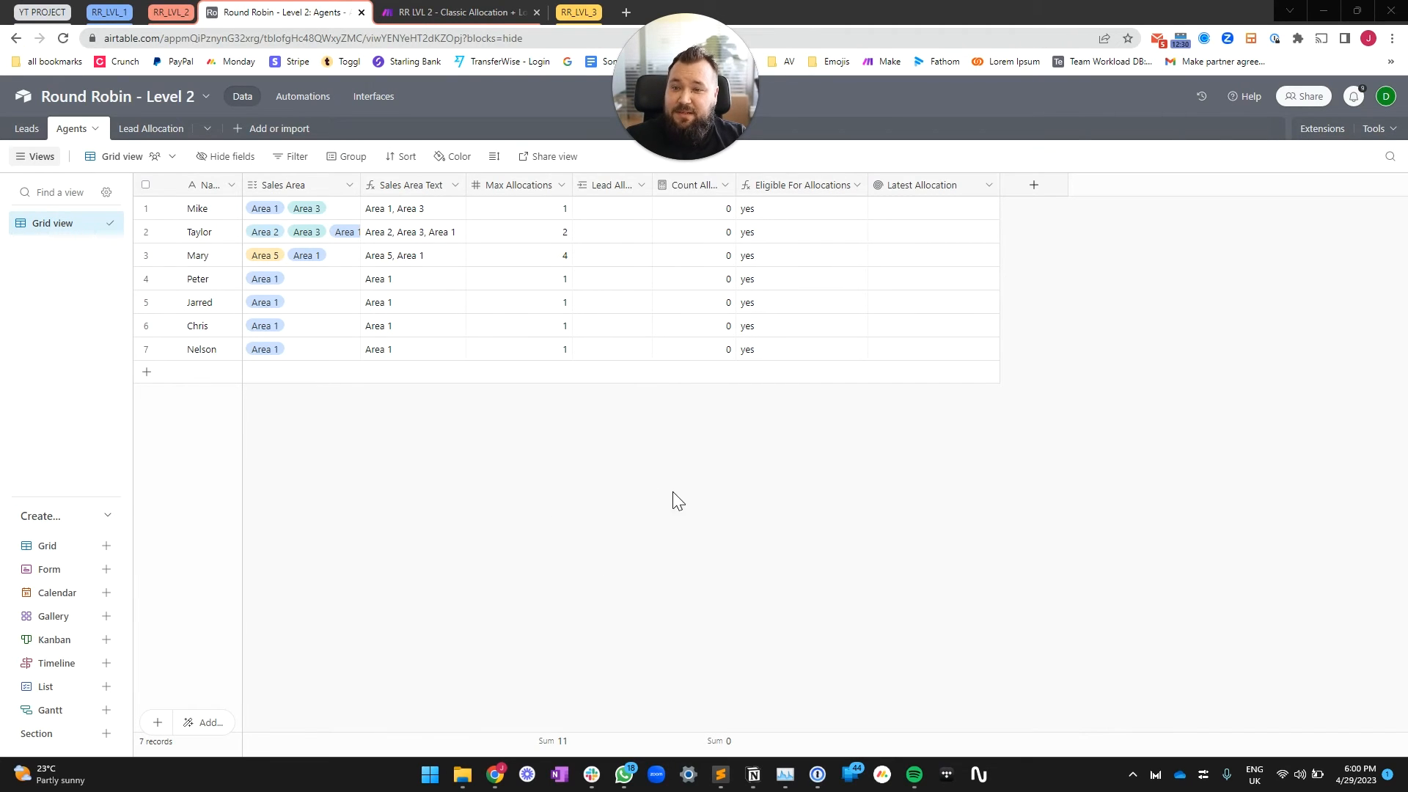
- Open the base's automations and inspect the record-matching conditions of the LVL 2 Trigger automation
click(304, 96)
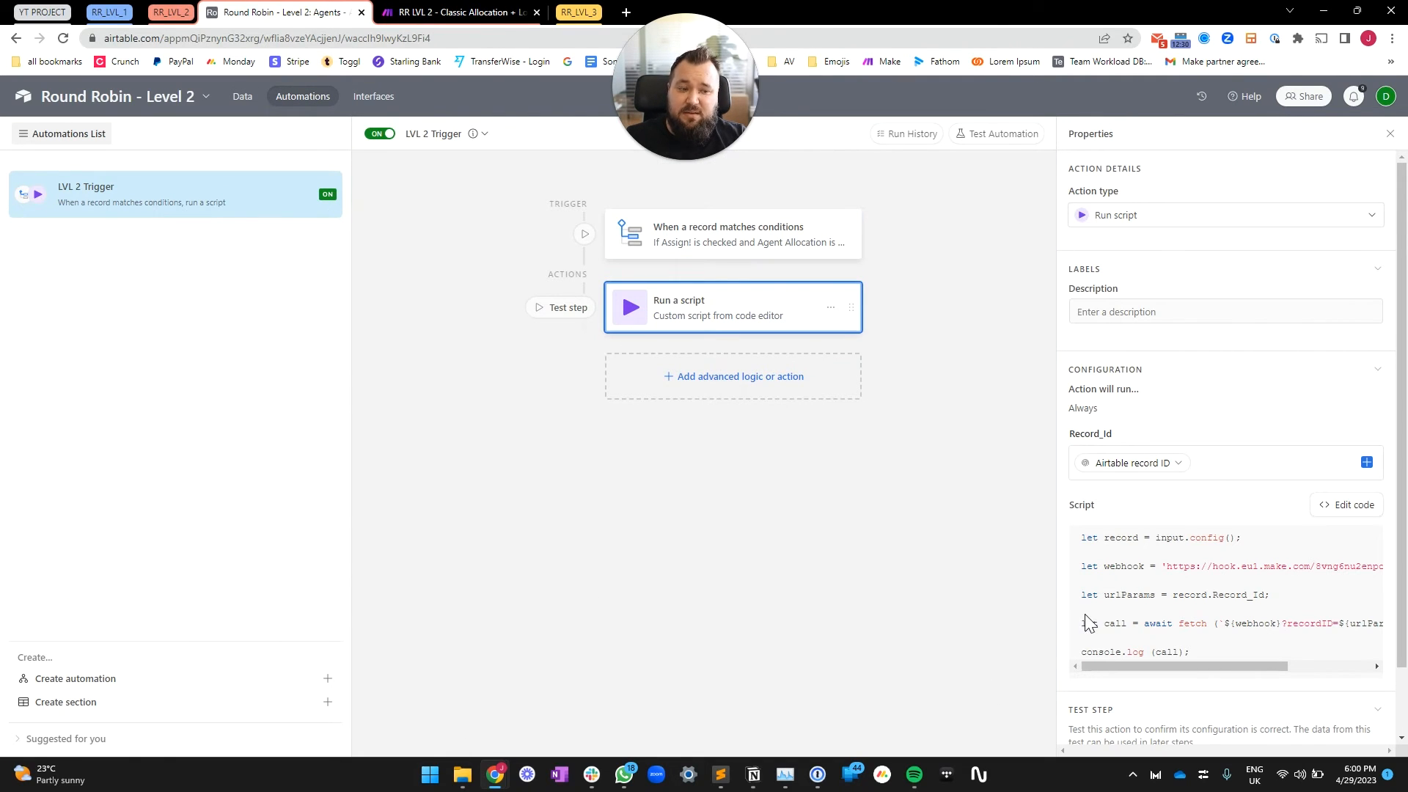
click(803, 233)
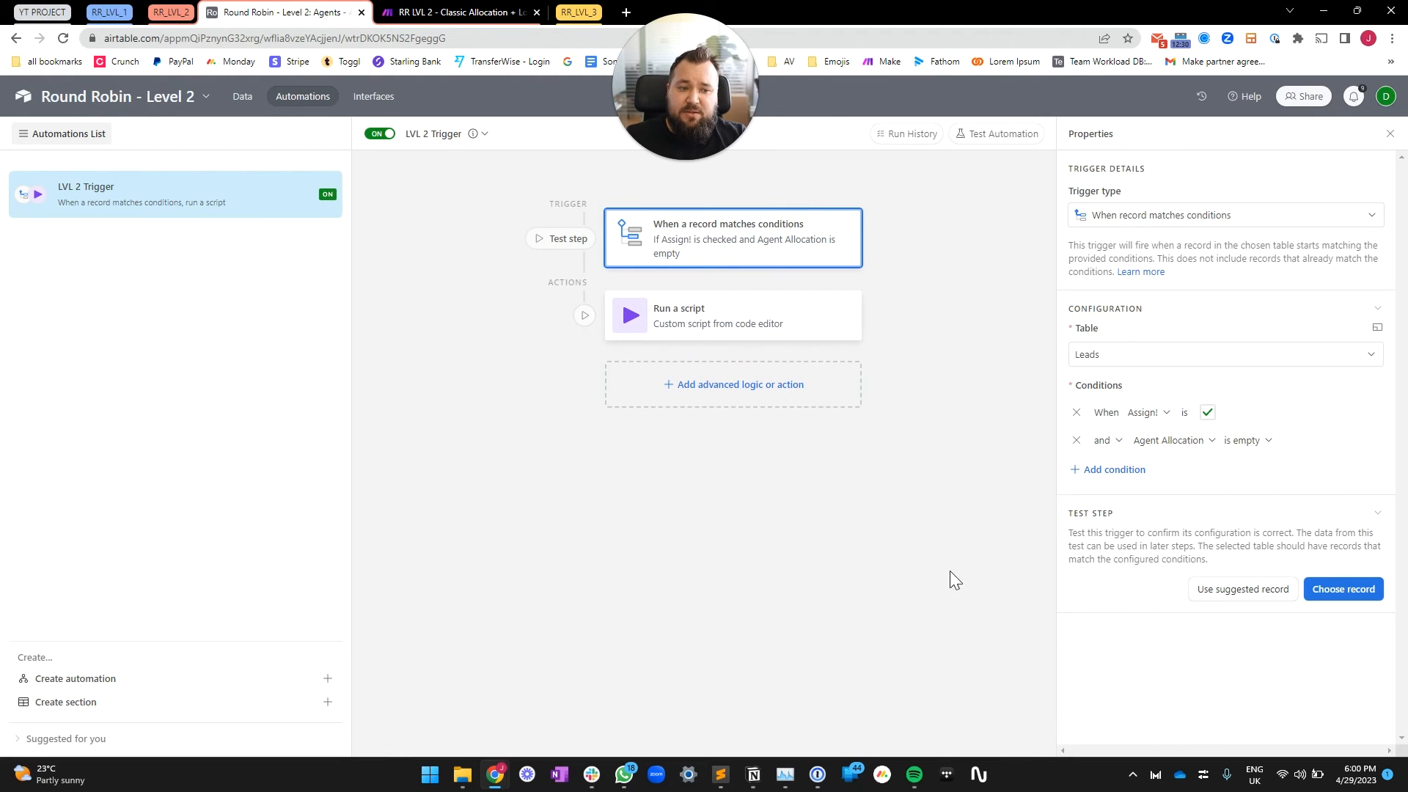
- Switch to the RR LVL 2 scenario in Make and inspect the Get Lead module's base, table and record ID
click(452, 12)
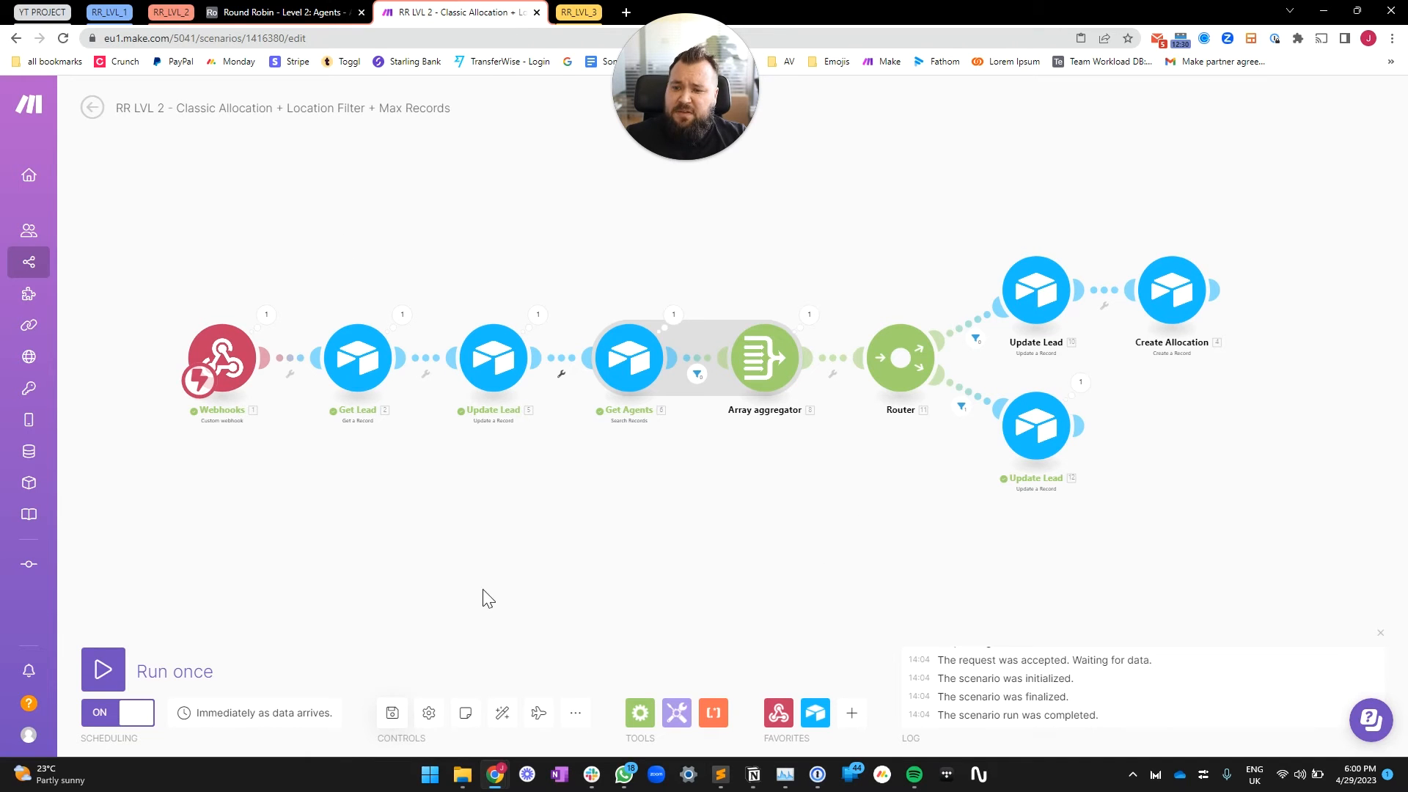
scroll(334, 436, up, 2)
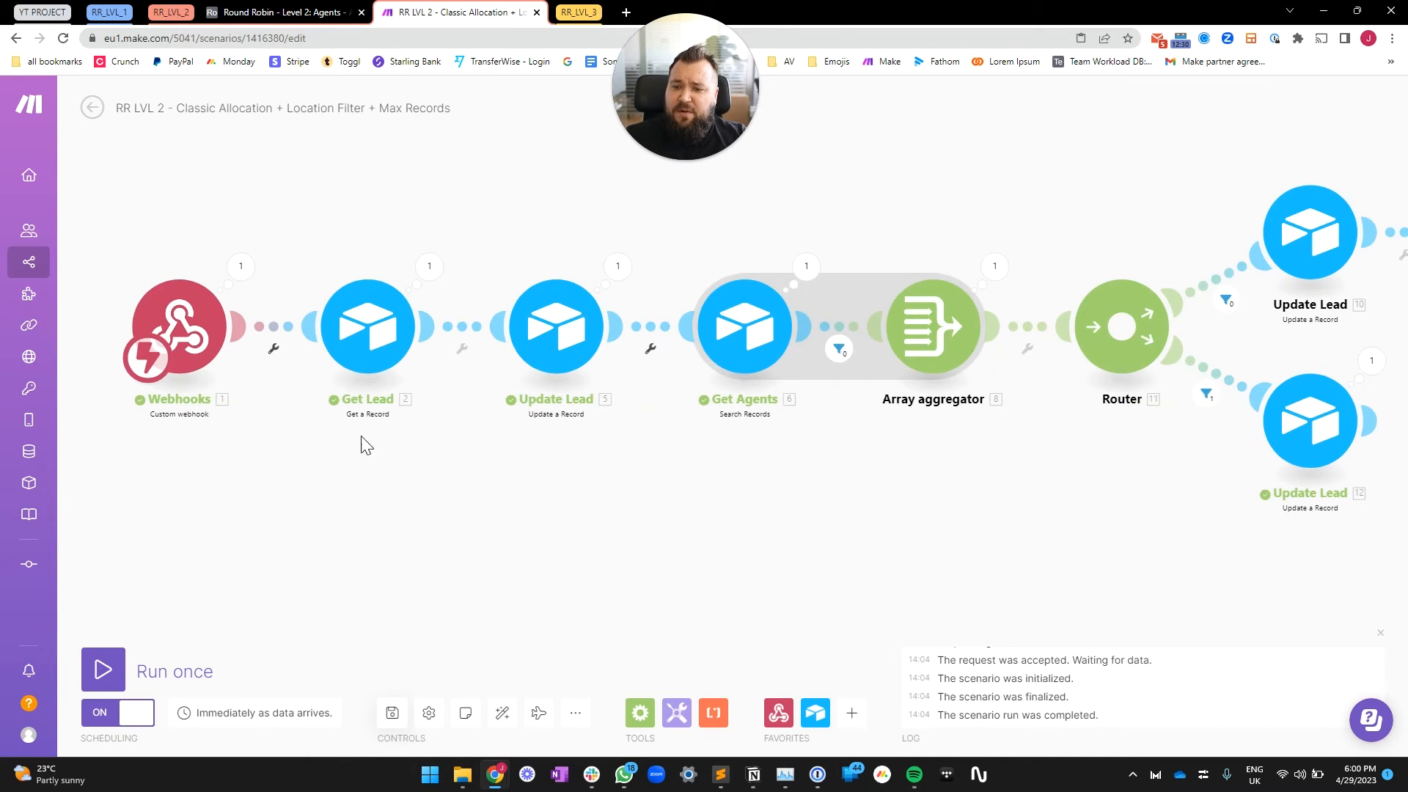
click(368, 332)
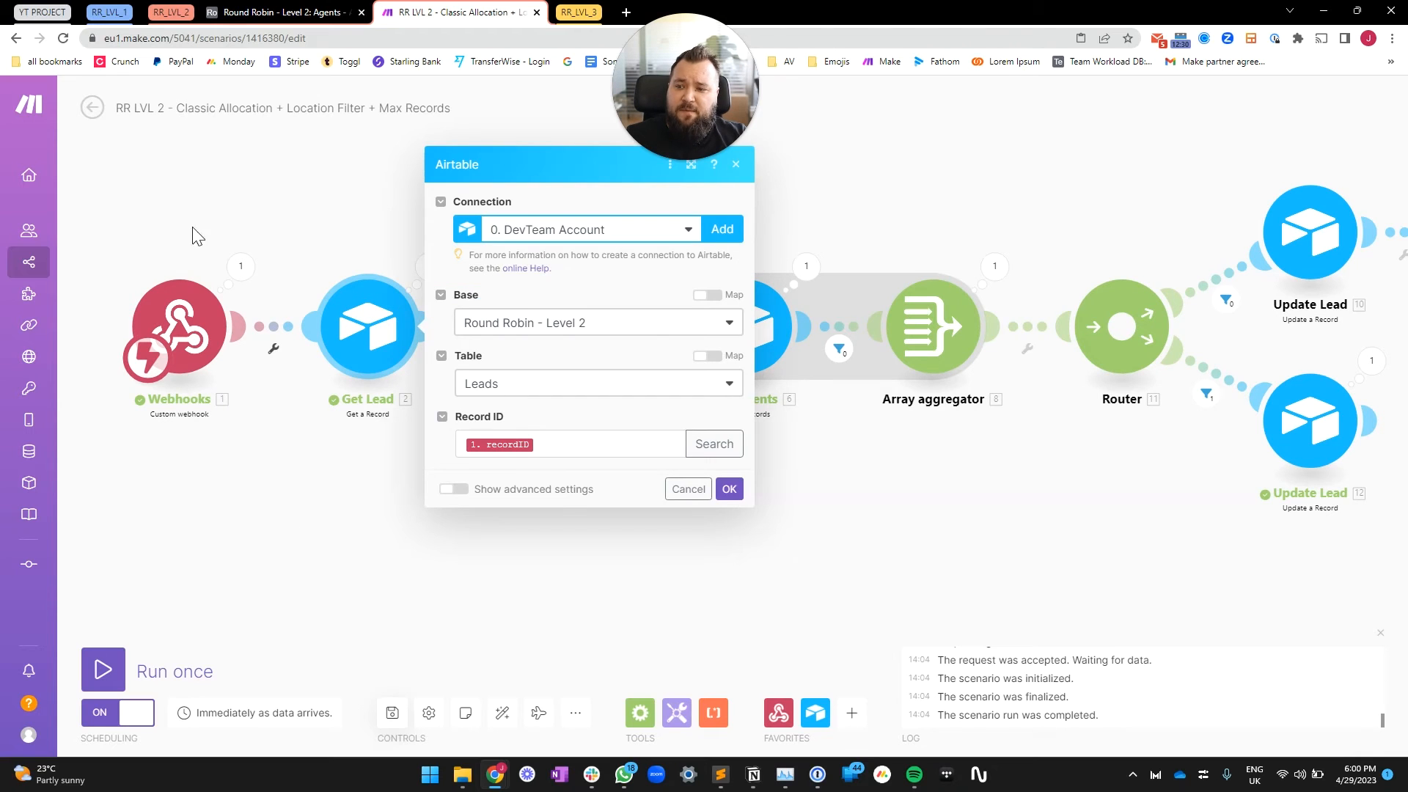
drag(487, 548, 410, 540)
- Inspect the first Update Lead module's record ID and the Processing Now text in Assignment Status, then close it
click(468, 322)
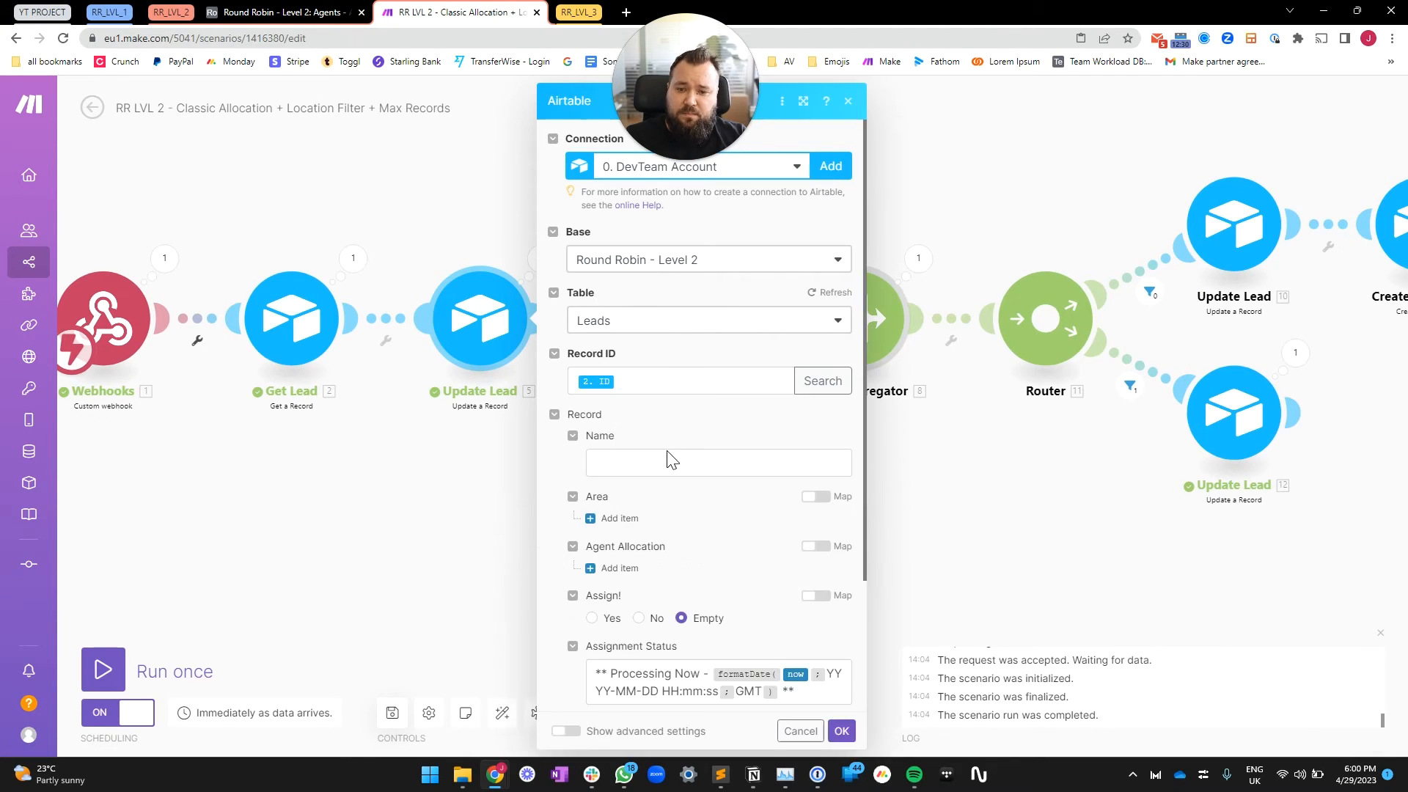
scroll(714, 226, down, 2)
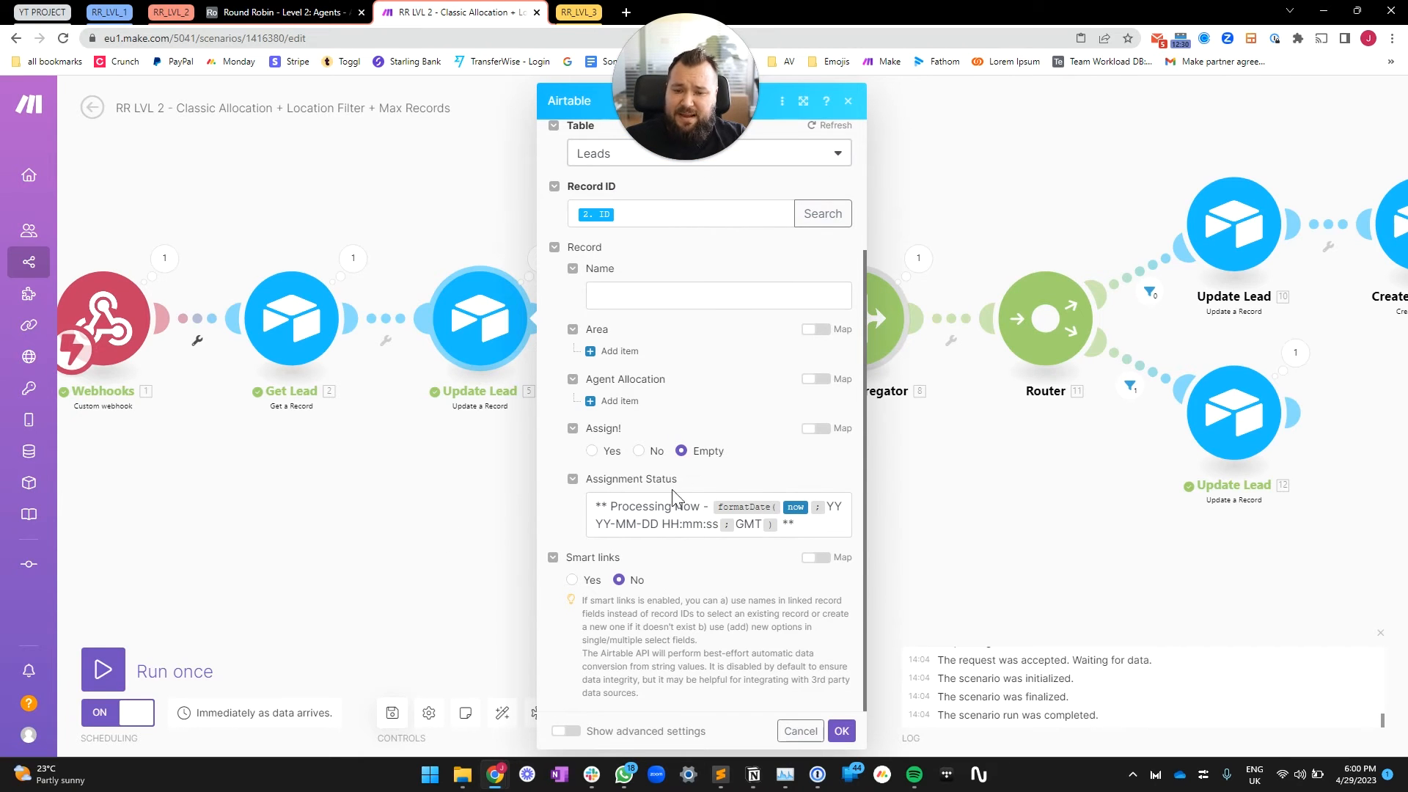
click(456, 487)
drag(639, 488, 489, 546)
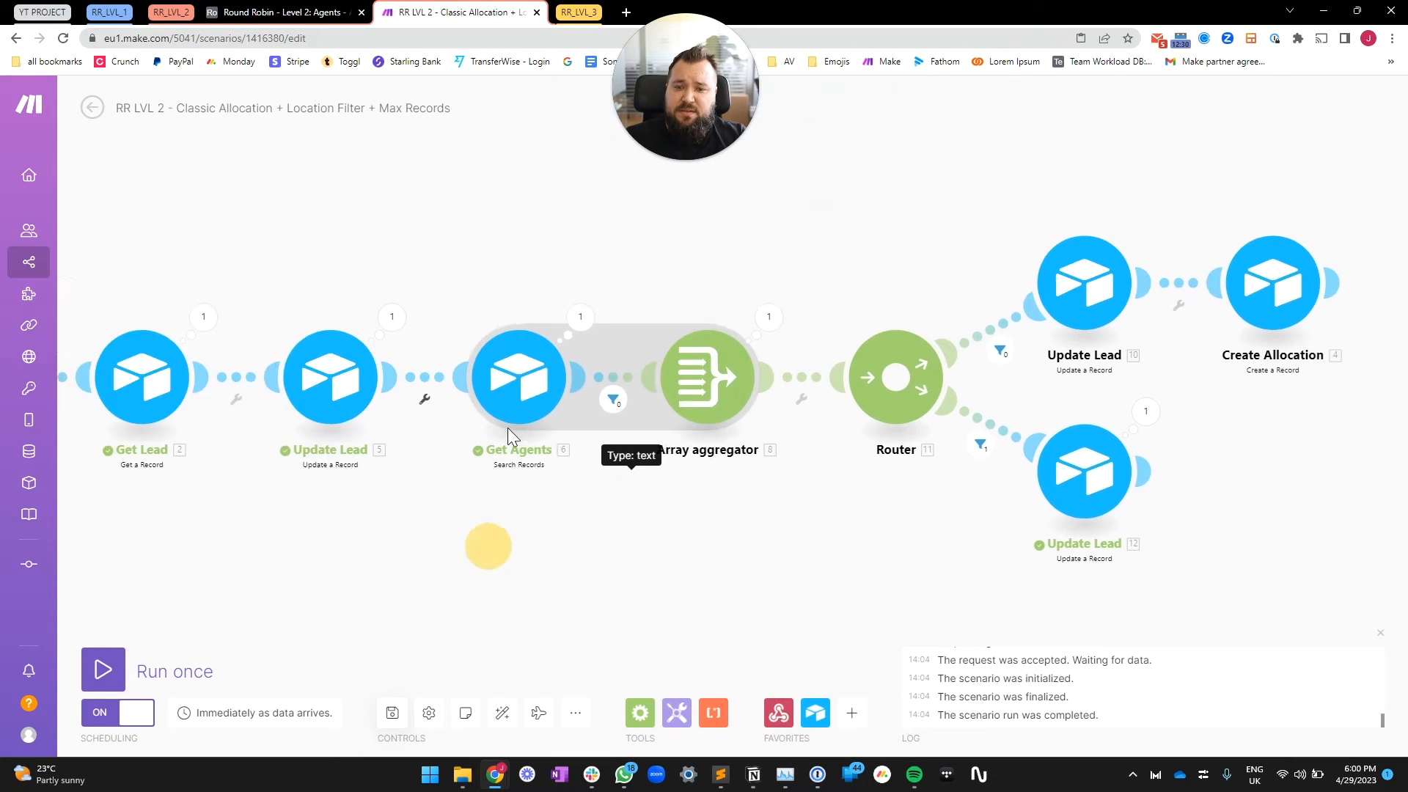
- Inspect the Get Agents module's sorting and search formula, highlighting its AND function and the Eligible For Allocations="yes" condition
click(516, 376)
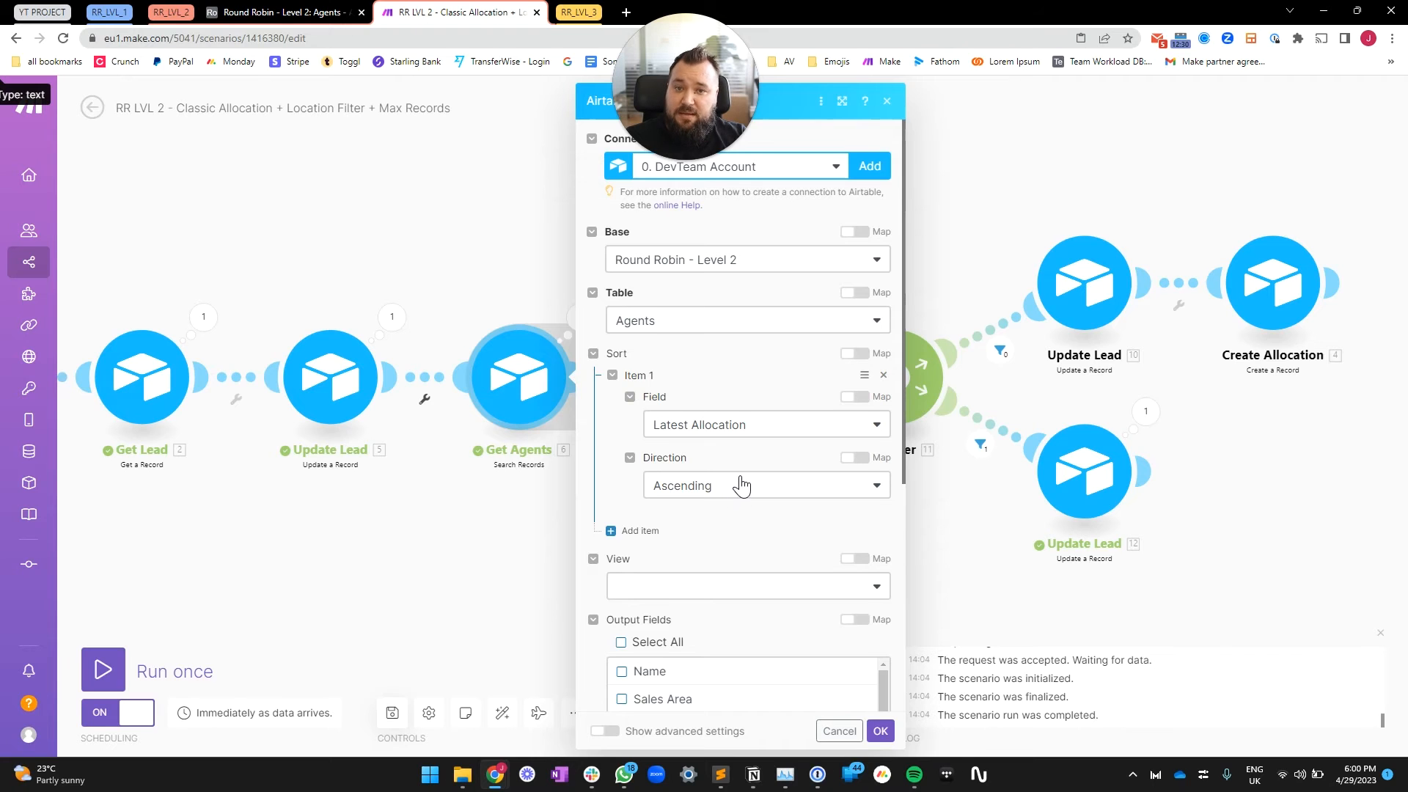
scroll(741, 485, down, 2)
scroll(745, 464, down, 3)
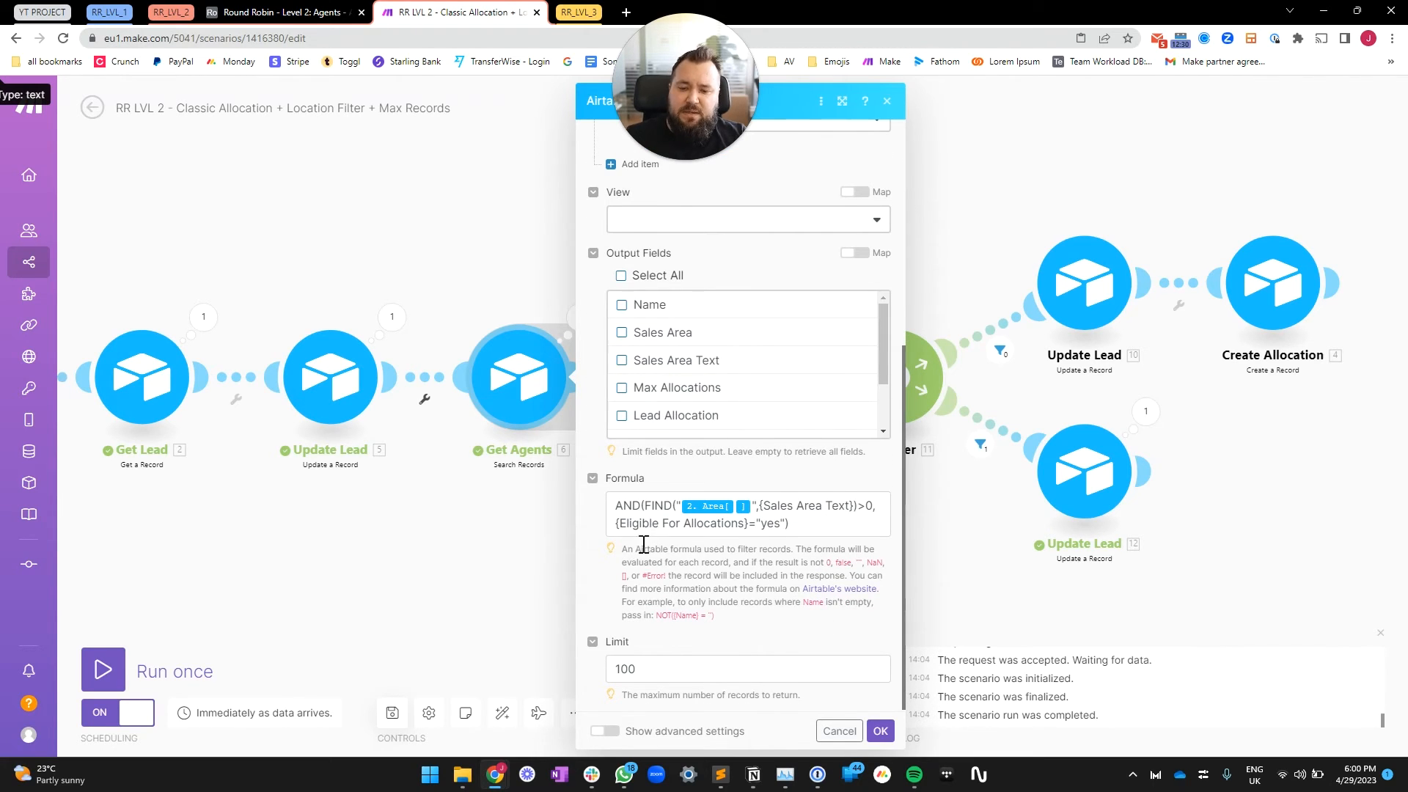
double_click(632, 506)
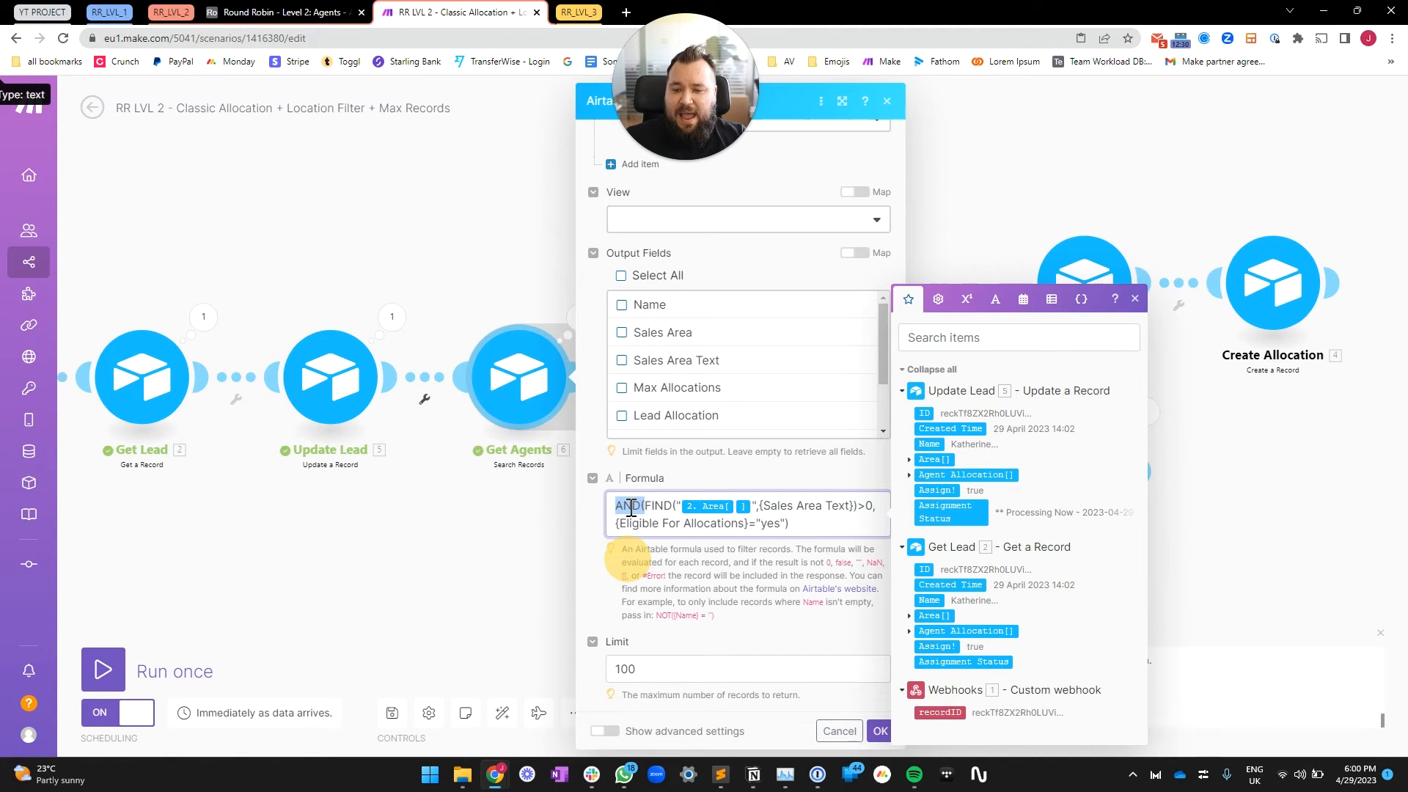
drag(615, 524, 750, 525)
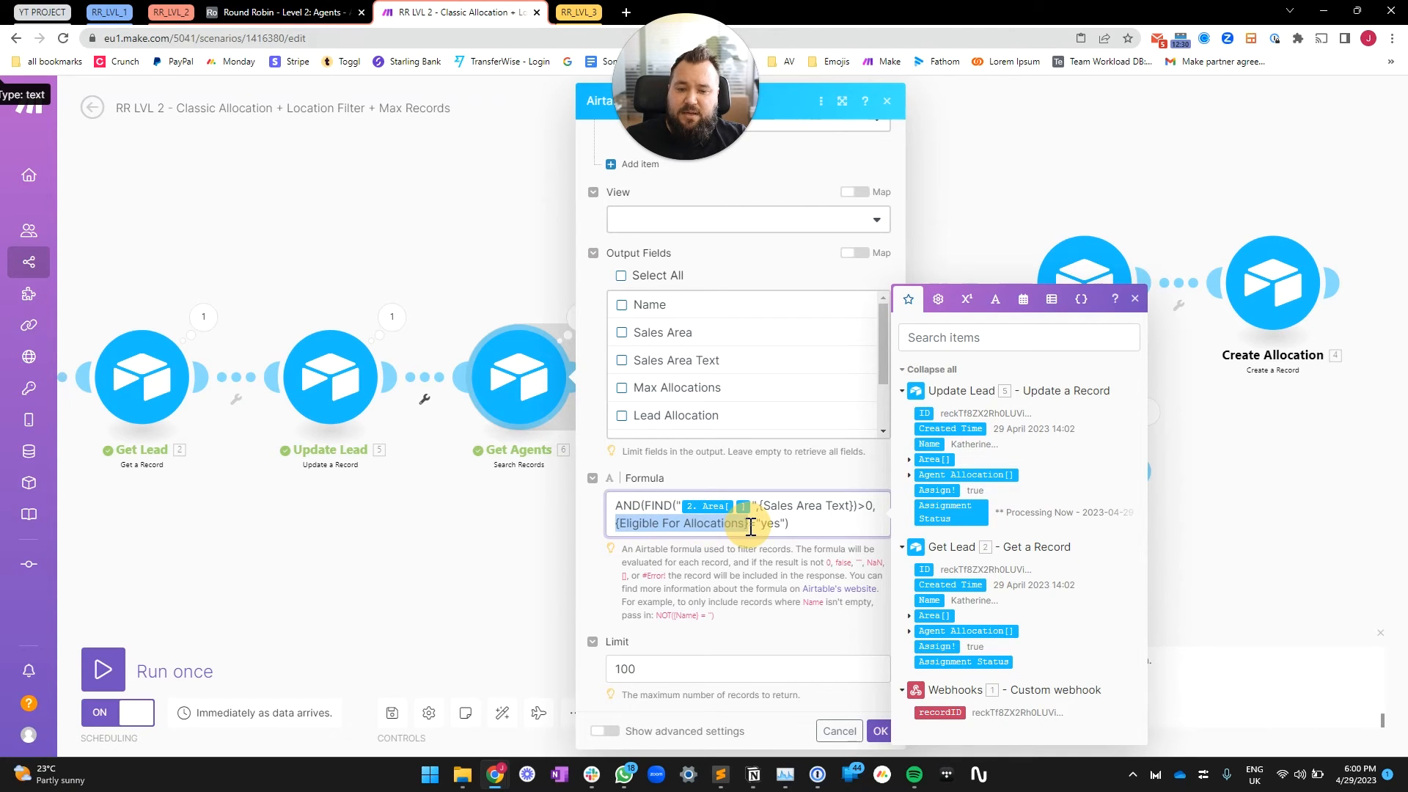
click(750, 527)
double_click(767, 527)
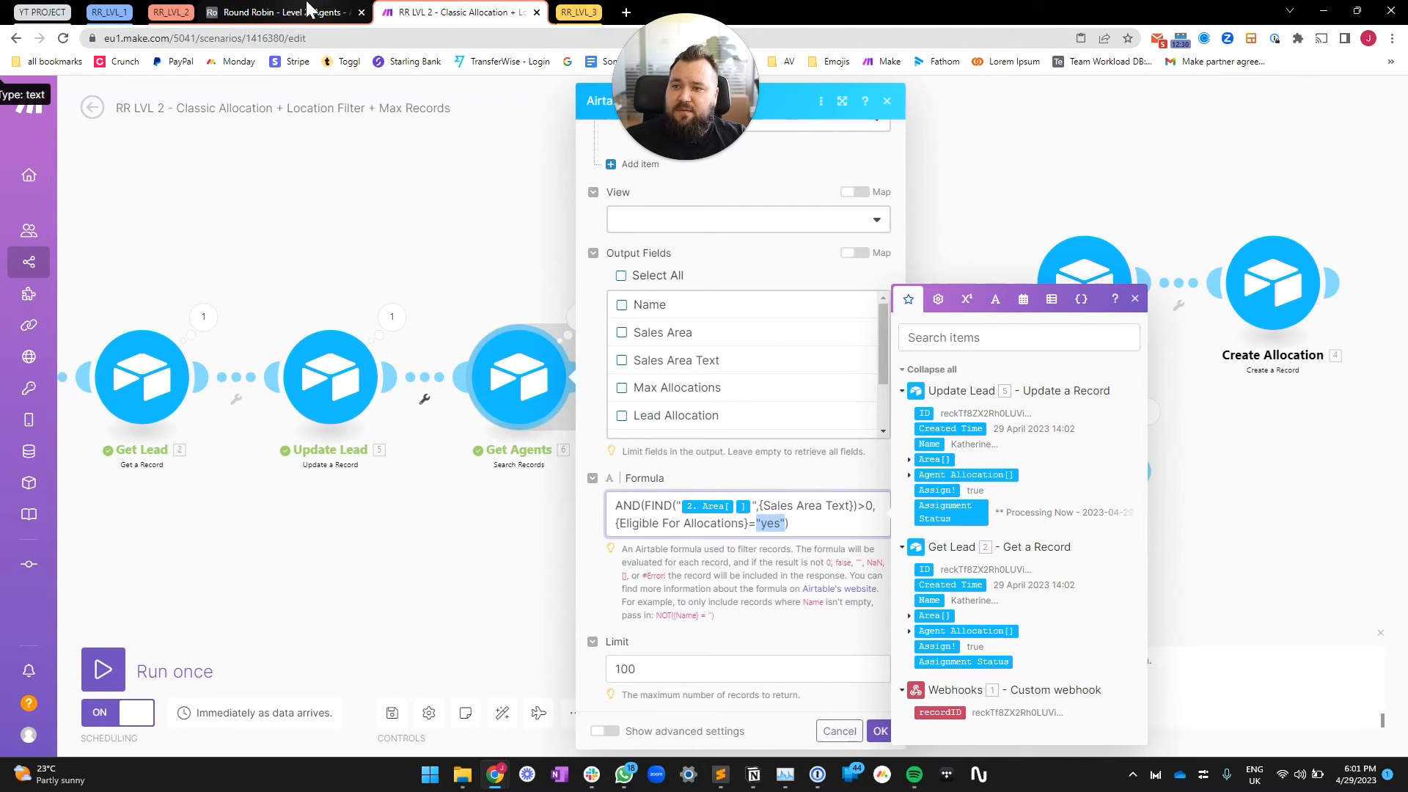
- Switch to the Level 2 base's Agents table in Airtable and review the Eligible For Allocations formula and its column values
click(308, 10)
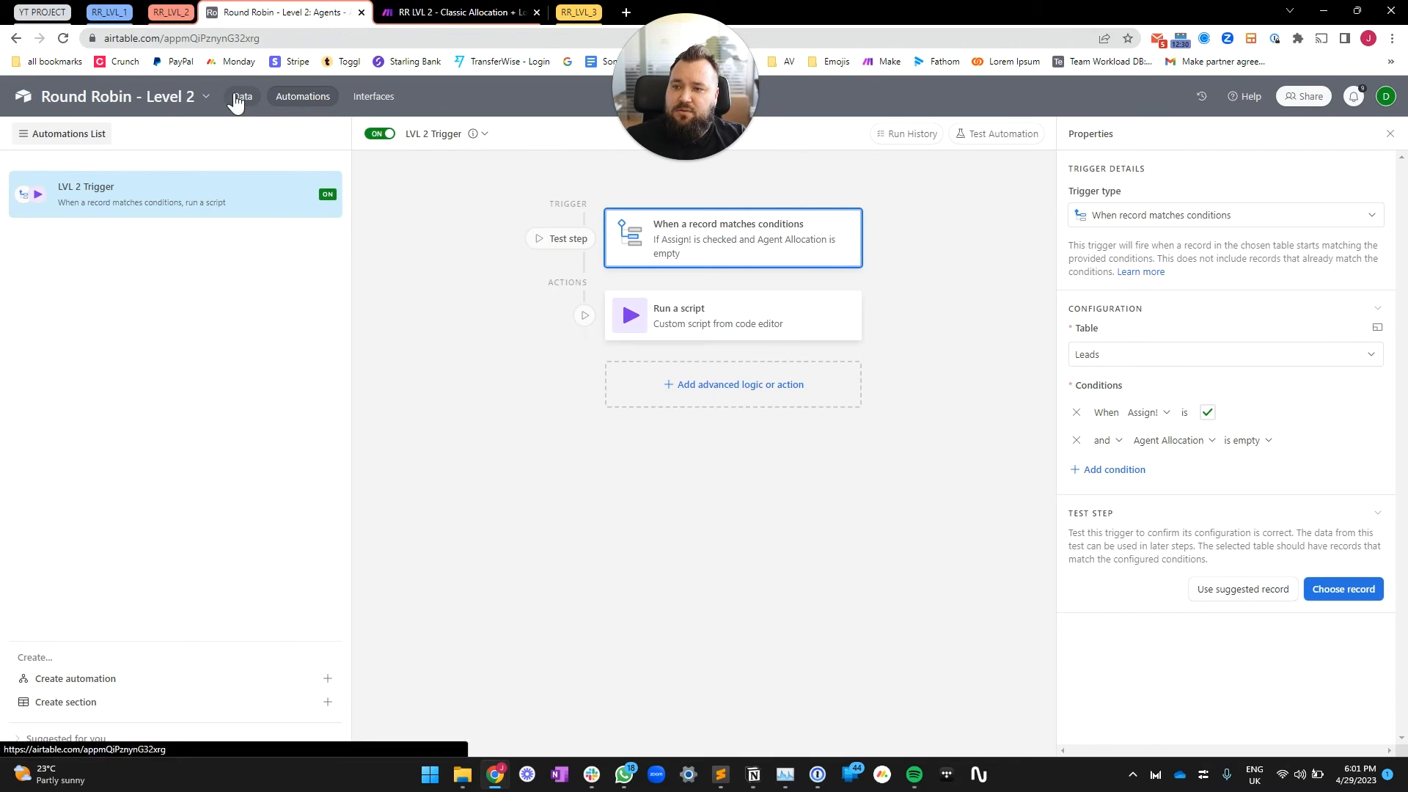
click(235, 94)
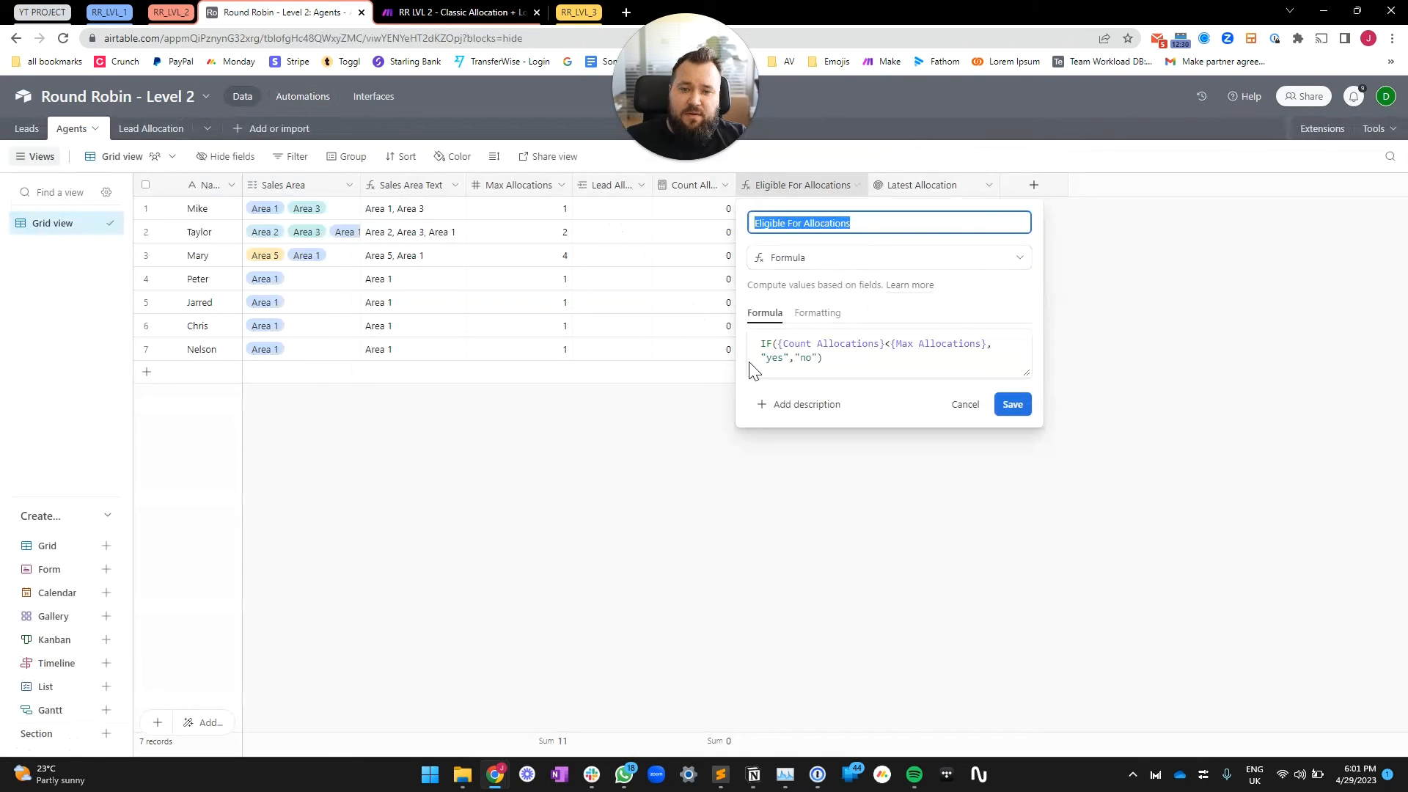
click(817, 359)
key(ctrl+a)
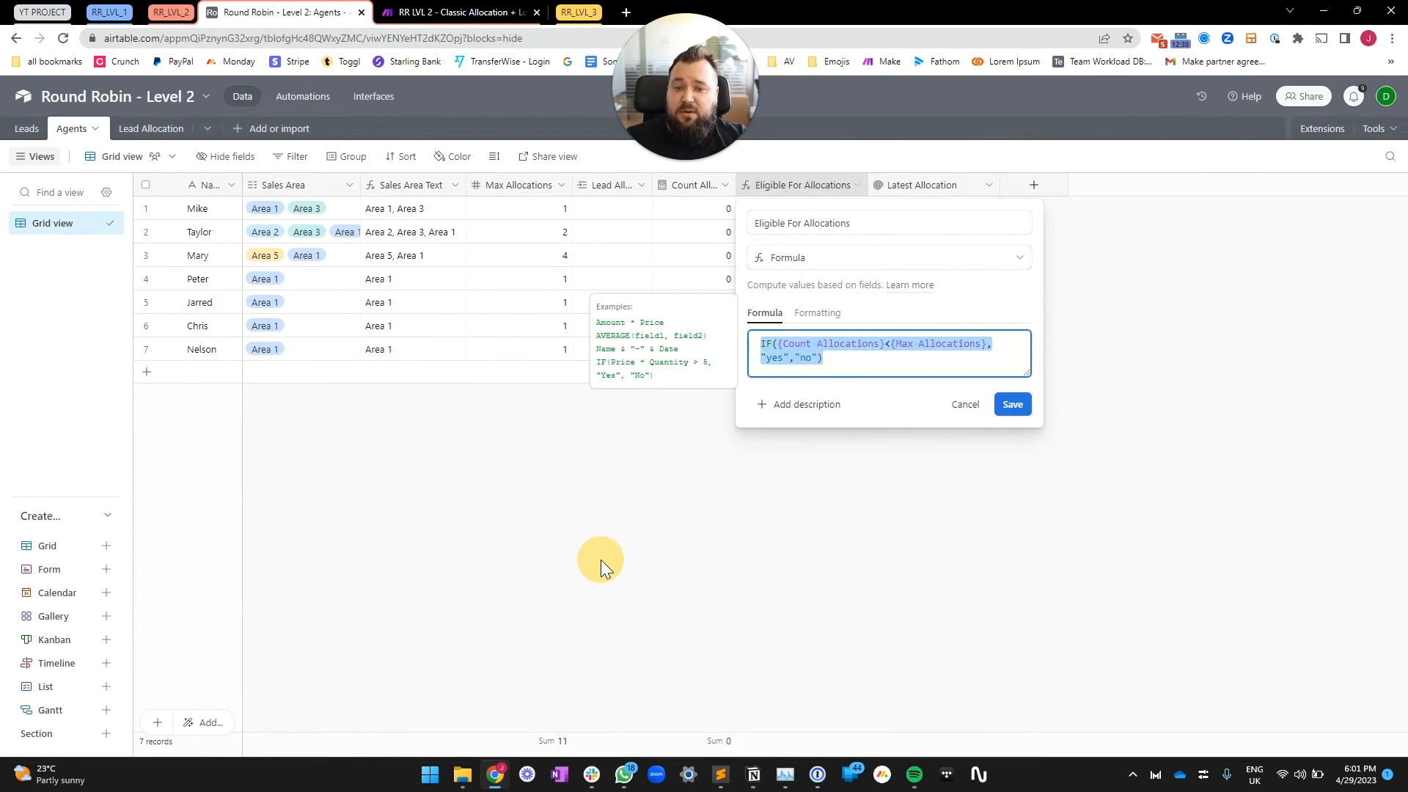
click(598, 560)
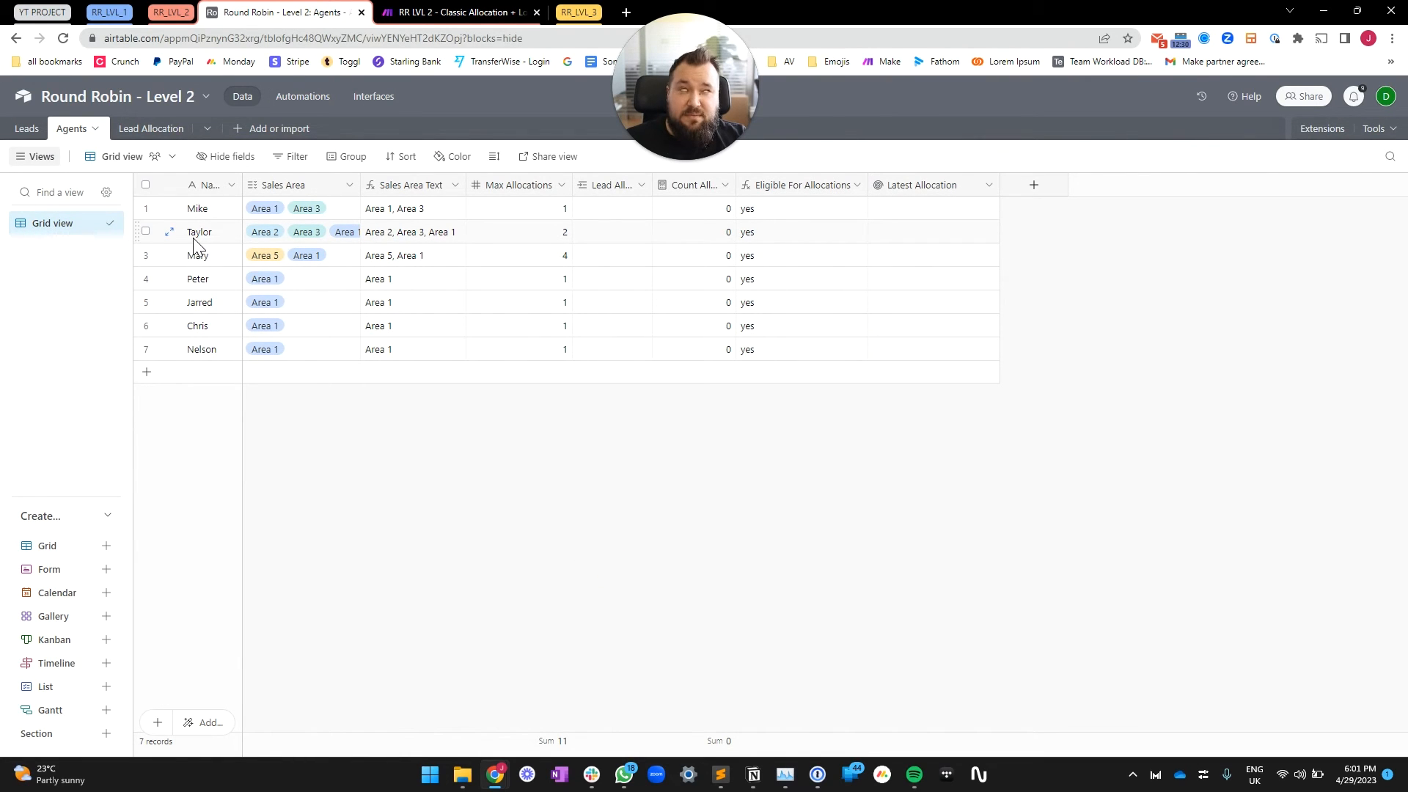
click(771, 280)
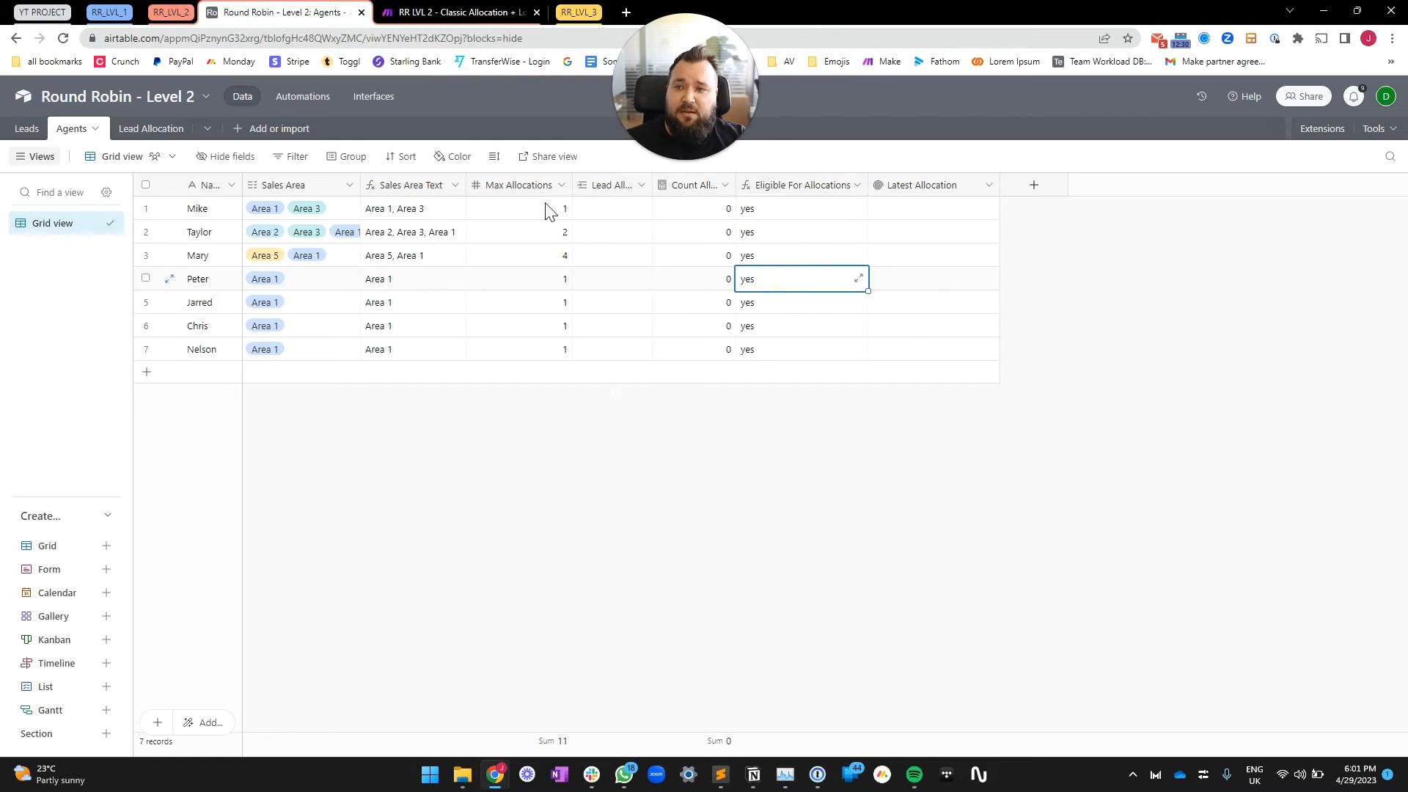
- Return to the Make scenario, close the Get Agents settings and inspect the filter between Get Agents and the Array aggregator
click(488, 14)
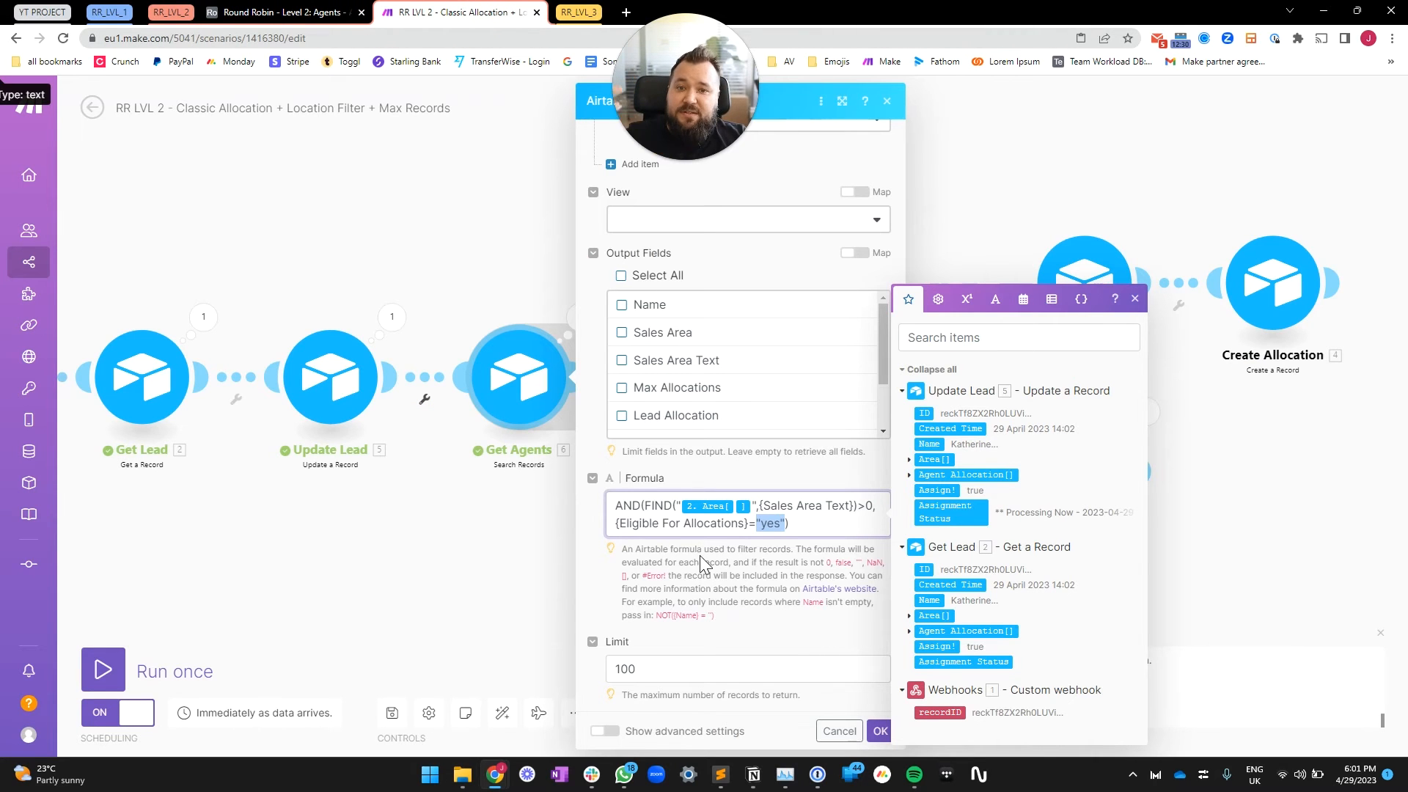
click(880, 731)
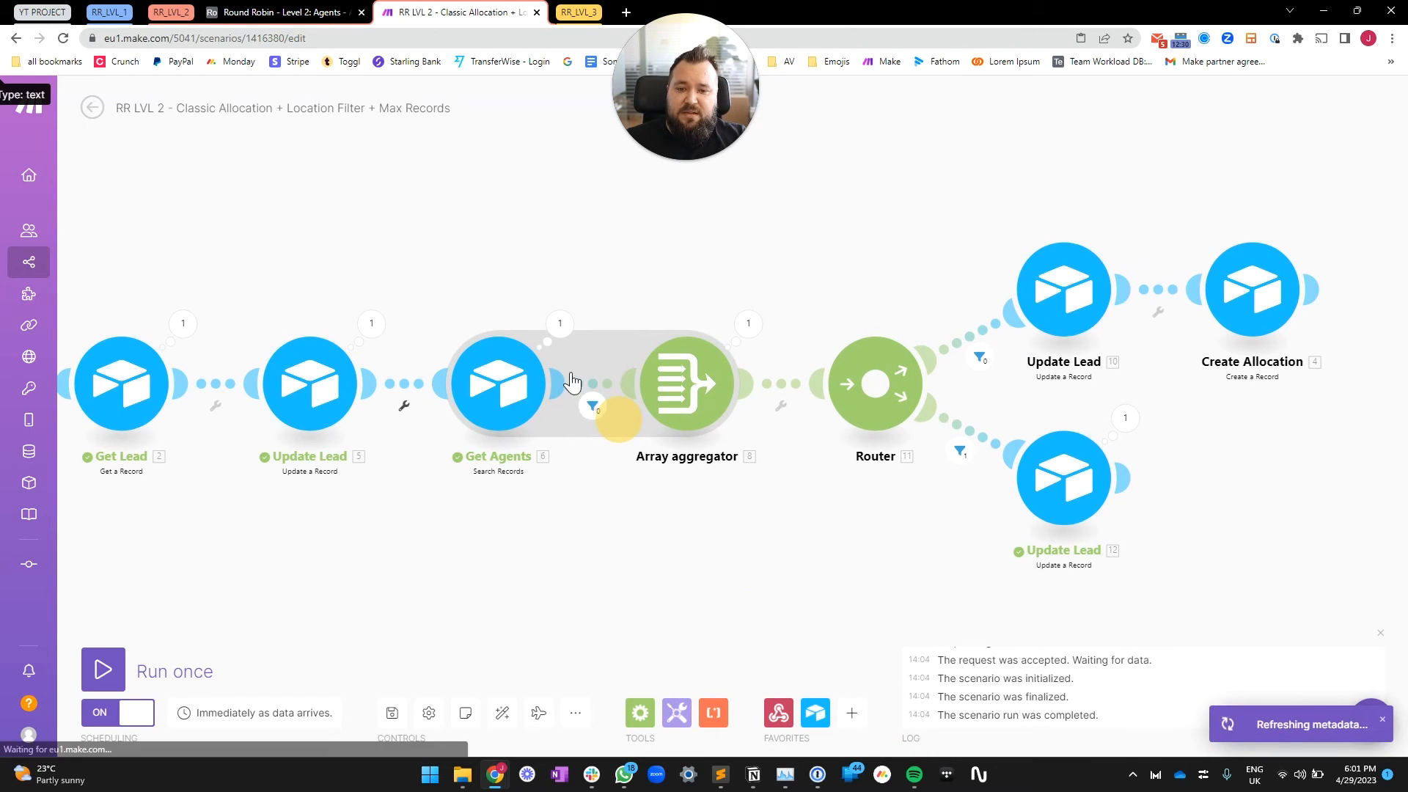
click(592, 405)
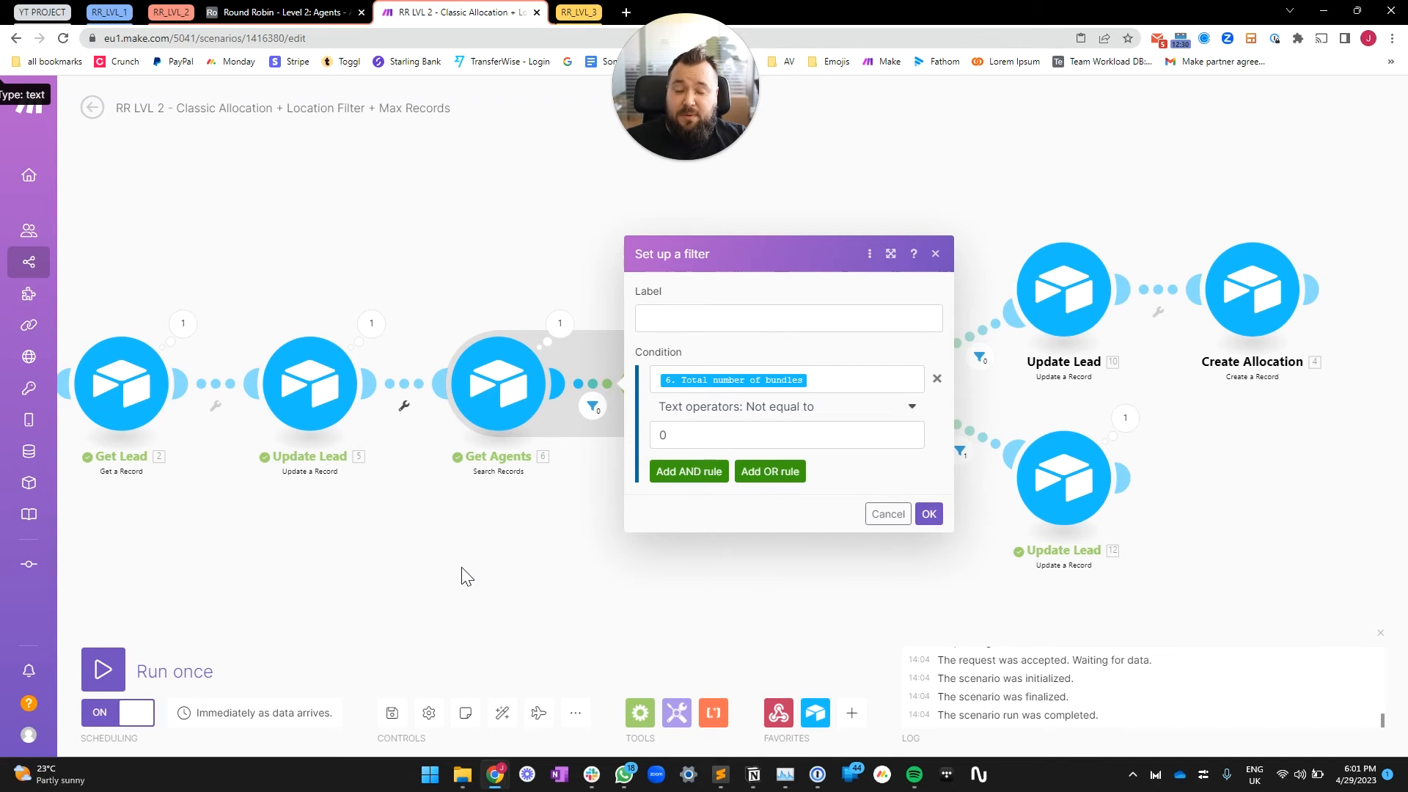
click(533, 482)
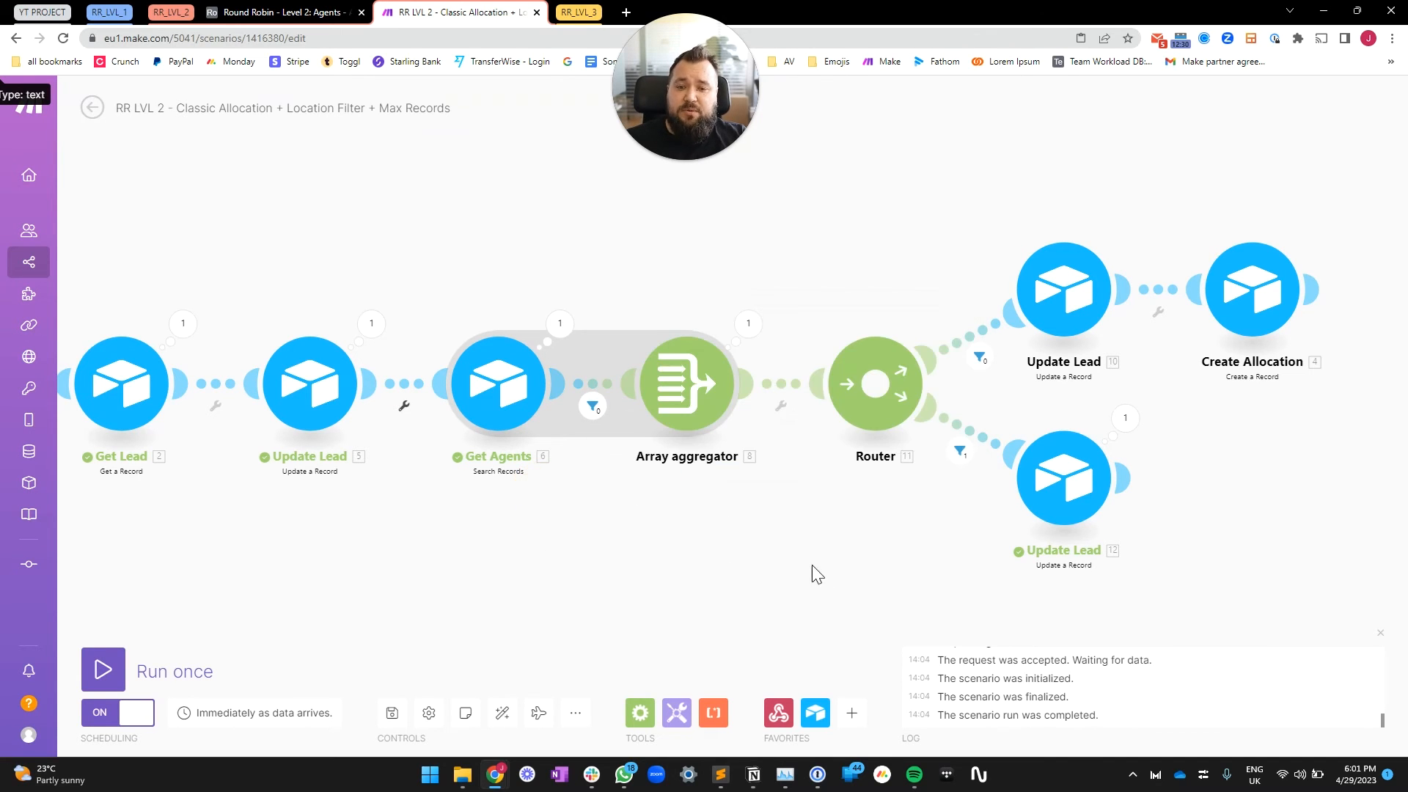
- Inspect the Array aggregator's last-run output, its source module and its aggregated fields
click(746, 319)
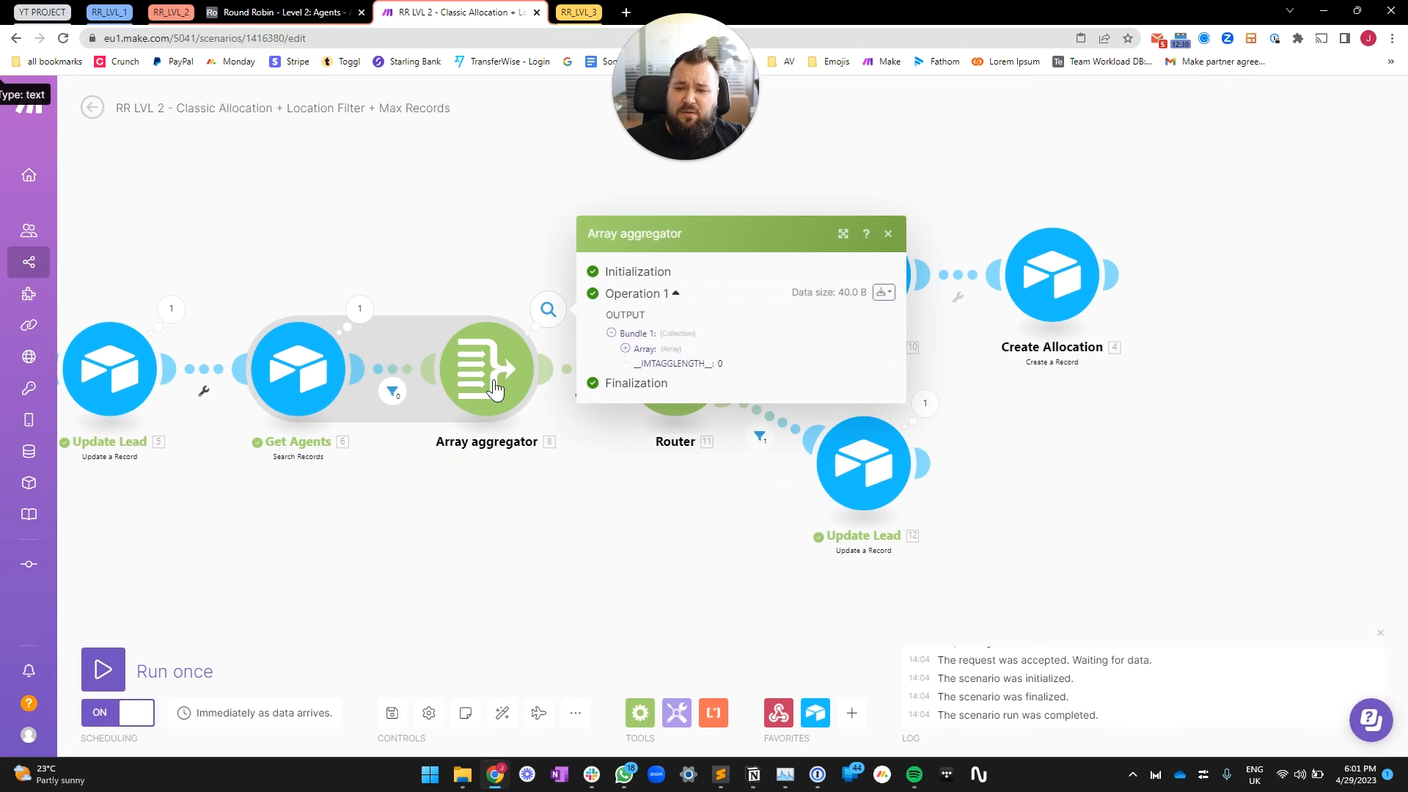
click(486, 370)
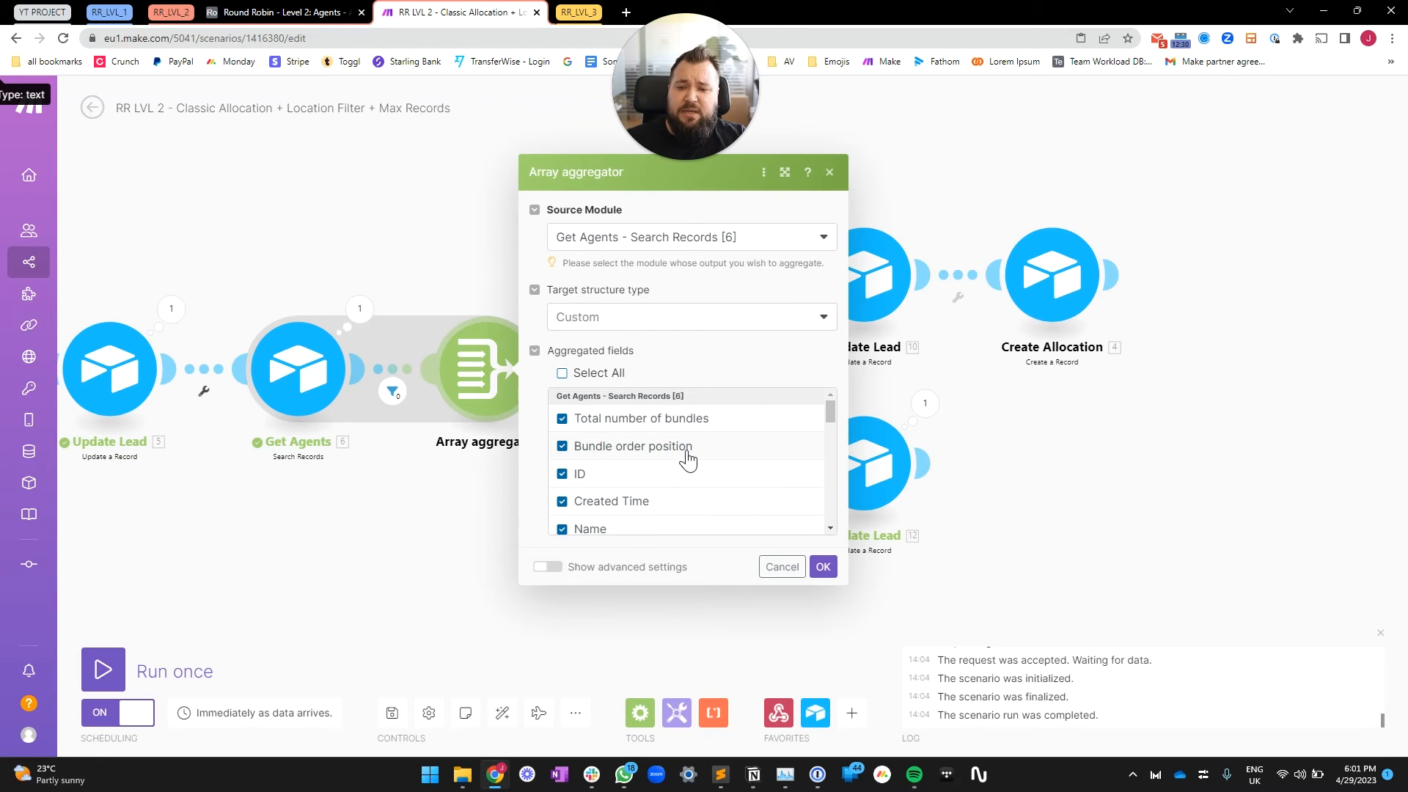
scroll(683, 462, down, 5)
click(438, 520)
- Inspect the filter conditions on both routes leaving the Router, one after the other
drag(630, 555, 522, 582)
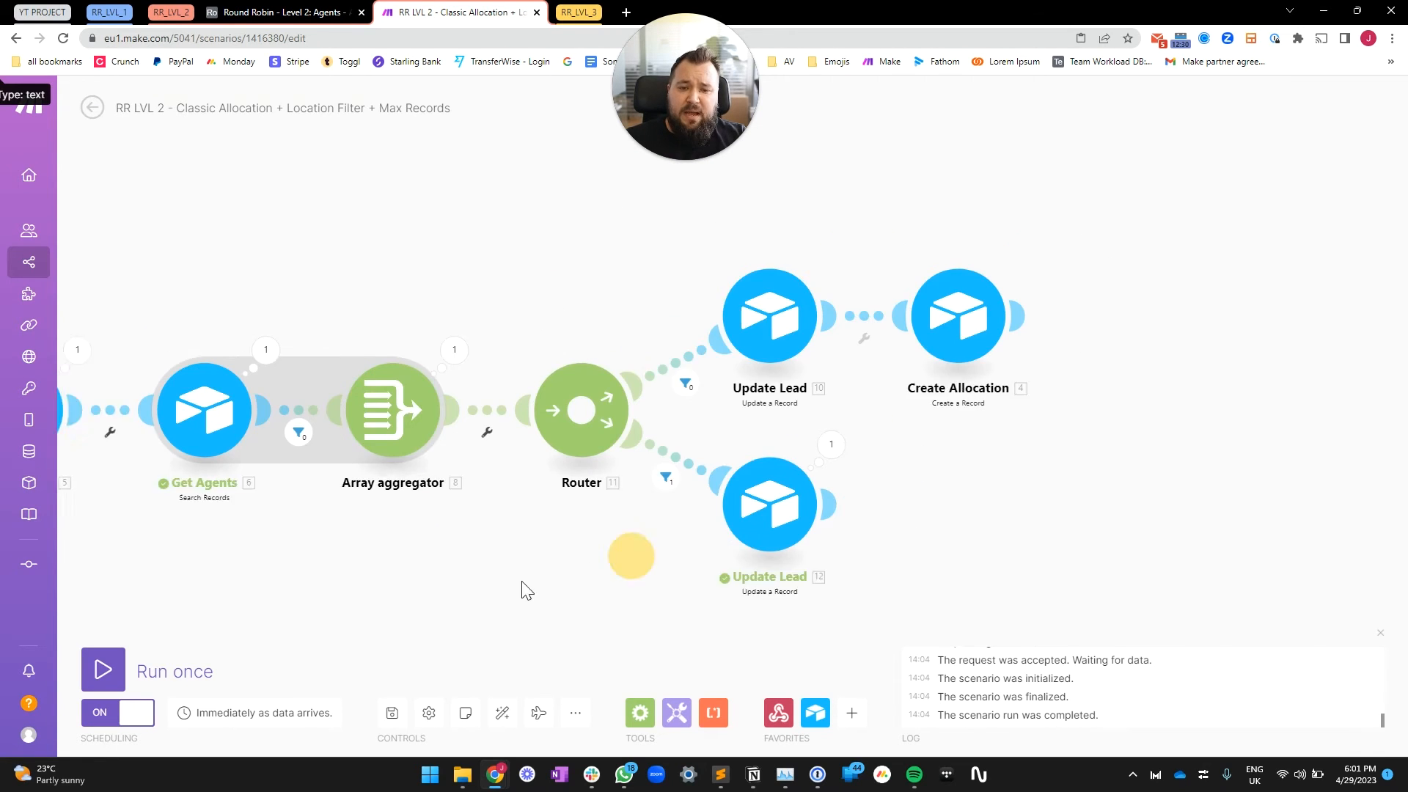
click(620, 371)
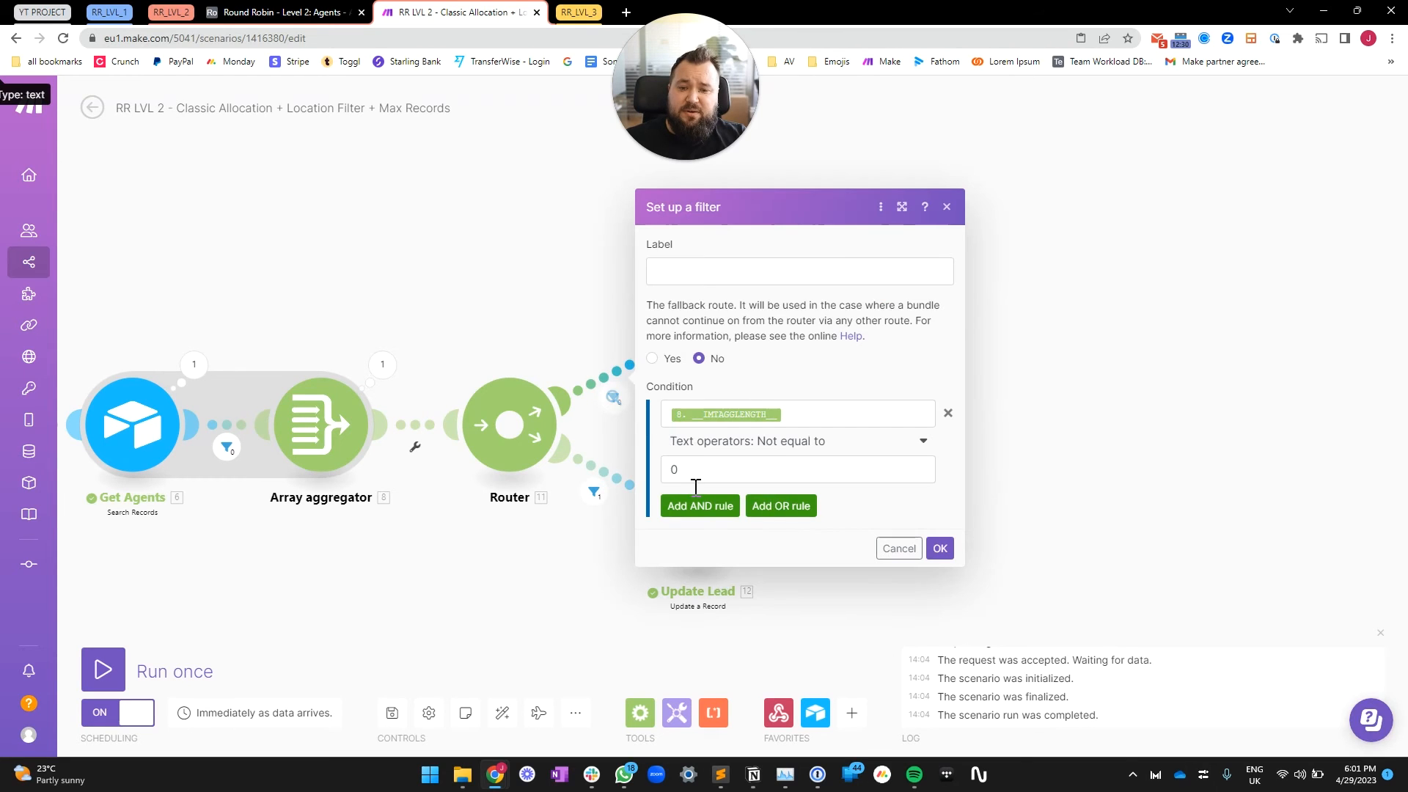
click(402, 598)
click(617, 480)
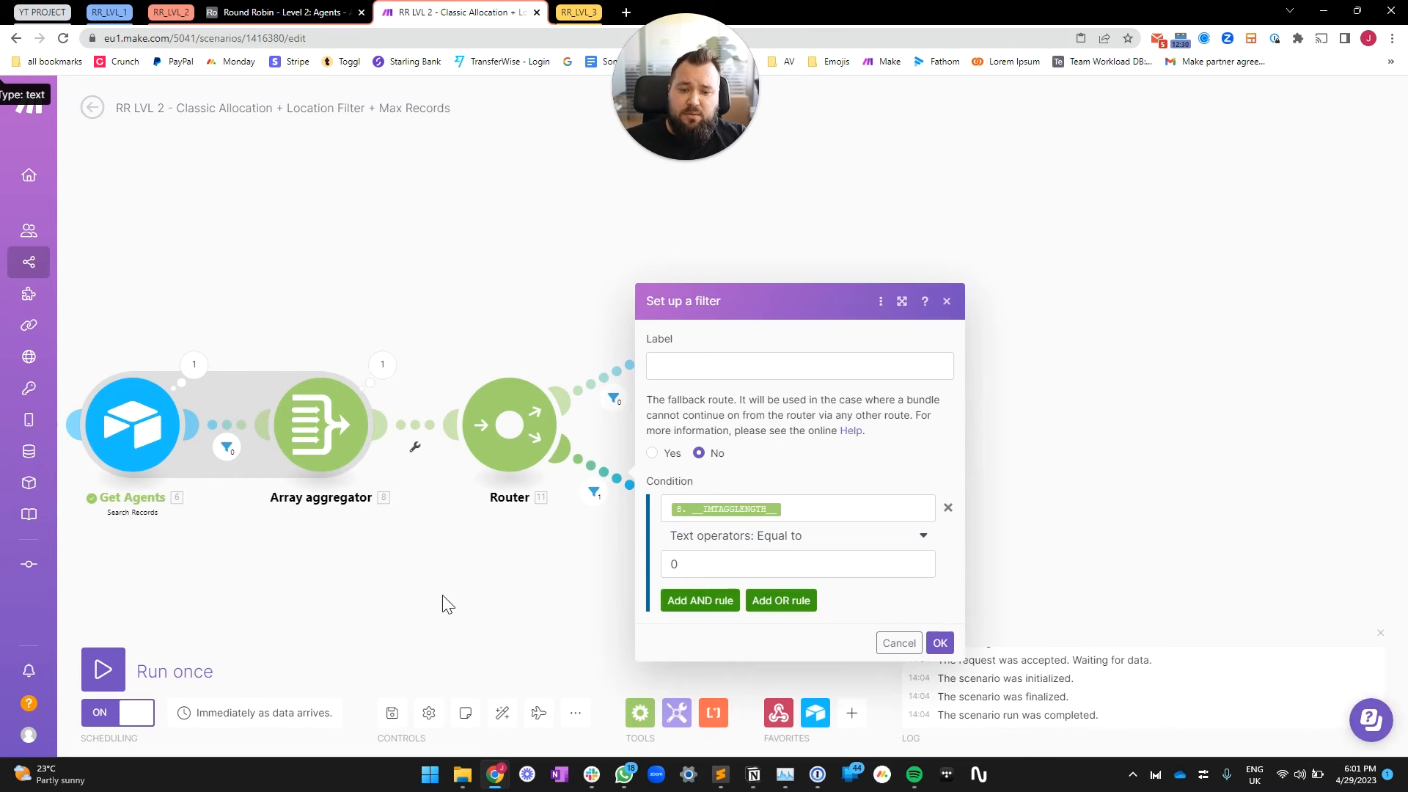
click(466, 565)
- Inspect the record ID and Assignment Status text in the Update Lead modules on both Router branches, starting with the no-agents branch
click(693, 534)
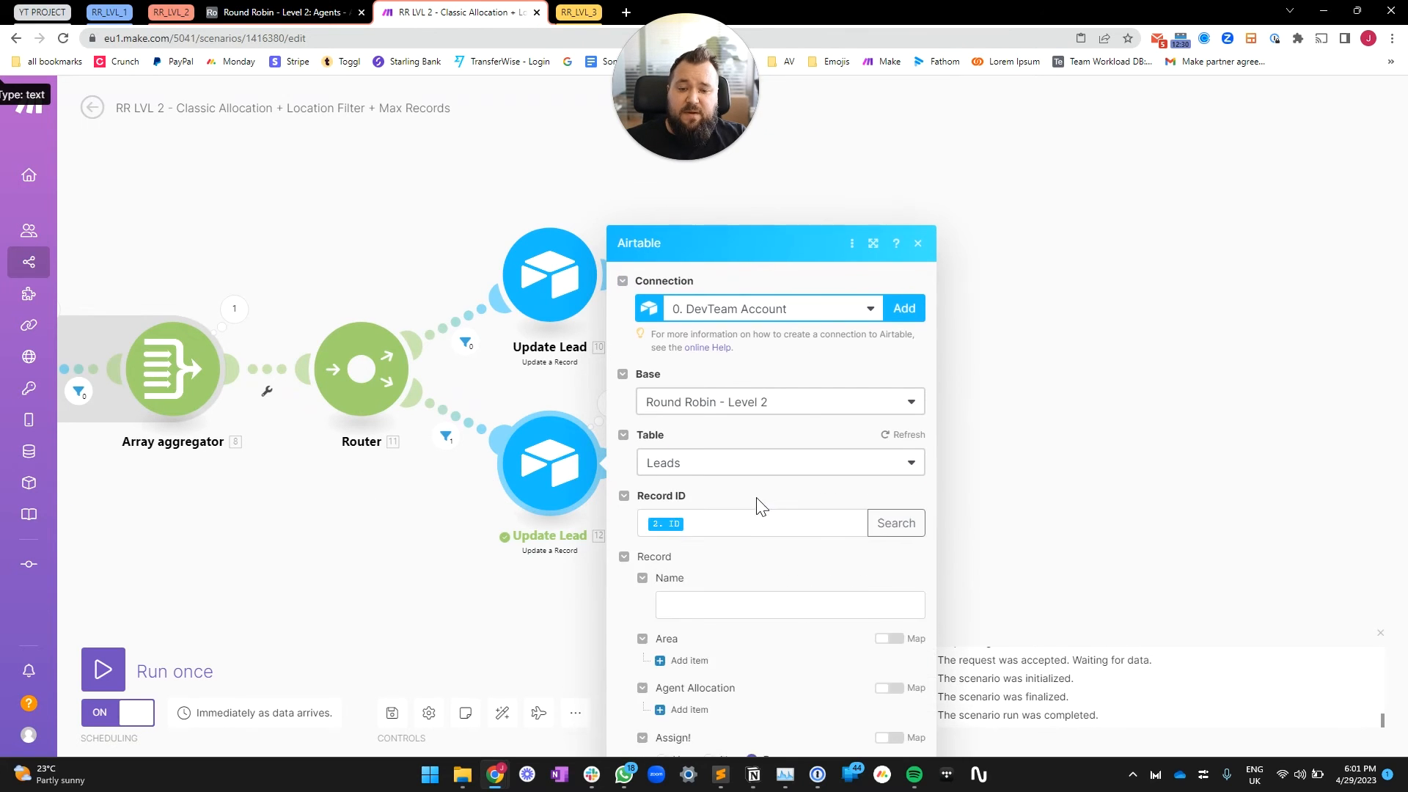
scroll(753, 566, down, 3)
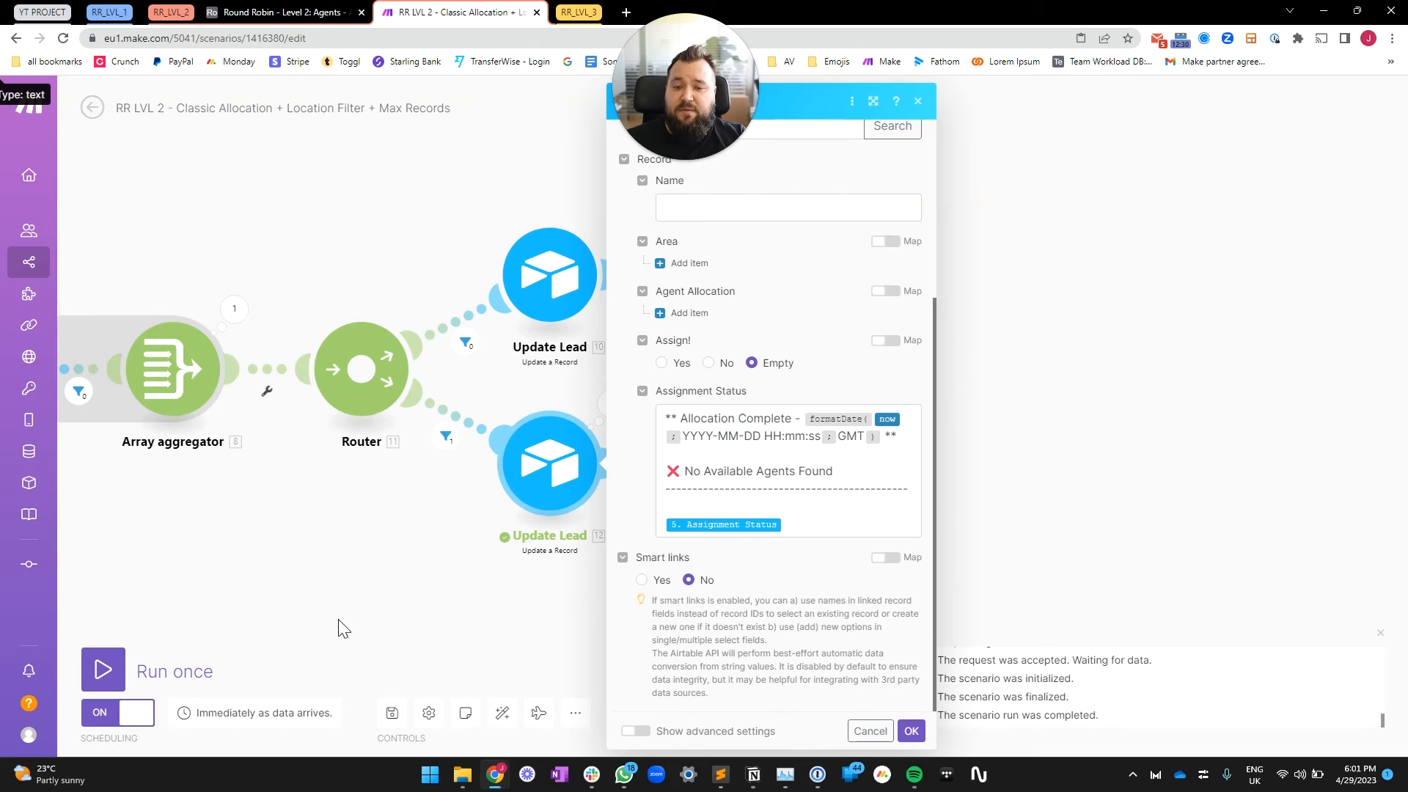
click(403, 575)
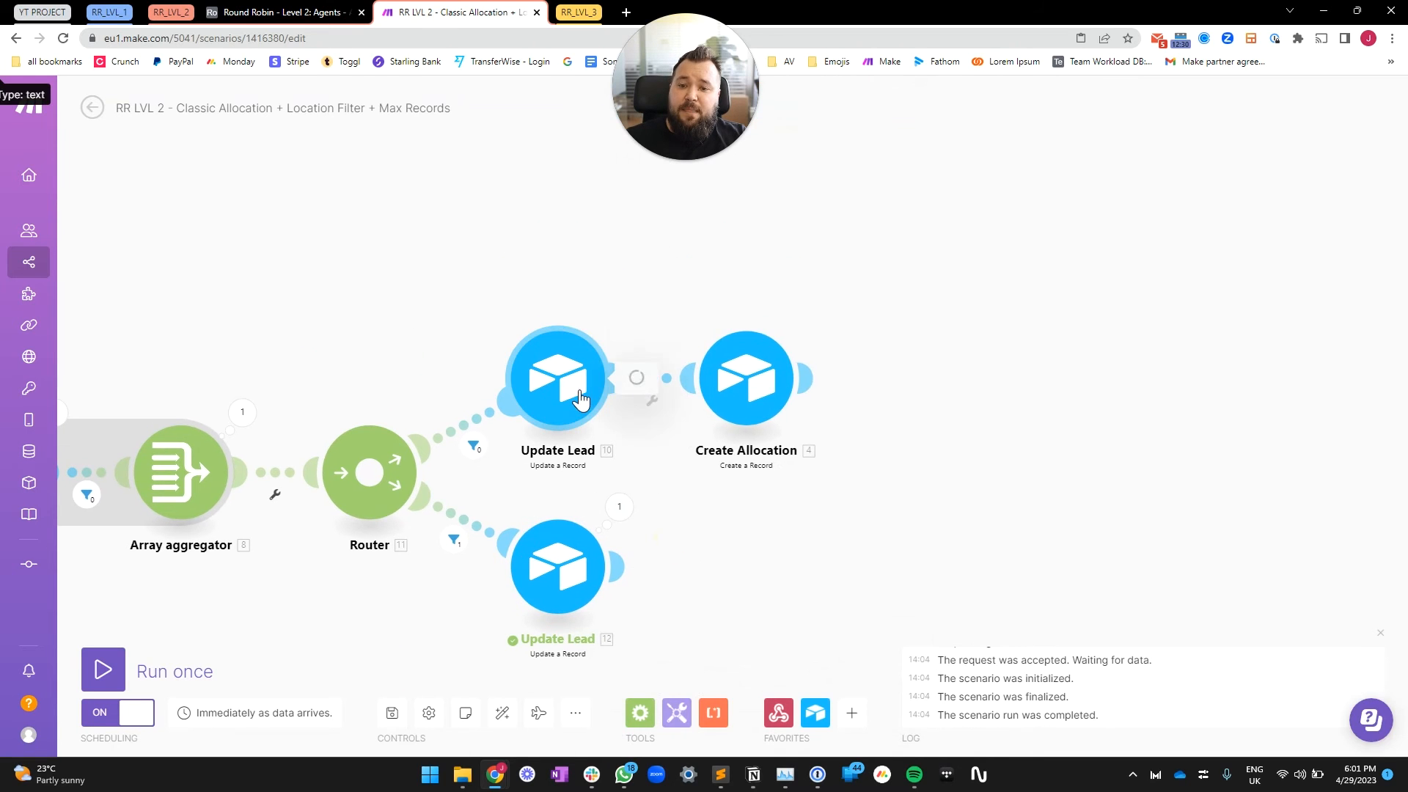
click(581, 363)
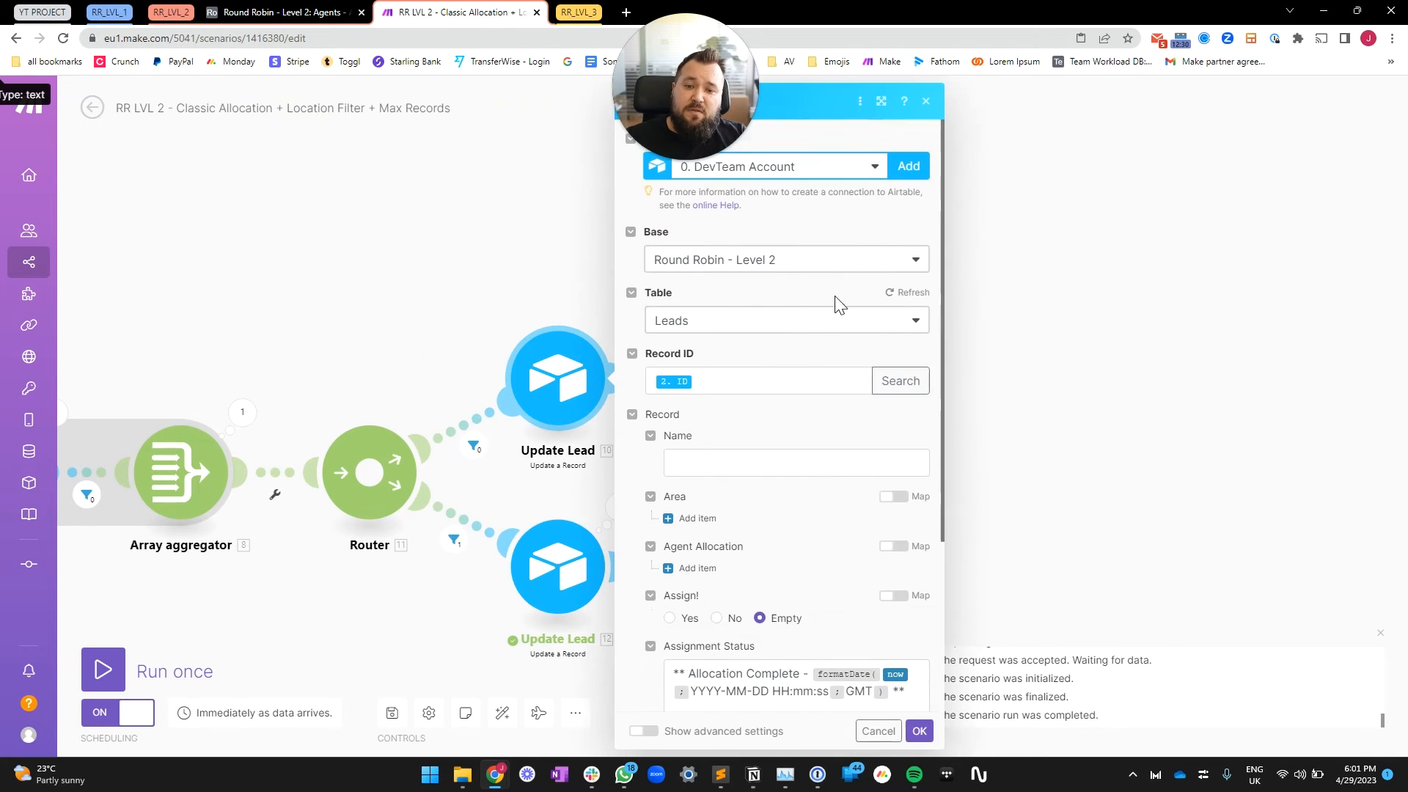
scroll(771, 393, down, 3)
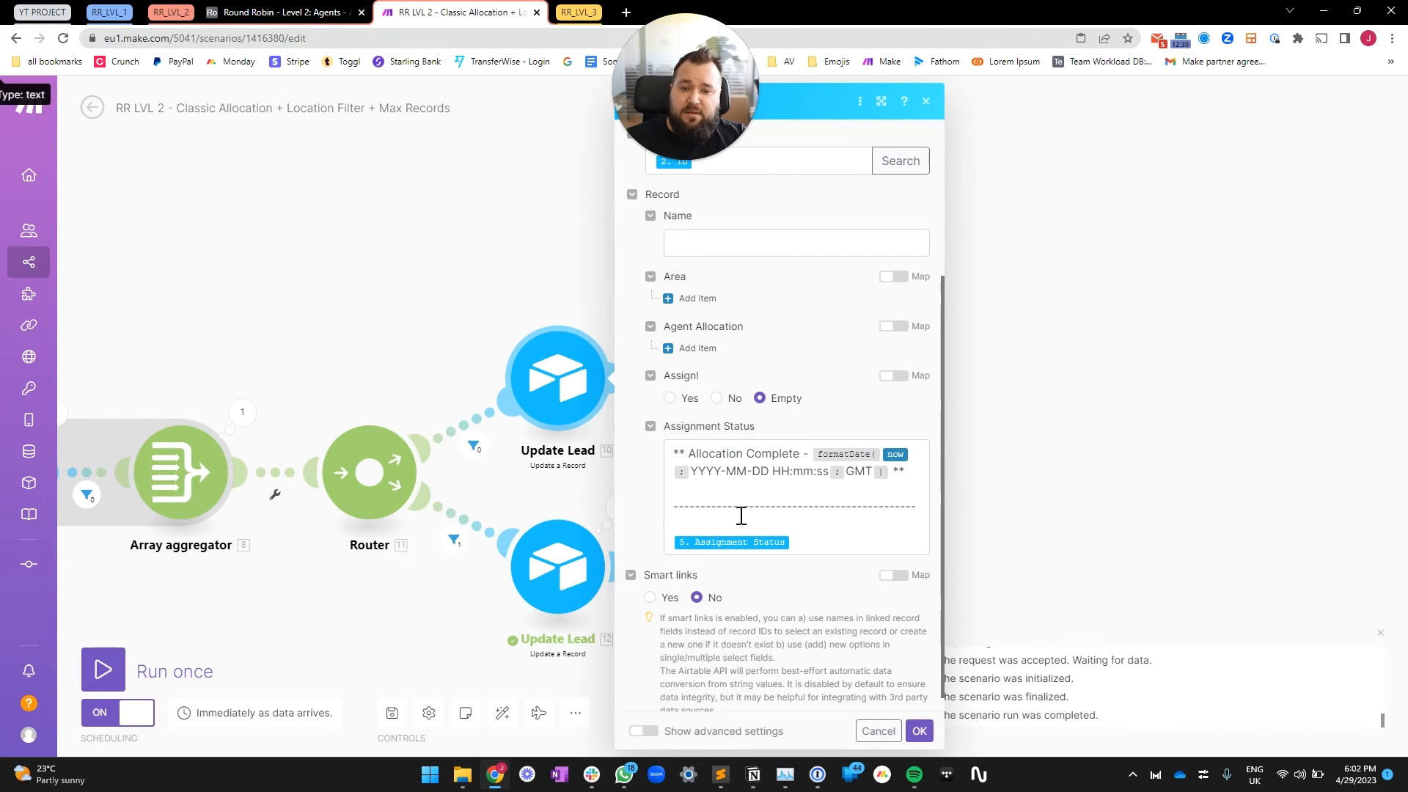
click(431, 195)
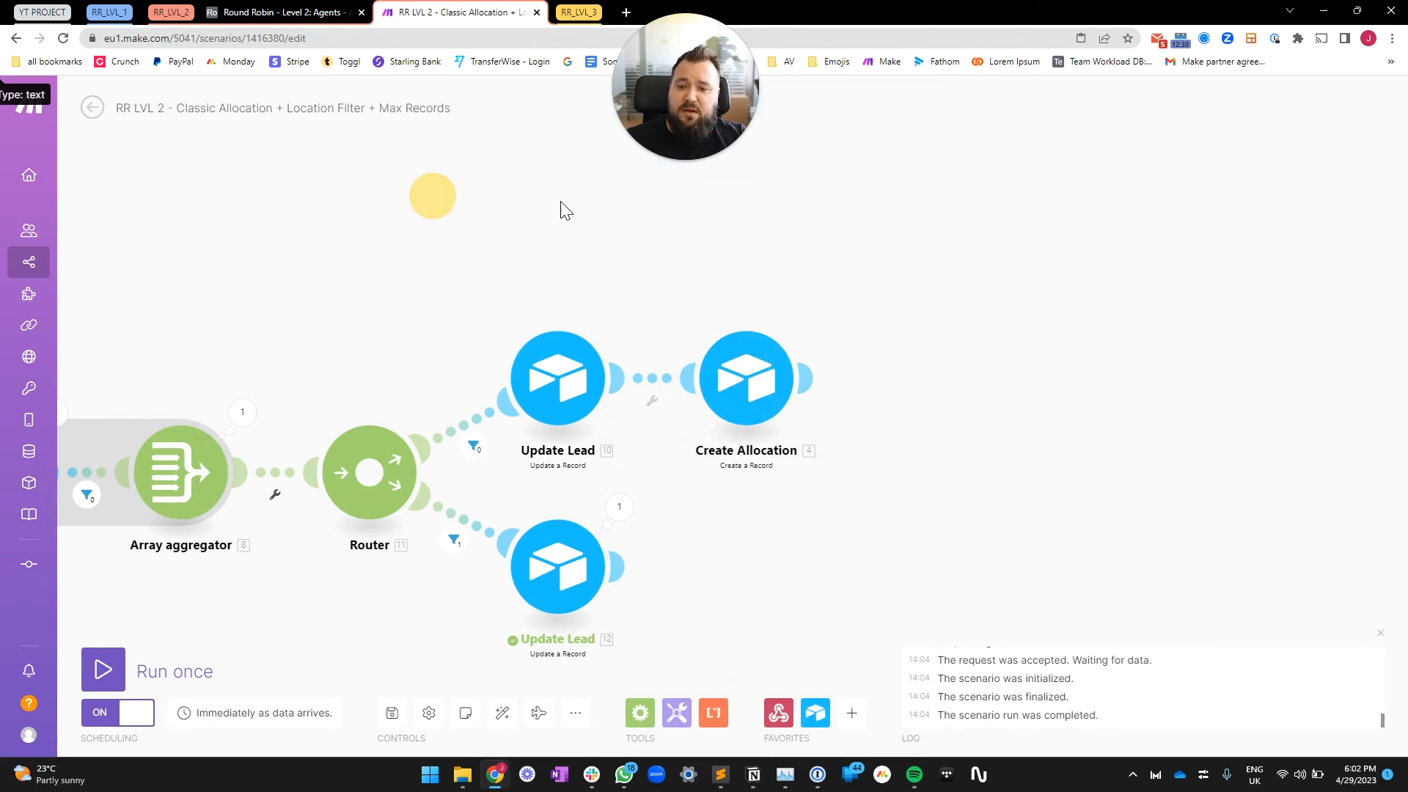
- Inspect the Create Allocation module's table and its mapped Lead and Agent record IDs, then close it
click(583, 371)
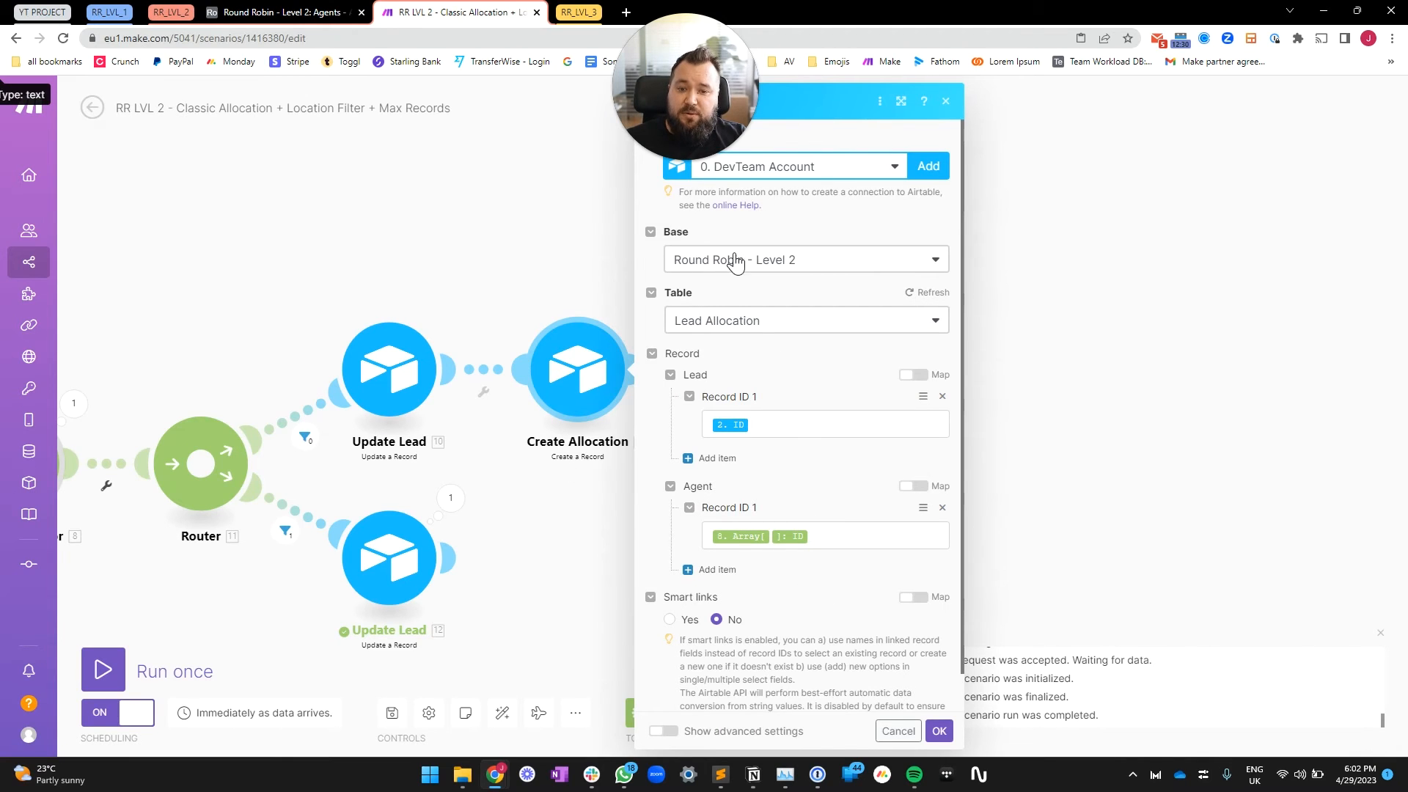
scroll(847, 580, down, 1)
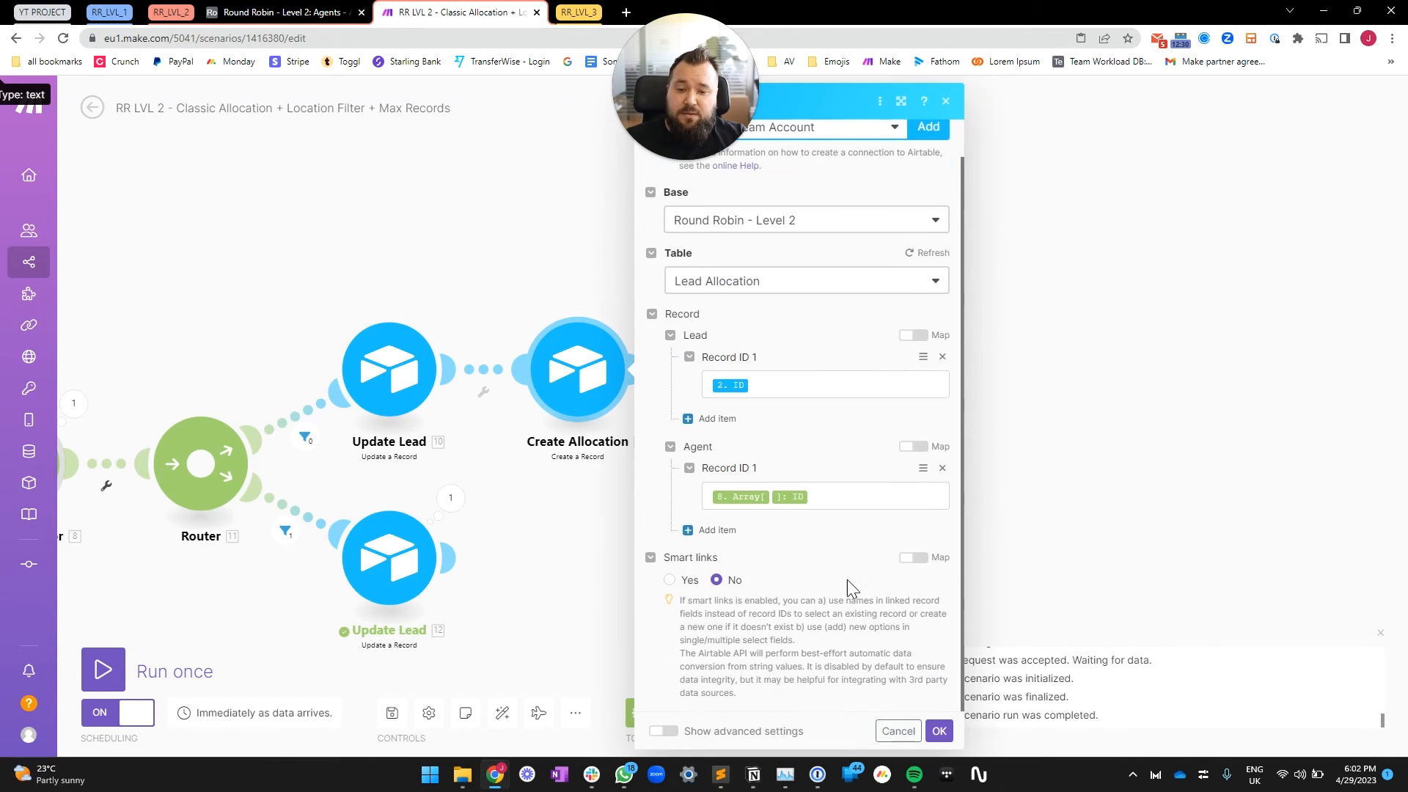
scroll(855, 572, up, 1)
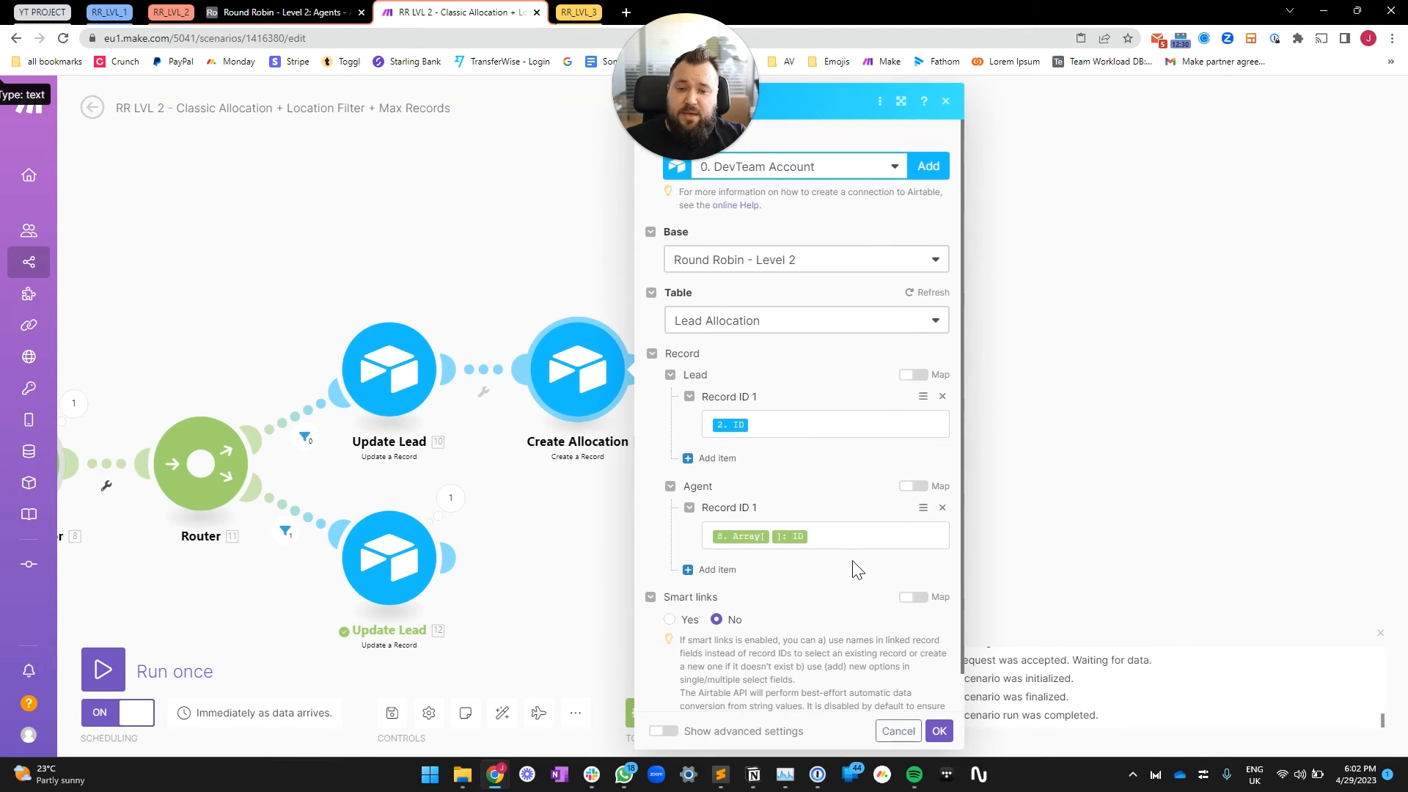
click(562, 540)
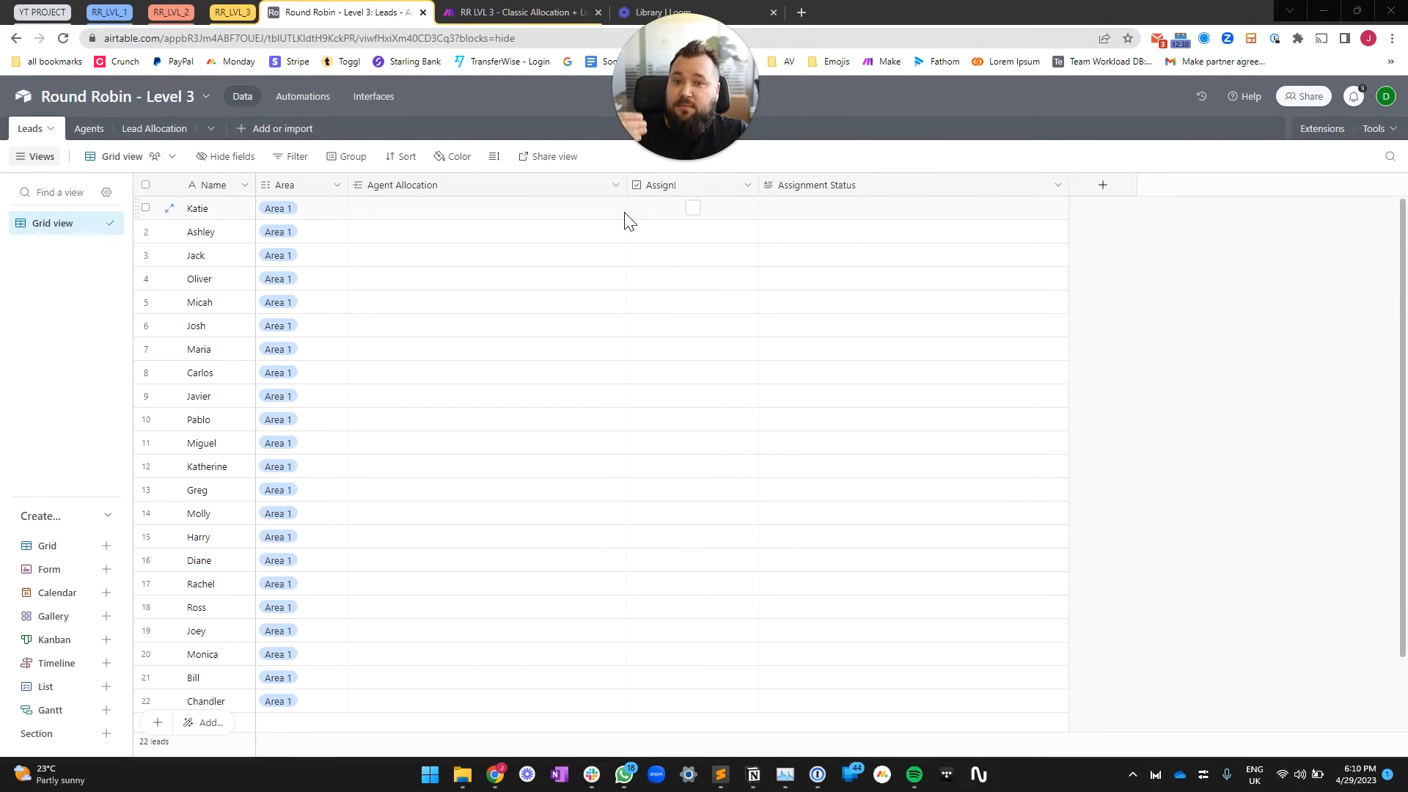
- Open the Agents table of the Round Robin - Level 3 base and highlight all agents' Max Allocations values
click(487, 213)
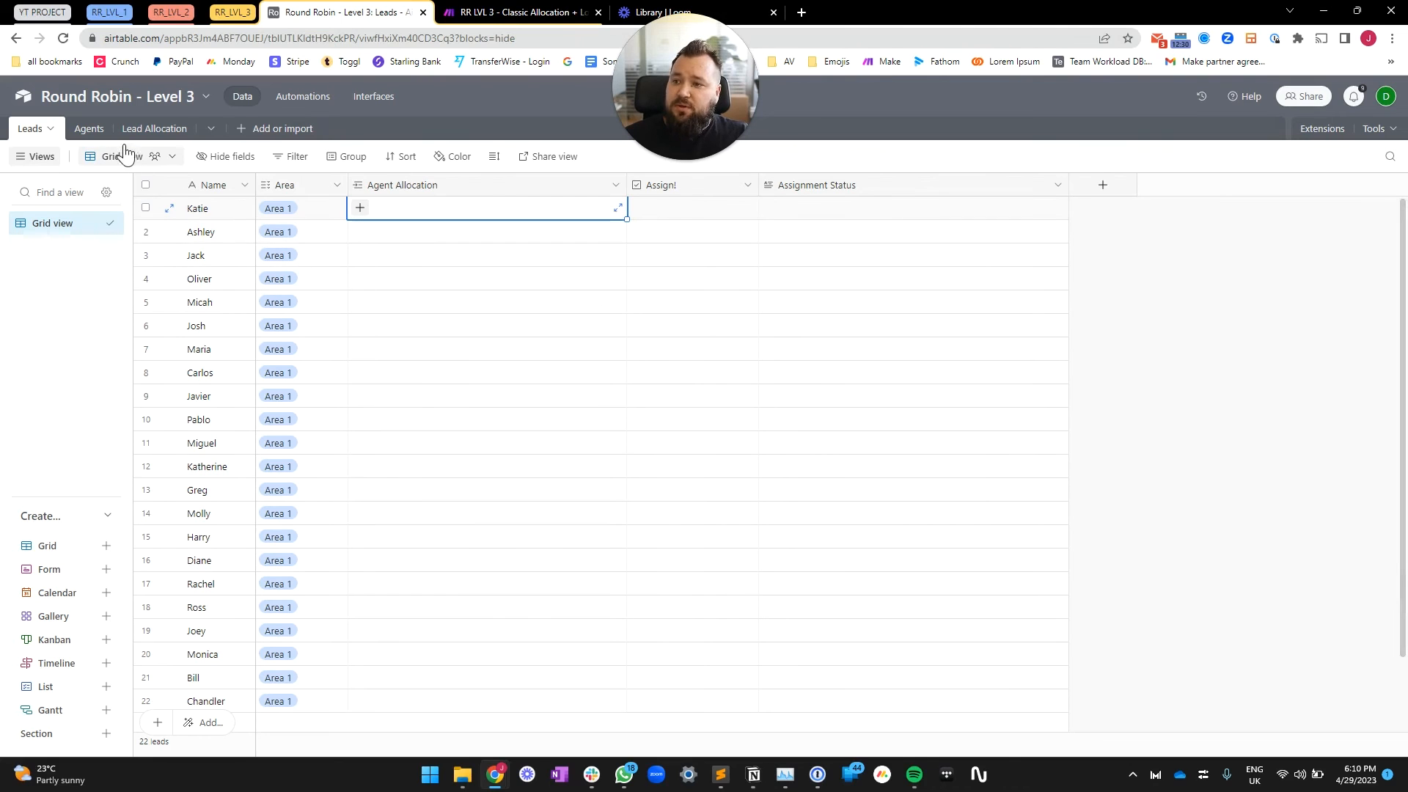
click(89, 129)
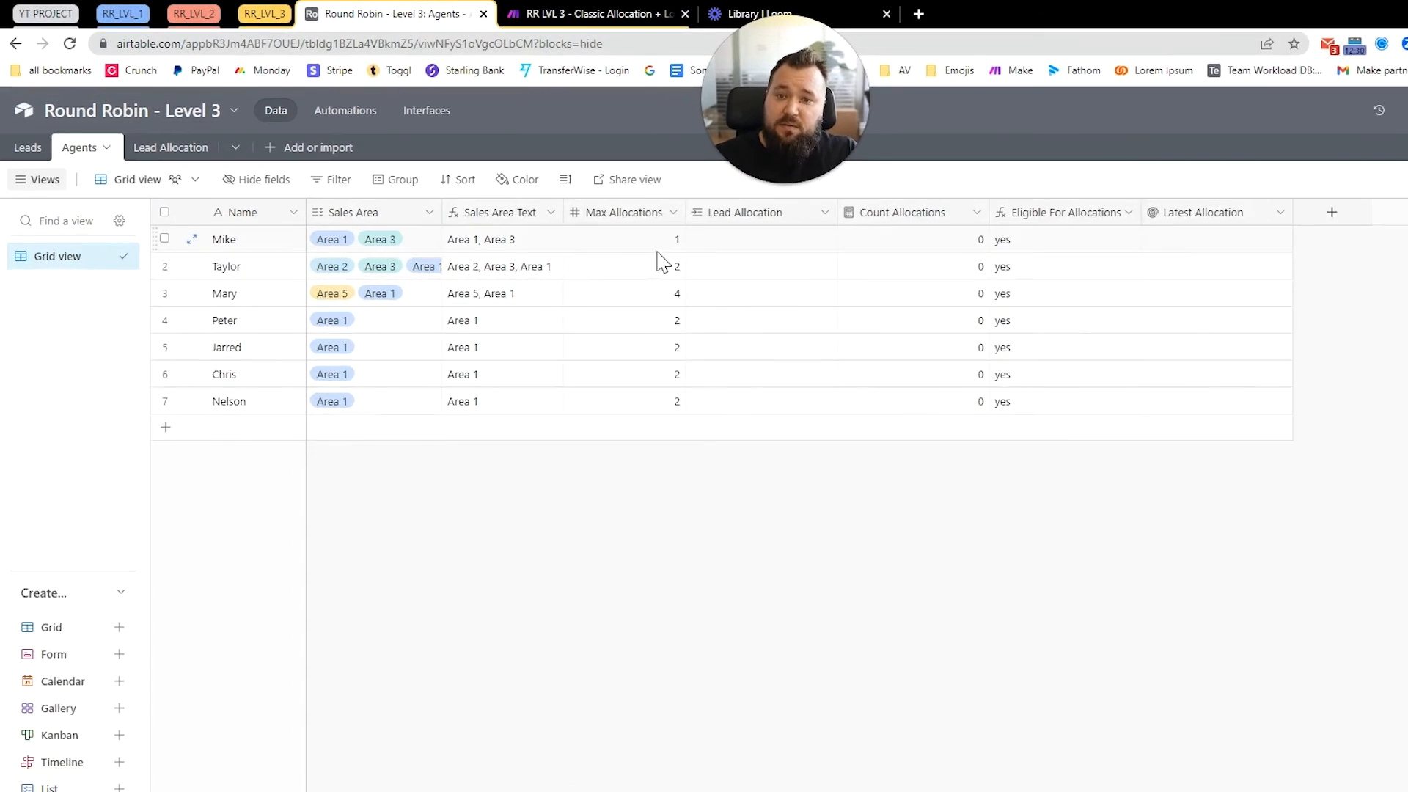
drag(659, 241, 661, 396)
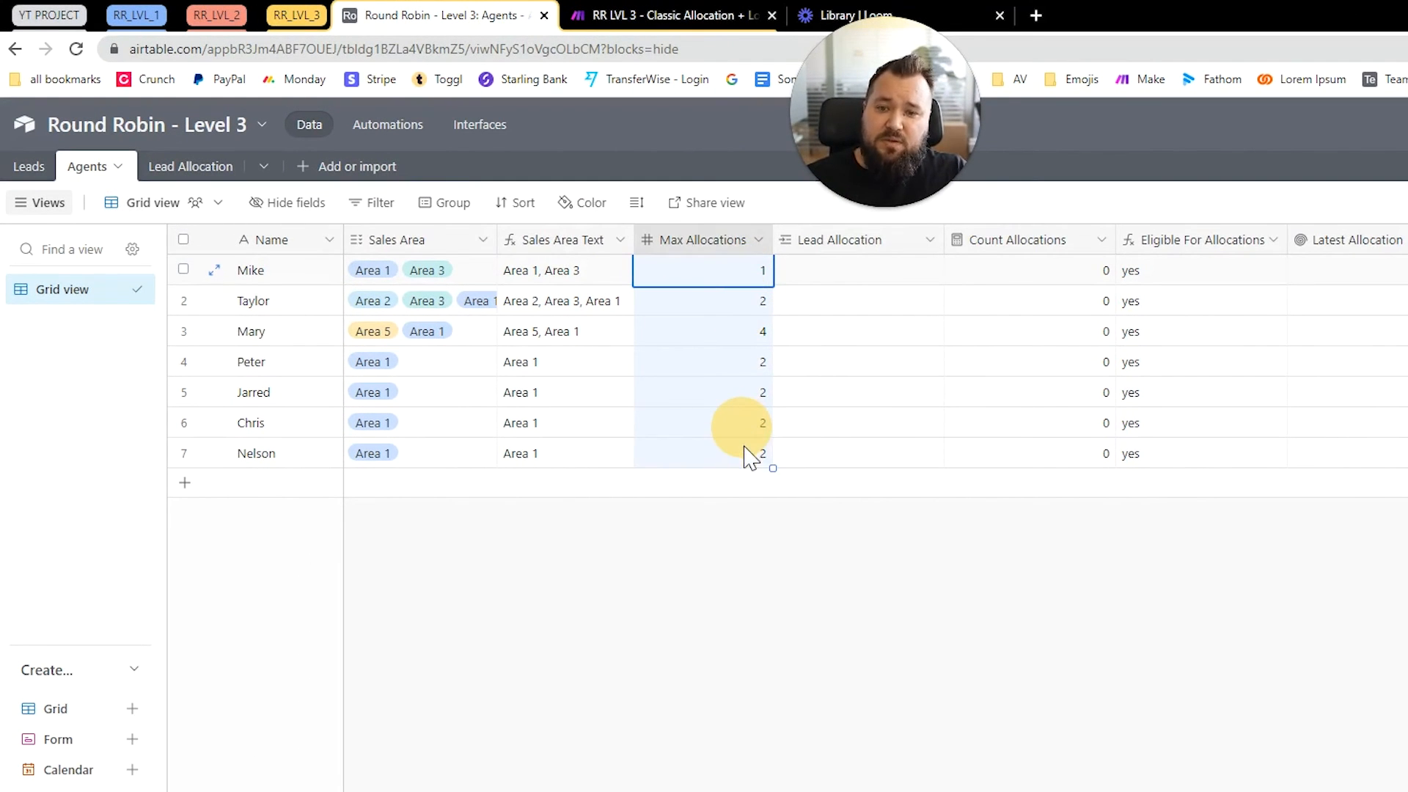
click(810, 622)
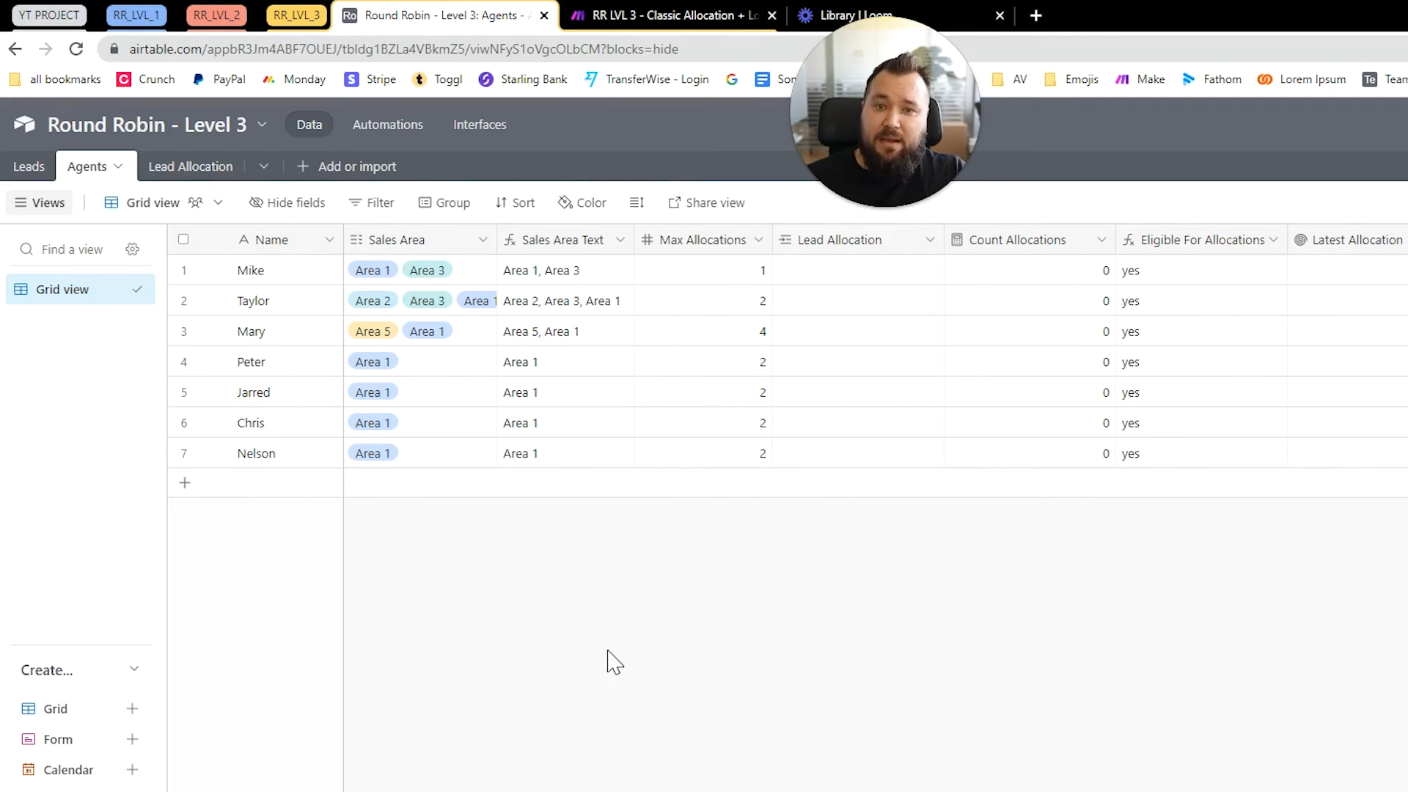
- Return to the Level 3 Leads table and tick Assign! for the first lead to trigger its agent allocation
click(27, 168)
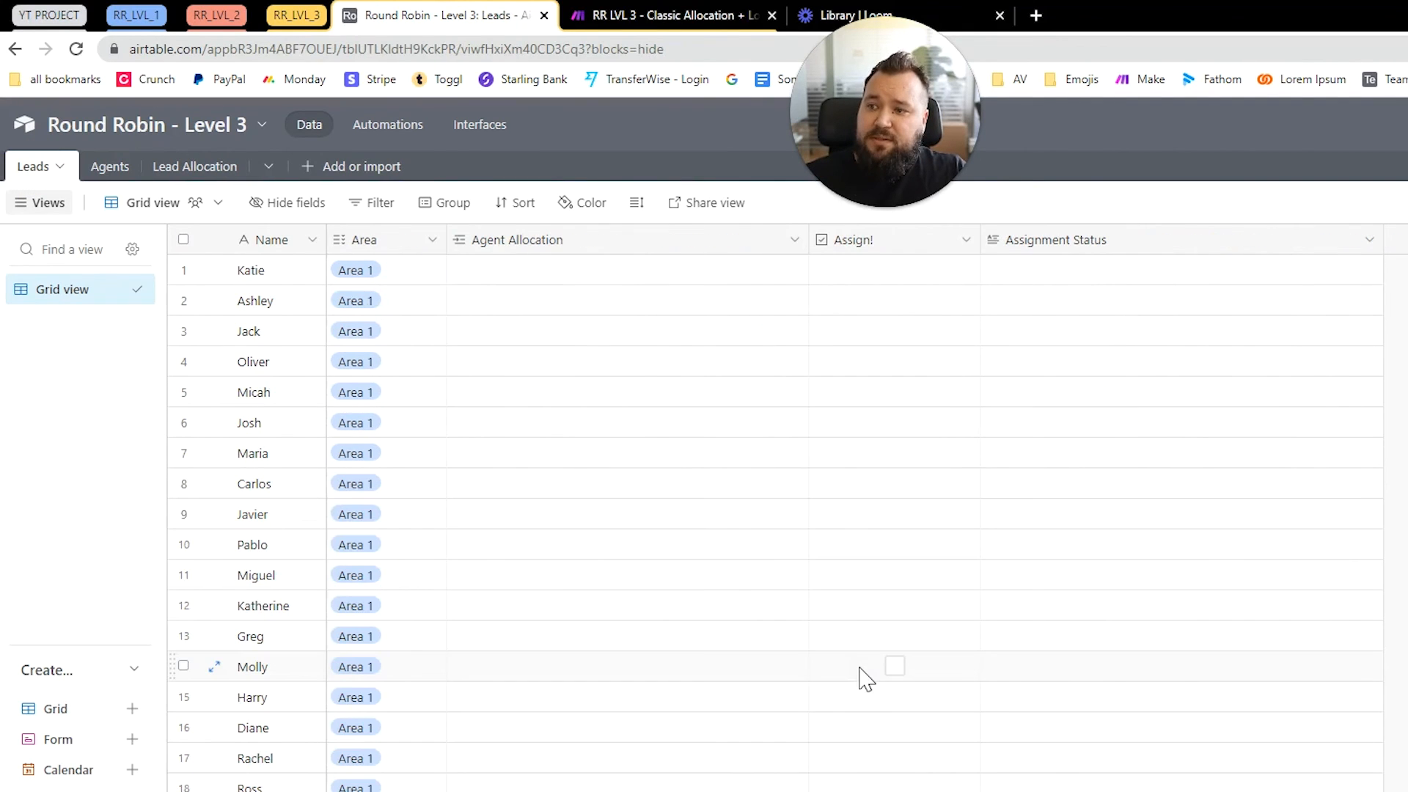
click(895, 271)
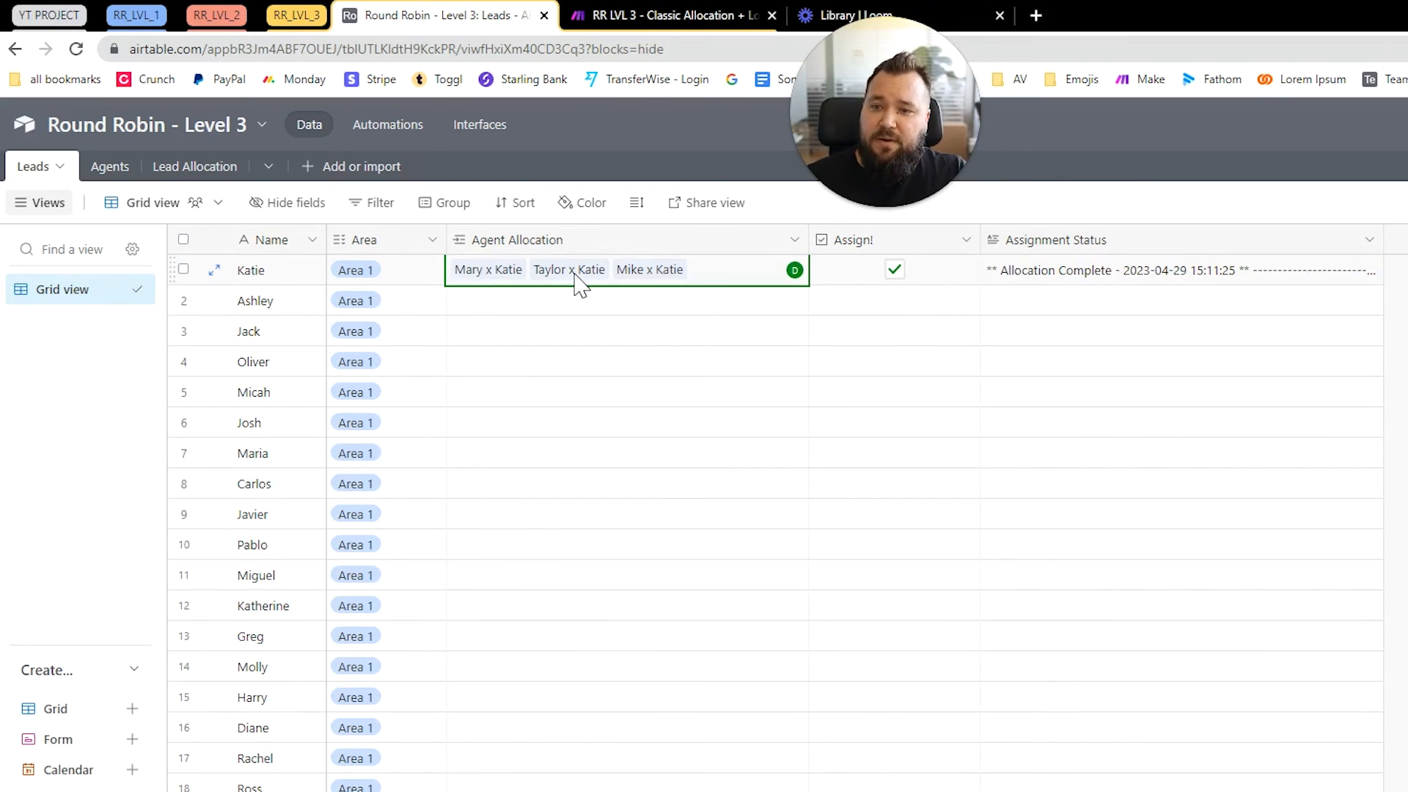
- Open the Agents table and inspect the first agent's Max Allocations and Eligible For Allocations values
click(110, 167)
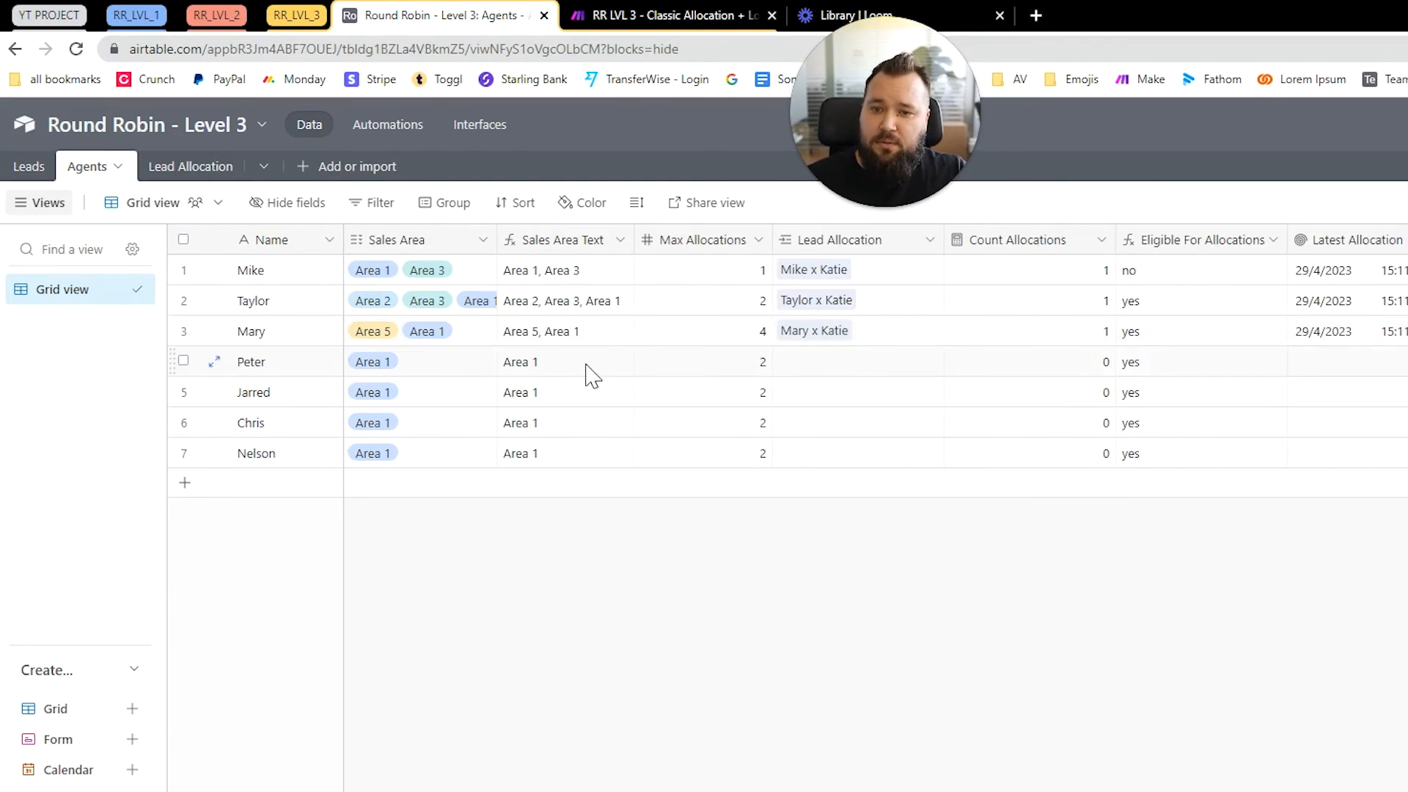
click(730, 331)
key(Up)
key(Up)
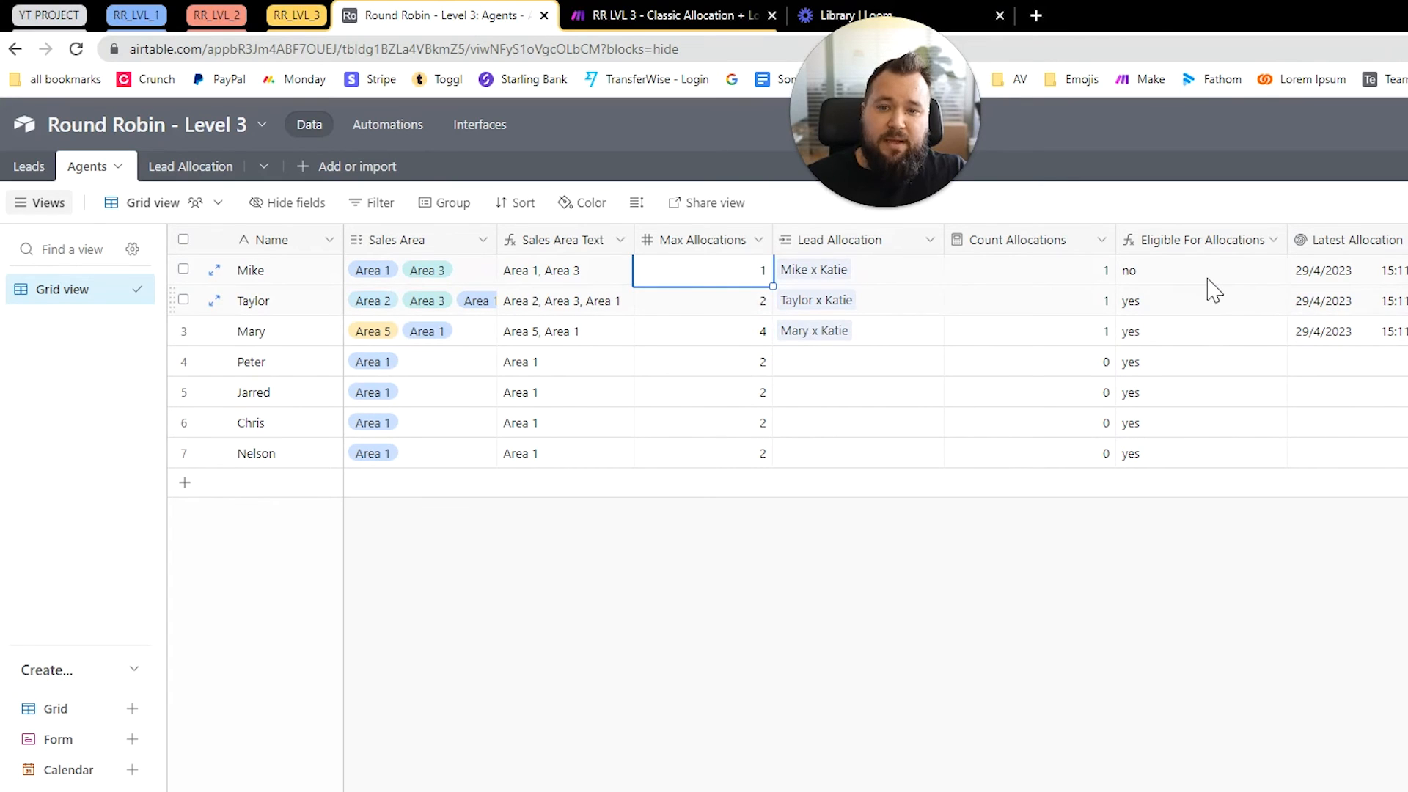
click(1204, 271)
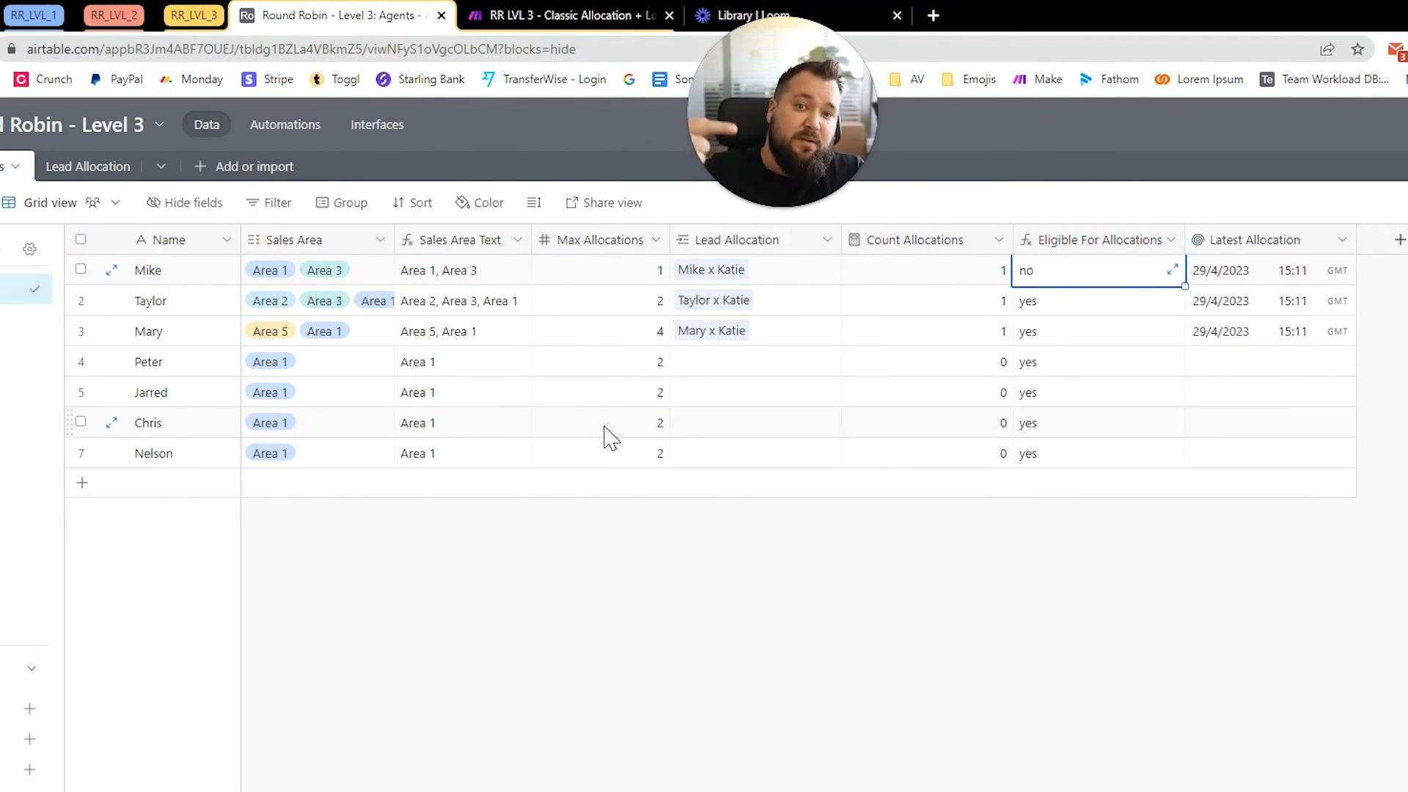
- Tick Assign! for the second lead, and check the allocated agents' Count Allocations and the Lead Allocation records
click(2, 166)
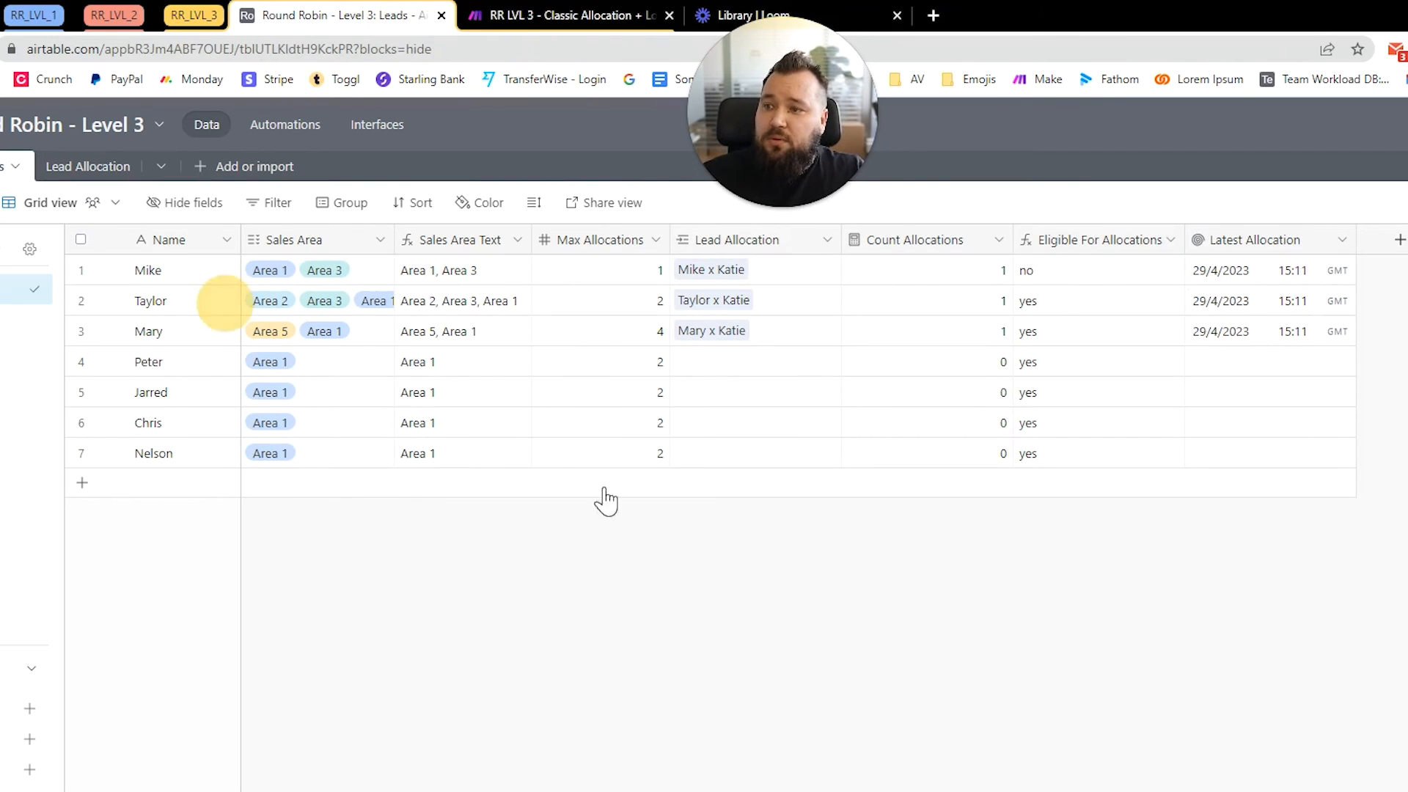
click(793, 300)
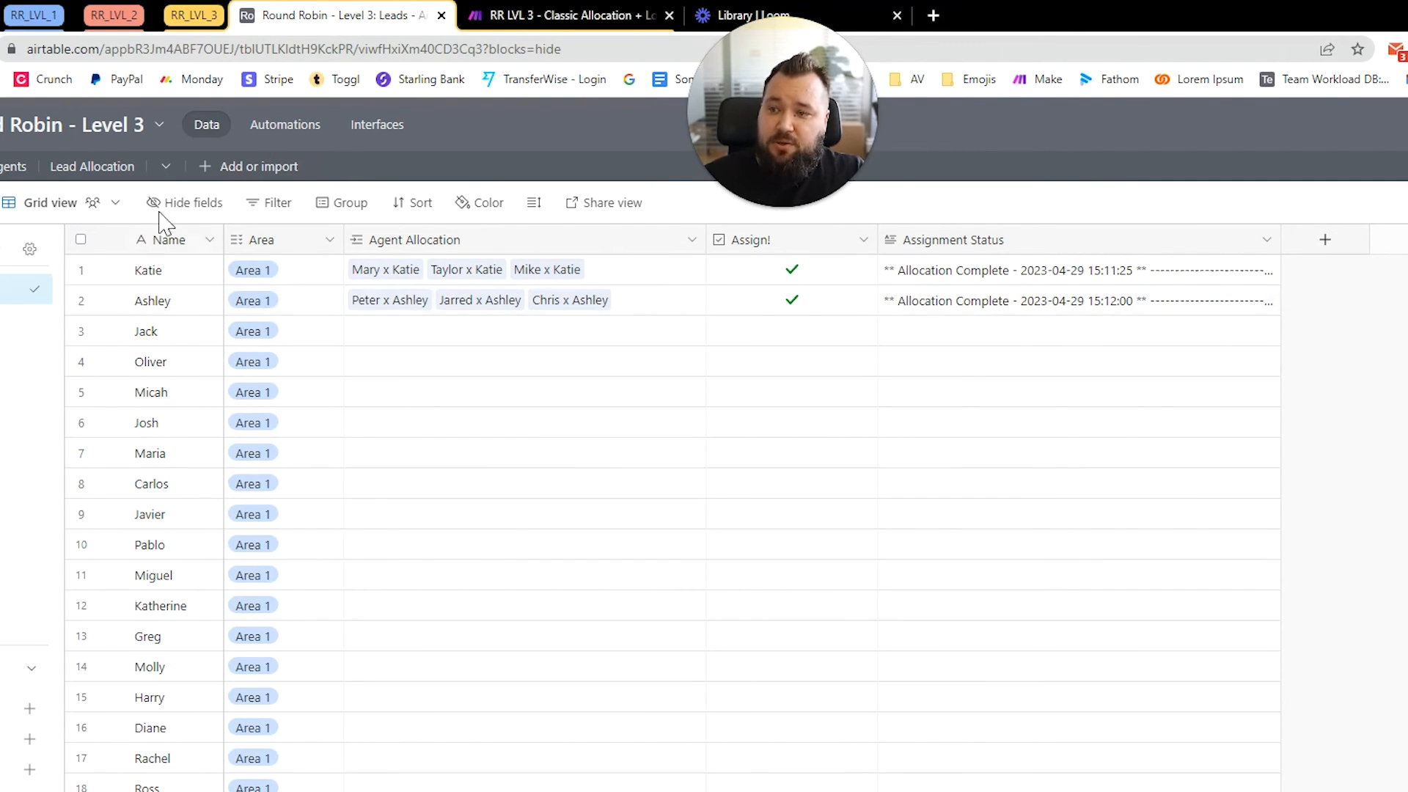
click(13, 167)
drag(187, 361, 198, 424)
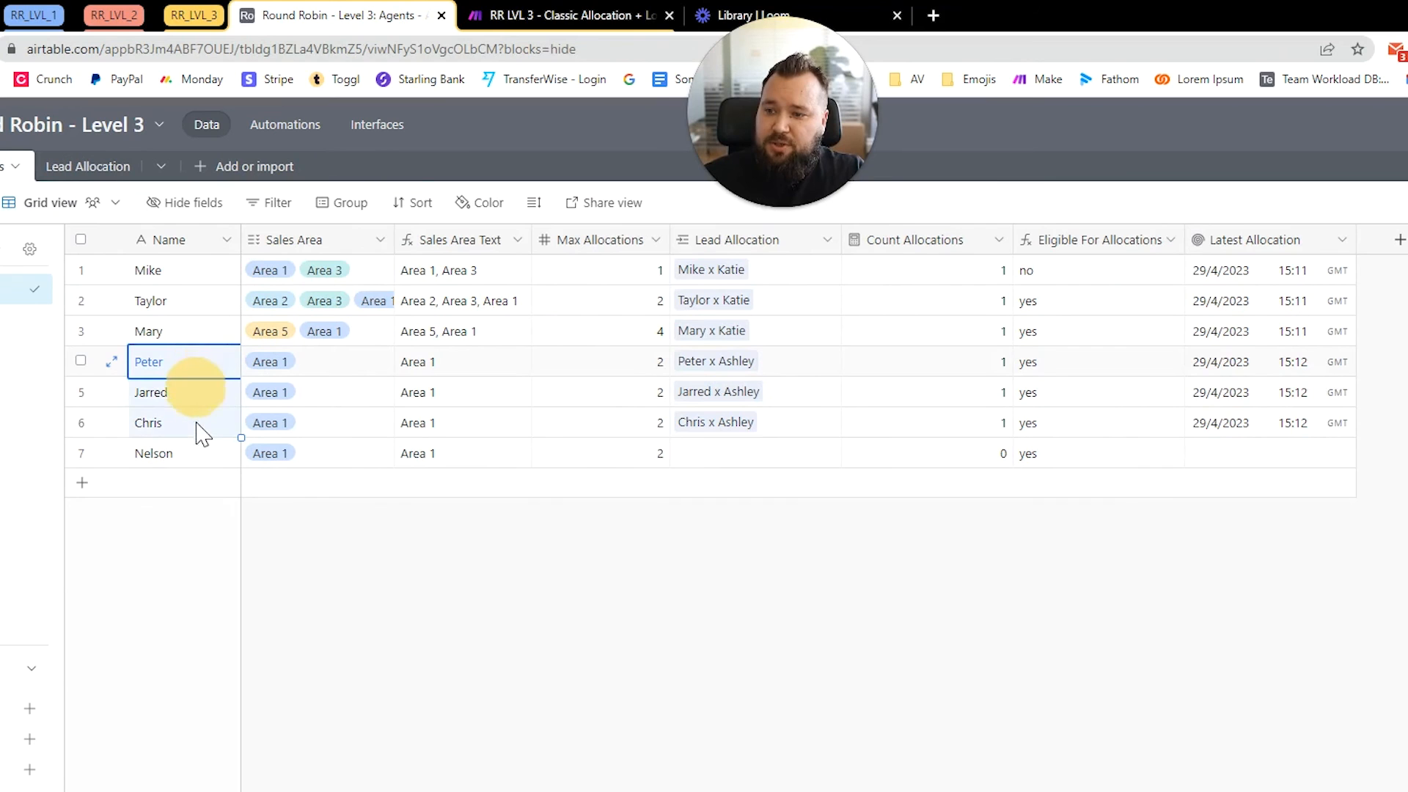
drag(995, 367, 1000, 429)
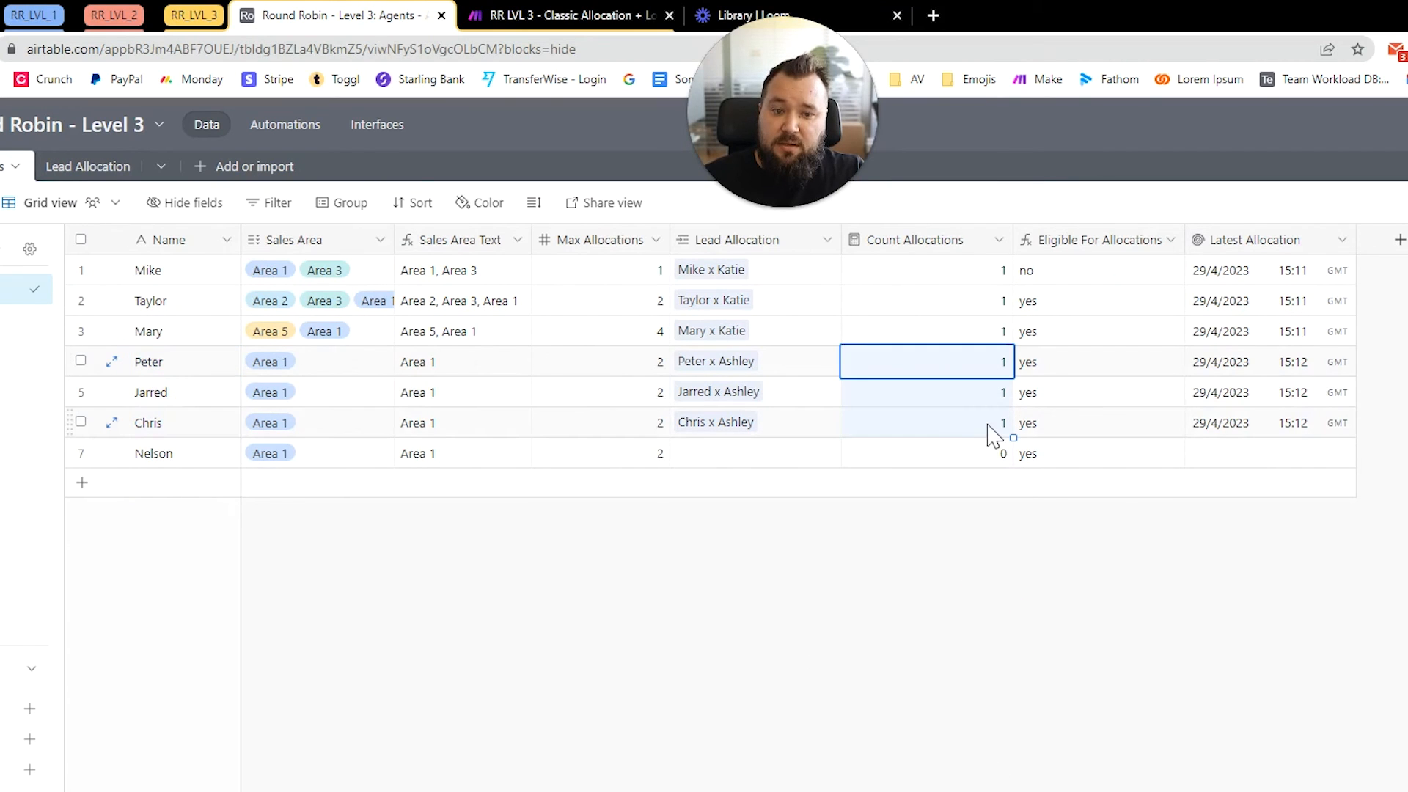
click(87, 169)
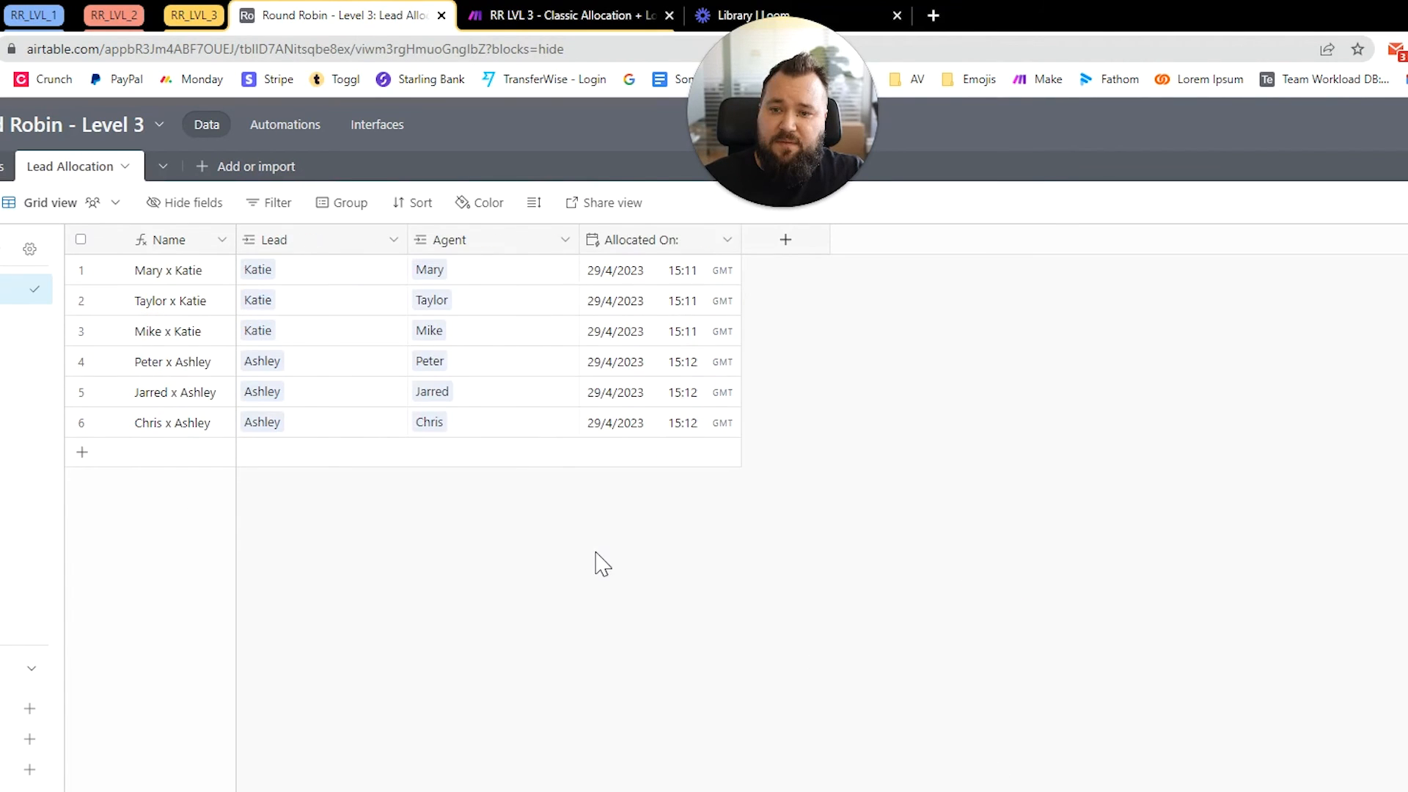
- Tick Assign! for the third lead and review the Agents table for the agents used and the first agent's eligibility
click(1, 167)
click(786, 334)
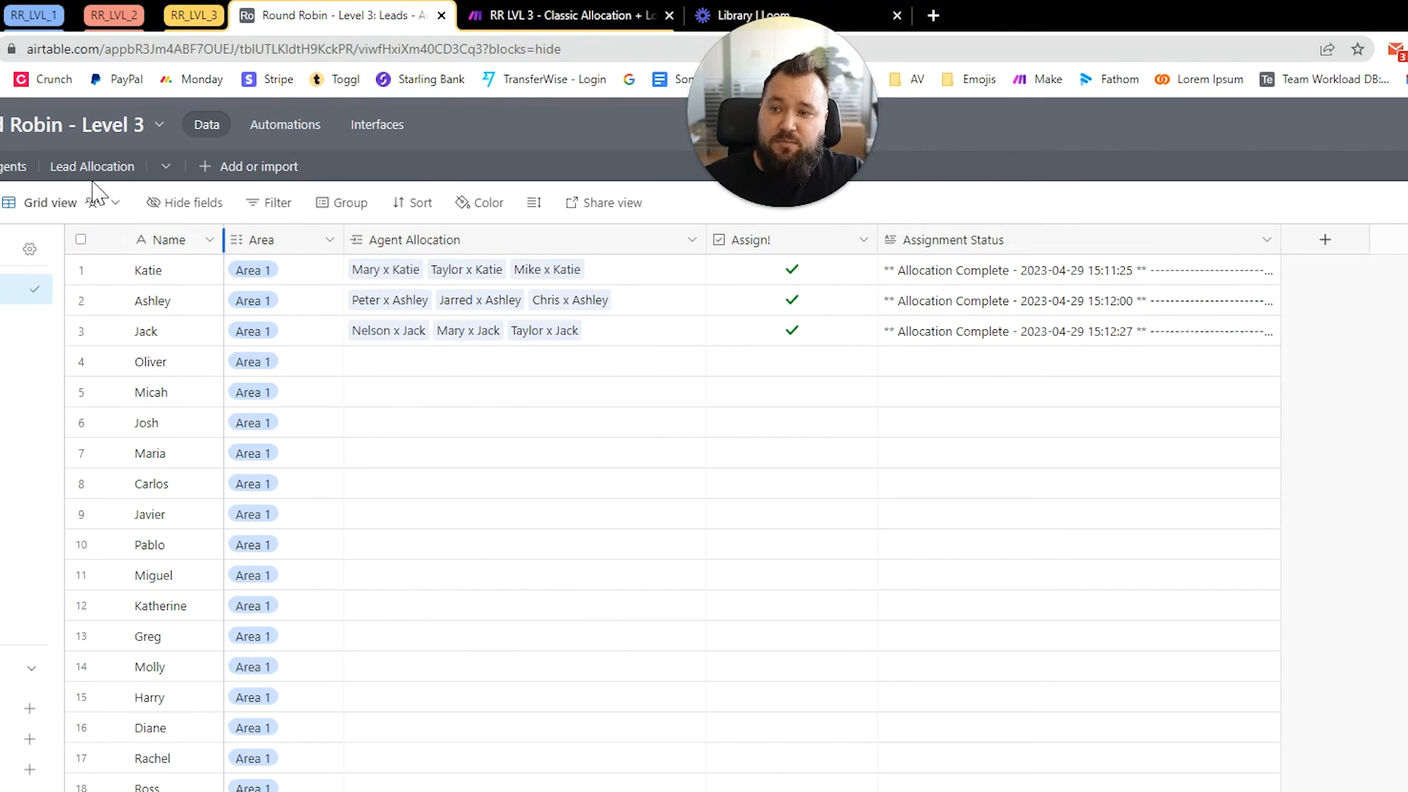
click(19, 166)
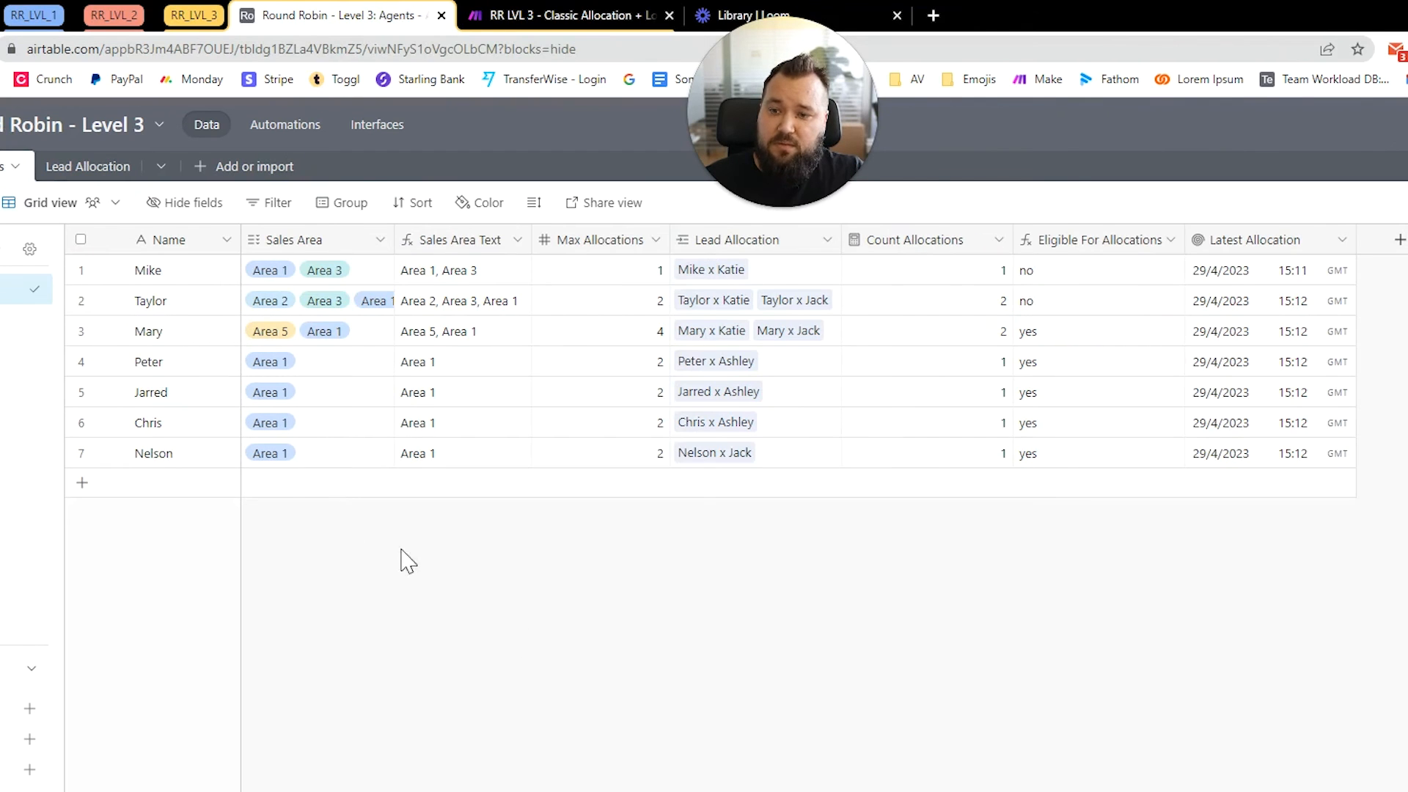
click(187, 461)
drag(175, 337, 183, 276)
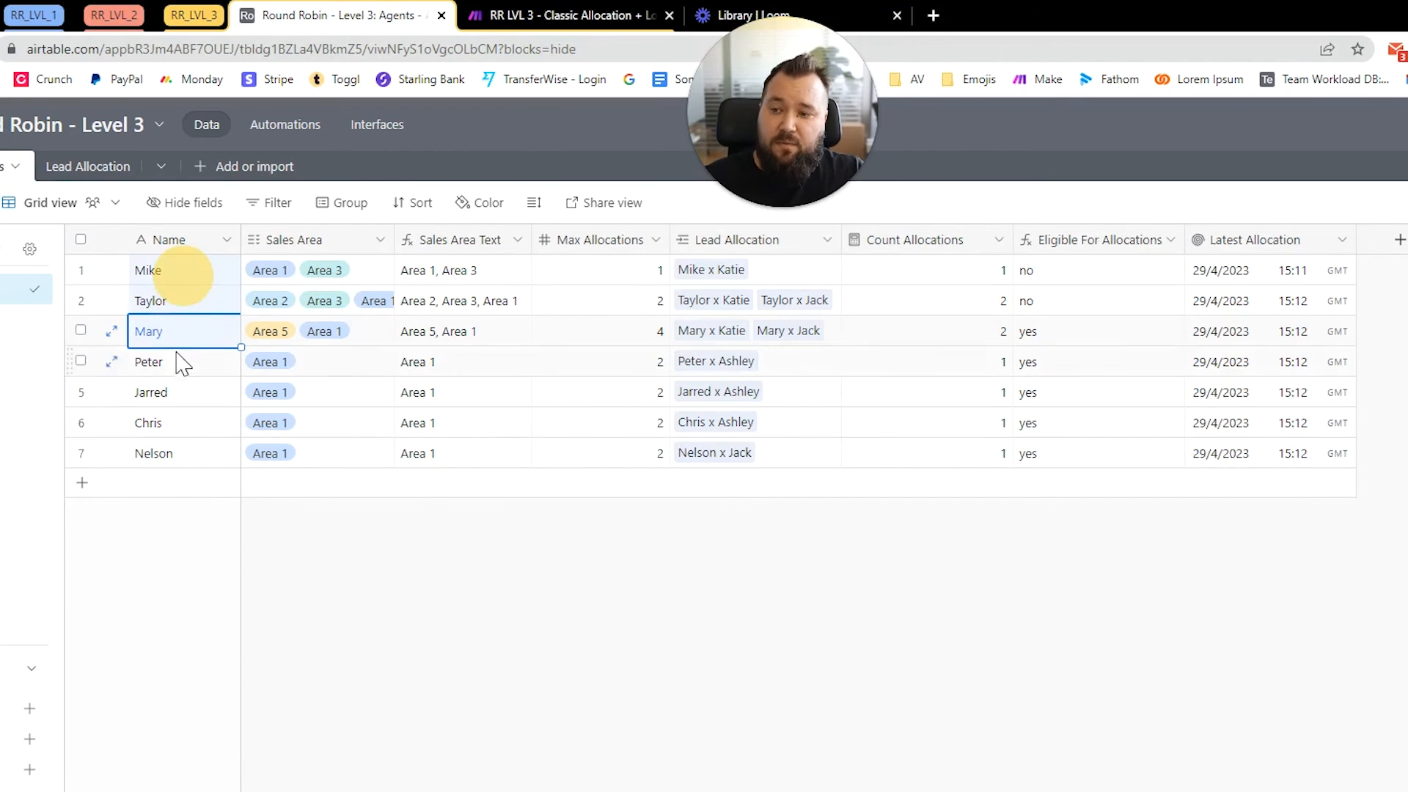
click(147, 328)
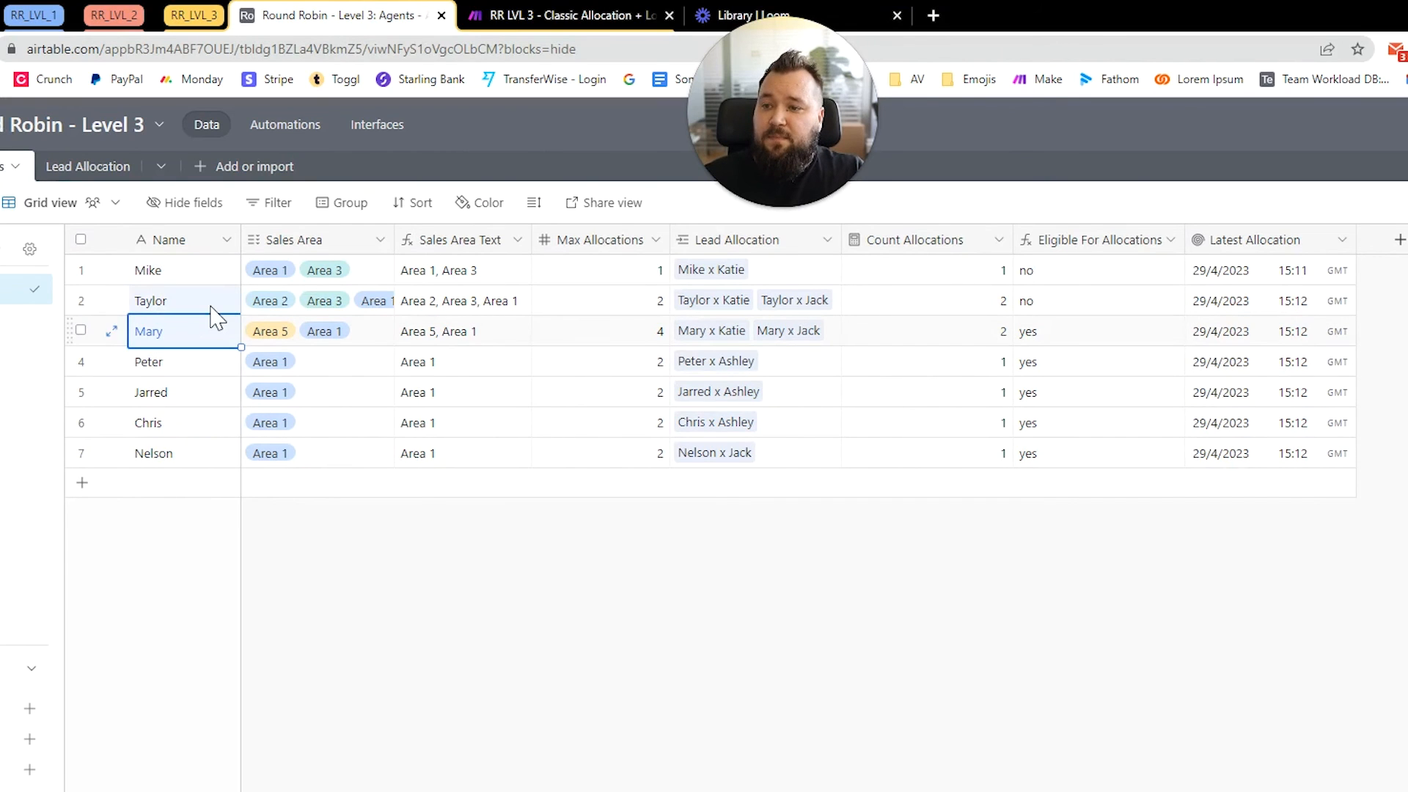
click(219, 275)
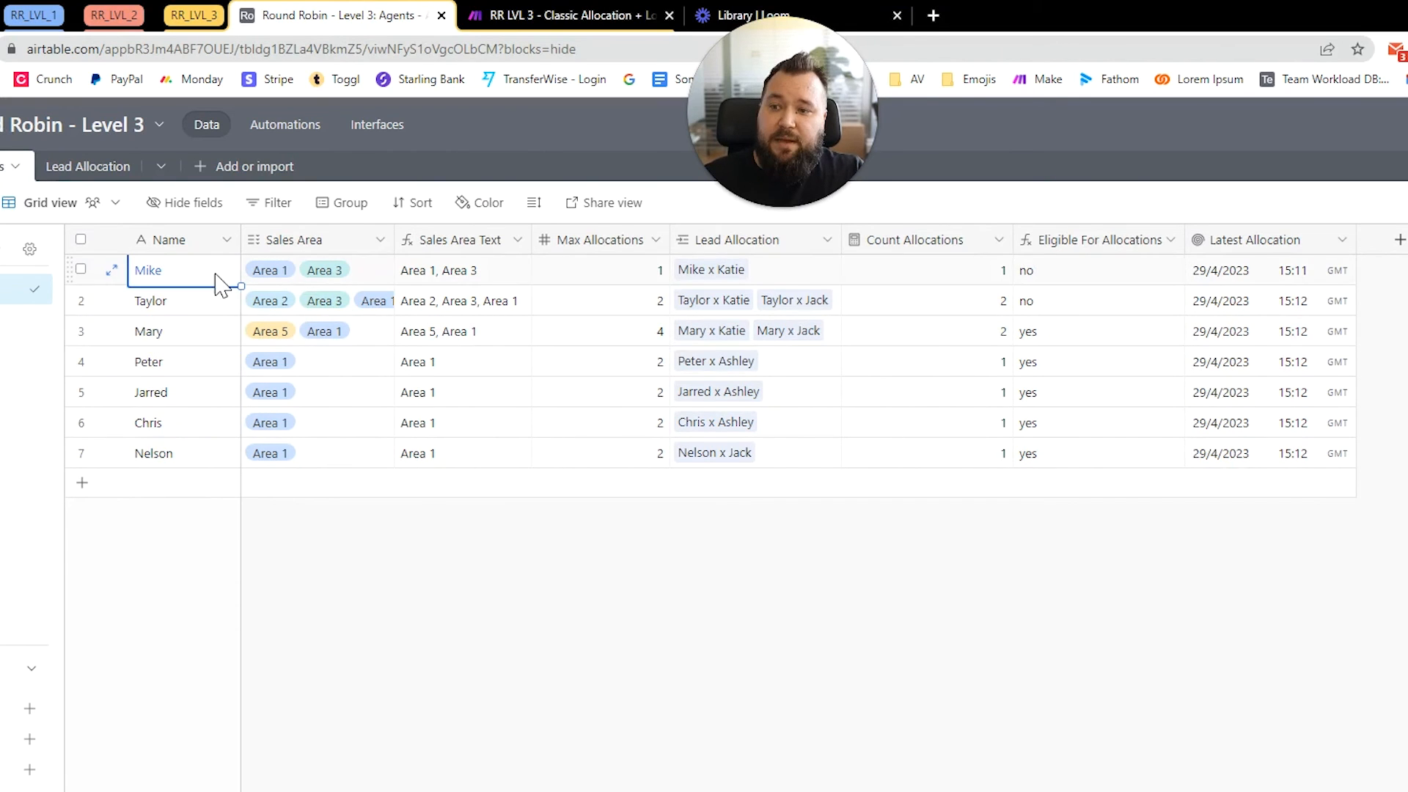
click(1050, 273)
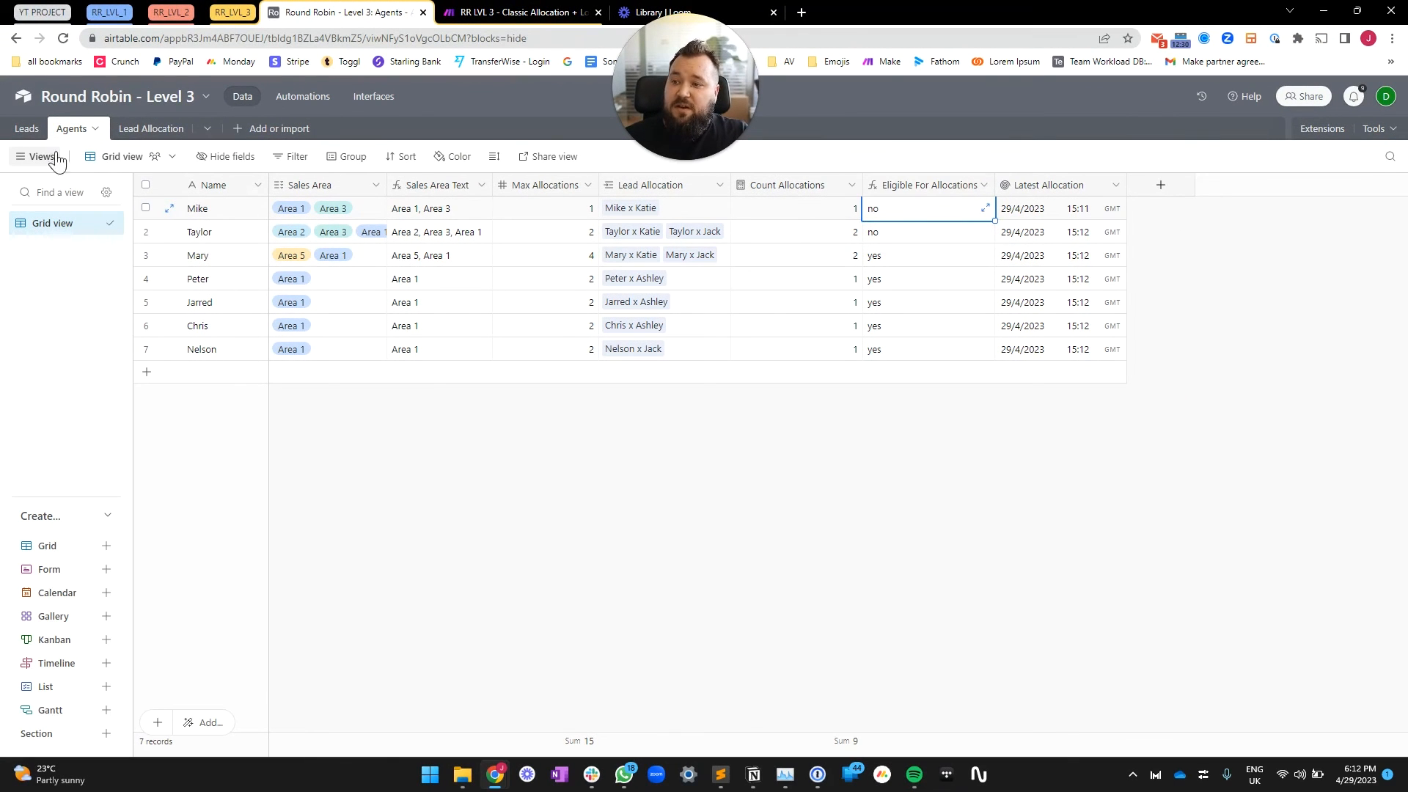
- Compare the Agents list with the existing allocations, and tick Assign! for the fourth and fifth leads
click(26, 135)
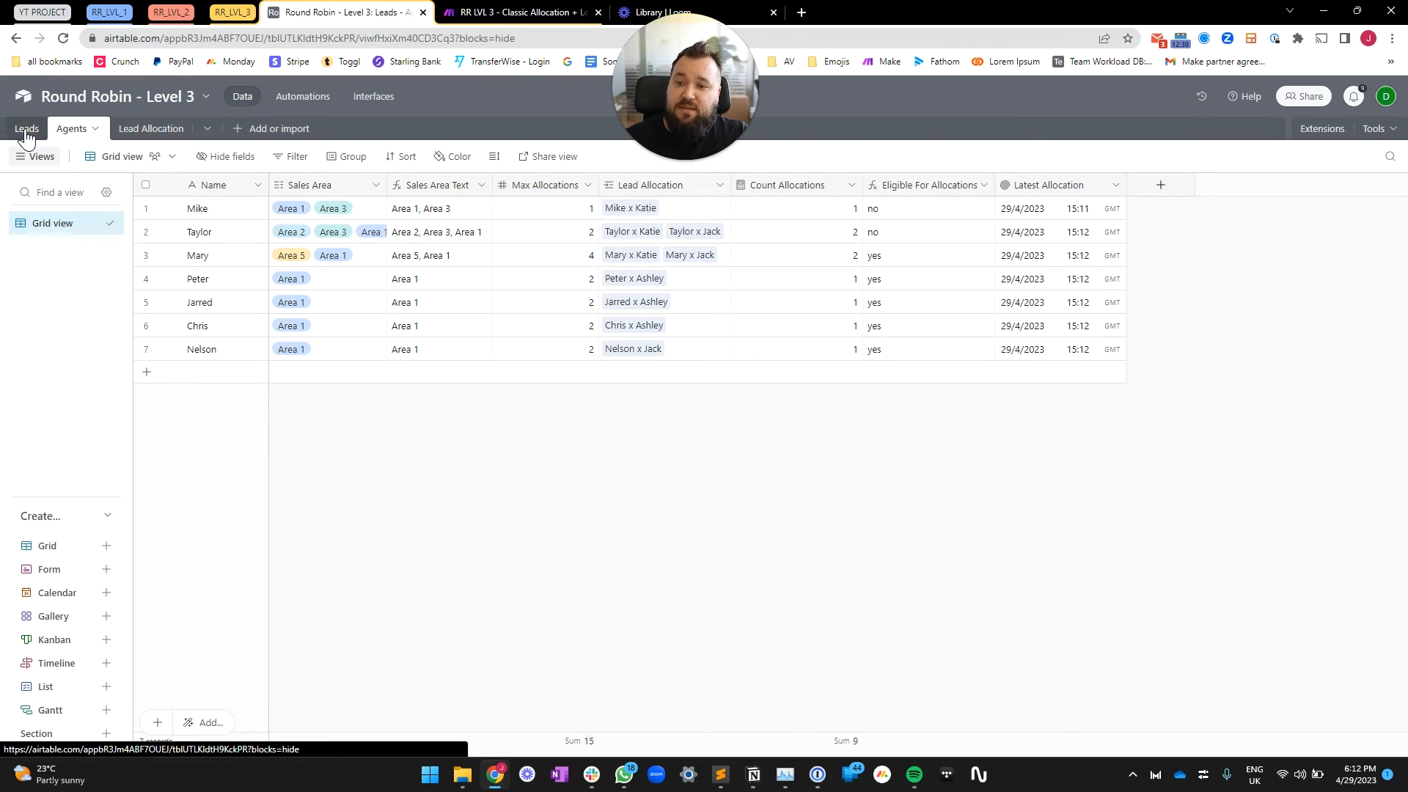
click(82, 130)
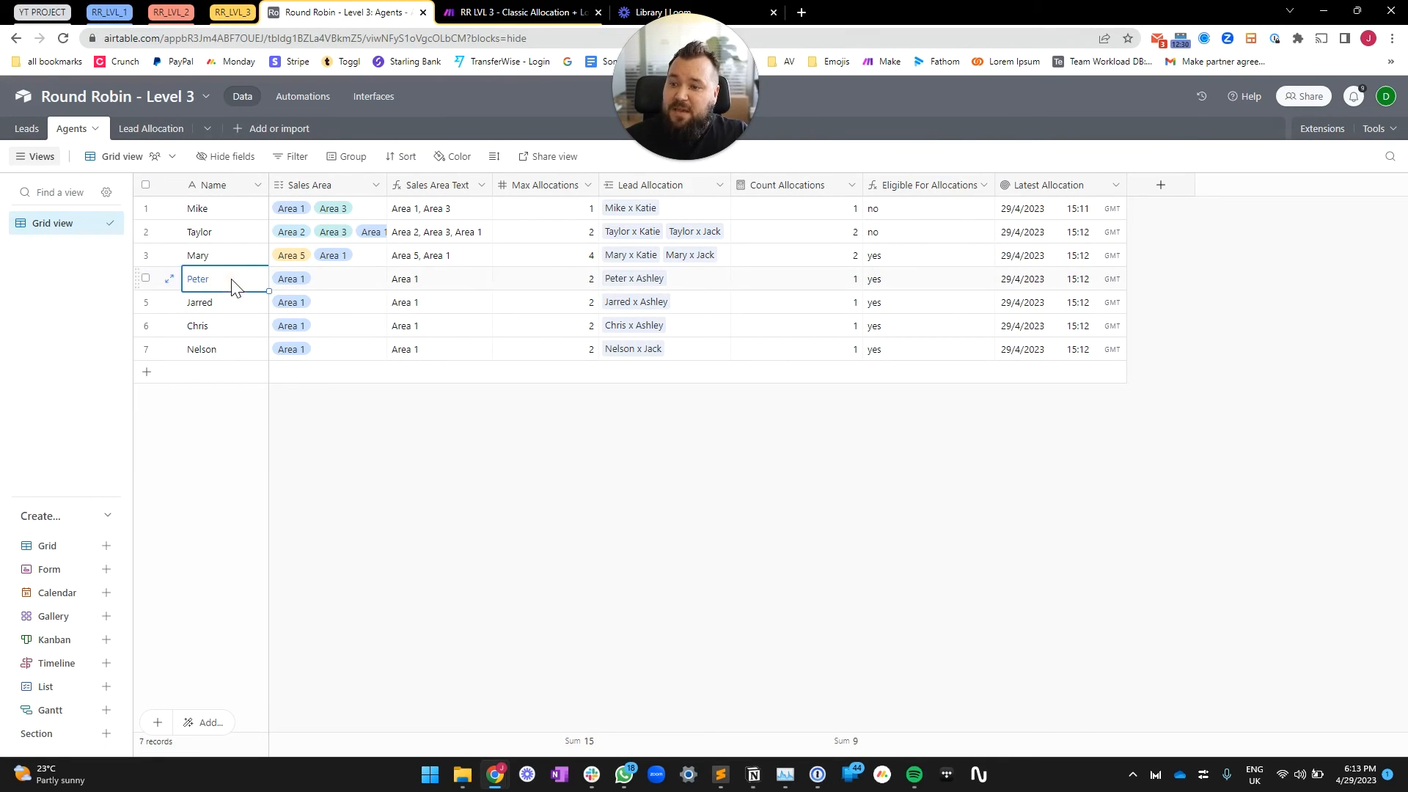
click(27, 129)
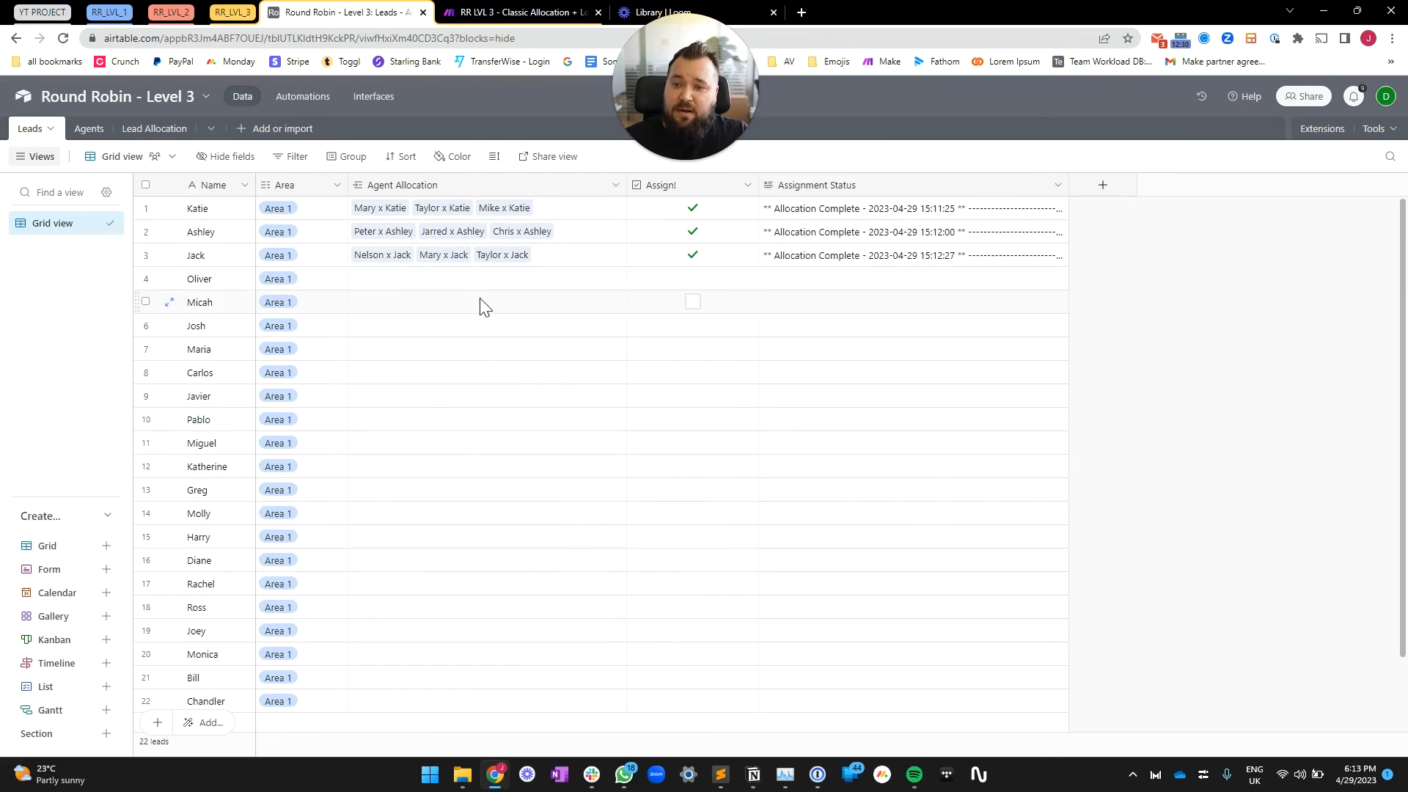
click(693, 278)
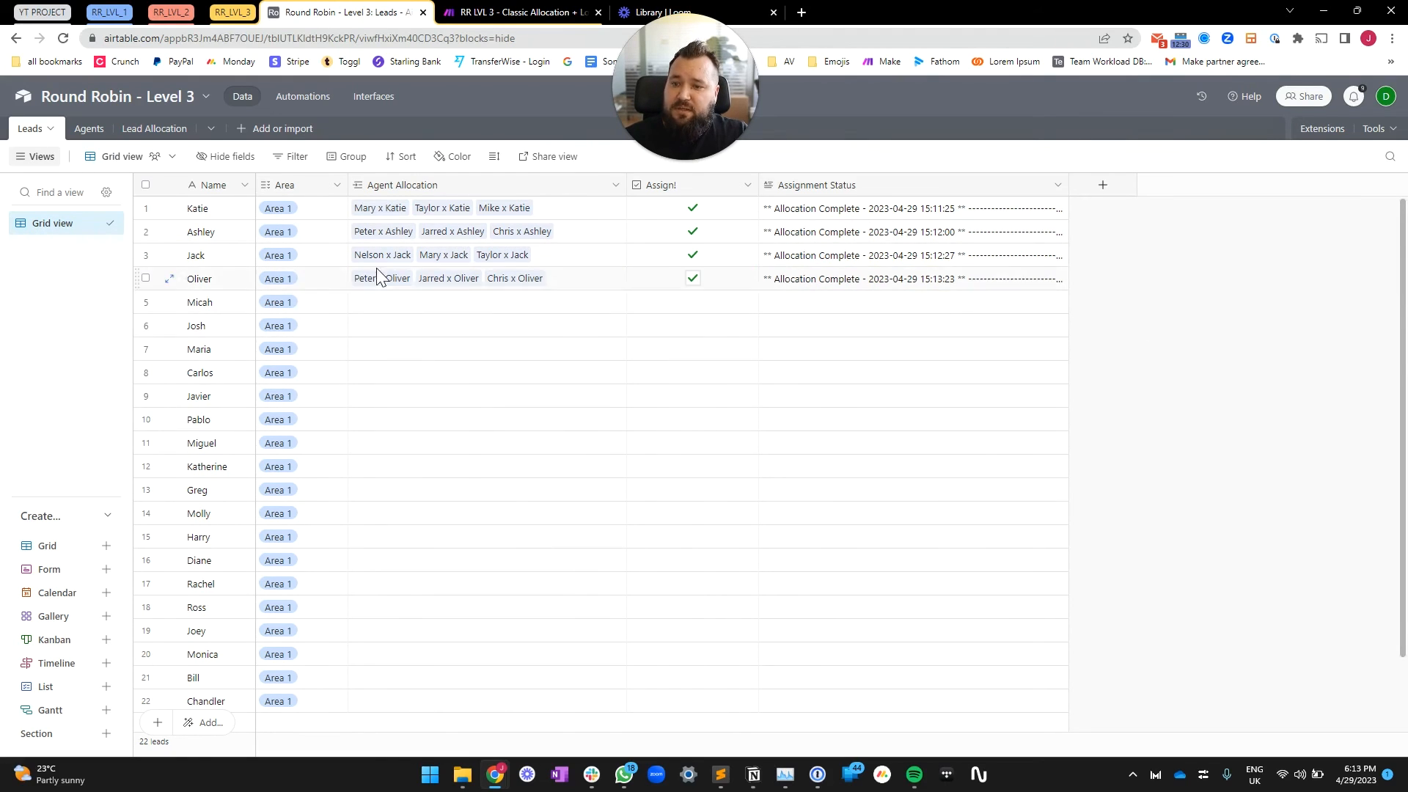
click(693, 302)
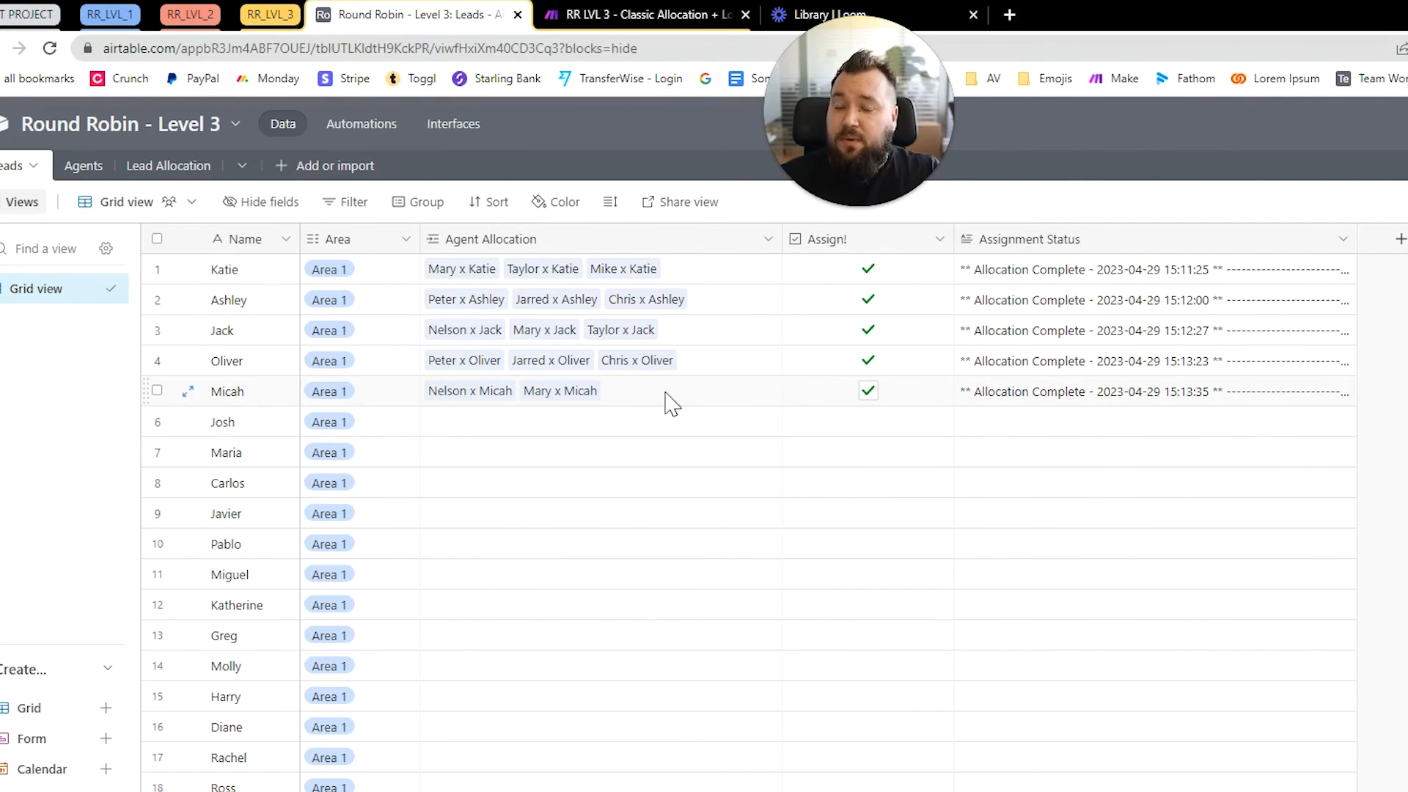
- Inspect the third agent's Eligible For Allocations, Max Allocations and Count Allocations values in the Agents table
click(90, 170)
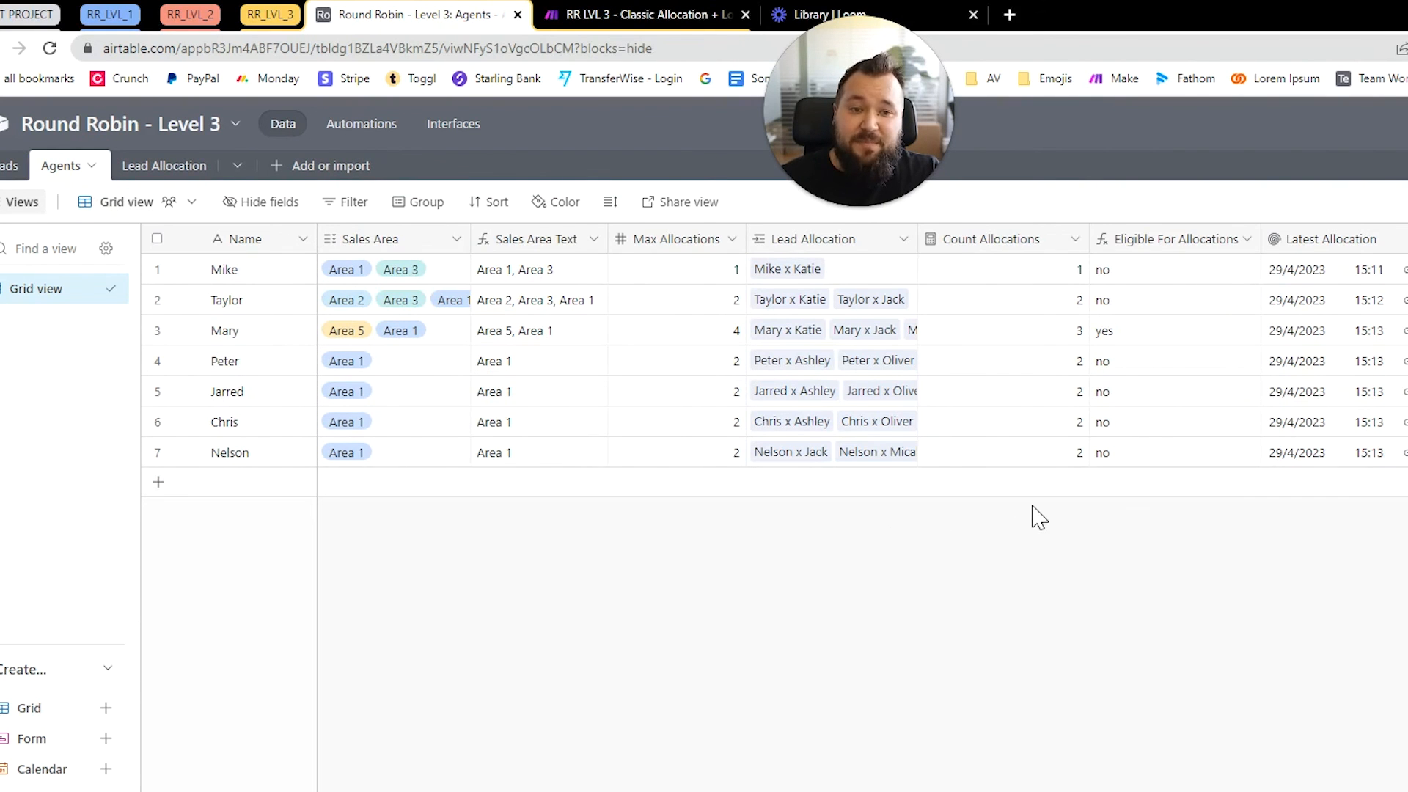
click(1135, 336)
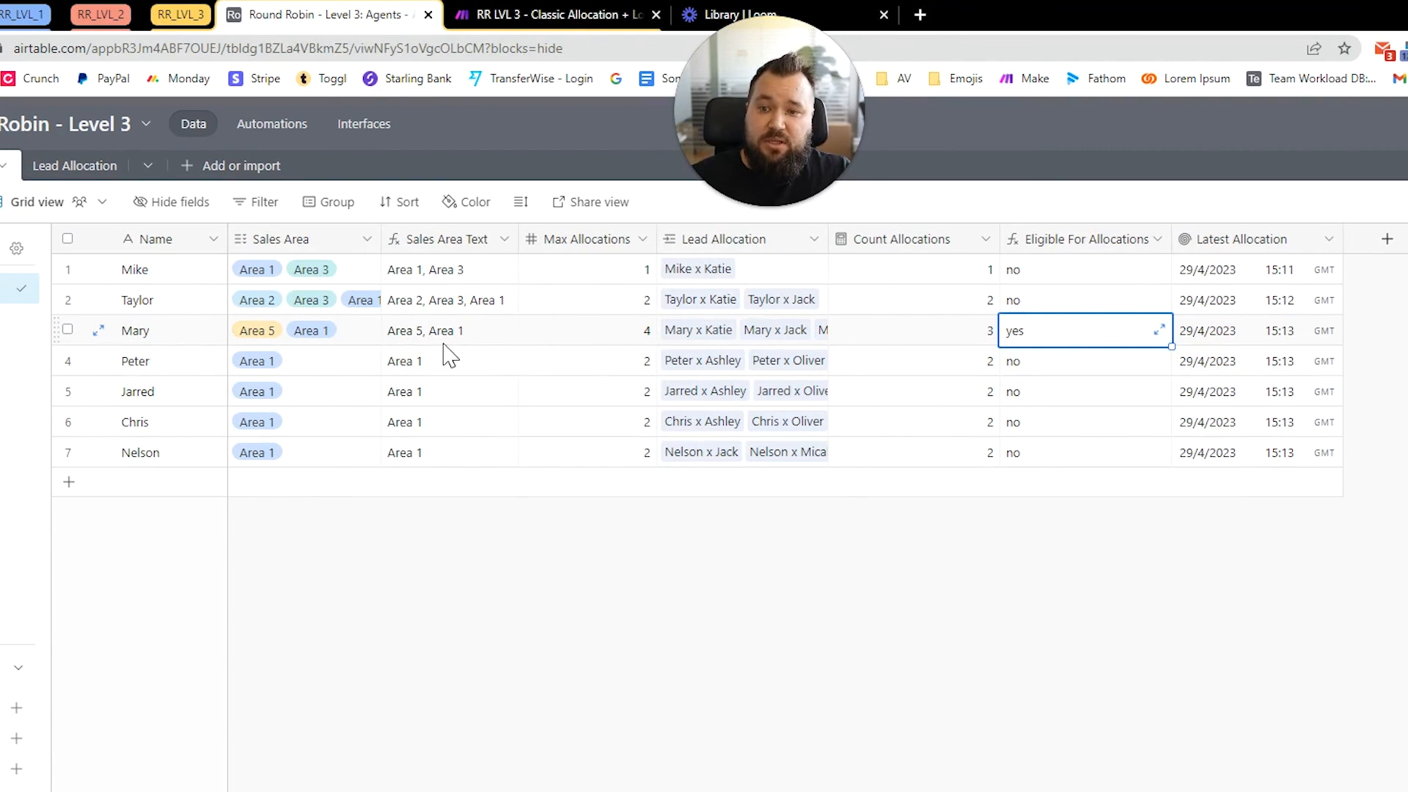
click(622, 334)
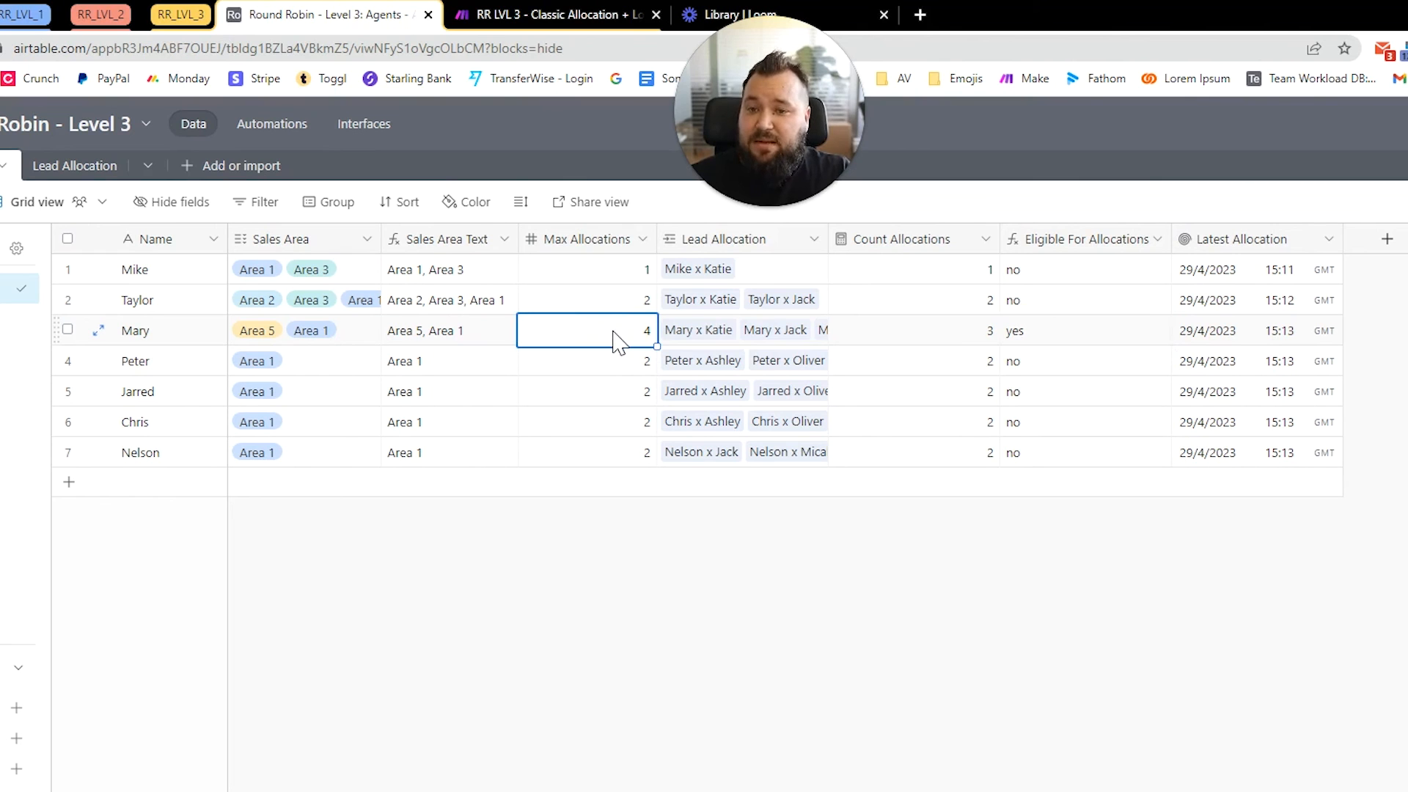
click(909, 335)
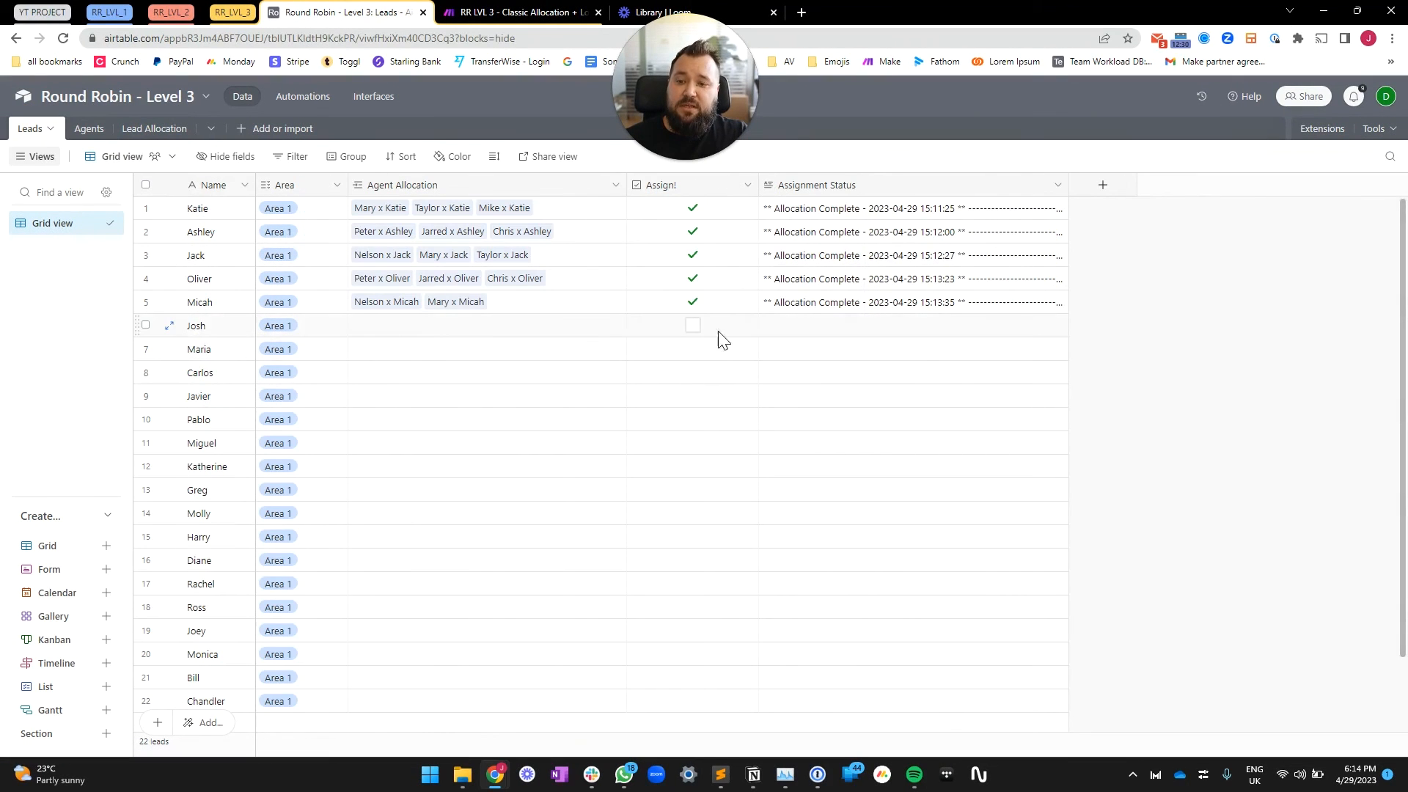
- Tick Assign! for the sixth and seventh leads and highlight the Agent Allocation cells of the first six leads
click(693, 327)
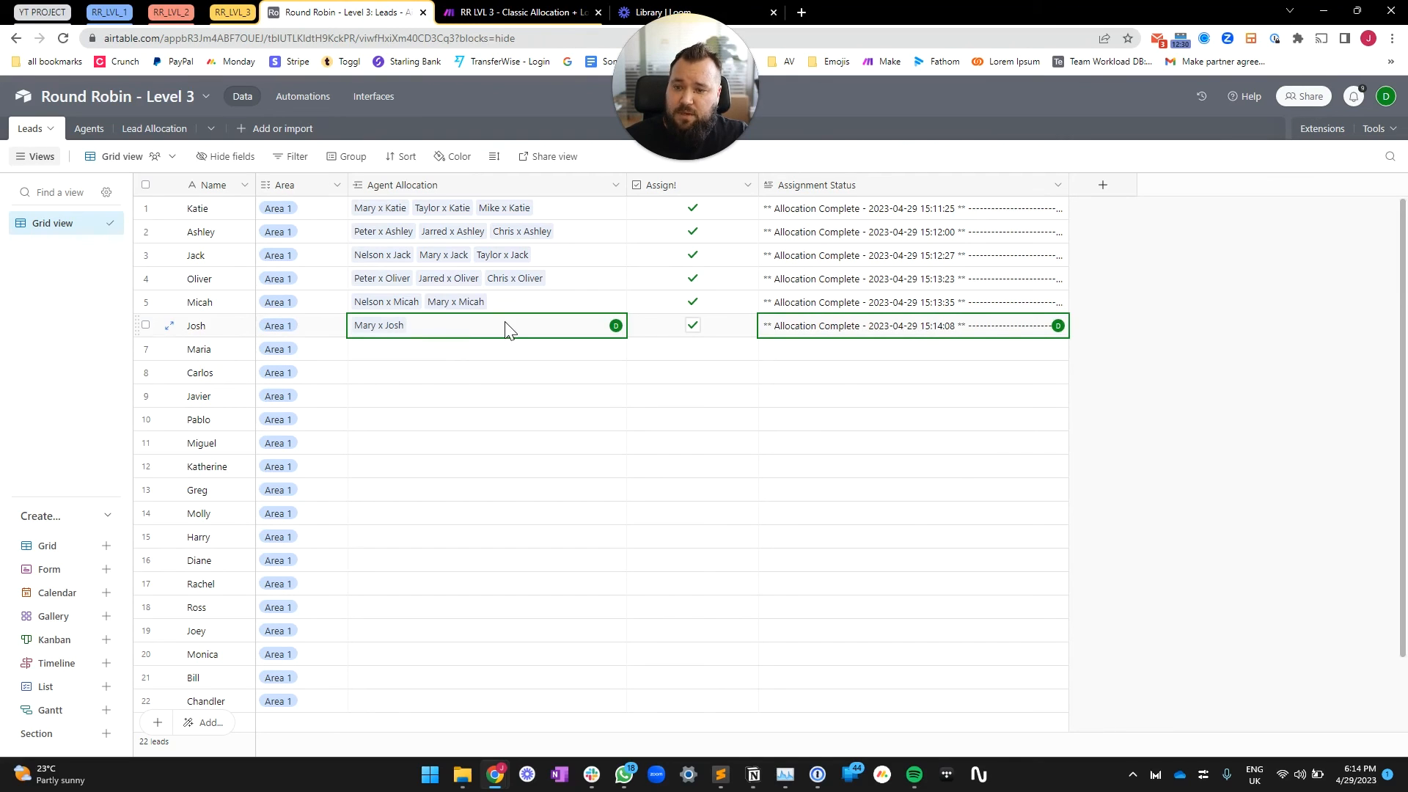
click(694, 349)
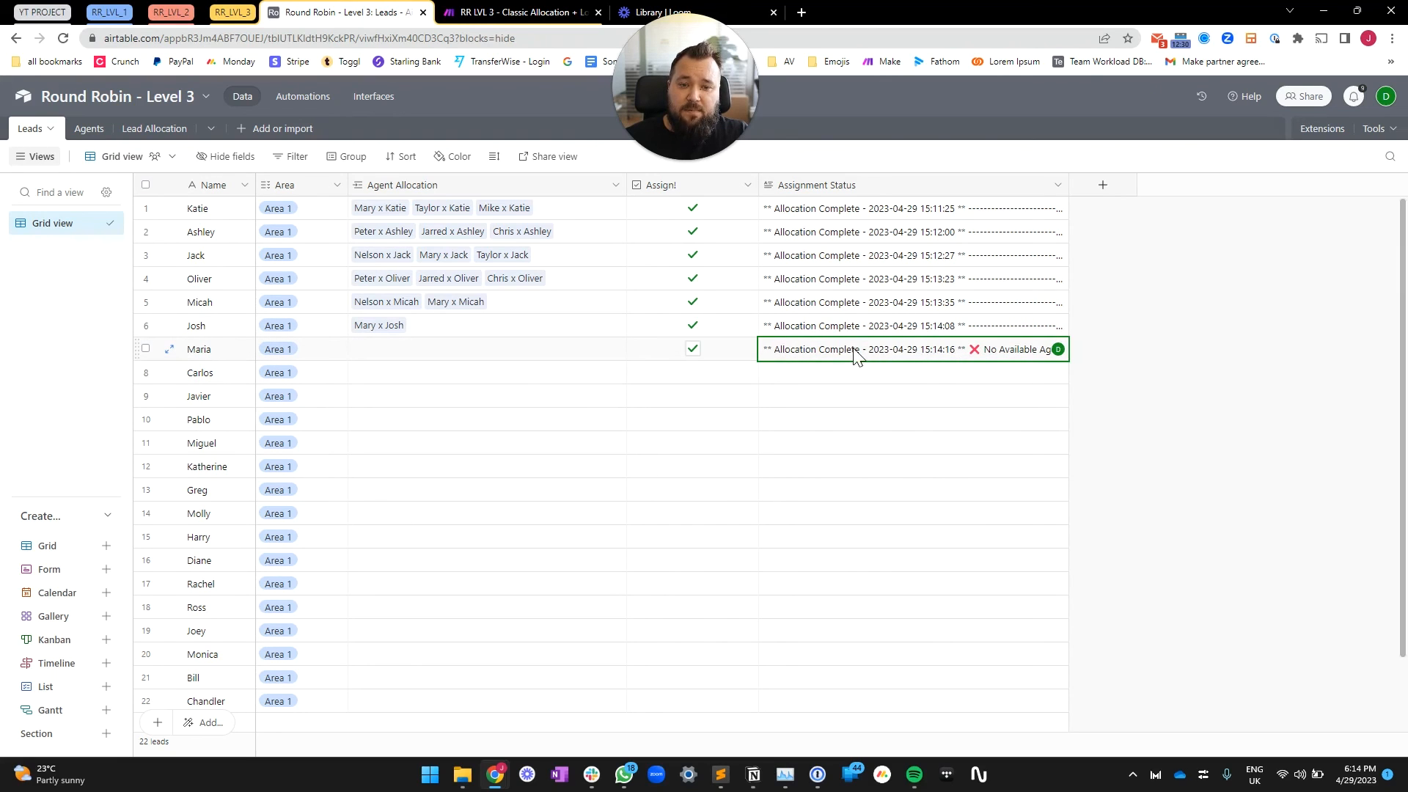
click(407, 352)
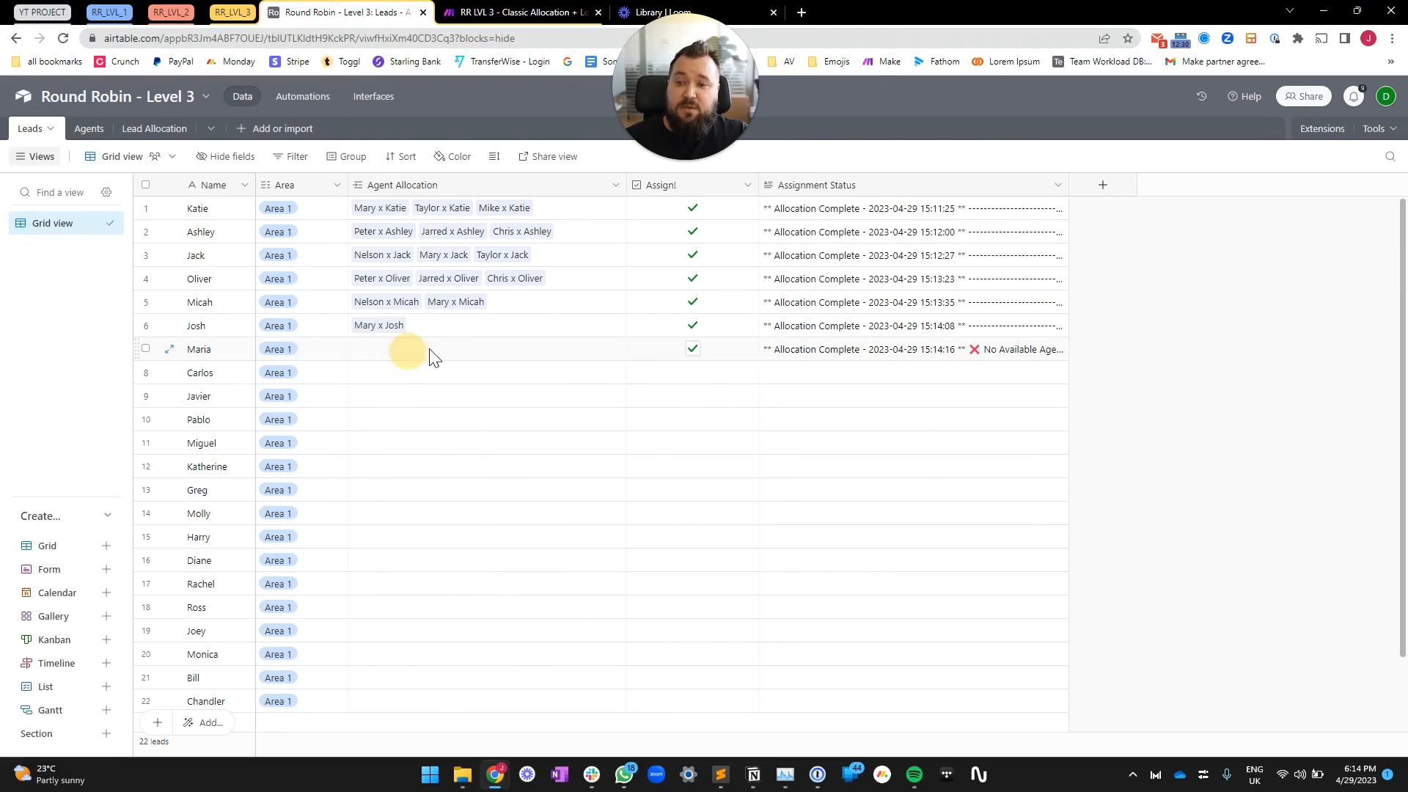
drag(575, 214, 562, 327)
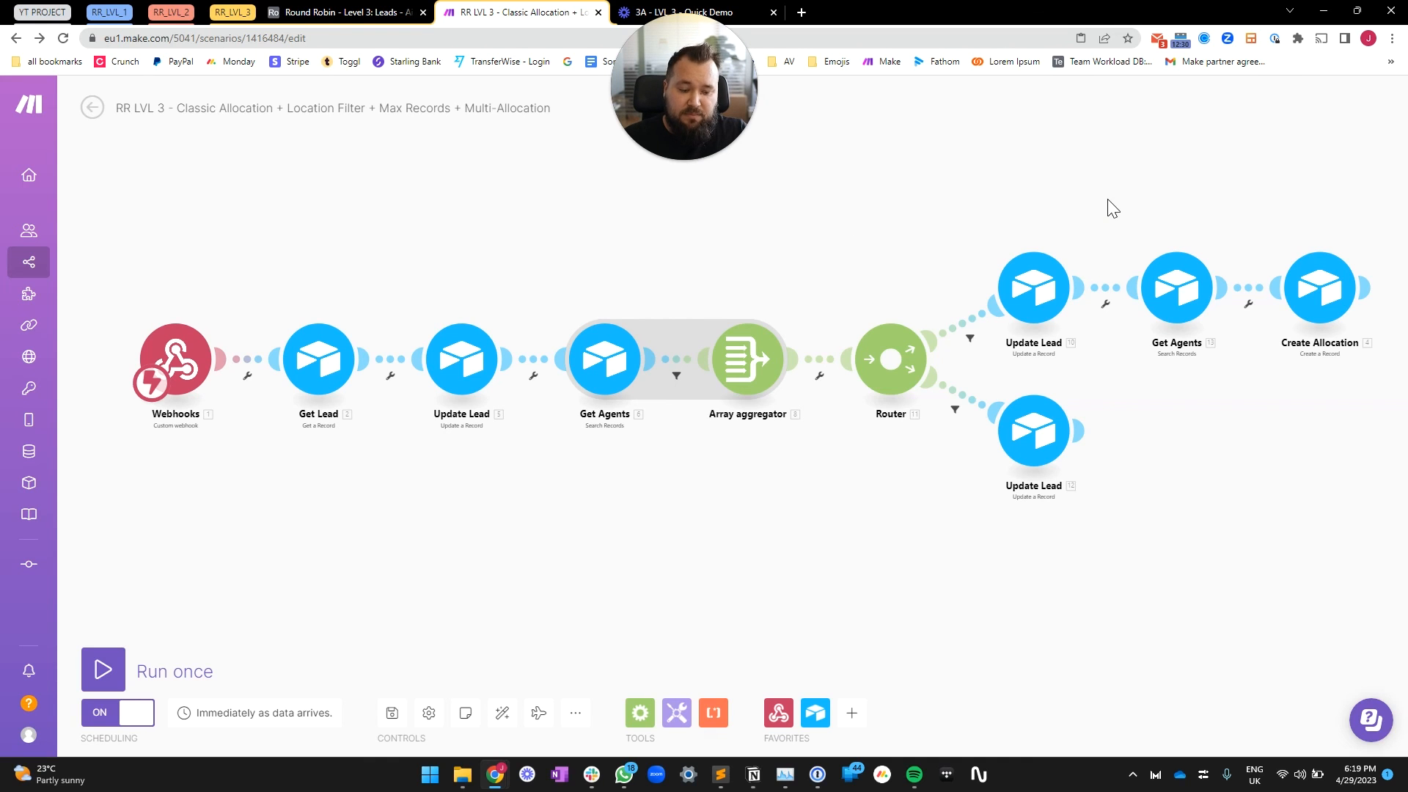
key(Print)
drag(1112, 193, 54, 587)
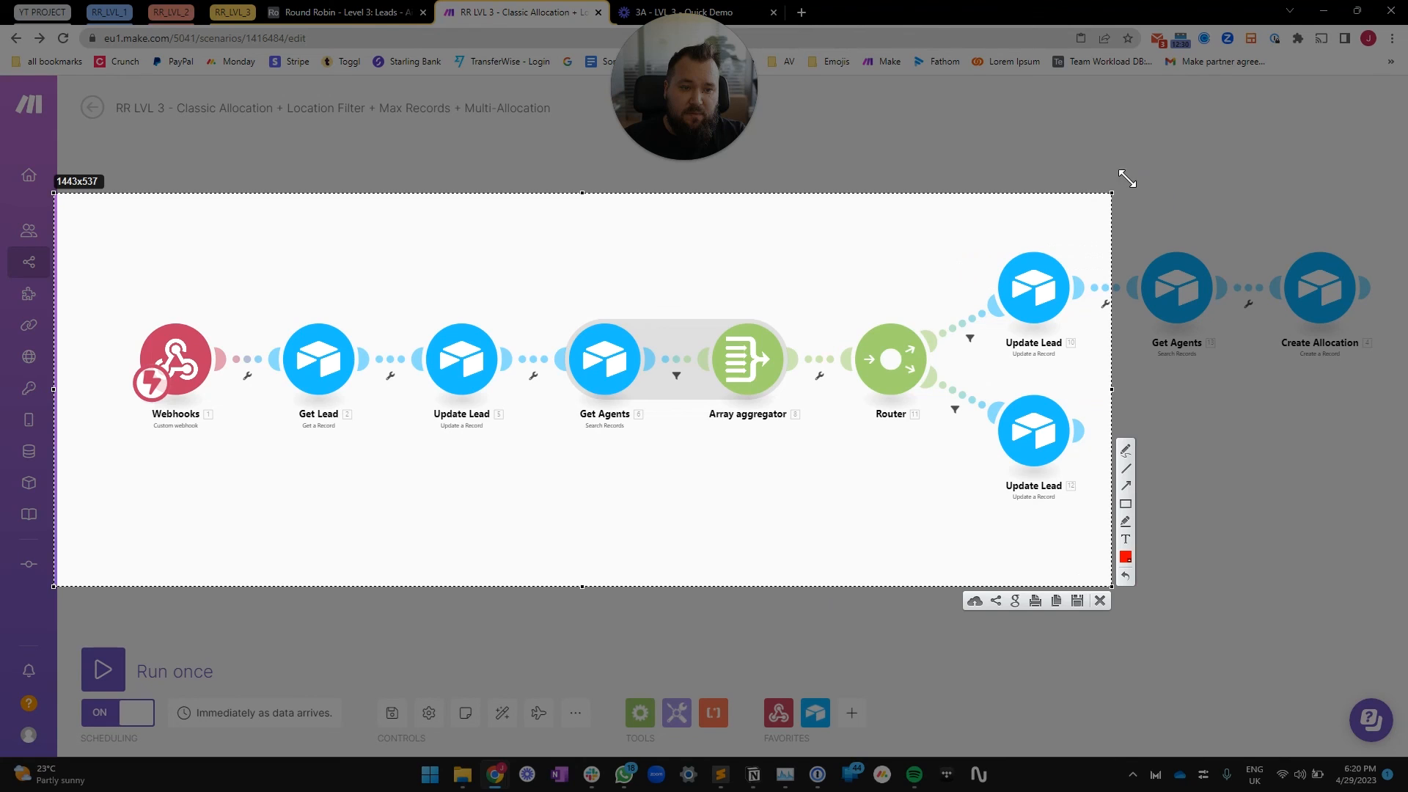
click(1144, 209)
key(Escape)
- Locate the Get Agents module between Update Lead and Create Allocation in the Level 3 Make scenario, and briefly open it
drag(1164, 249, 785, 250)
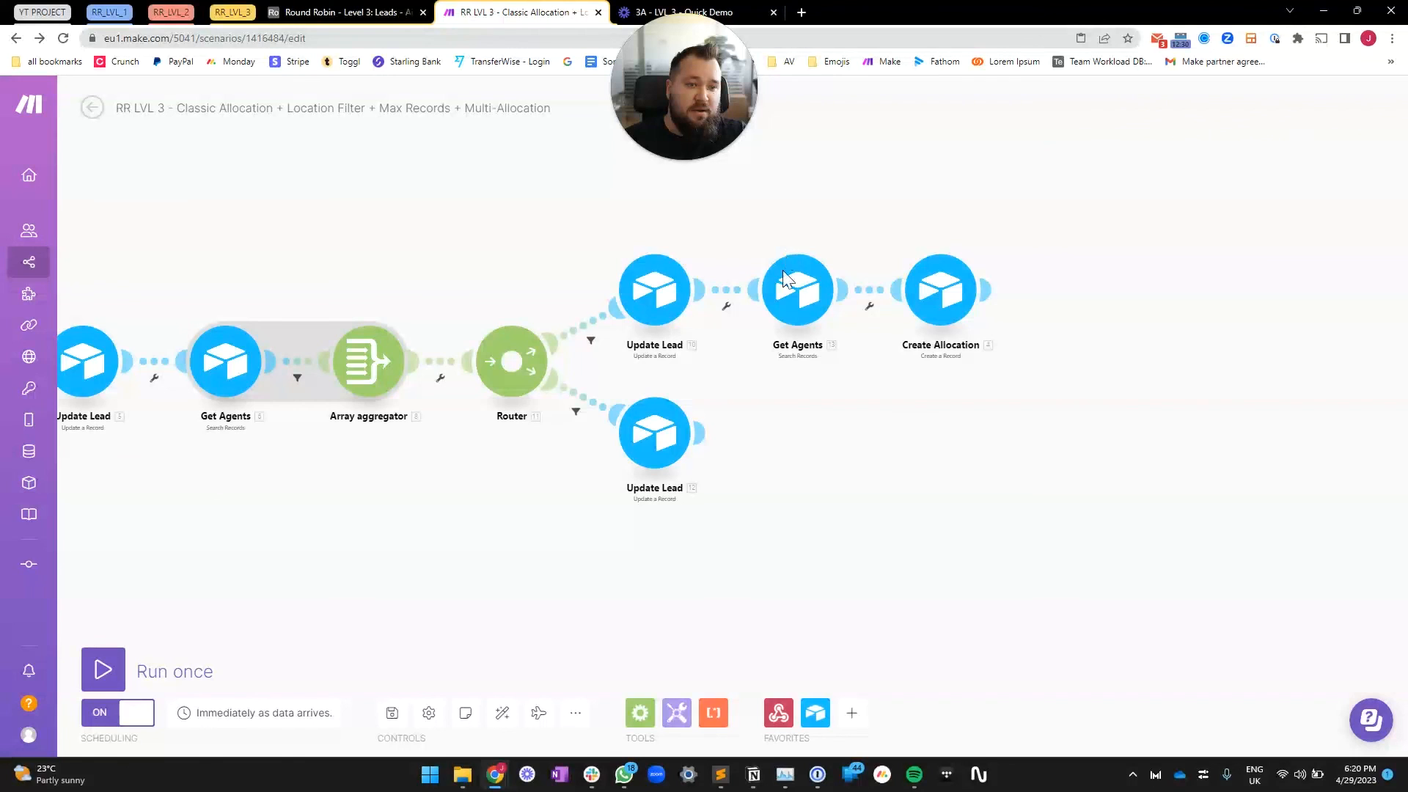
scroll(783, 271, up, 3)
drag(939, 521, 950, 593)
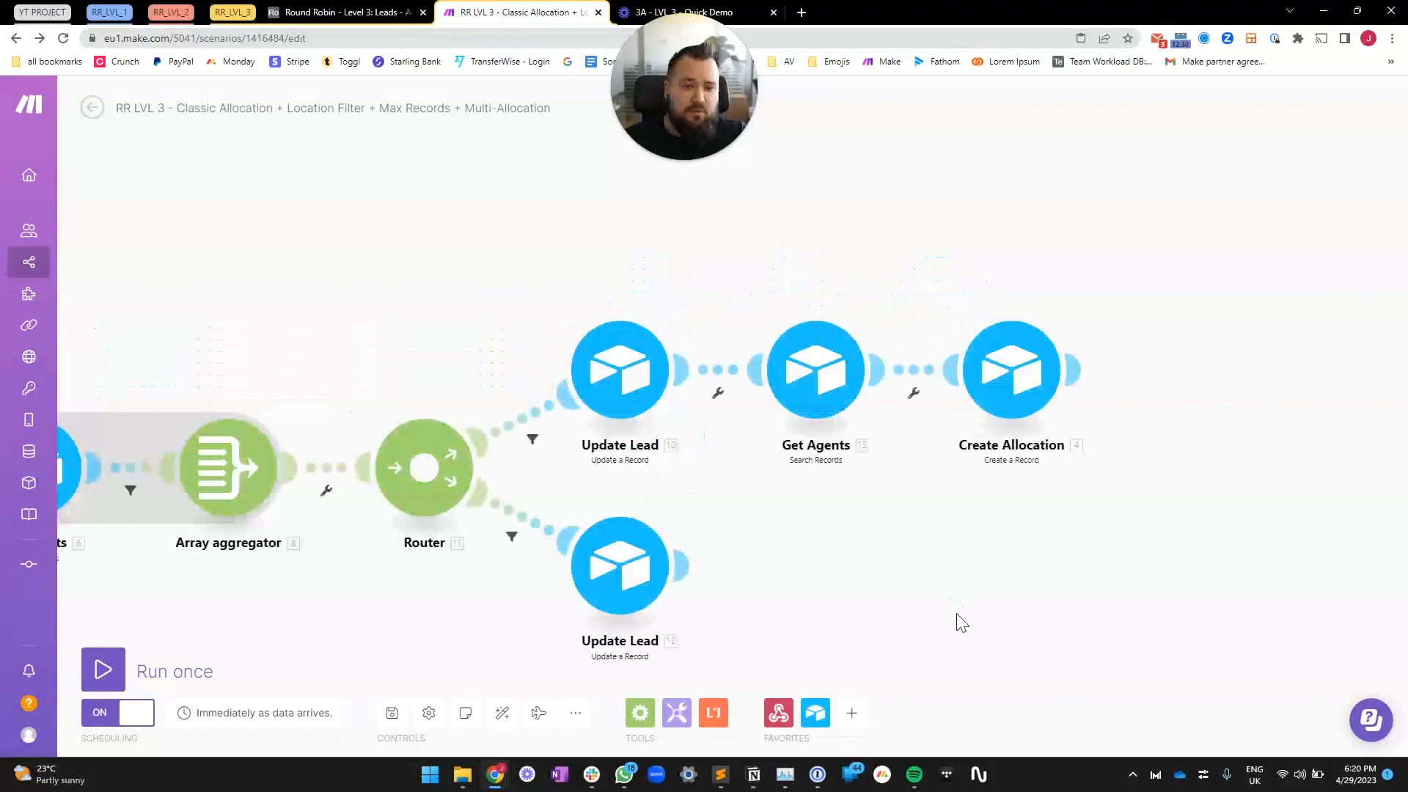
click(831, 394)
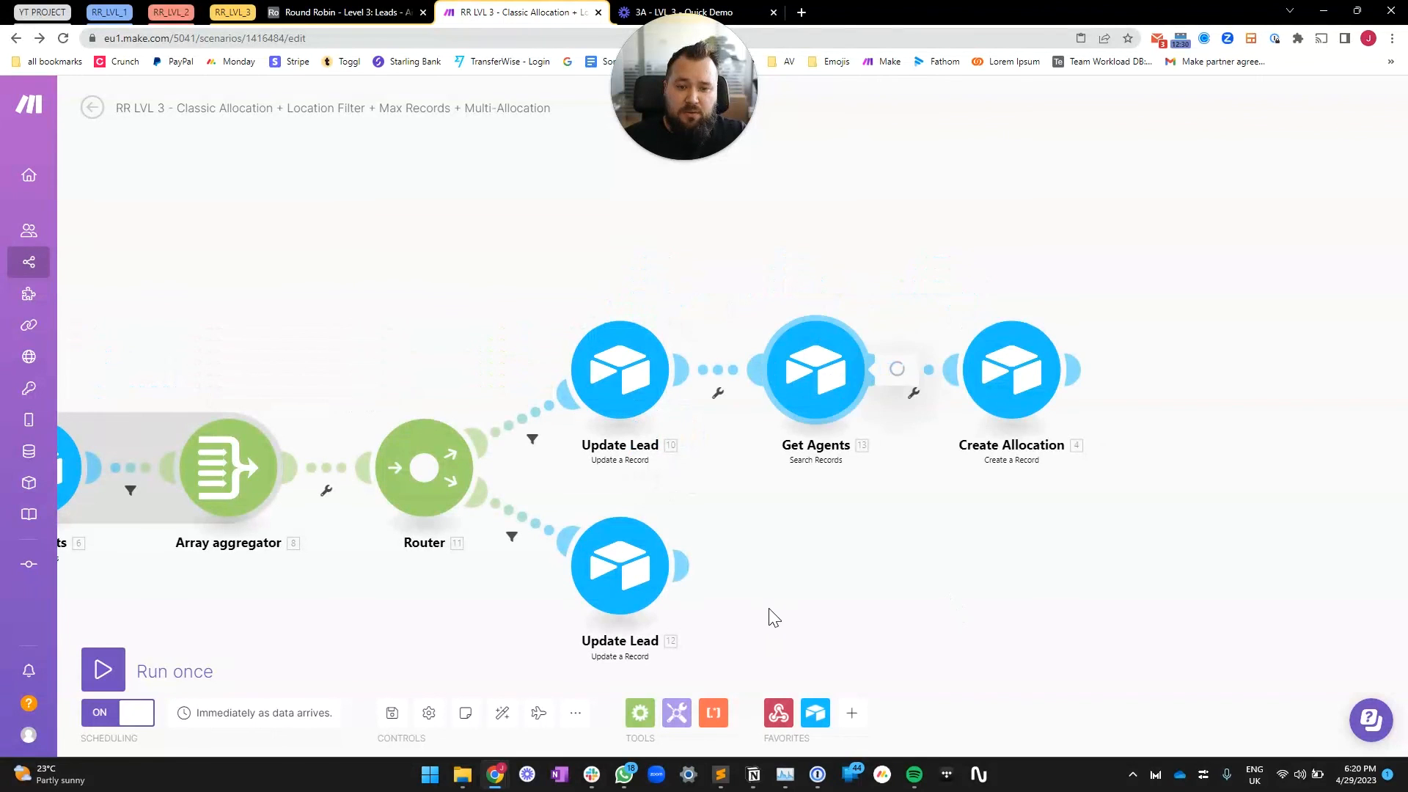
click(765, 517)
scroll(764, 517, down, 2)
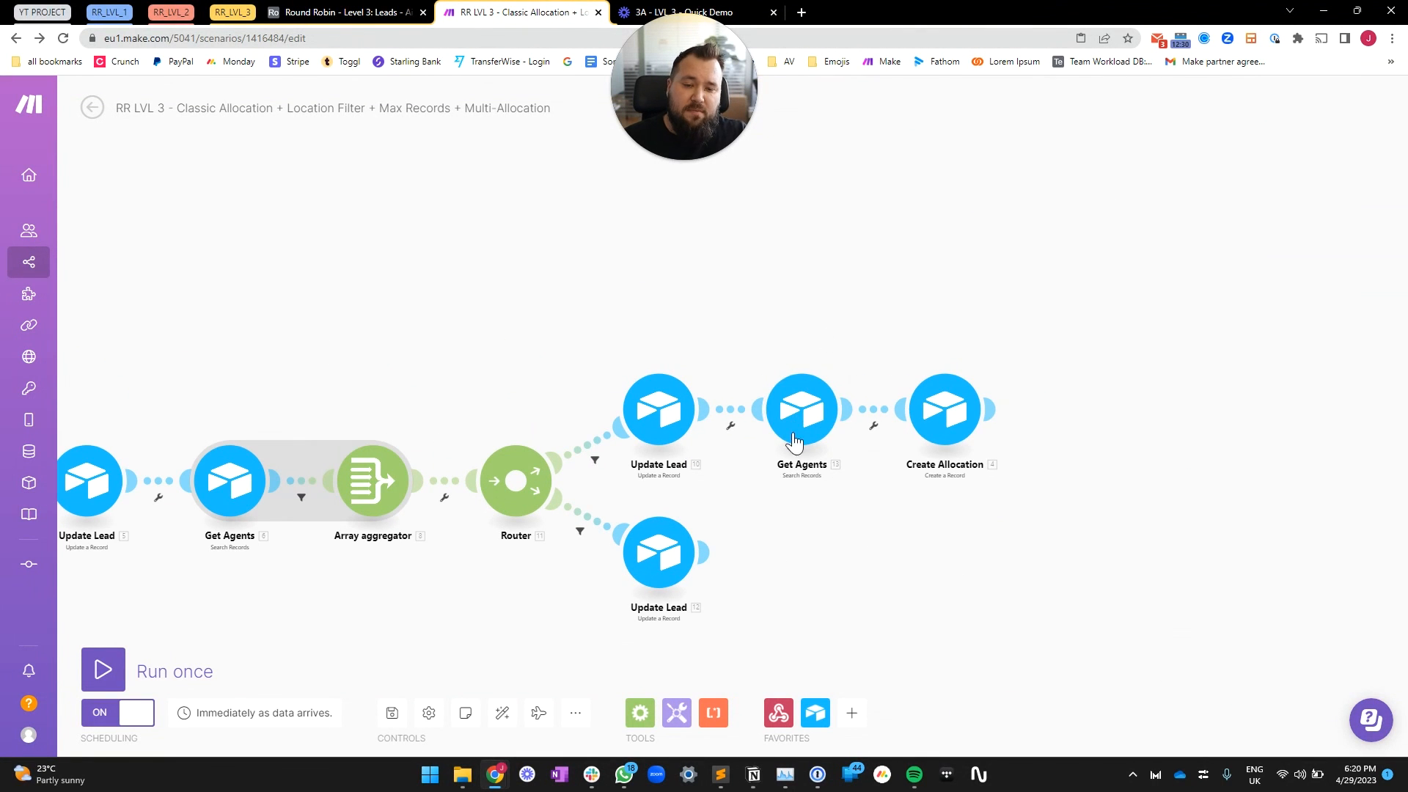
drag(800, 527, 661, 537)
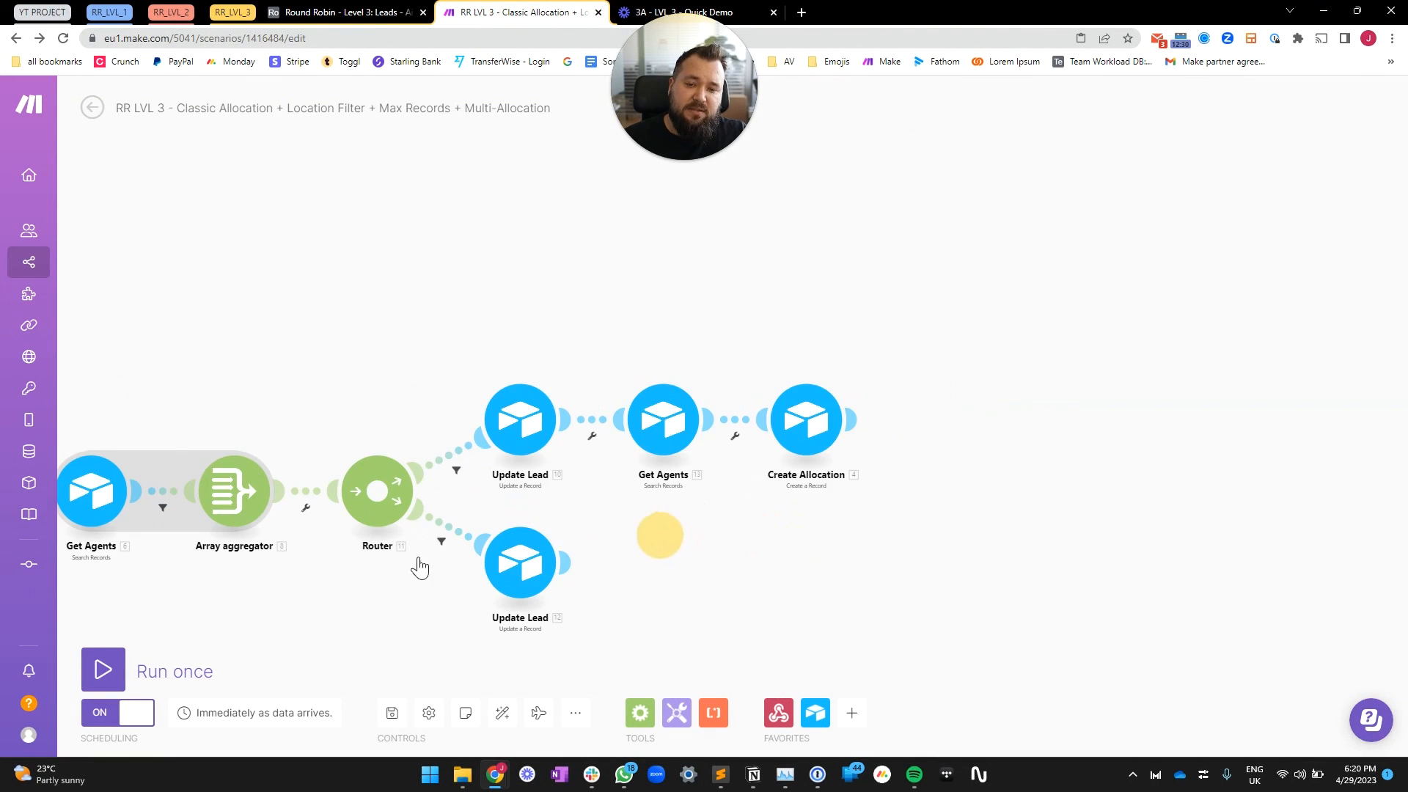
- Examine the record mapping and Assignment Status text in the Update Lead module on the router's Create Allocation branch
click(529, 410)
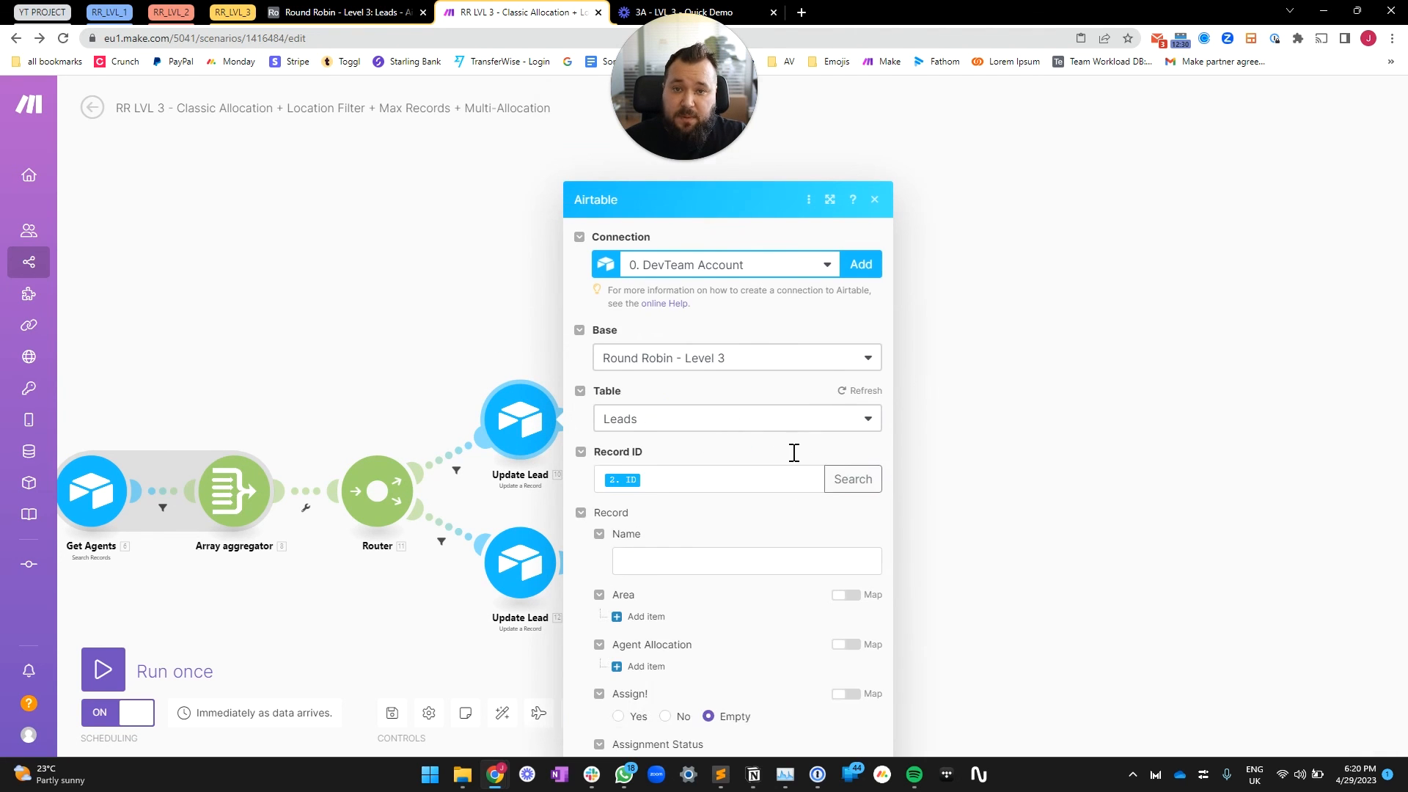
scroll(785, 506, down, 3)
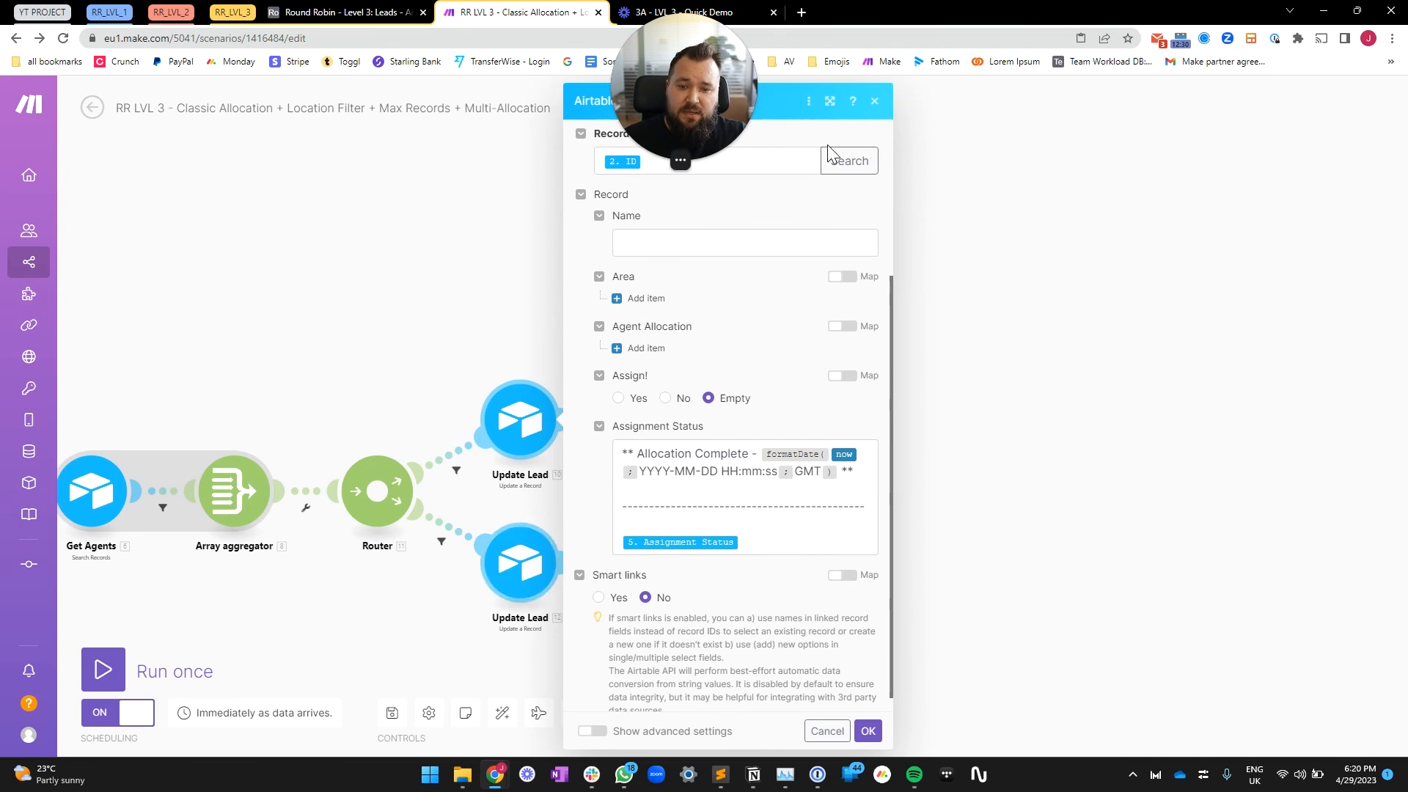
click(367, 245)
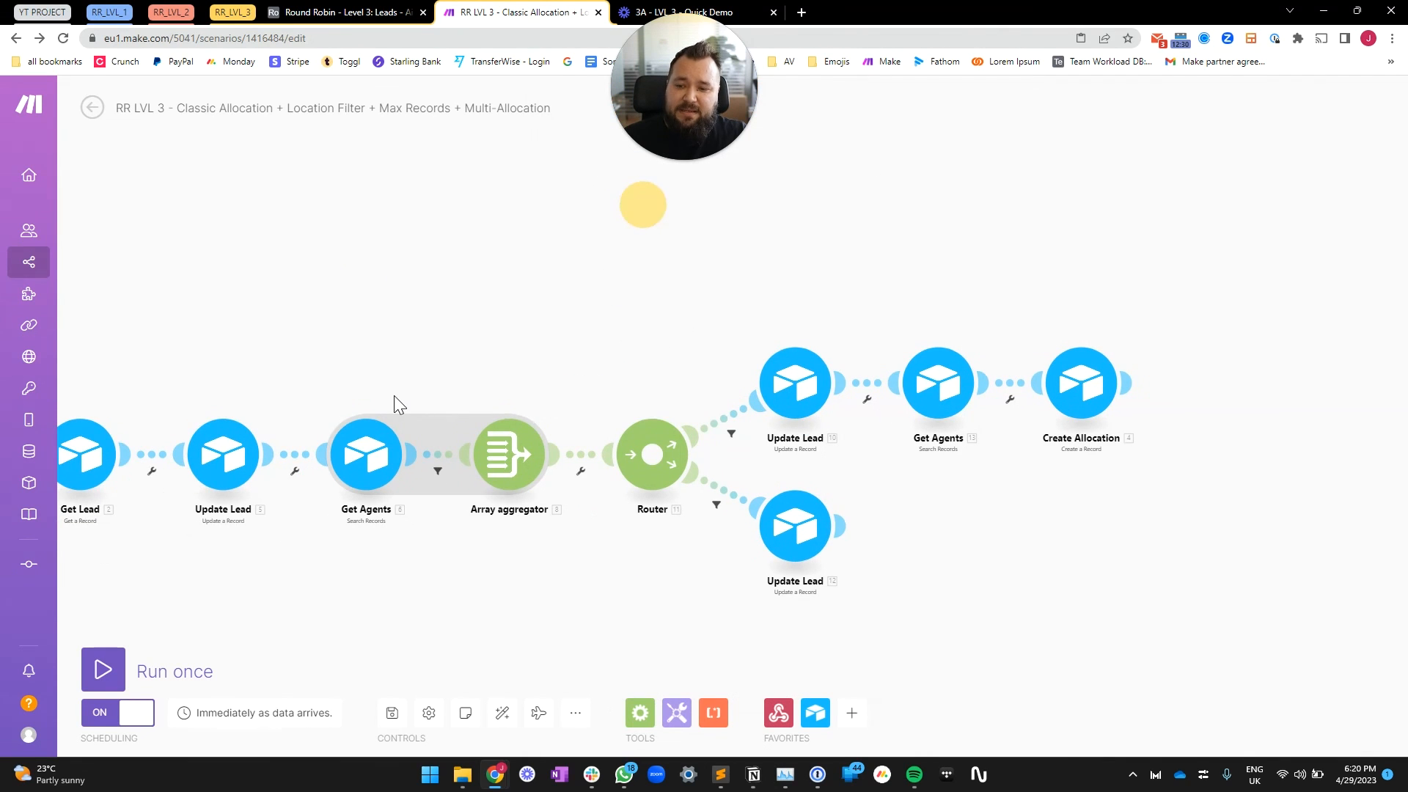
- Examine the table, sort order, filter formula and record limit of the Get Agents module before Create Allocation
scroll(394, 395, up, 2)
drag(327, 601, 336, 551)
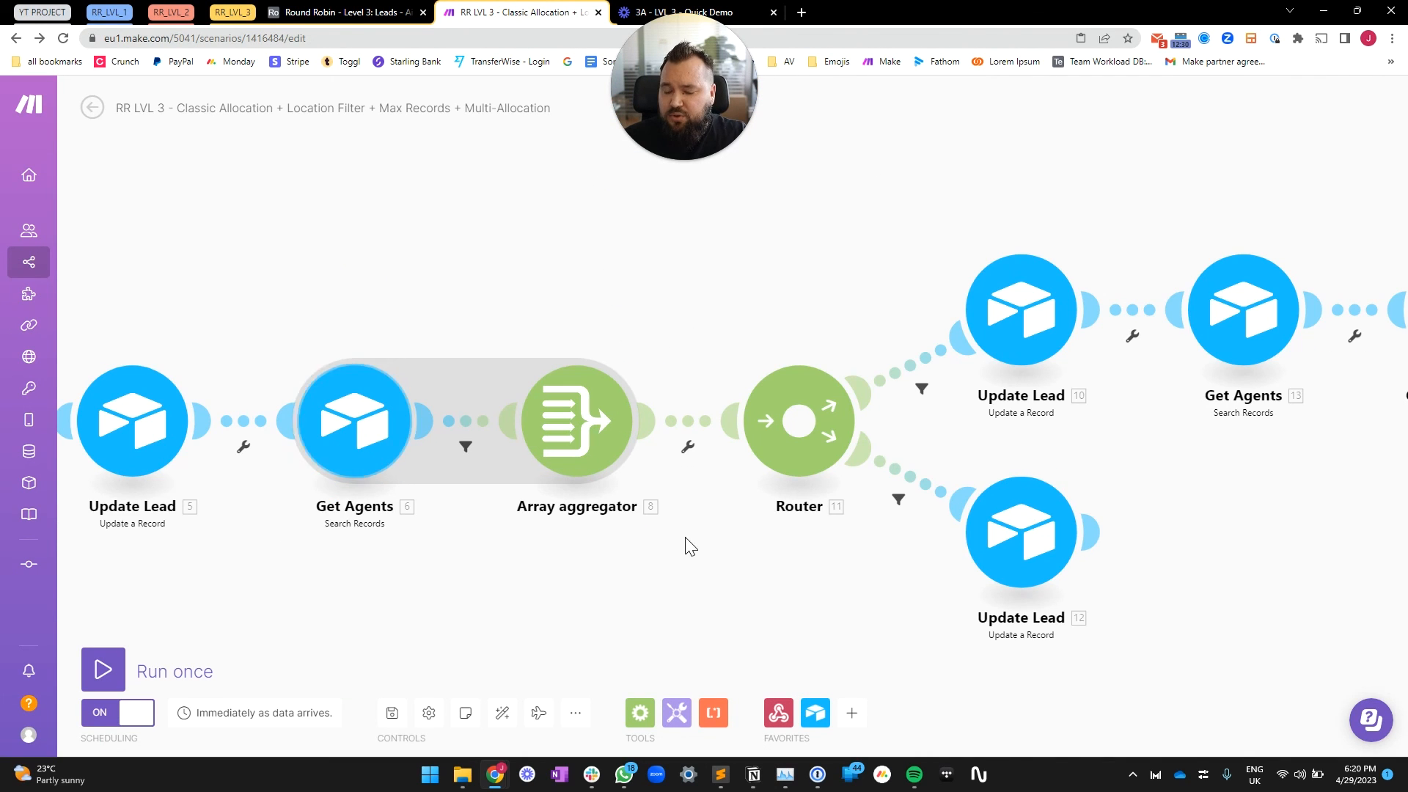
drag(685, 543, 252, 557)
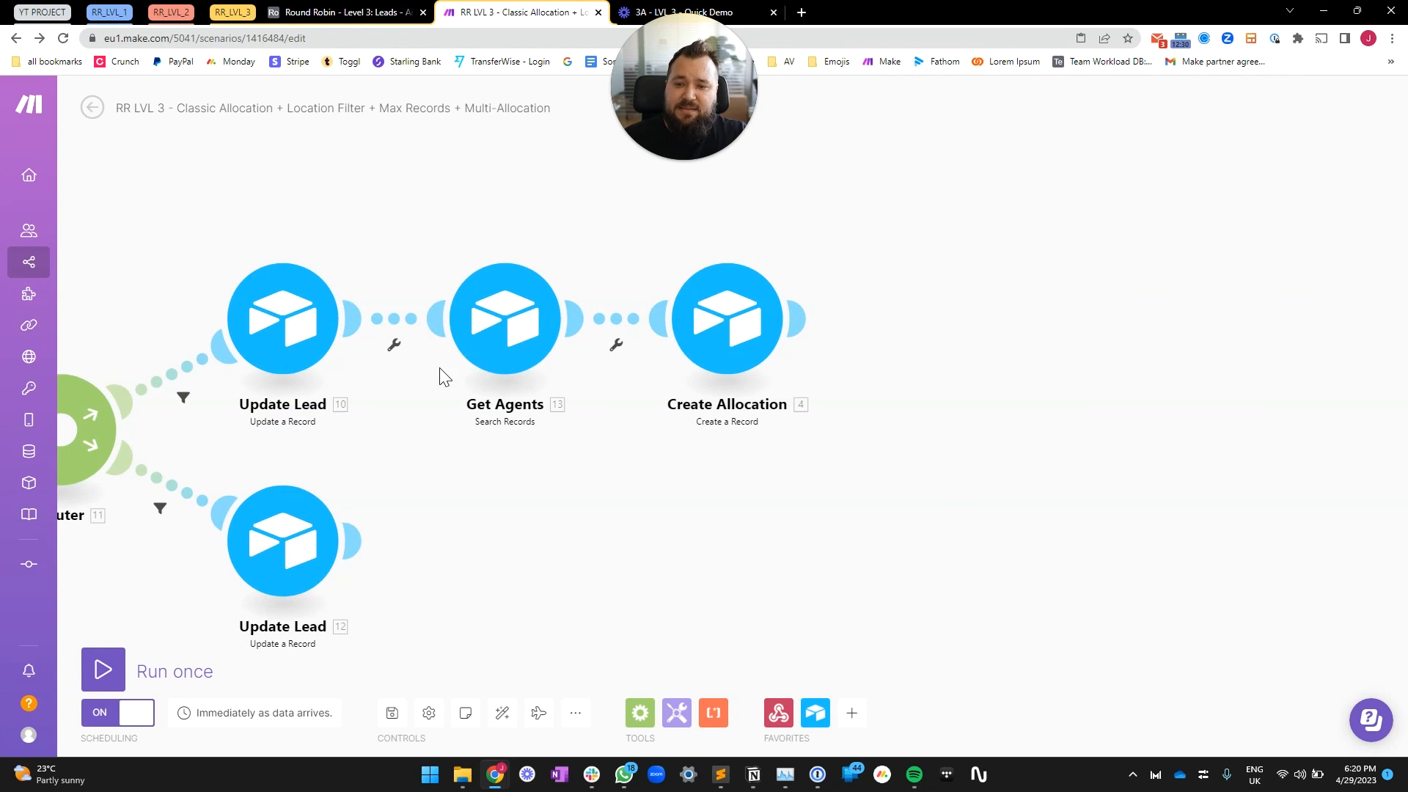
click(517, 343)
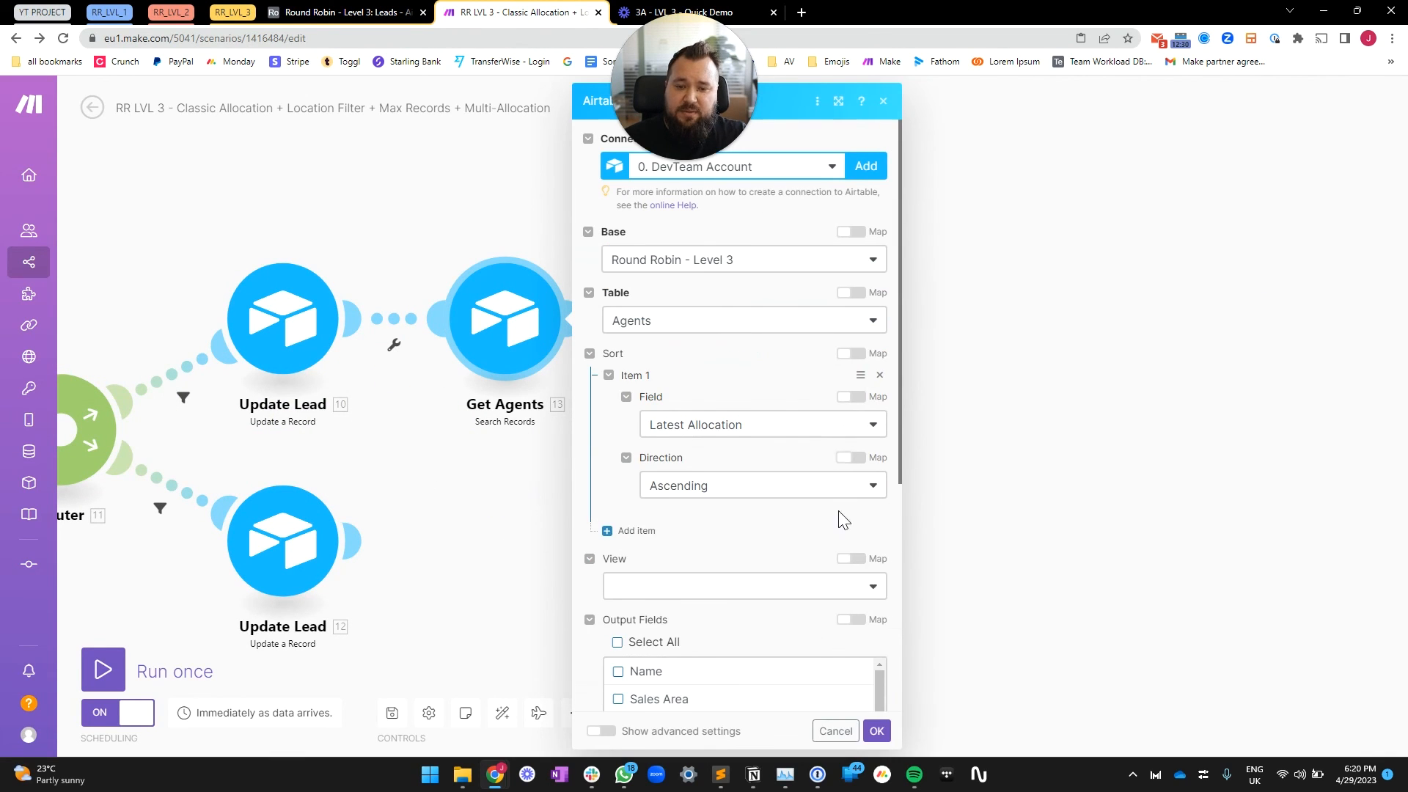
scroll(842, 514, down, 5)
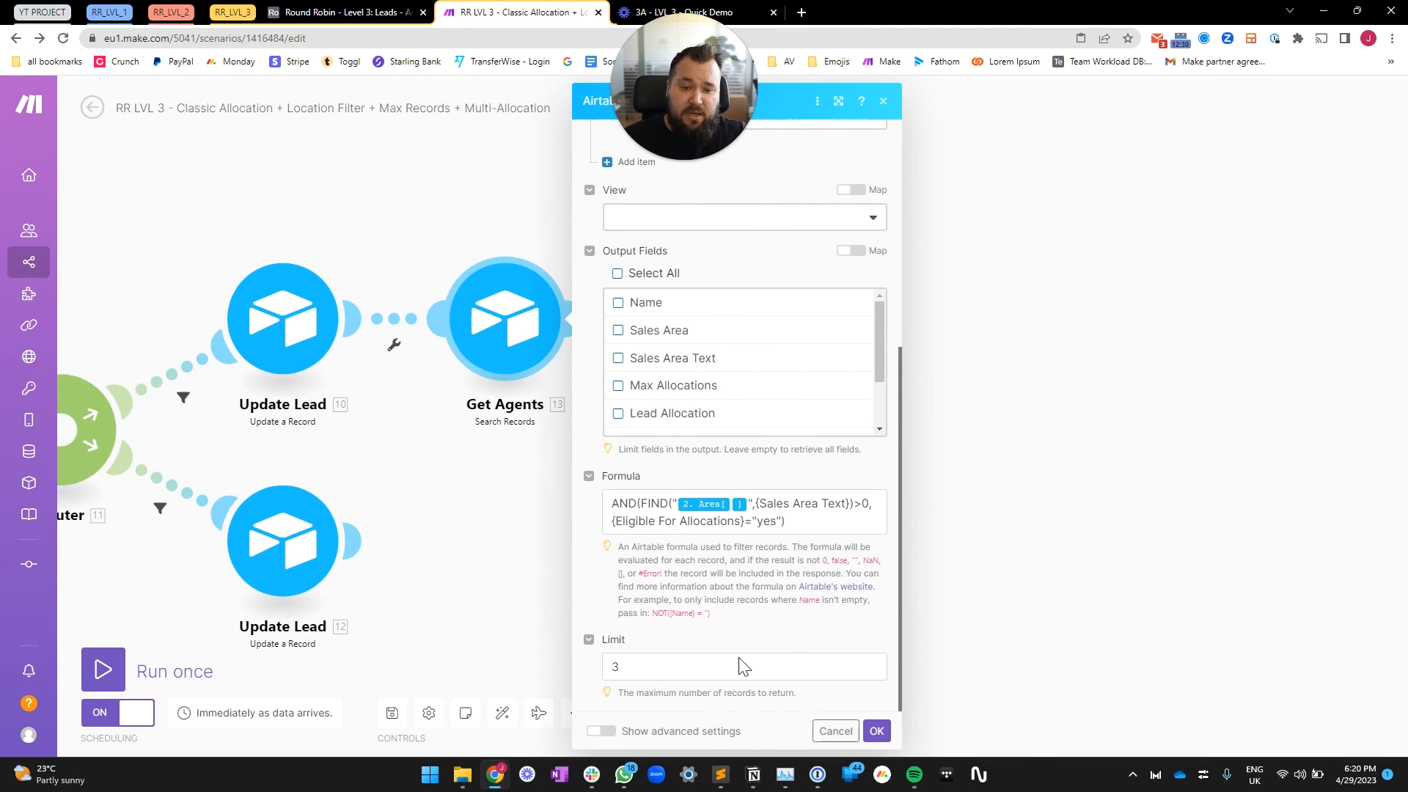
click(435, 495)
- Reopen that Get Agents module, check its Limit field against the Latest Allocation sort, and accept the settings
drag(630, 484, 519, 504)
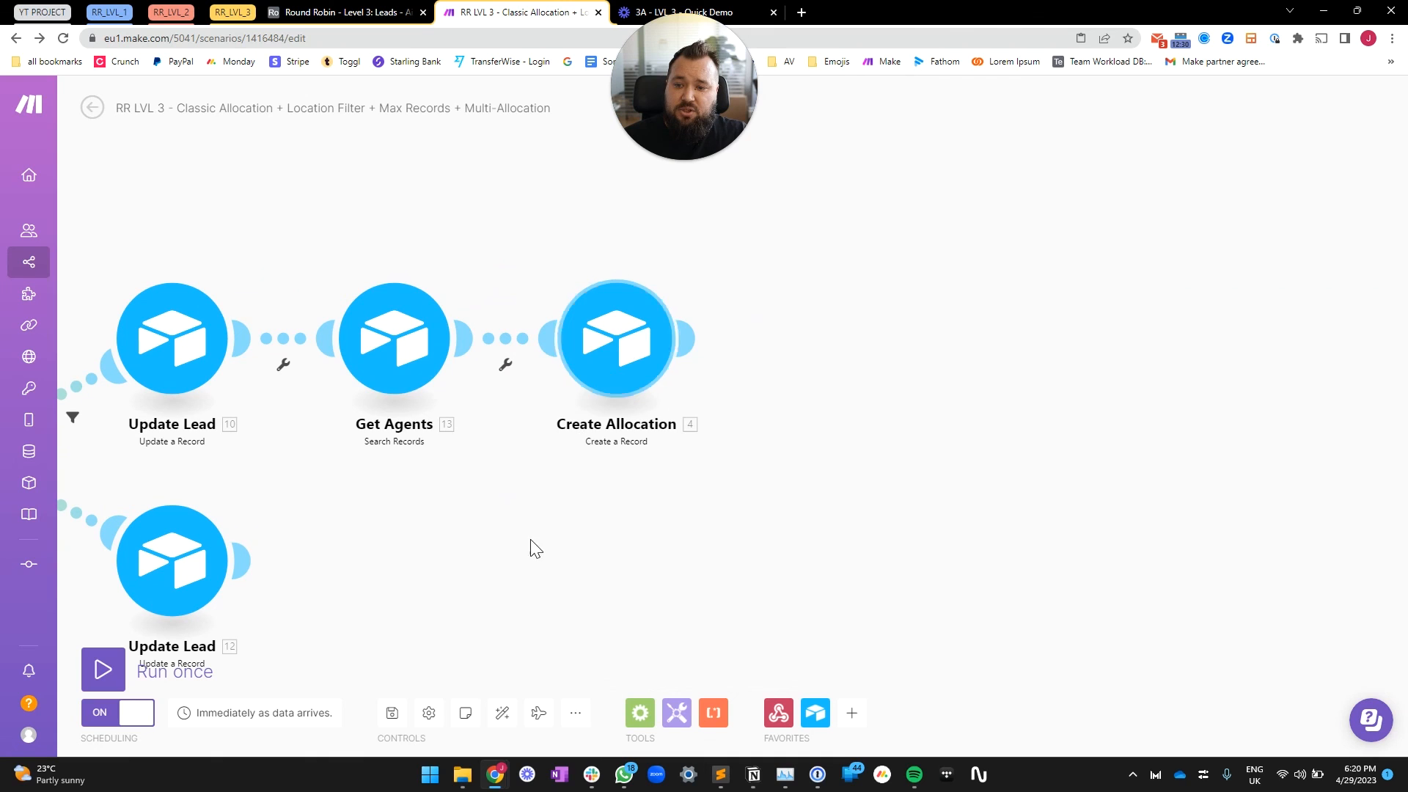
click(395, 338)
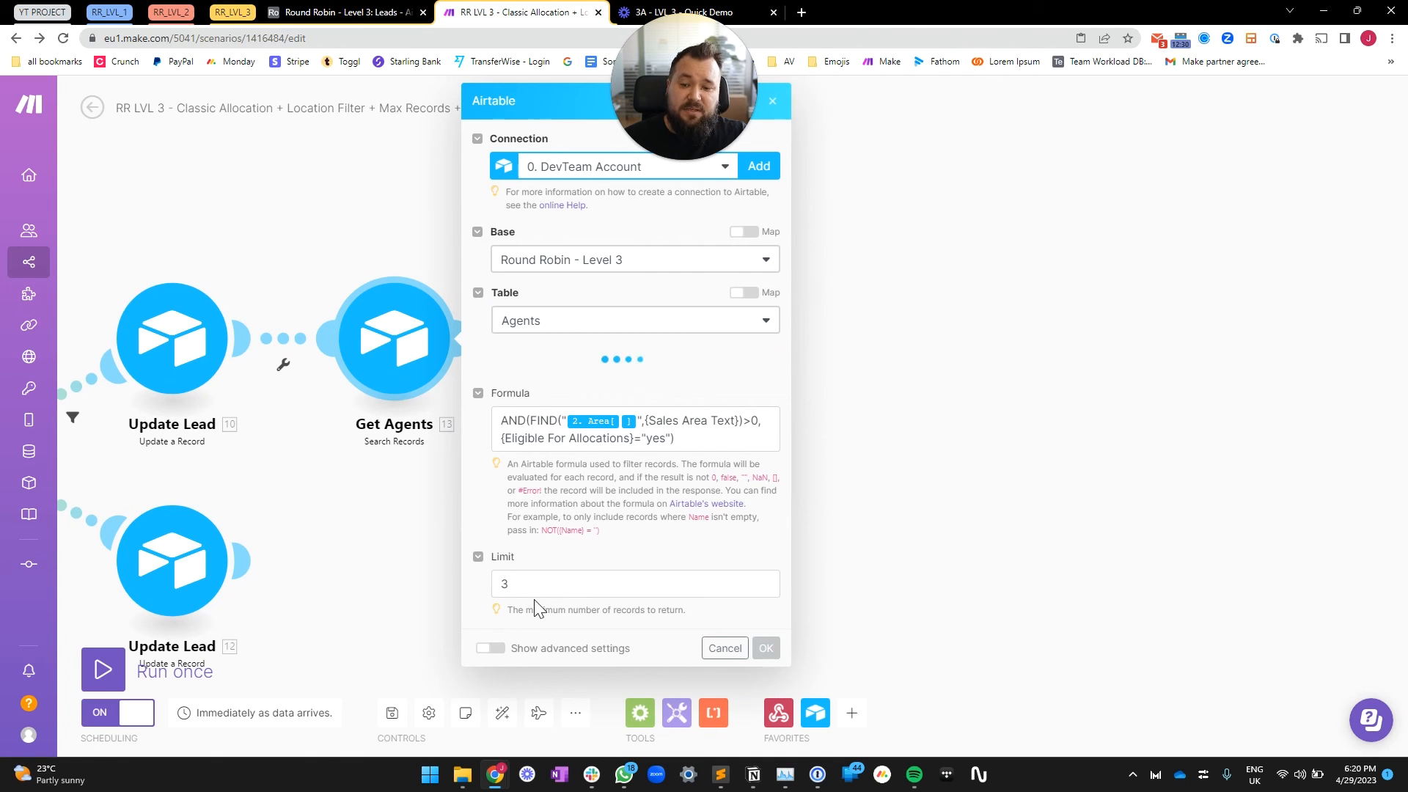
drag(540, 587, 524, 585)
scroll(694, 531, down, 5)
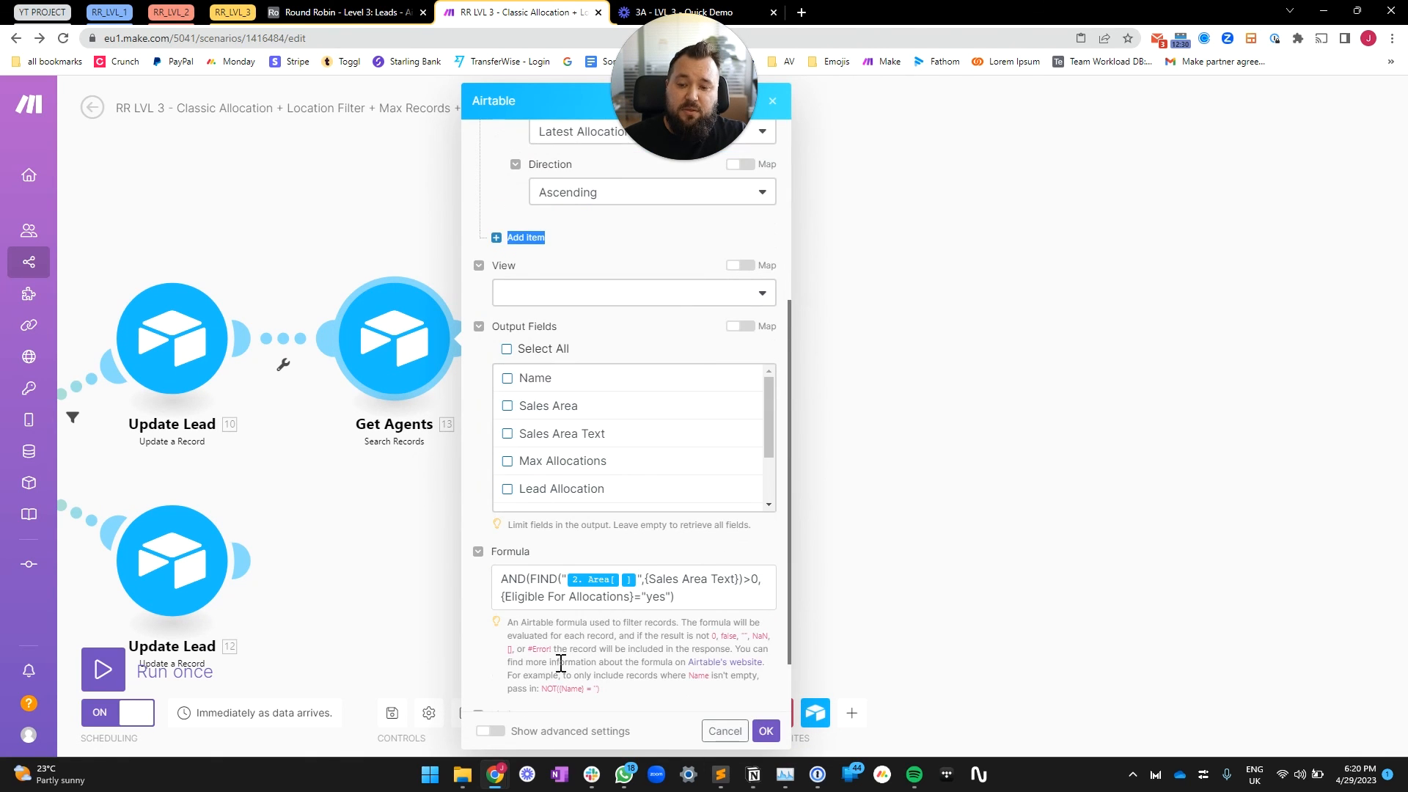
click(498, 666)
scroll(643, 635, up, 4)
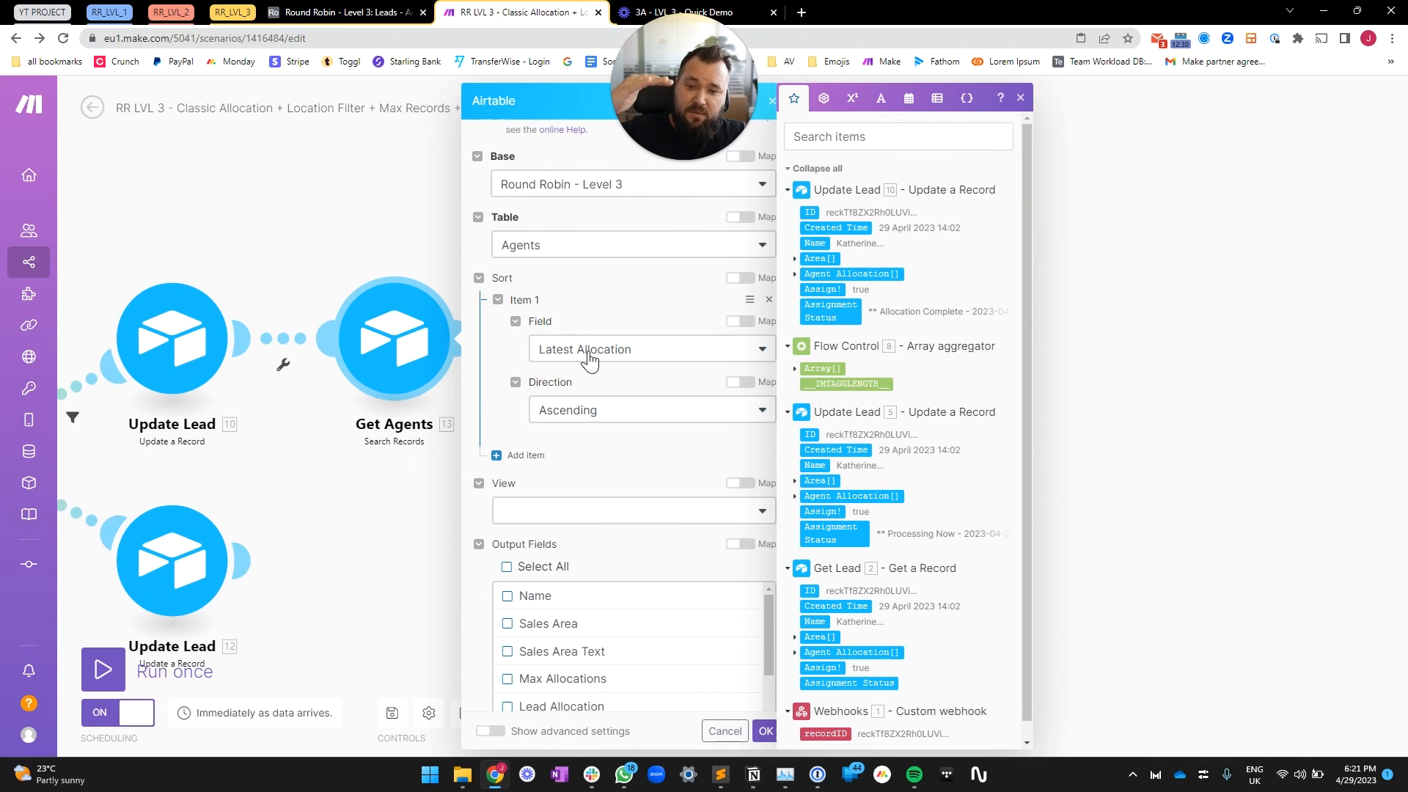
scroll(600, 426, down, 1)
scroll(600, 426, down, 2)
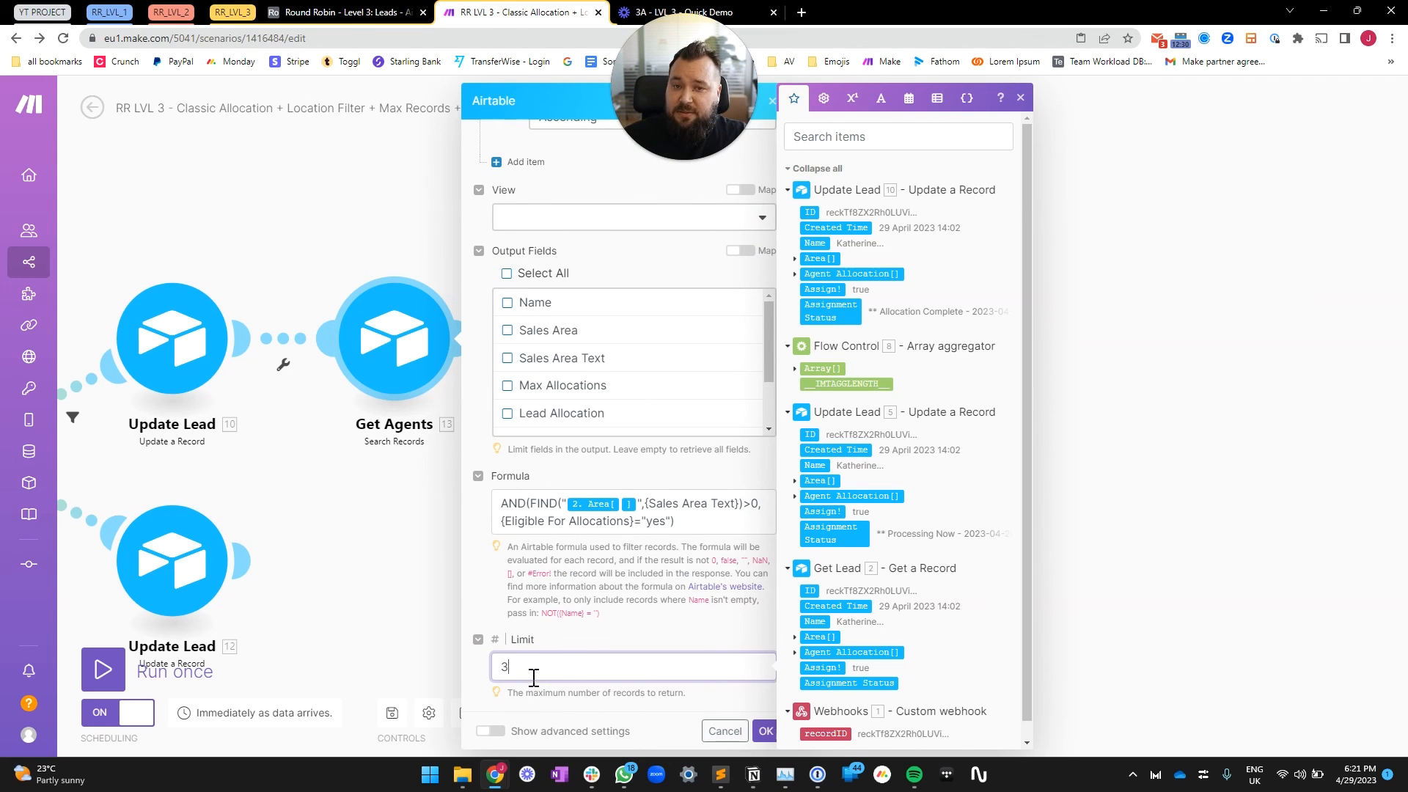
click(766, 731)
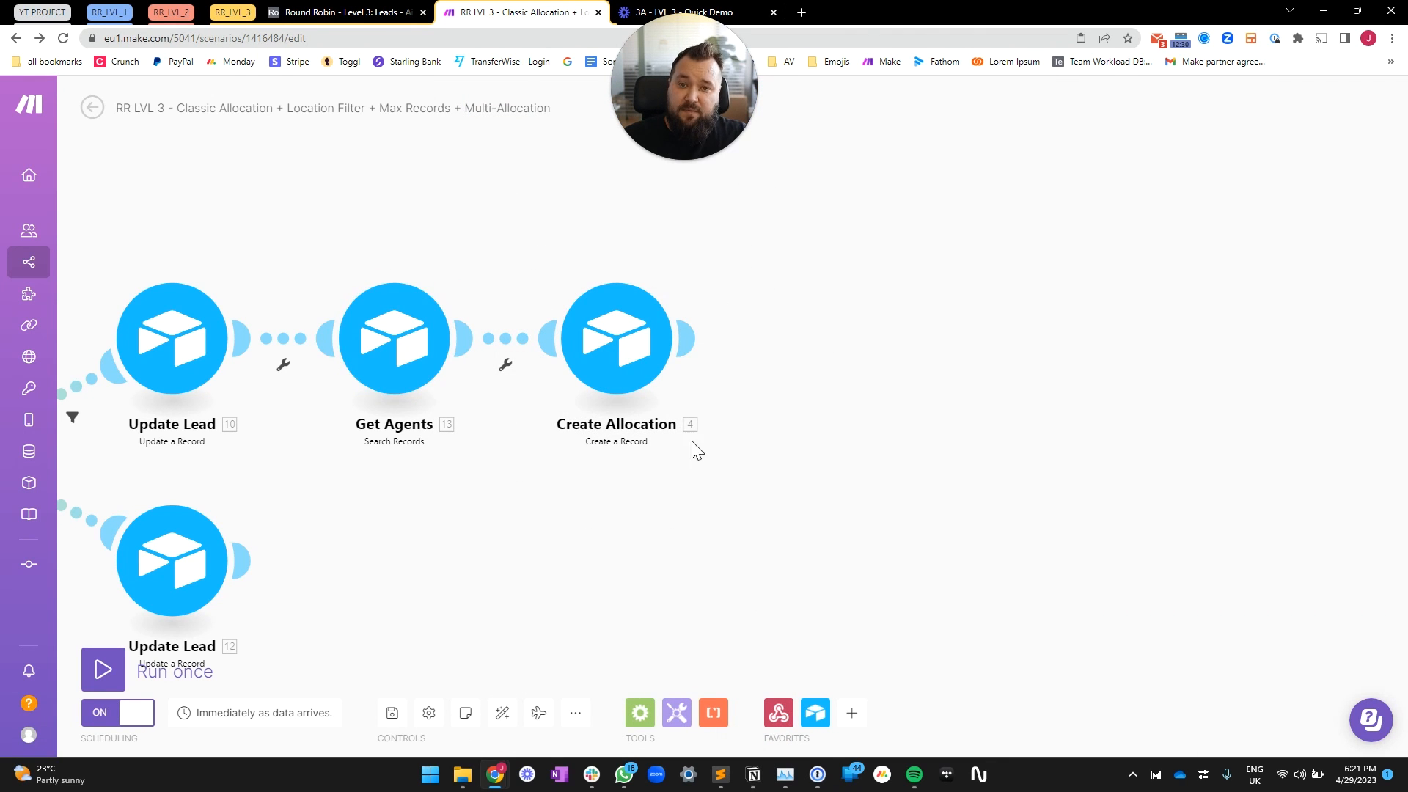
- Inspect the Lead and Agent record ID mappings in the Create Allocation module, and accept the settings
drag(632, 503, 561, 520)
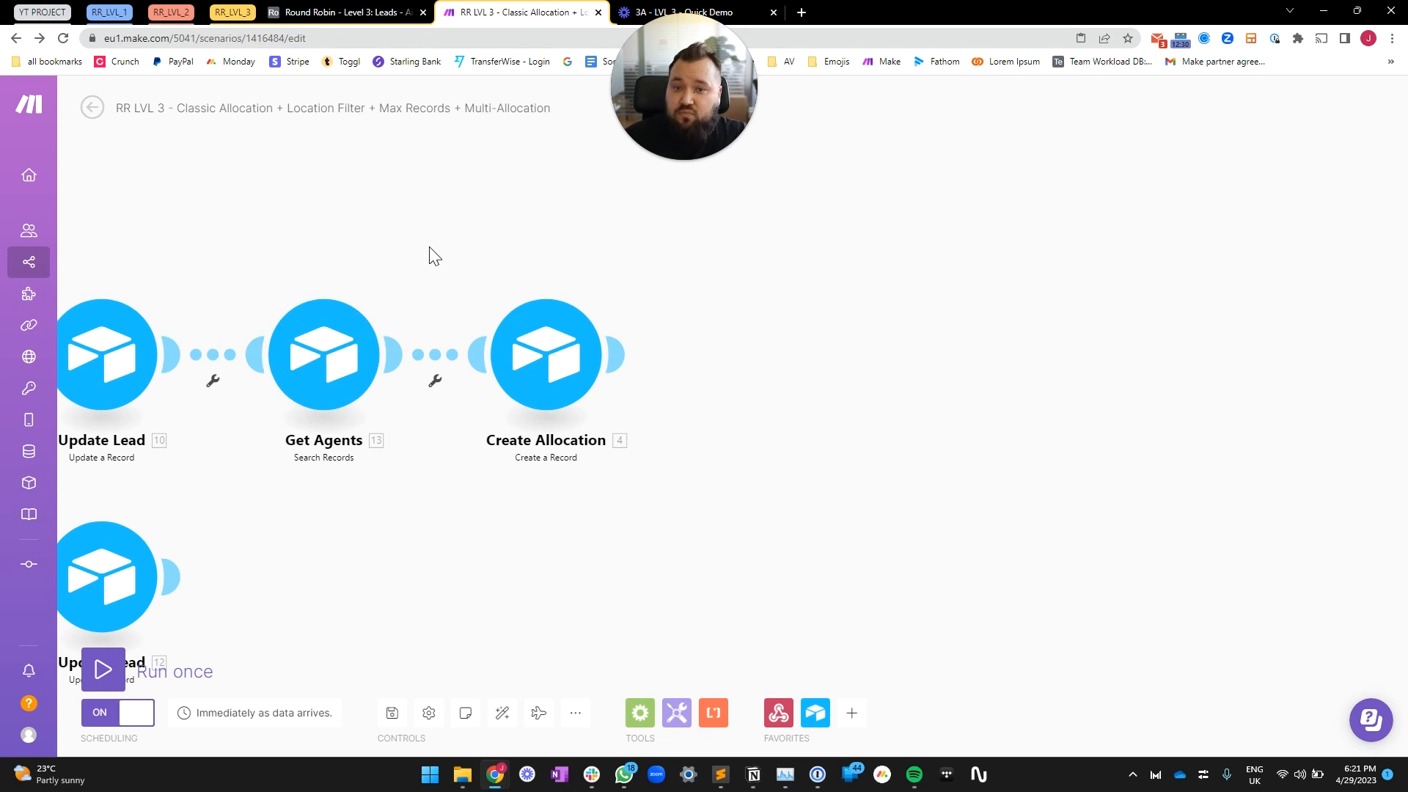
click(502, 394)
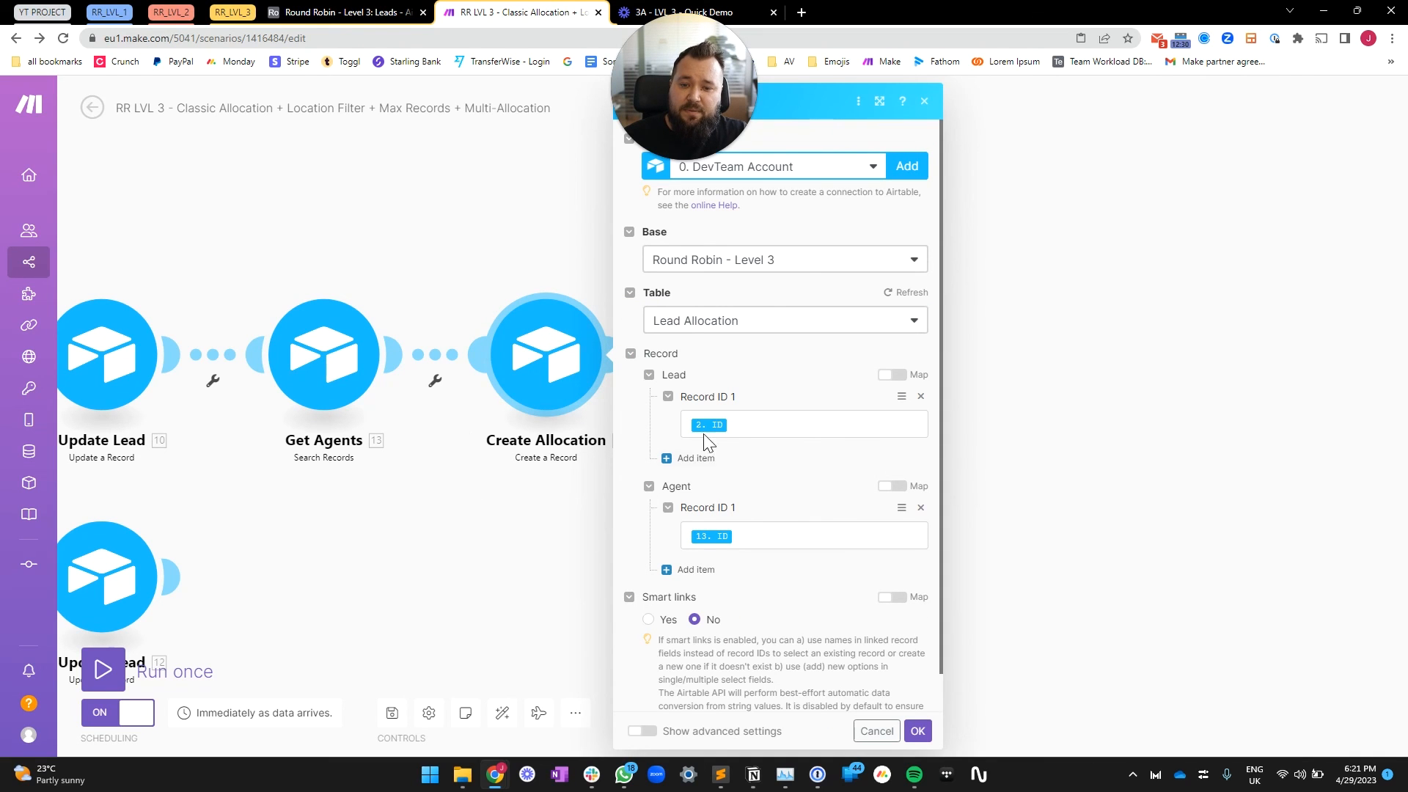
click(713, 429)
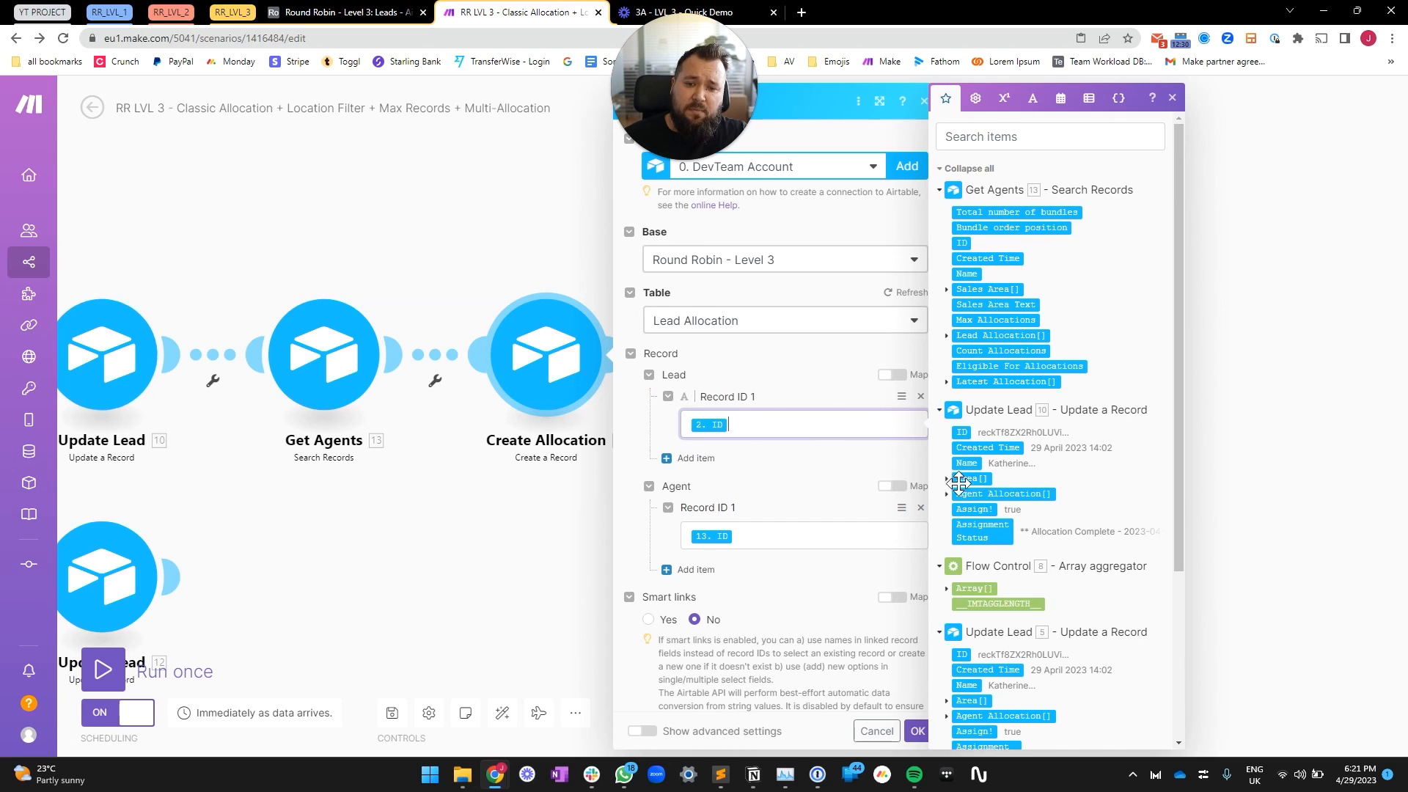
click(763, 542)
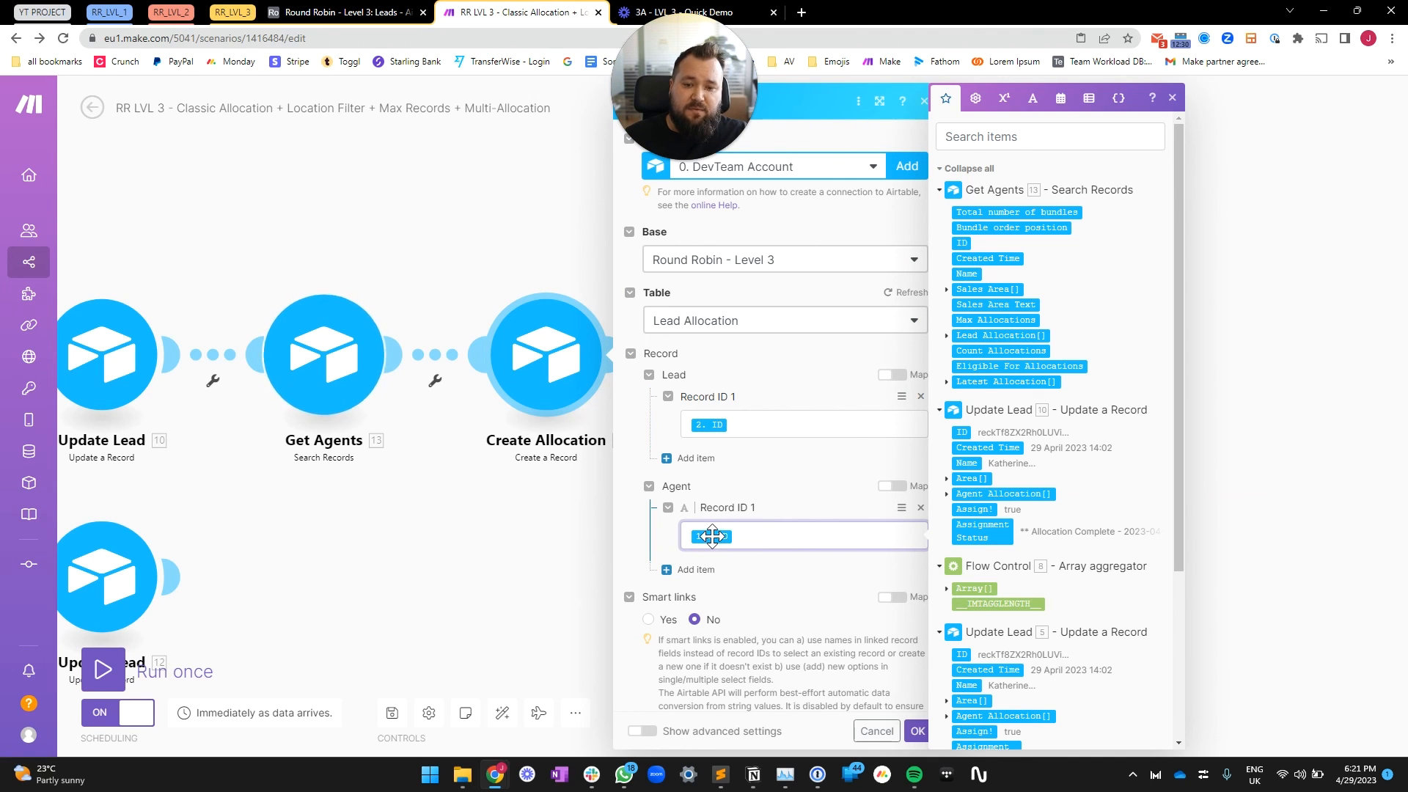
click(807, 653)
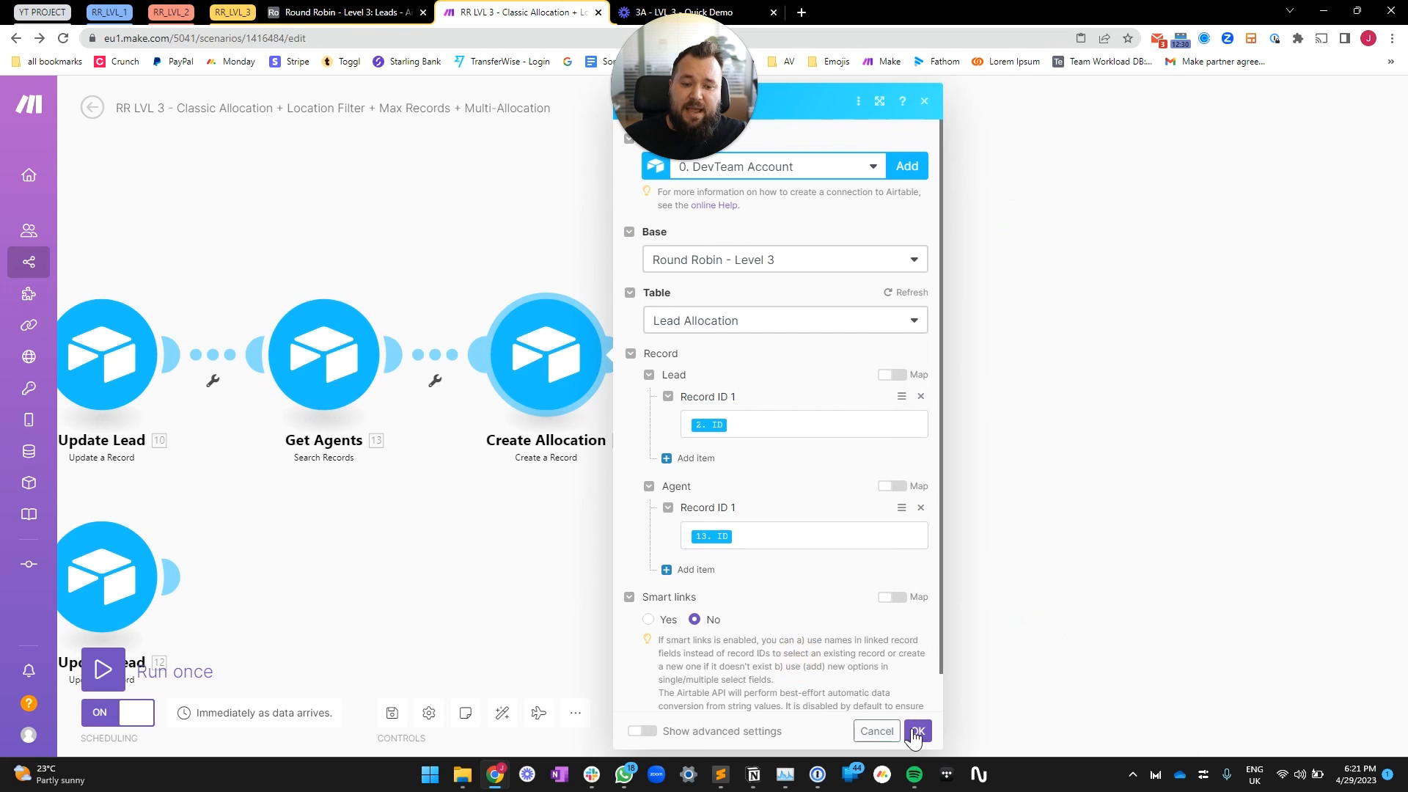
click(916, 731)
- Review the complete Level 3 scenario from the webhook through to both router branches
drag(688, 498, 1017, 479)
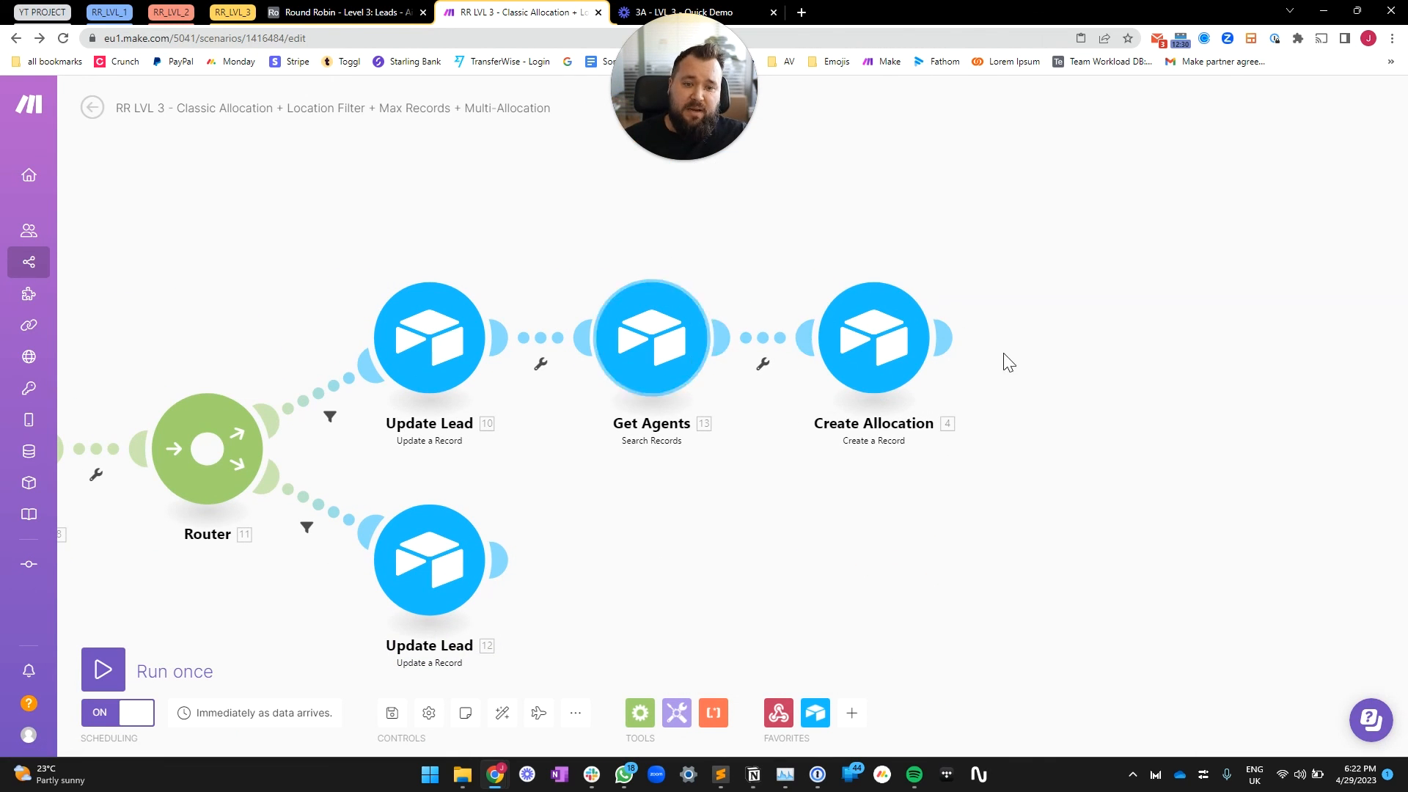
scroll(851, 638, down, 4)
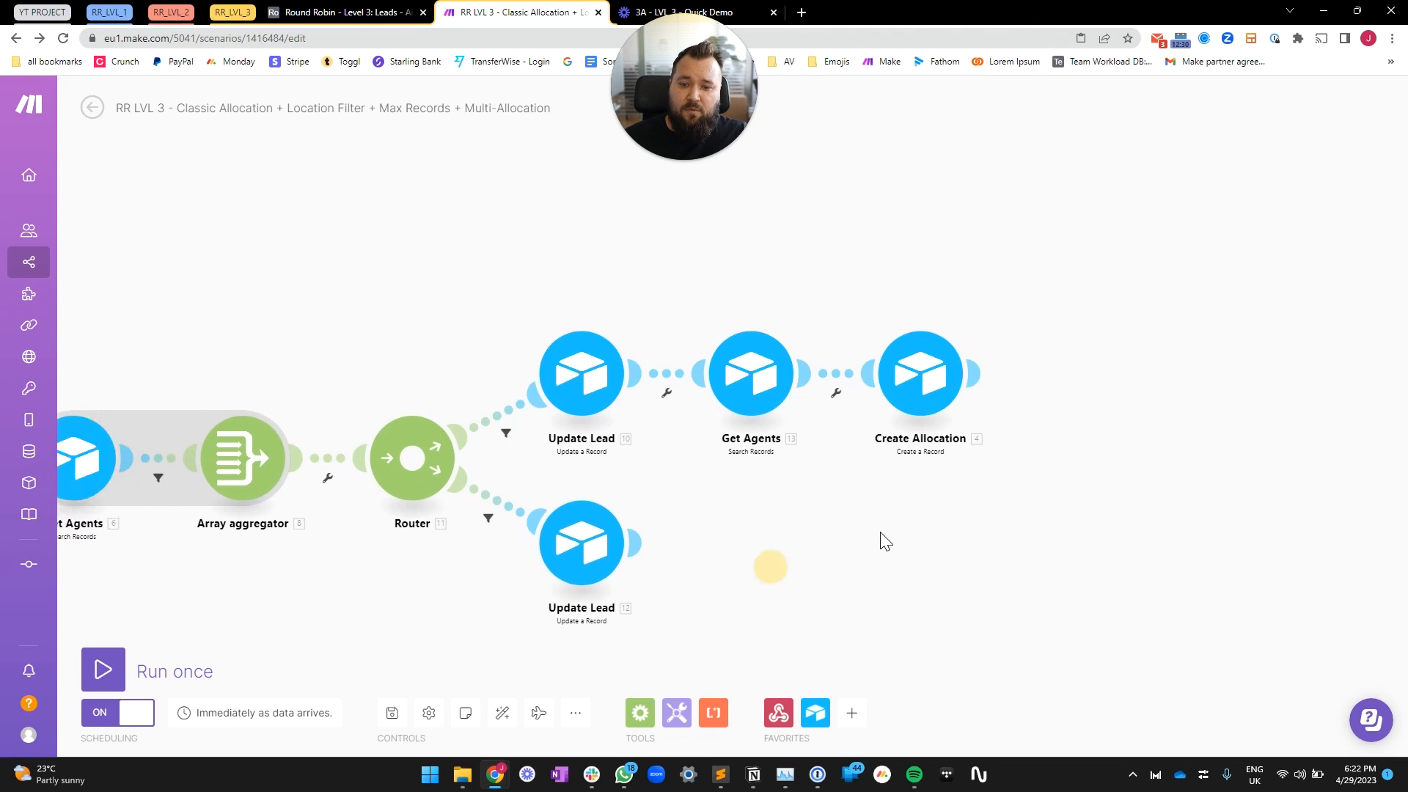
drag(515, 566, 735, 453)
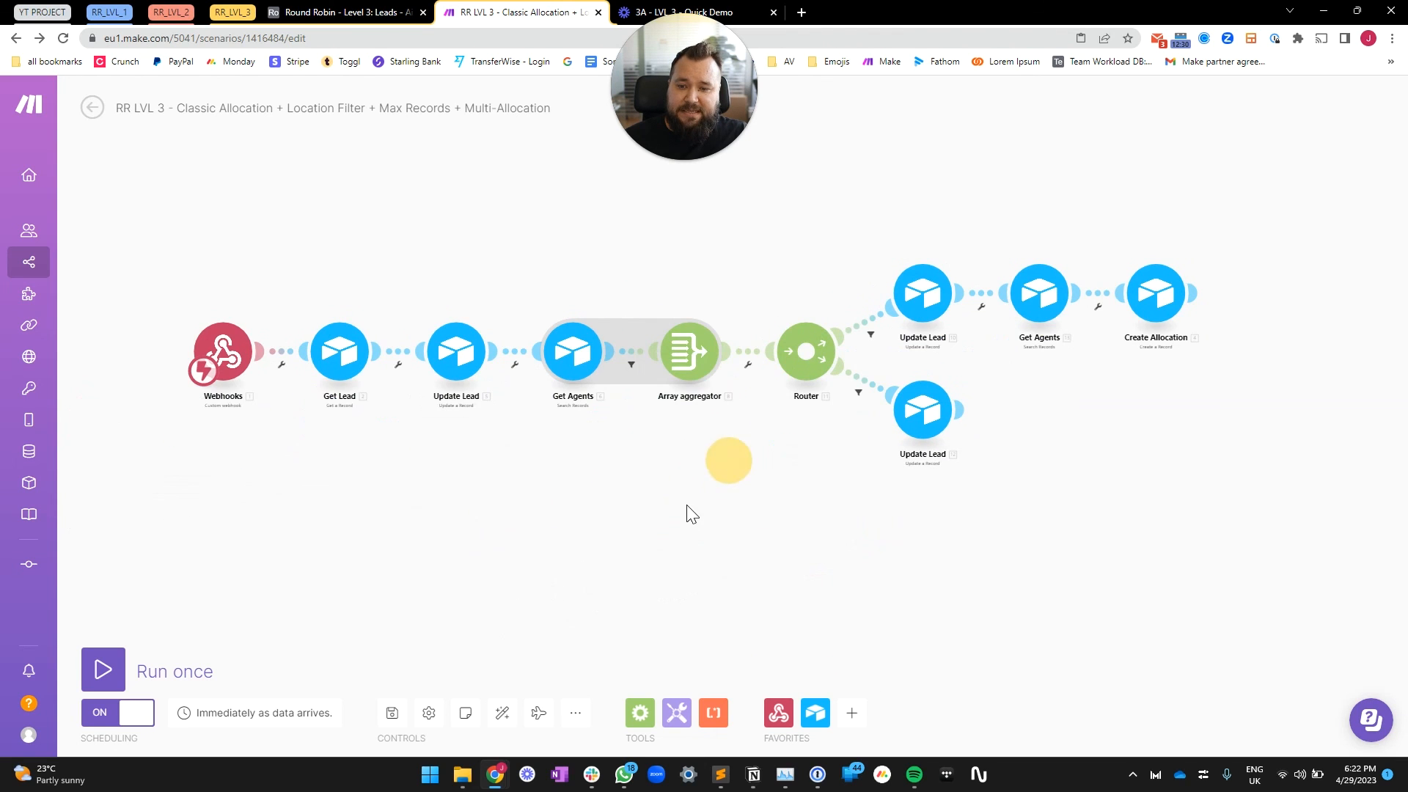
drag(690, 505, 674, 511)
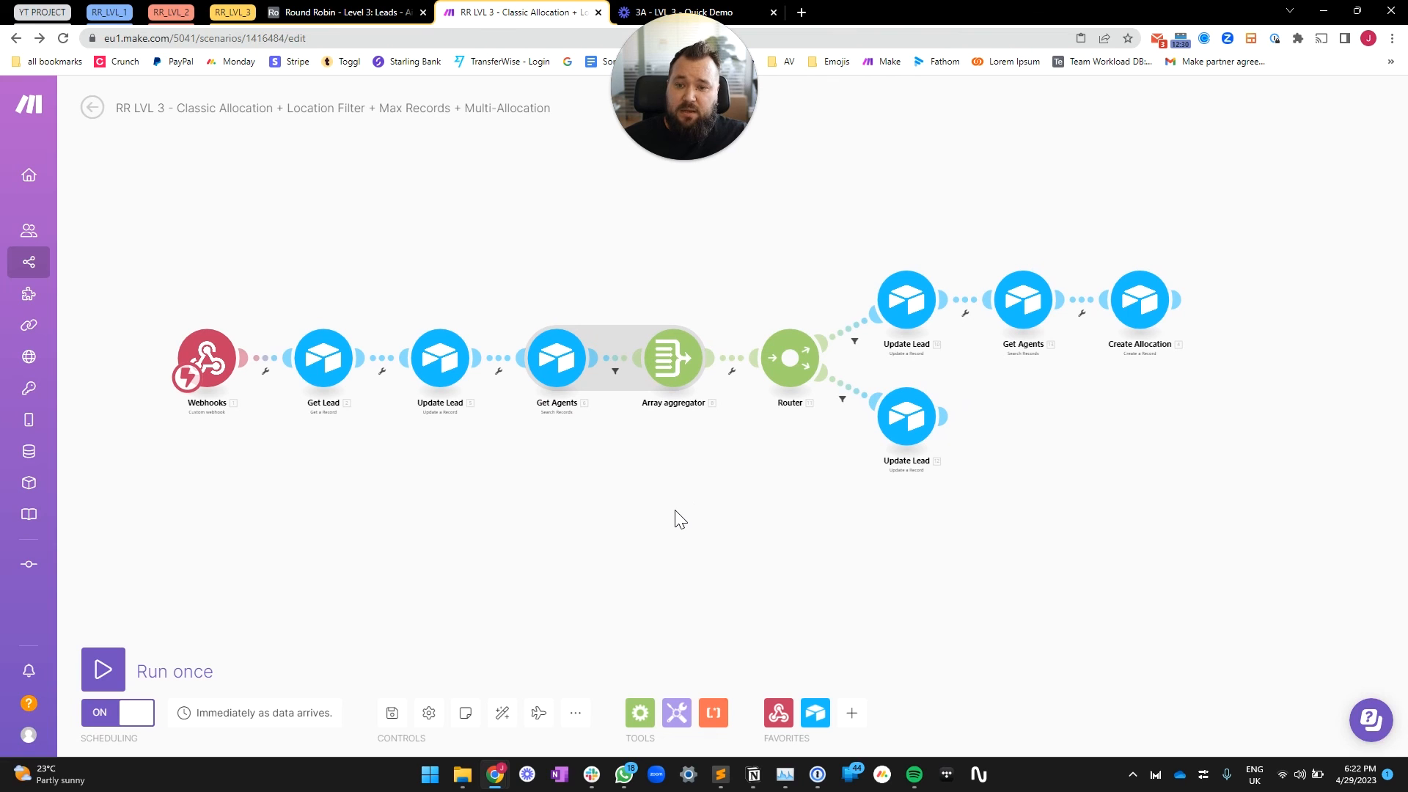